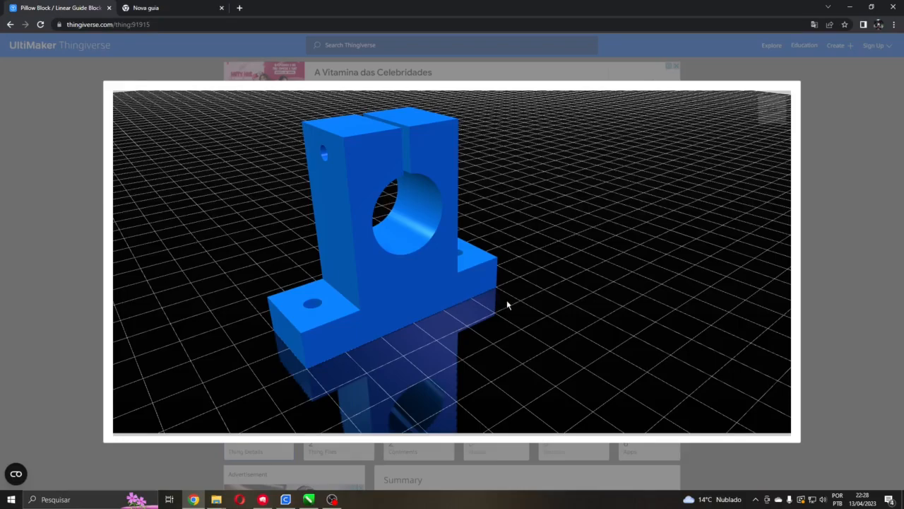
Examine the pillow block model from several sides, checking its bore, top slot, side hole and base mounting holes
{"action": "left_click_drag", "start_coordinate": [527, 292], "coordinate": [390, 312]}
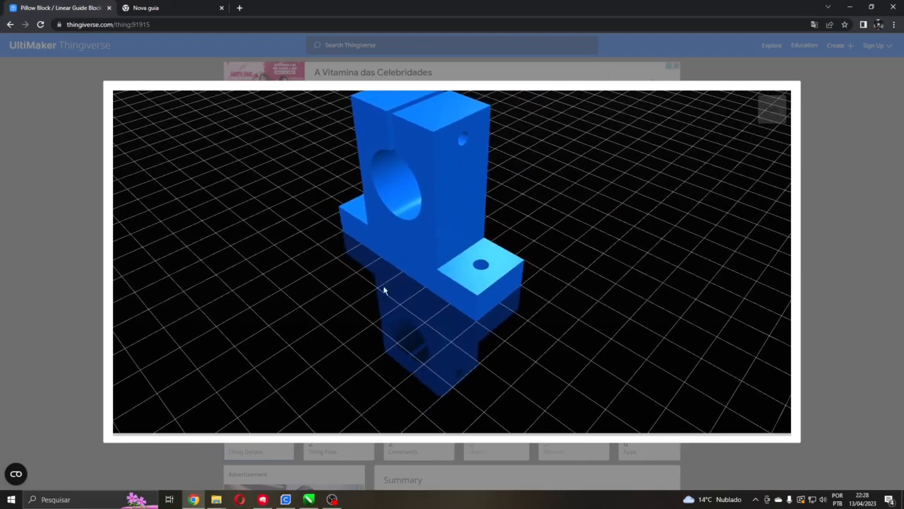
{"action": "scroll", "coordinate": [379, 270], "scroll_direction": "down", "scroll_amount": 4}
{"action": "left_click_drag", "start_coordinate": [367, 262], "coordinate": [481, 227]}
{"action": "scroll", "coordinate": [429, 254], "scroll_direction": "up", "scroll_amount": 4}
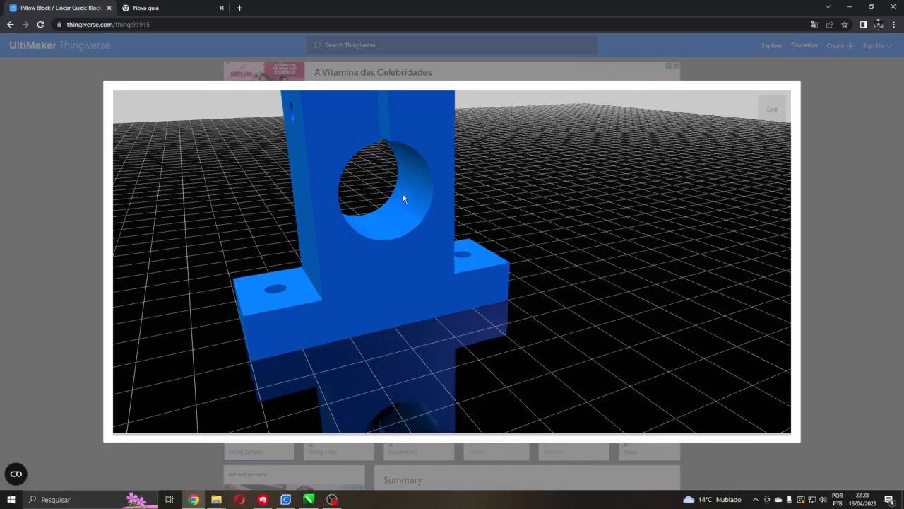
{"action": "scroll", "coordinate": [407, 195], "scroll_direction": "down", "scroll_amount": 3}
{"action": "left_click_drag", "start_coordinate": [478, 205], "coordinate": [459, 152]}
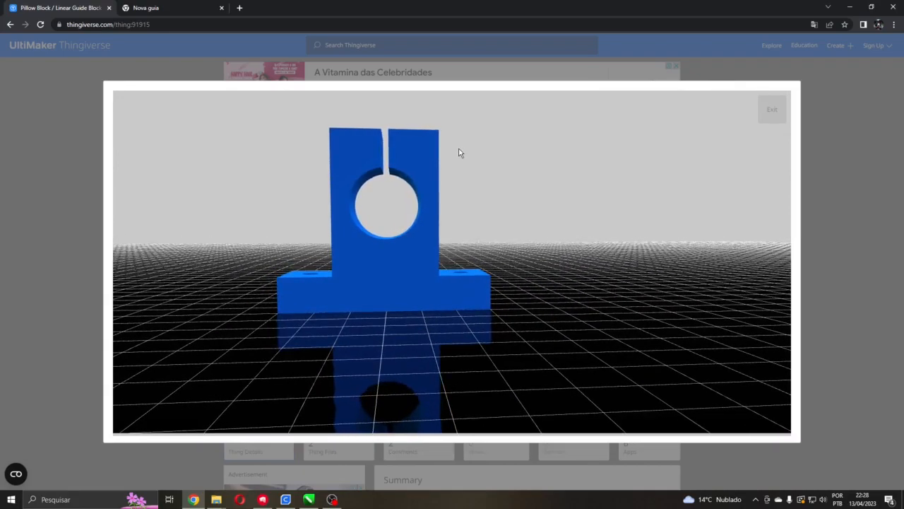
{"action": "left_click_drag", "start_coordinate": [459, 151], "coordinate": [526, 181]}
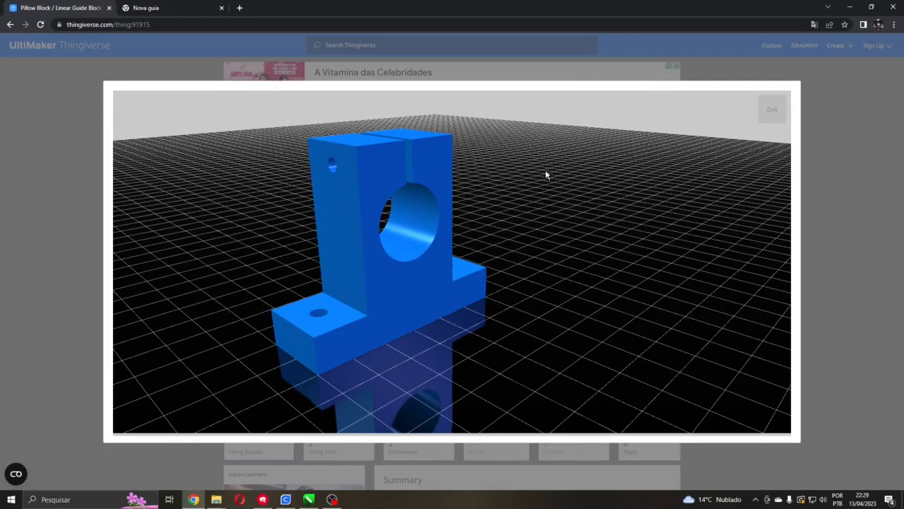
{"action": "left_click_drag", "start_coordinate": [552, 177], "coordinate": [389, 177]}
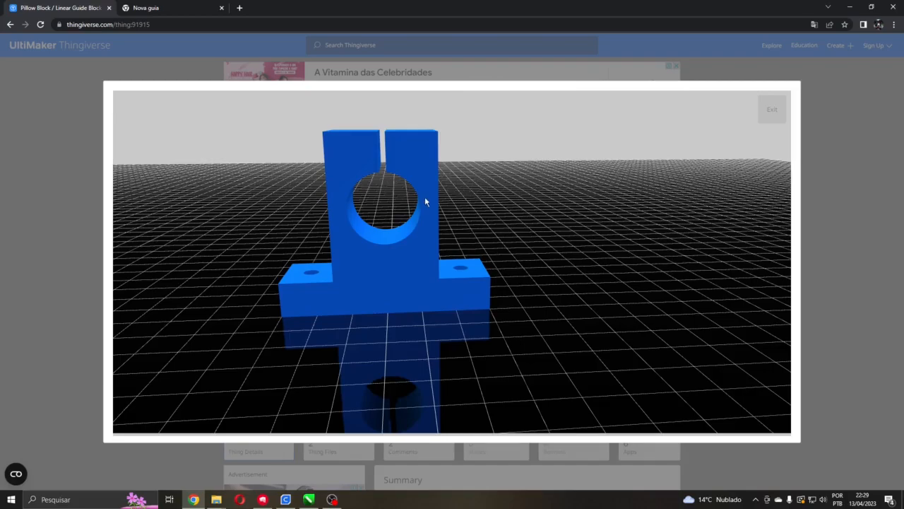
{"action": "scroll", "coordinate": [484, 169], "scroll_direction": "down", "scroll_amount": 2}
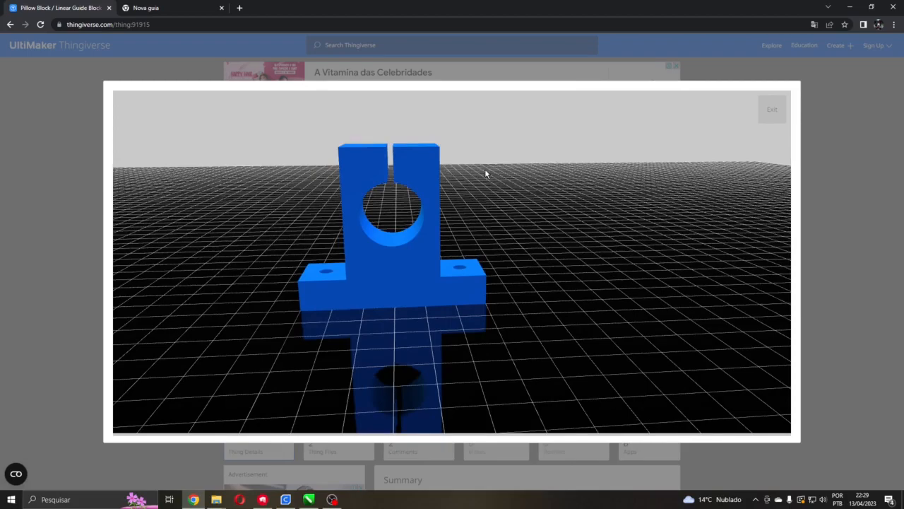
{"action": "scroll", "coordinate": [468, 198], "scroll_direction": "up", "scroll_amount": 3}
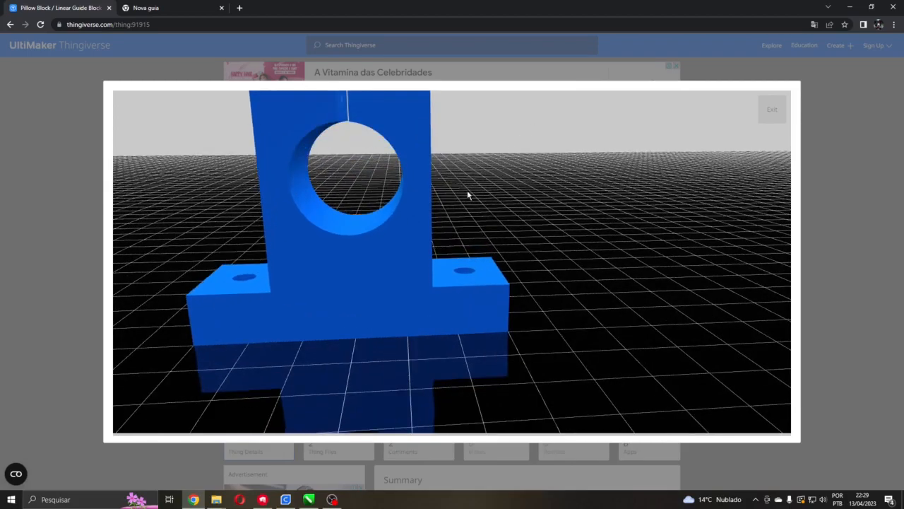
{"action": "scroll", "coordinate": [472, 194], "scroll_direction": "down", "scroll_amount": 2}
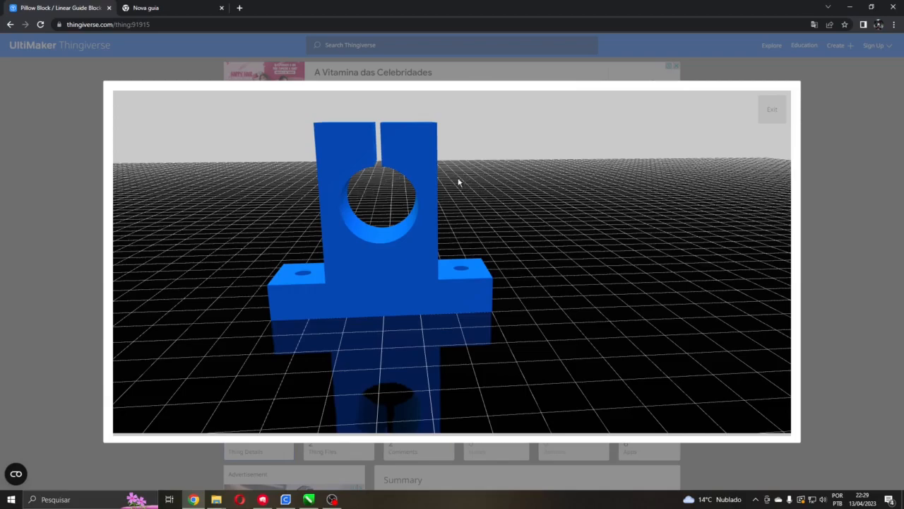
{"action": "right_click_drag", "start_coordinate": [294, 311], "coordinate": [313, 338]}
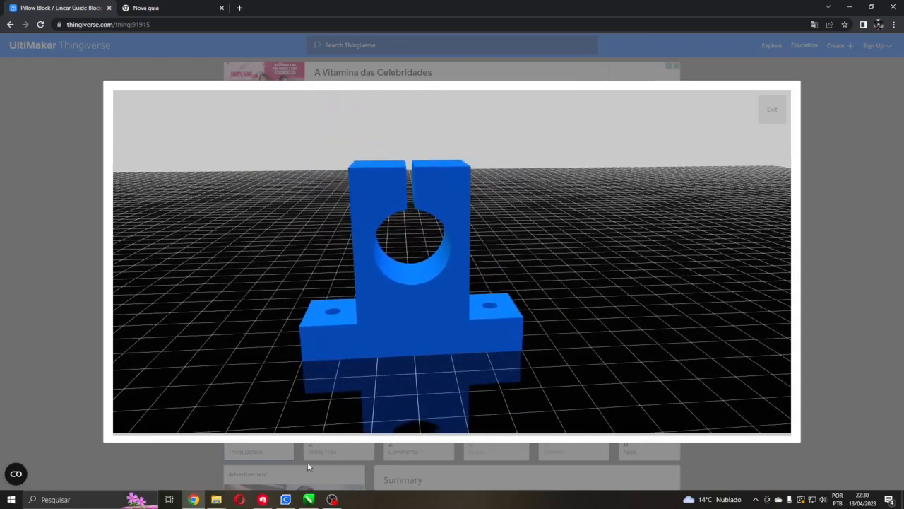
Switch to CorelDRAW and inspect the size and position of the circle and the block outline
{"action": "left_click", "coordinate": [308, 499]}
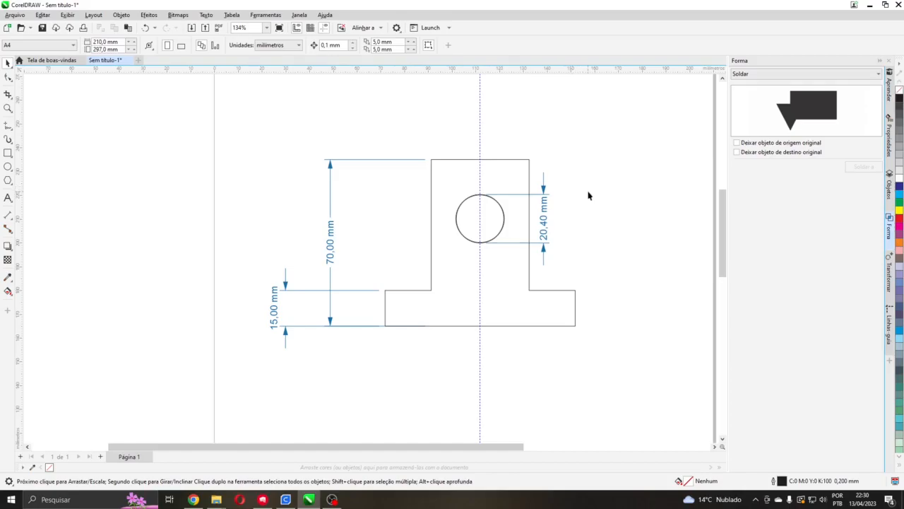
{"action": "left_click", "coordinate": [480, 219]}
{"action": "left_click", "coordinate": [485, 220]}
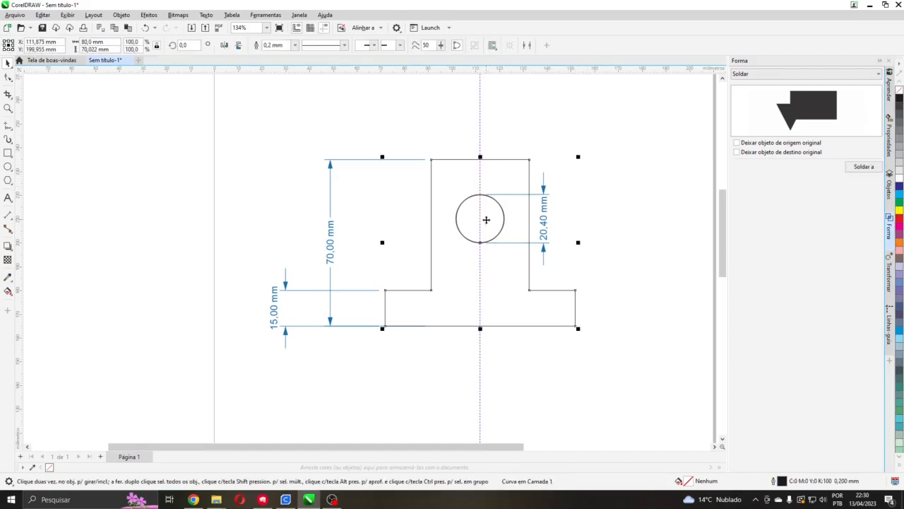
{"action": "left_click", "coordinate": [504, 224]}
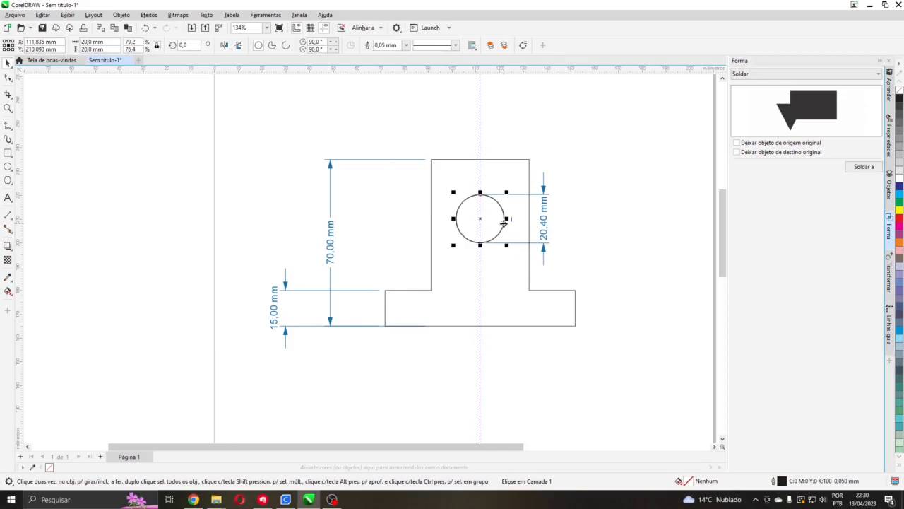
{"action": "left_click", "coordinate": [480, 159]}
{"action": "left_click", "coordinate": [489, 220]}
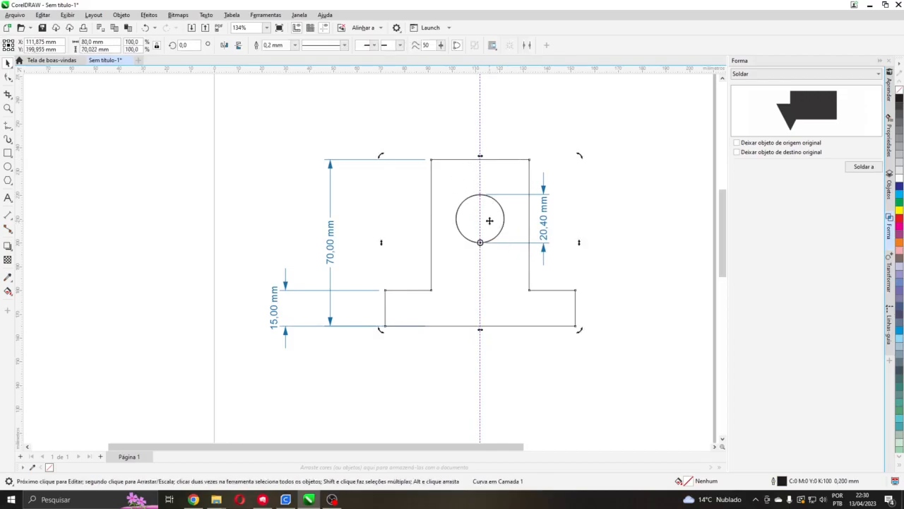
{"action": "left_click", "coordinate": [618, 228]}
{"action": "left_click", "coordinate": [494, 227]}
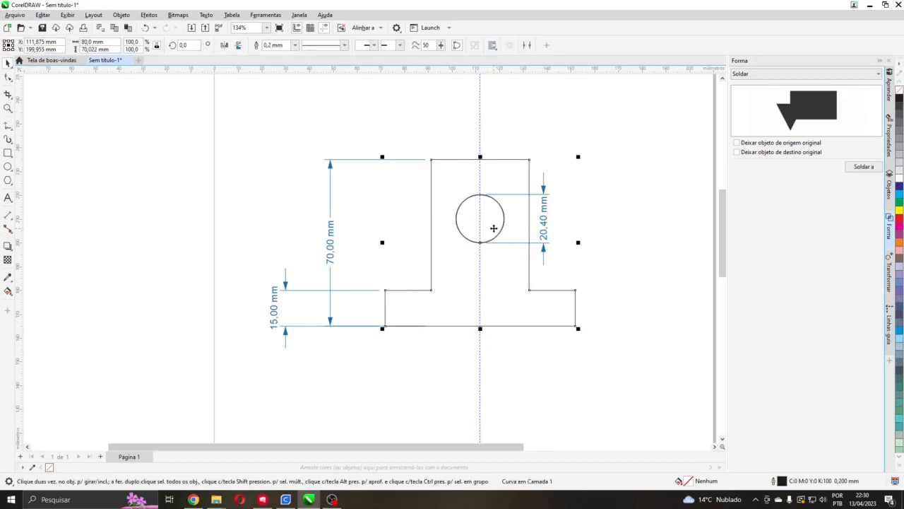
{"action": "left_click", "coordinate": [505, 225]}
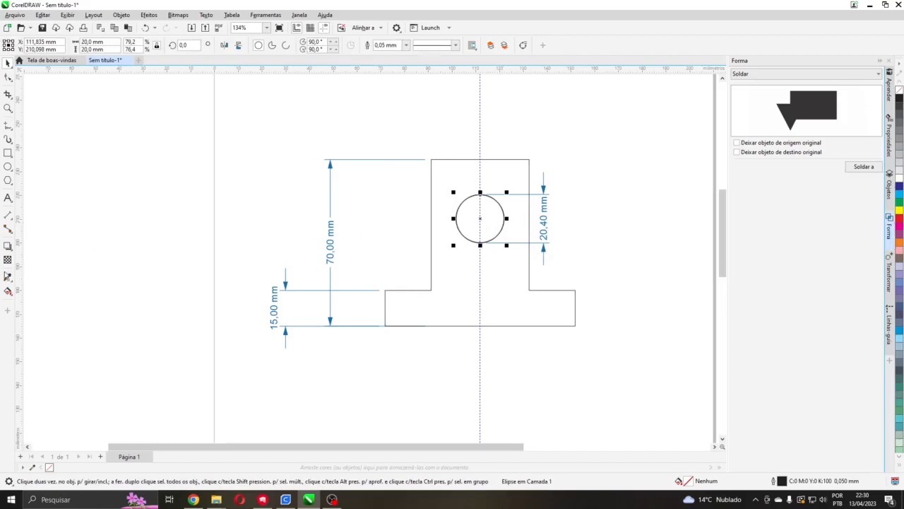
Dimension the vertical distance from the circle's center to the midpoint of the top edge, placing the dimension outside the 20.40 mm one
{"action": "left_click", "coordinate": [7, 215]}
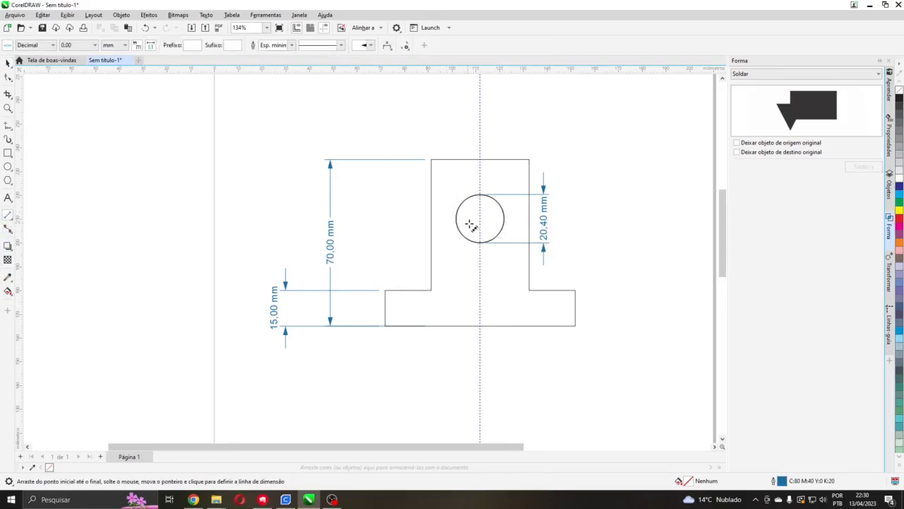
{"action": "left_click_drag", "start_coordinate": [480, 218], "coordinate": [480, 159]}
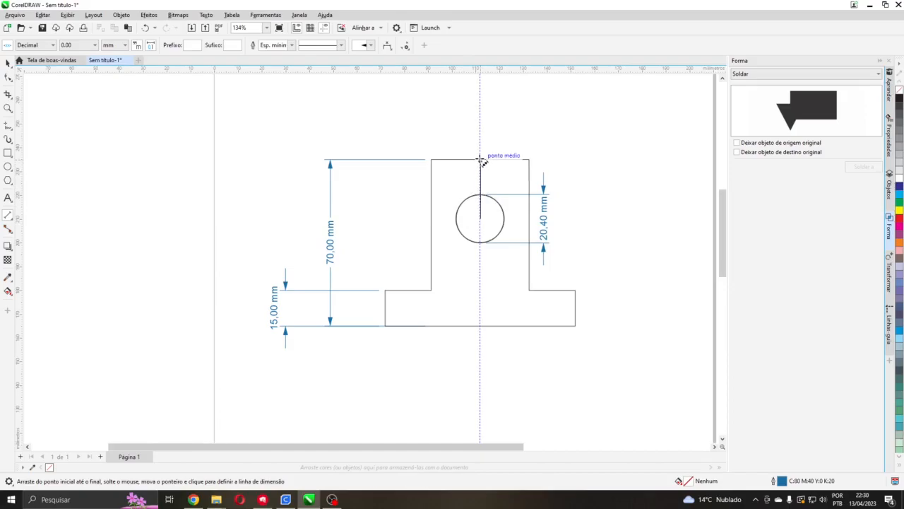
{"action": "left_click", "coordinate": [481, 161]}
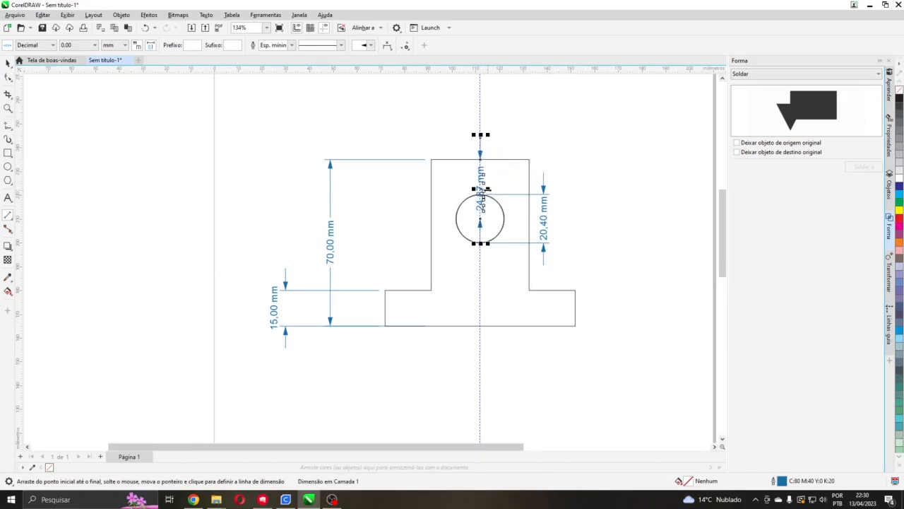
{"action": "left_click_drag", "start_coordinate": [481, 187], "coordinate": [593, 187]}
{"action": "left_click", "coordinate": [593, 189]}
{"action": "key", "text": "Escape"}
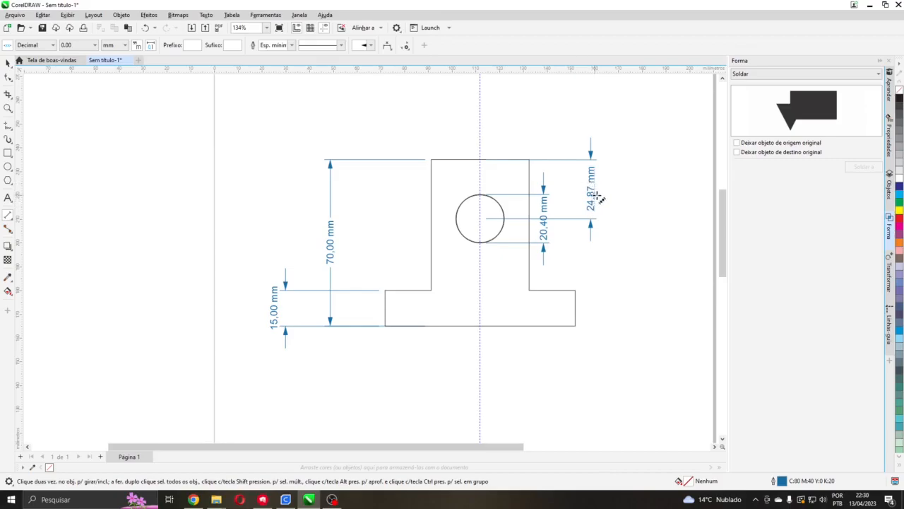
Nudge the circle down along the center guideline to a Y position of 209.898 mm
{"action": "left_click", "coordinate": [8, 63]}
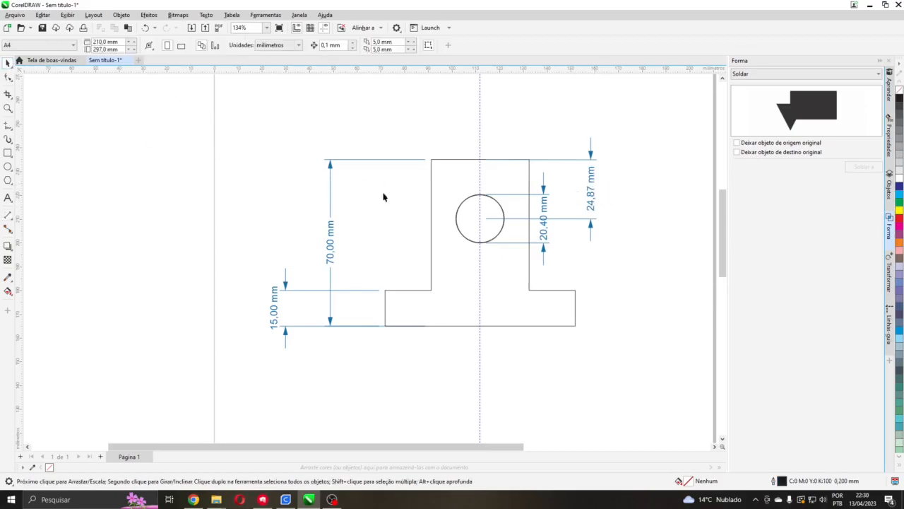
{"action": "left_click", "coordinate": [470, 243]}
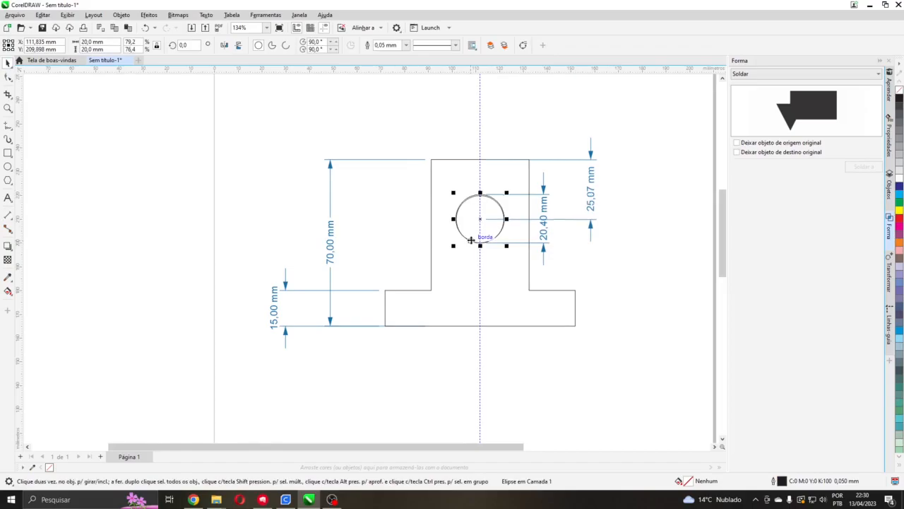
{"action": "left_click", "coordinate": [591, 197]}
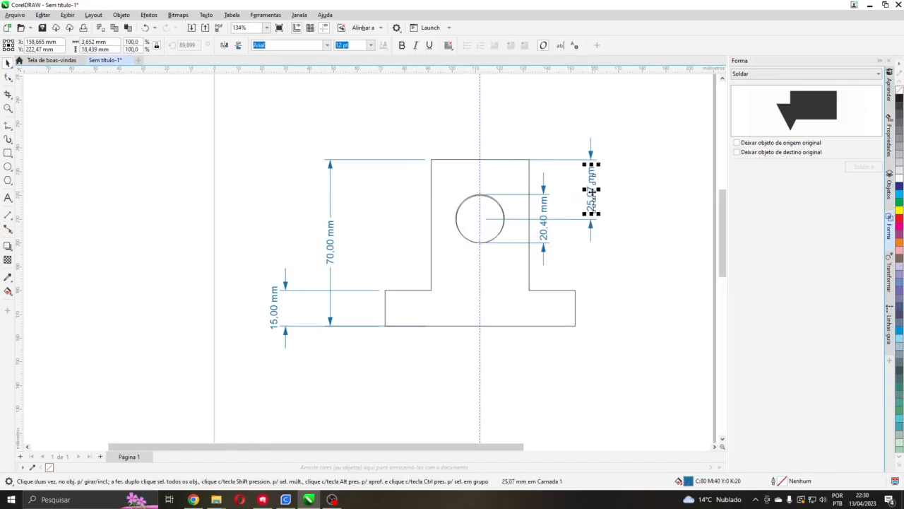
{"action": "left_click", "coordinate": [487, 225]}
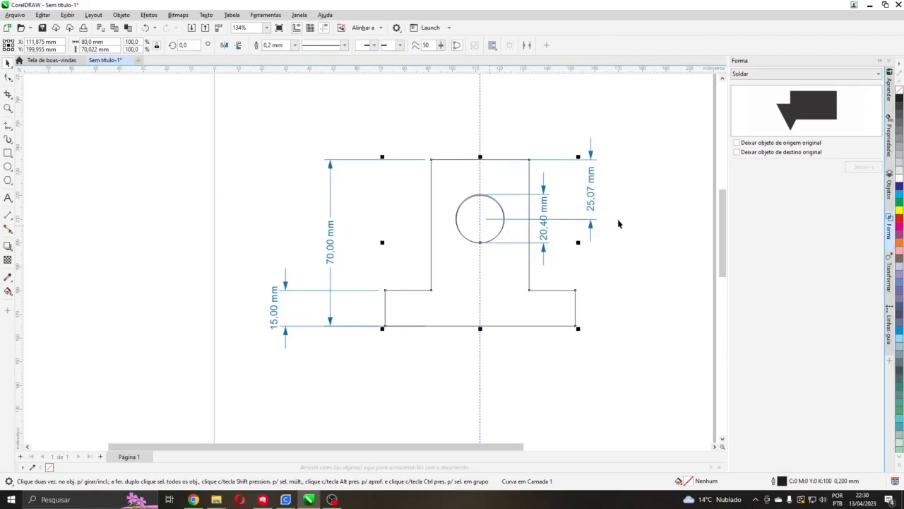
{"action": "right_click", "coordinate": [608, 195]}
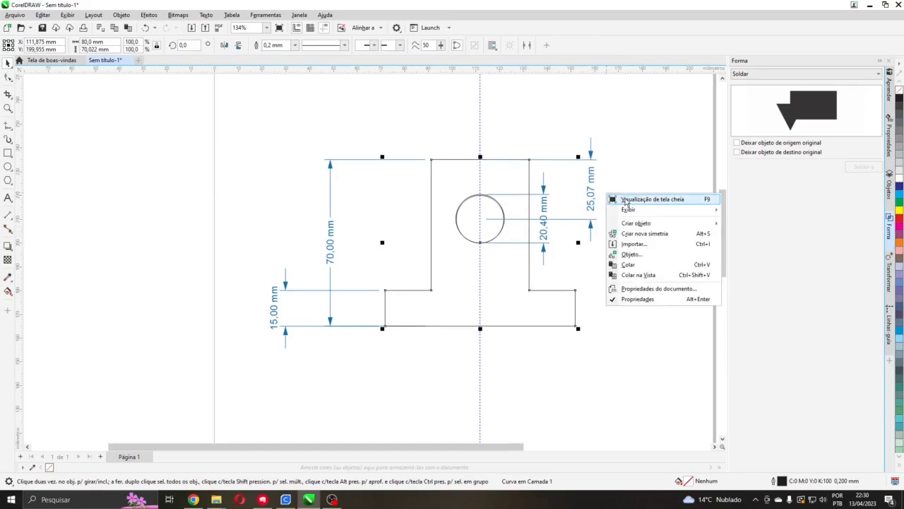
{"action": "left_click", "coordinate": [227, 318]}
Open 3D Builder and start a new empty scene
{"action": "left_click", "coordinate": [62, 499]}
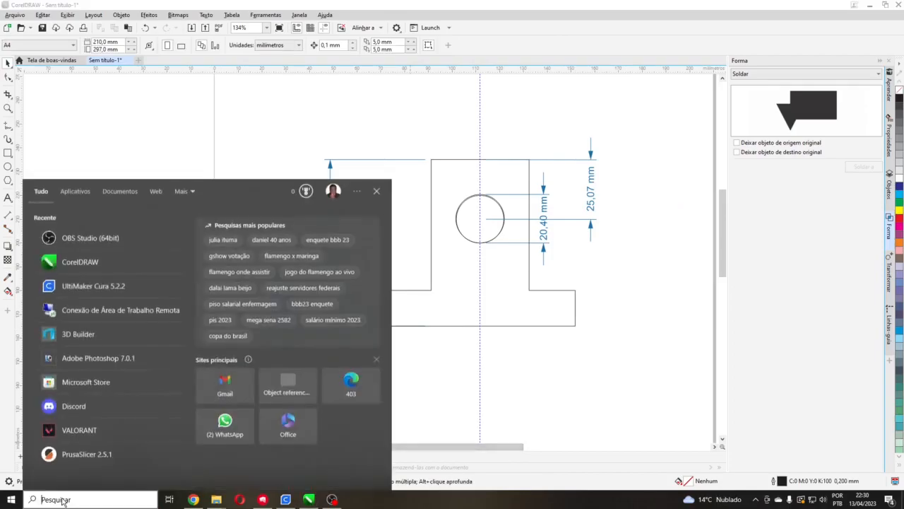
{"action": "type", "text": "3d builder"}
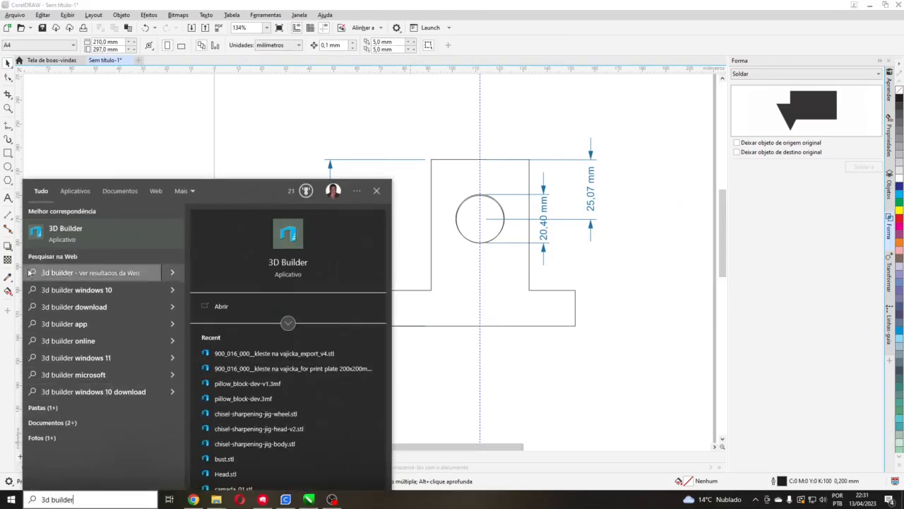
{"action": "left_click", "coordinate": [66, 236]}
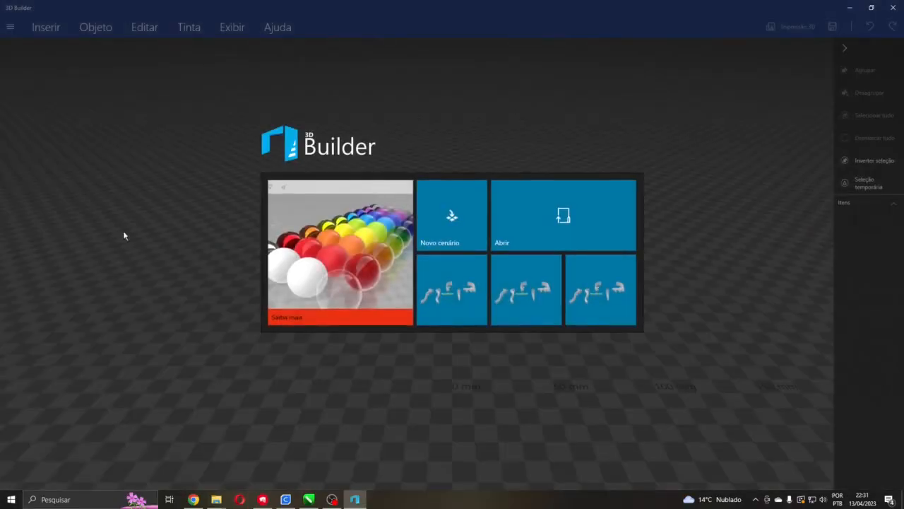
{"action": "left_click", "coordinate": [469, 215]}
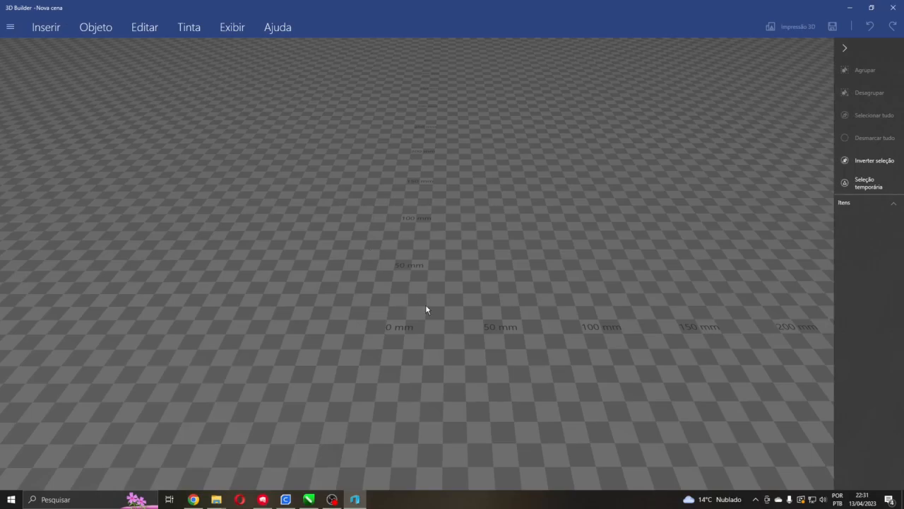
{"action": "left_click_drag", "start_coordinate": [449, 288], "coordinate": [394, 333]}
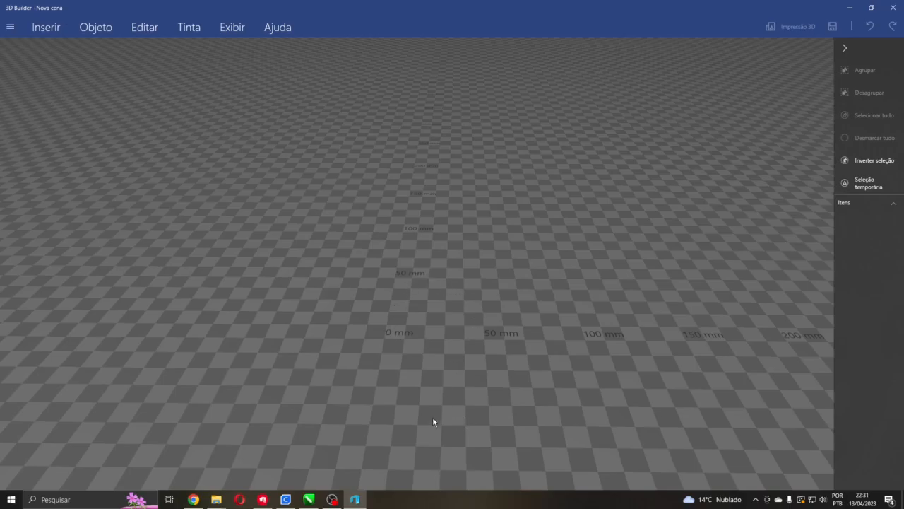
{"action": "left_click_drag", "start_coordinate": [434, 422], "coordinate": [426, 384]}
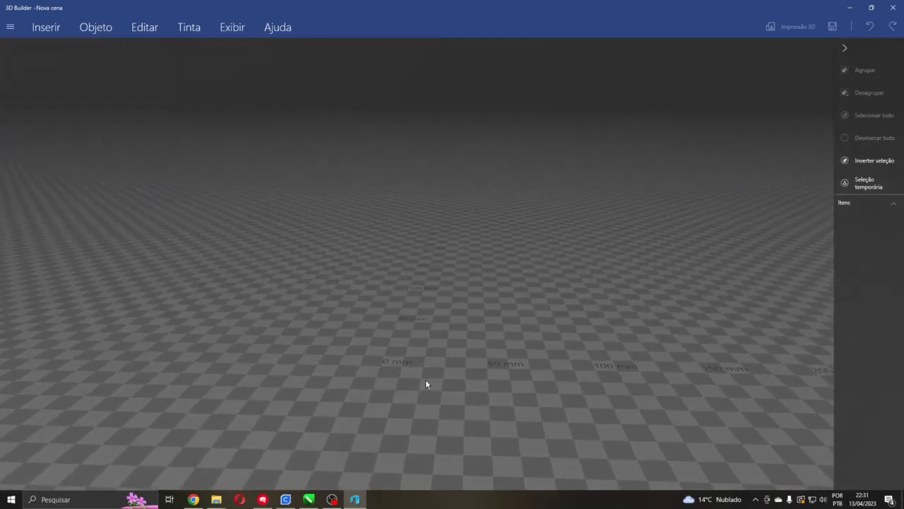
Switch back to CorelDRAW and dimension the full width of the block's base, placing the dimension below it
{"action": "left_click", "coordinate": [309, 499]}
{"action": "left_click", "coordinate": [422, 310]}
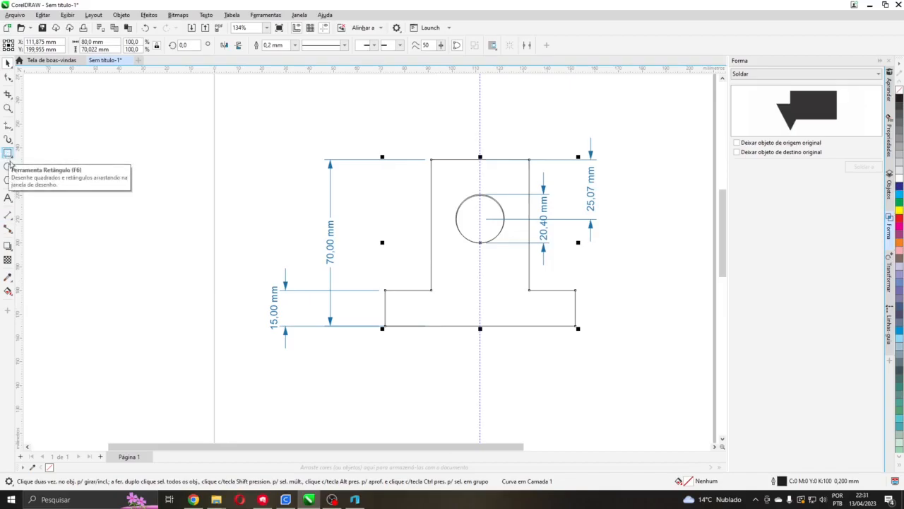
{"action": "left_click", "coordinate": [8, 214]}
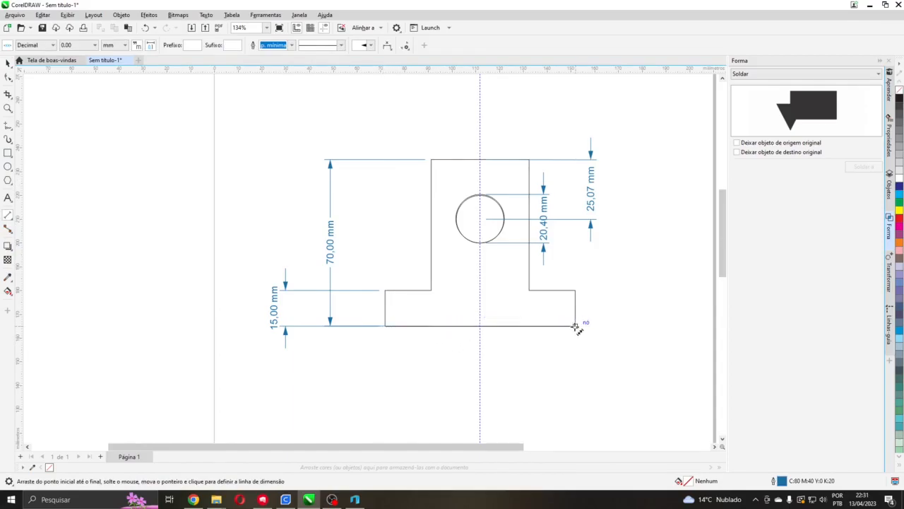
{"action": "left_click", "coordinate": [488, 376]}
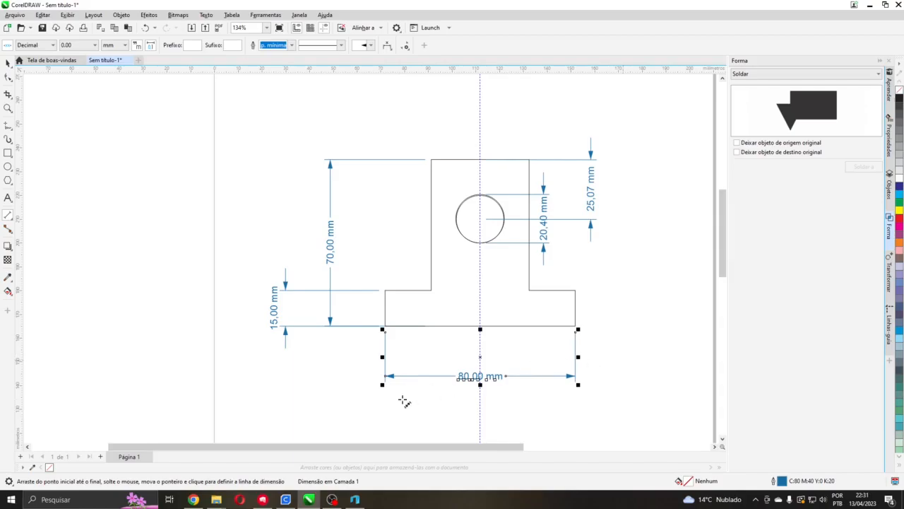
Switch to 3D Builder and insert a cube into the empty scene
{"action": "left_click", "coordinate": [357, 500]}
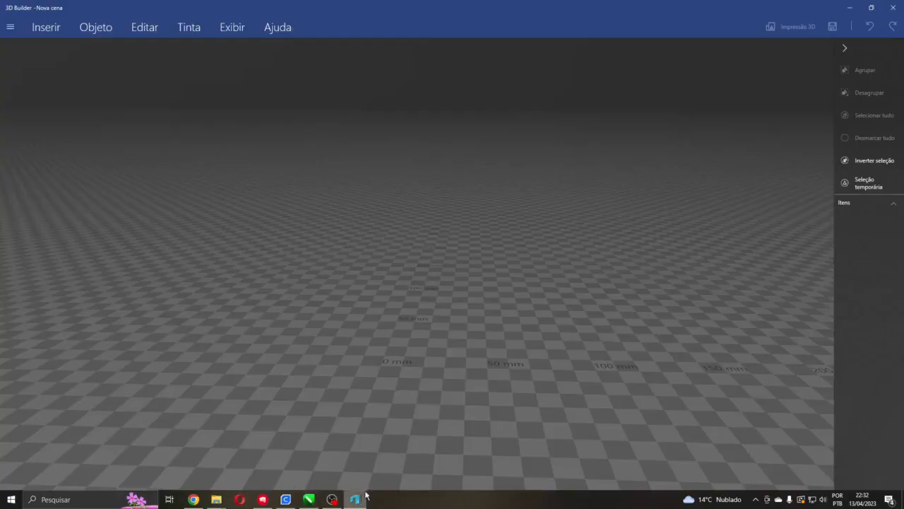
{"action": "left_click", "coordinate": [44, 28]}
{"action": "left_click", "coordinate": [144, 49]}
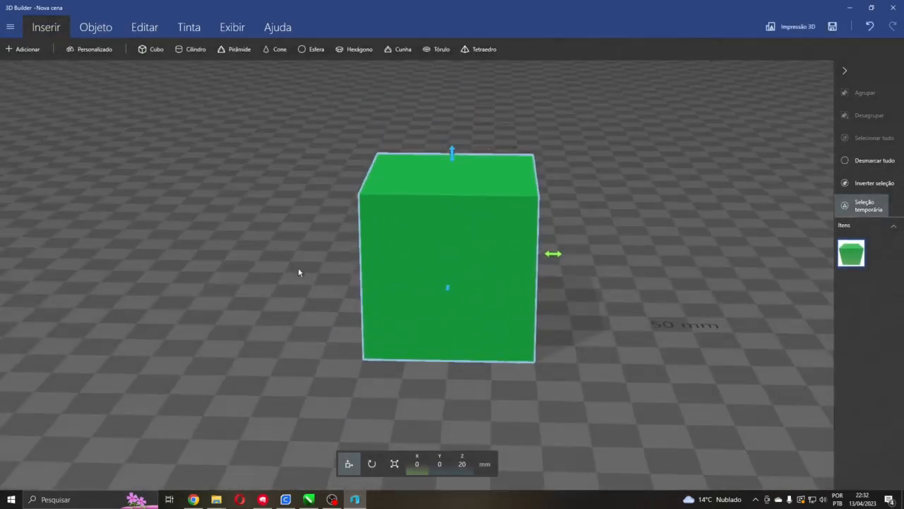
Check the base dimensions in the CorelDRAW drawing and set the cube's Z size to 15 mm in 3D Builder
{"action": "left_click", "coordinate": [394, 463]}
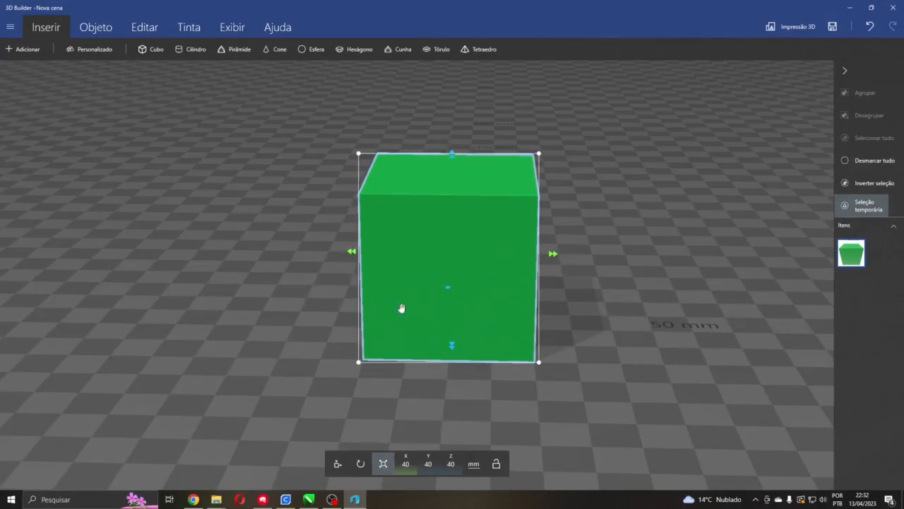
{"action": "left_click_drag", "start_coordinate": [638, 315], "coordinate": [496, 304]}
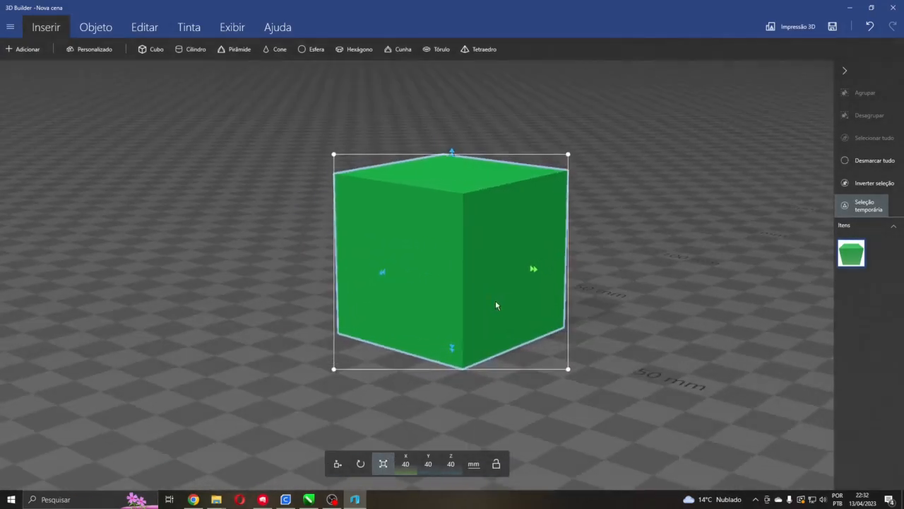
{"action": "left_click", "coordinate": [309, 499]}
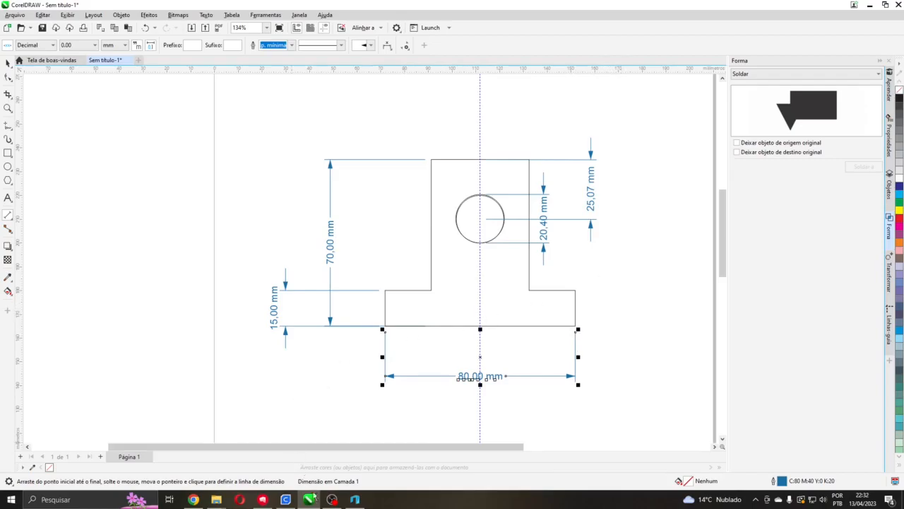
{"action": "left_click", "coordinate": [354, 498]}
{"action": "left_click_drag", "start_coordinate": [225, 299], "coordinate": [358, 302]}
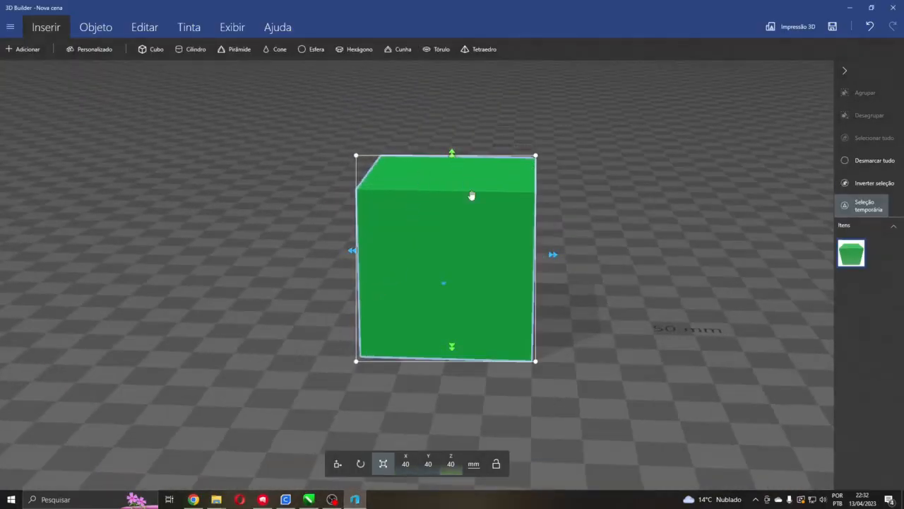
{"action": "left_click", "coordinate": [450, 463]}
{"action": "type", "text": "15"}
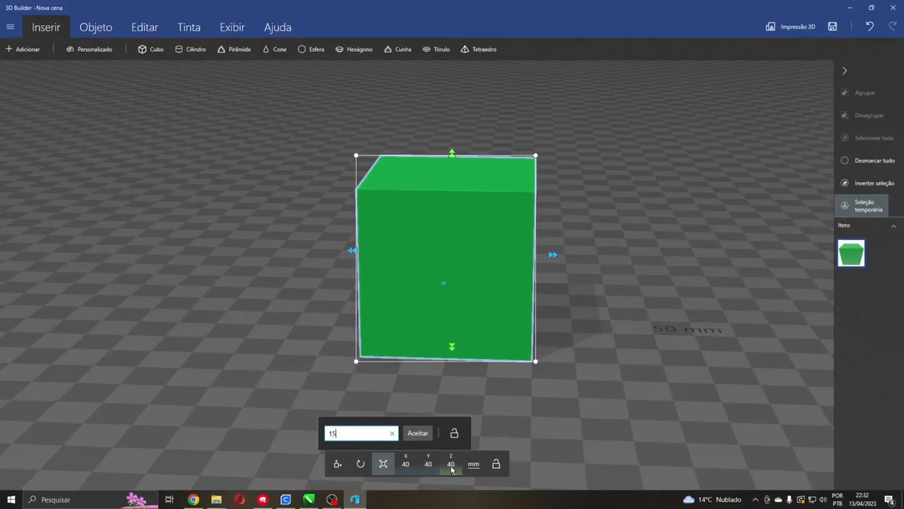
{"action": "key", "text": "Return"}
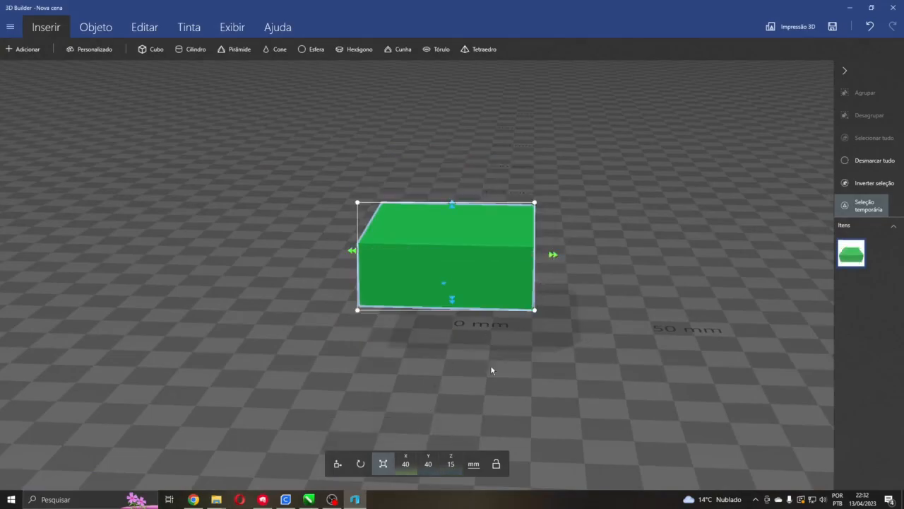
Set the base block's X size to 80 mm and its Y size to 20 mm
{"action": "left_click", "coordinate": [408, 466]}
{"action": "type", "text": "80"}
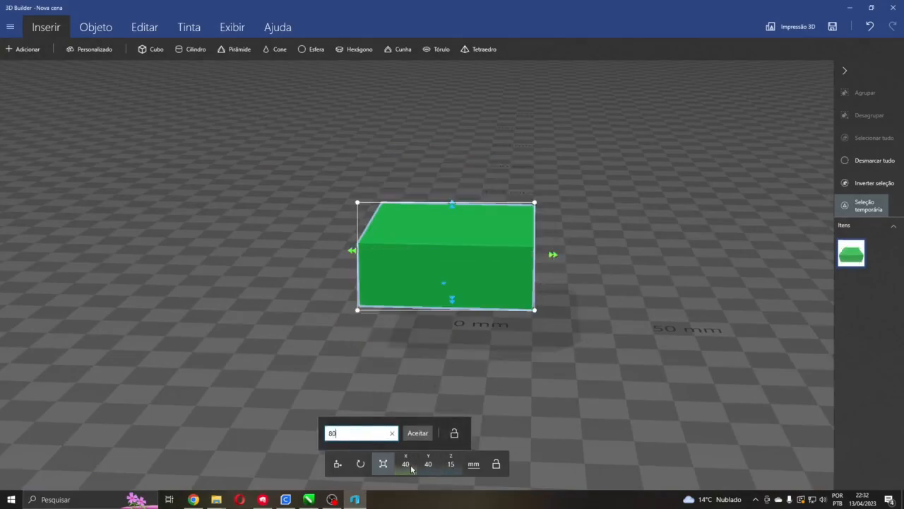
{"action": "key", "text": "Return"}
{"action": "left_click_drag", "start_coordinate": [648, 321], "coordinate": [296, 320]}
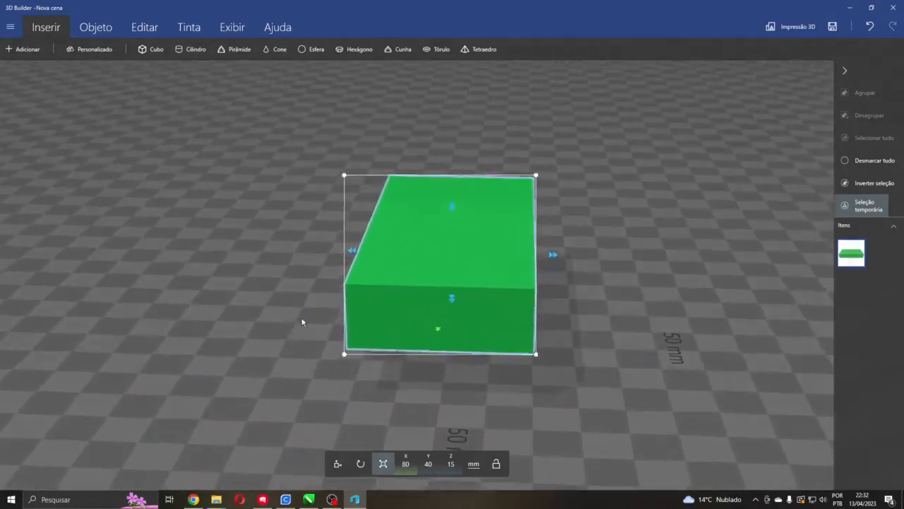
{"action": "left_click", "coordinate": [428, 464]}
{"action": "type", "text": "20"}
{"action": "key", "text": "Return"}
Settle the base block onto the ground plane and apply the adjustment
{"action": "left_click_drag", "start_coordinate": [283, 351], "coordinate": [661, 319]}
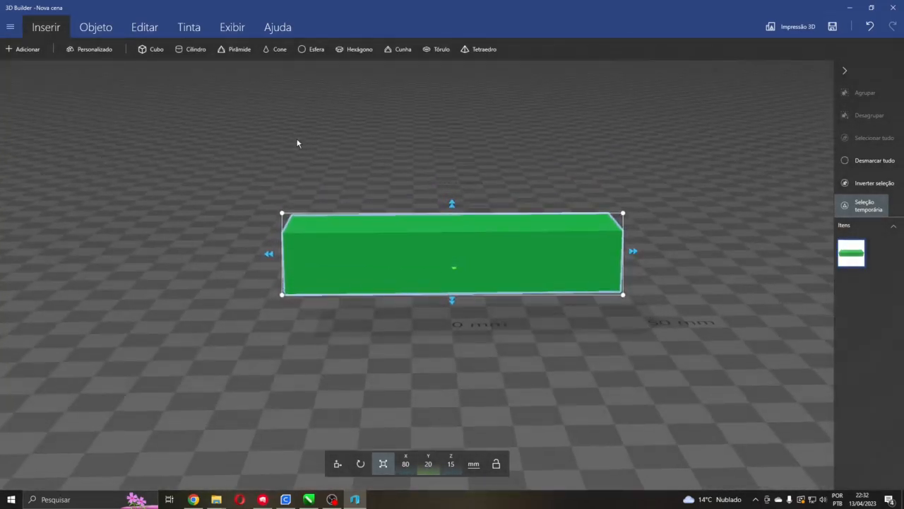
{"action": "left_click", "coordinate": [88, 29]}
{"action": "left_click", "coordinate": [258, 50]}
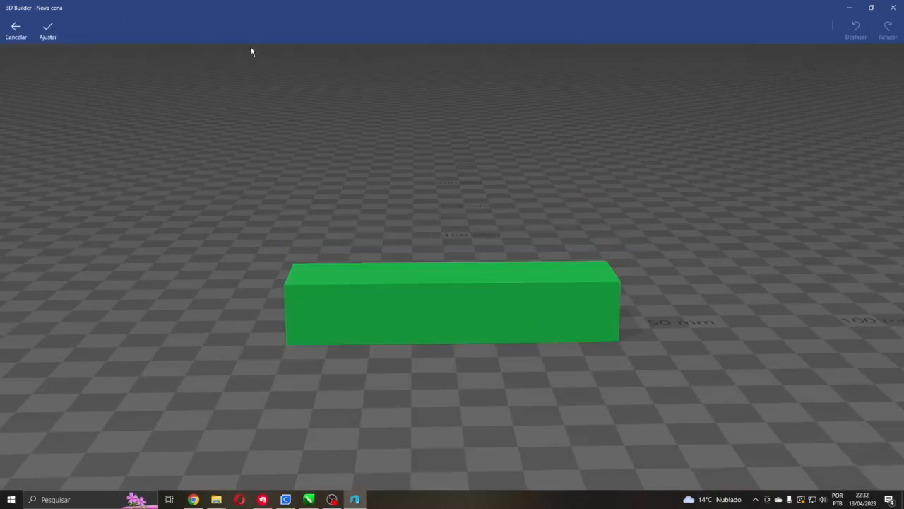
{"action": "left_click", "coordinate": [47, 30]}
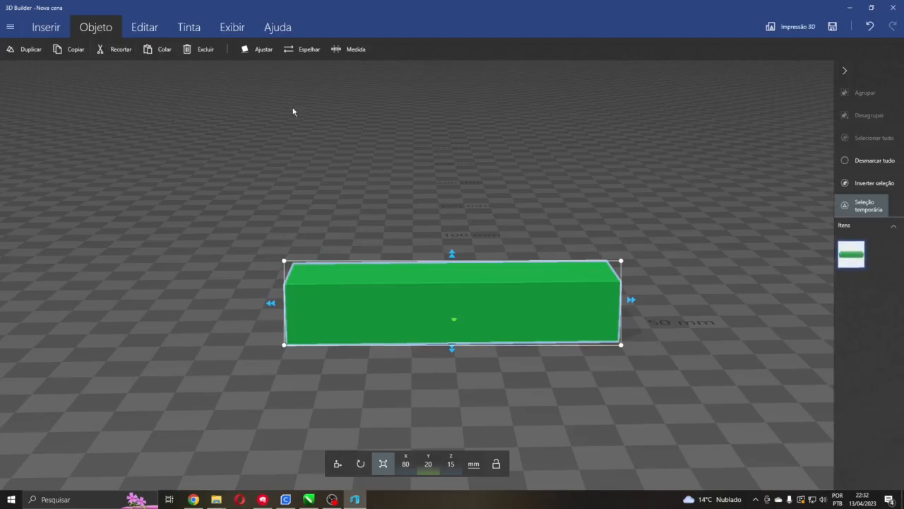
Duplicate the base block and set the copy's X position to 0 so it coincides with the original
{"action": "left_click_drag", "start_coordinate": [406, 123], "coordinate": [525, 154]}
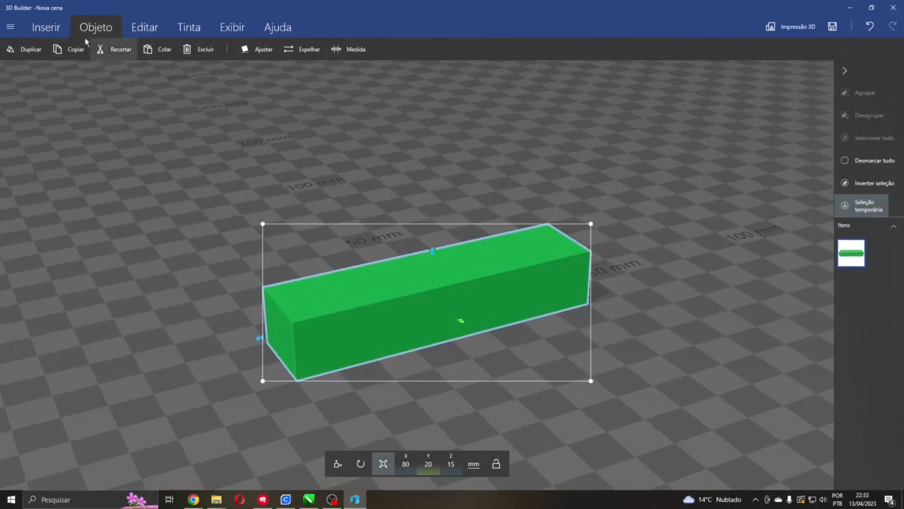
{"action": "left_click_drag", "start_coordinate": [628, 301], "coordinate": [543, 256]}
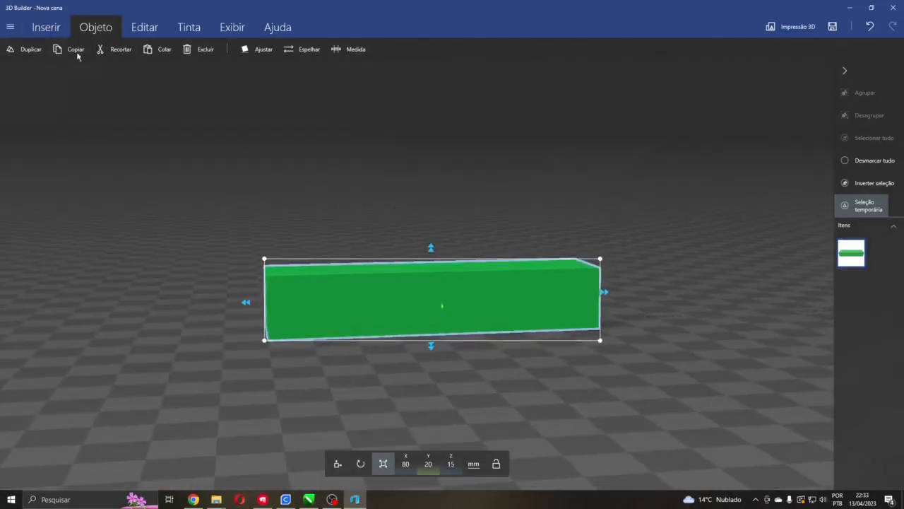
{"action": "left_click", "coordinate": [26, 50]}
{"action": "scroll", "coordinate": [278, 291], "scroll_direction": "down", "scroll_amount": 3}
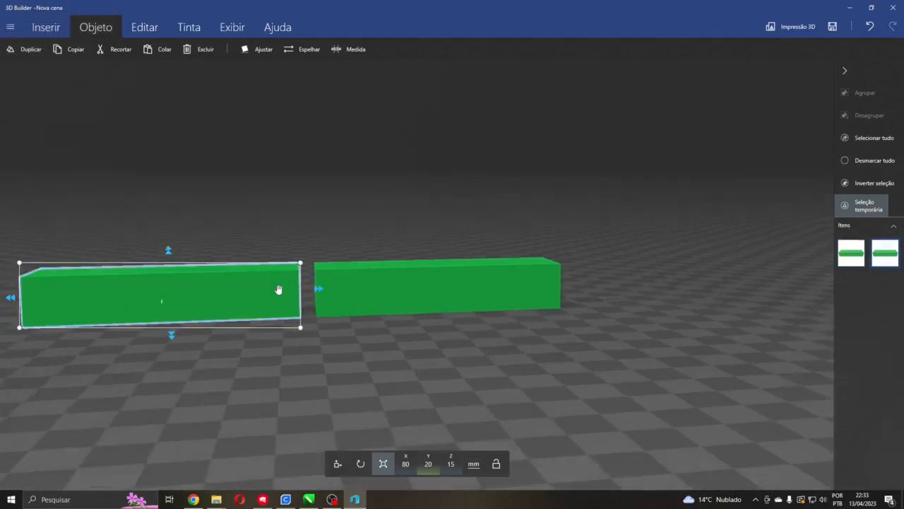
{"action": "left_click_drag", "start_coordinate": [325, 329], "coordinate": [287, 326]}
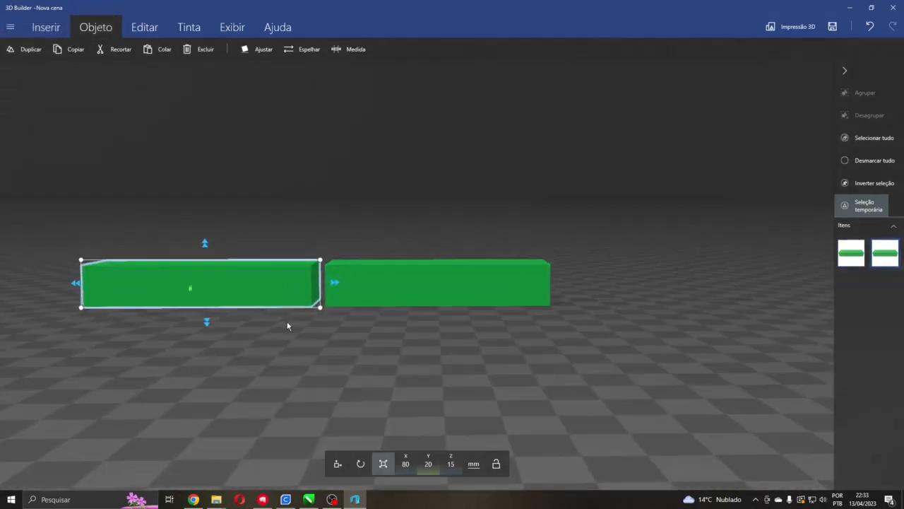
{"action": "left_click", "coordinate": [337, 463]}
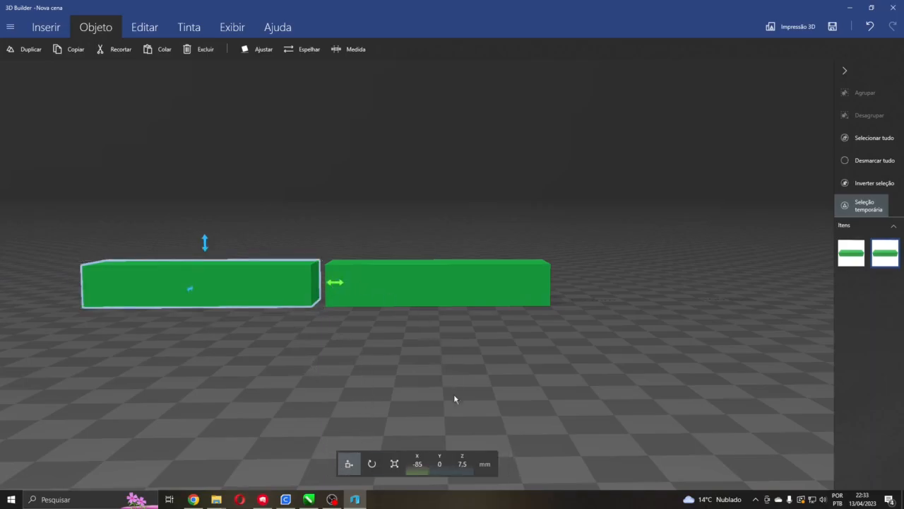
{"action": "left_click", "coordinate": [418, 464]}
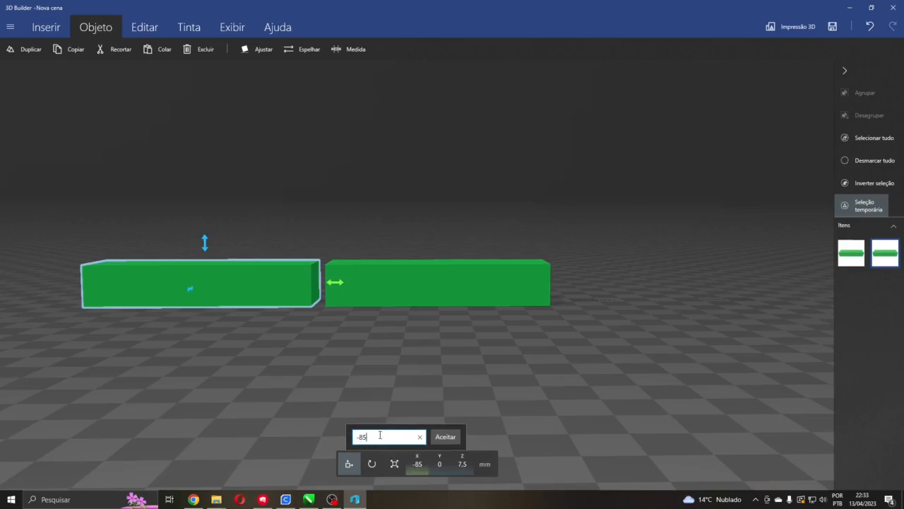
{"action": "key", "text": "Return"}
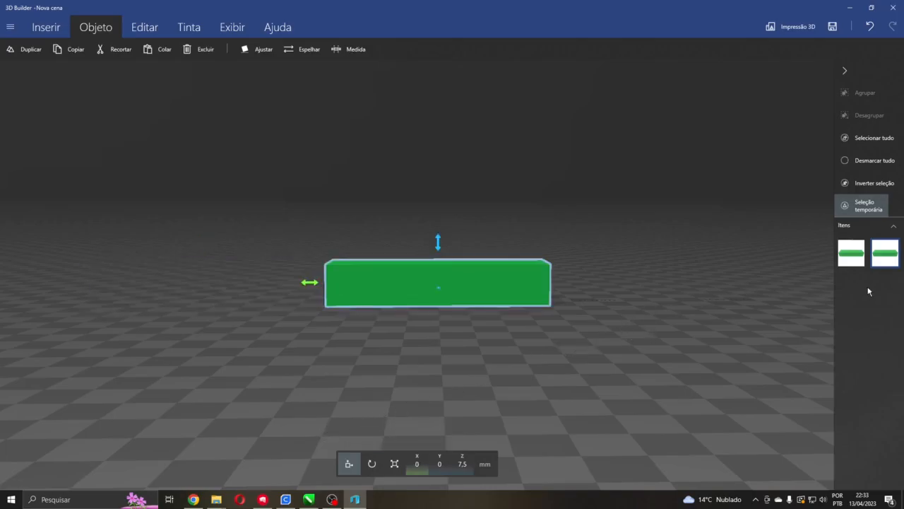
Check the overall height in the CorelDRAW drawing, set the duplicate's Z size to 70 mm, and settle it onto the ground plane
{"action": "left_click", "coordinate": [395, 464]}
{"action": "left_click_drag", "start_coordinate": [527, 393], "coordinate": [527, 327]}
{"action": "left_click", "coordinate": [310, 502]}
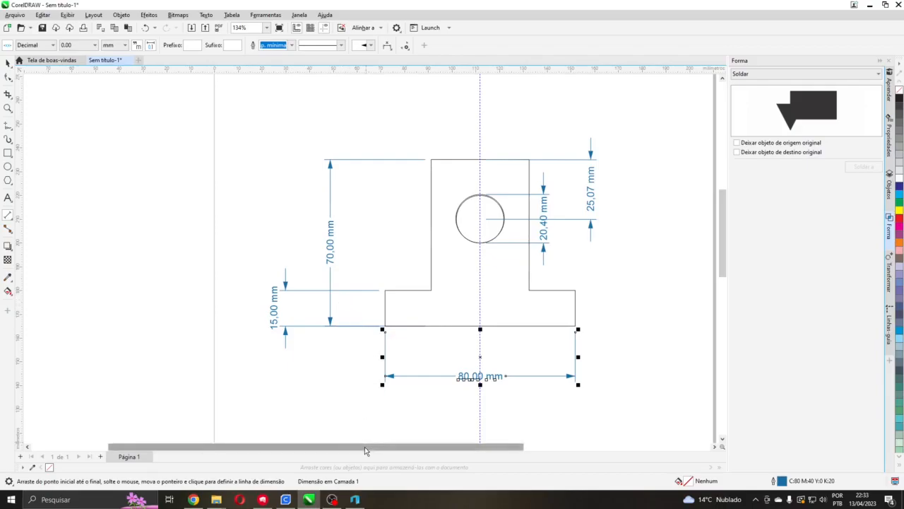
{"action": "left_click", "coordinate": [357, 502]}
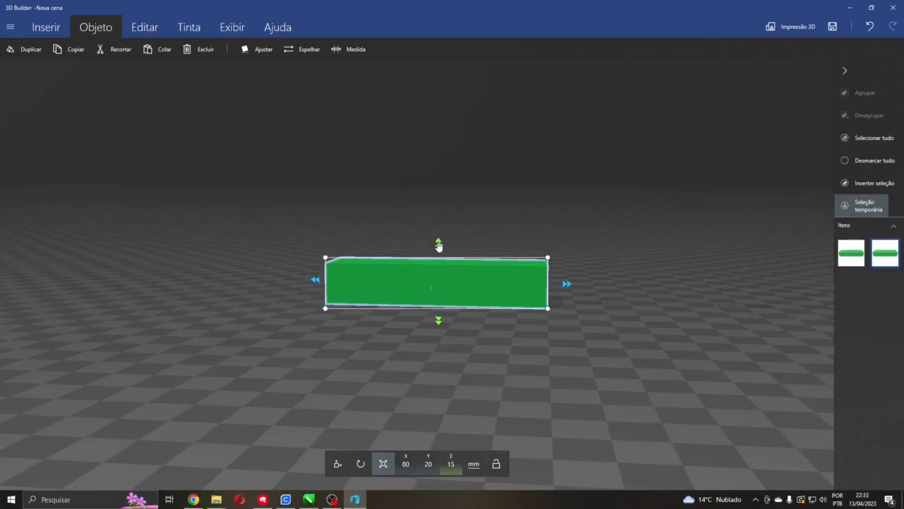
{"action": "left_click", "coordinate": [449, 468]}
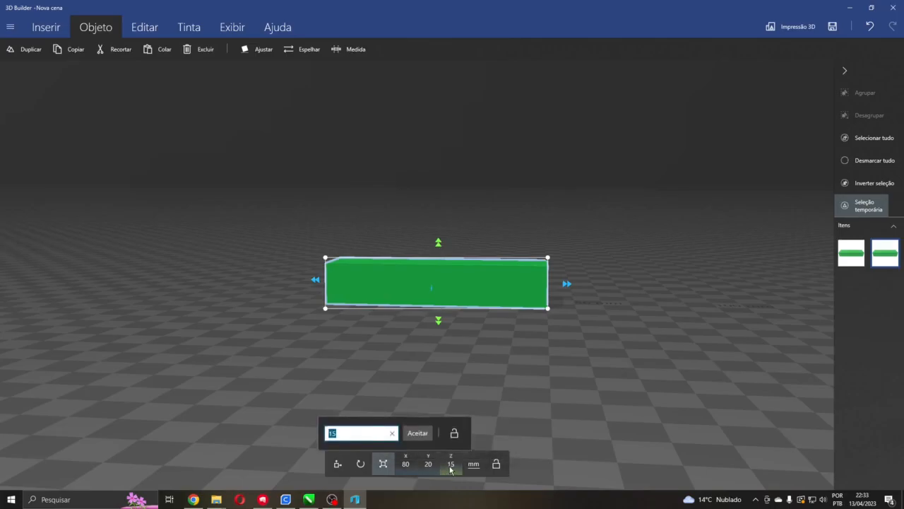
{"action": "key", "text": "BackSpace"}
{"action": "key", "text": "BackSpace"}
{"action": "key", "text": "Return"}
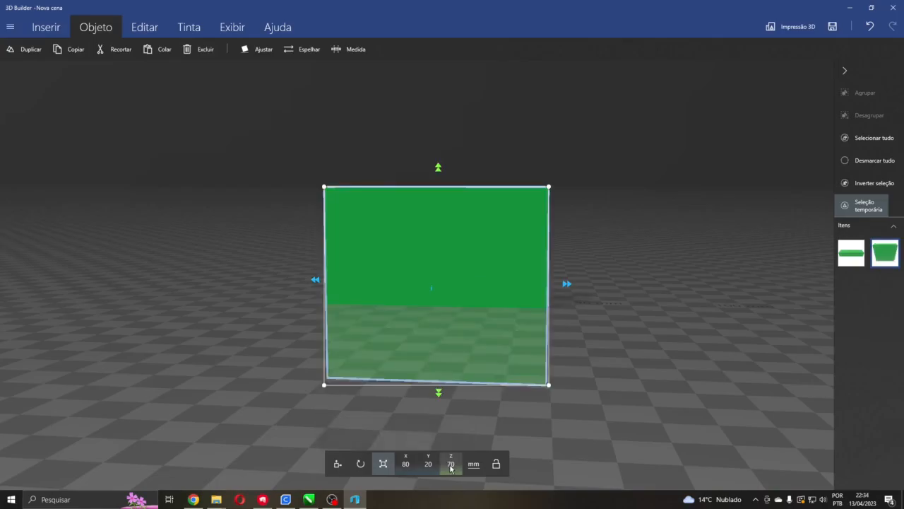
{"action": "left_click", "coordinate": [255, 50]}
{"action": "left_click", "coordinate": [41, 35]}
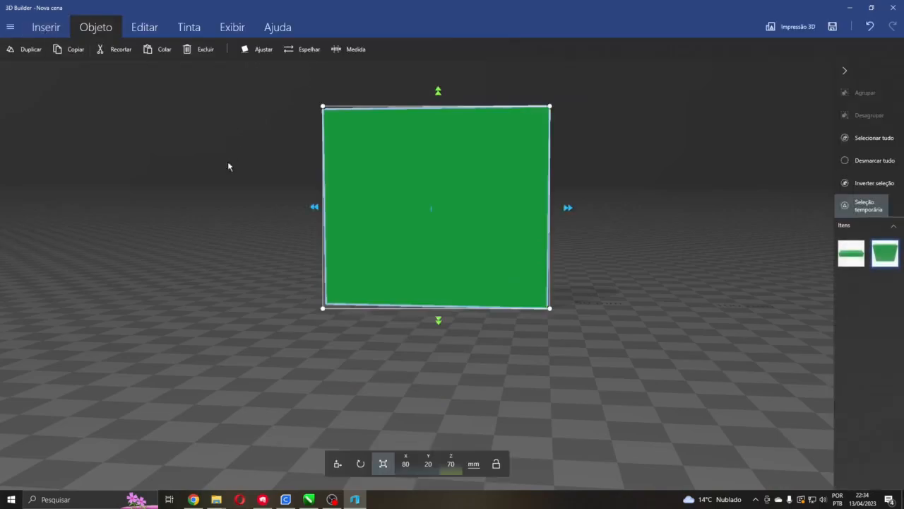
Switch to CorelDRAW and dimension the width of the block's upper section, placing the dimension above it
{"action": "left_click", "coordinate": [309, 498]}
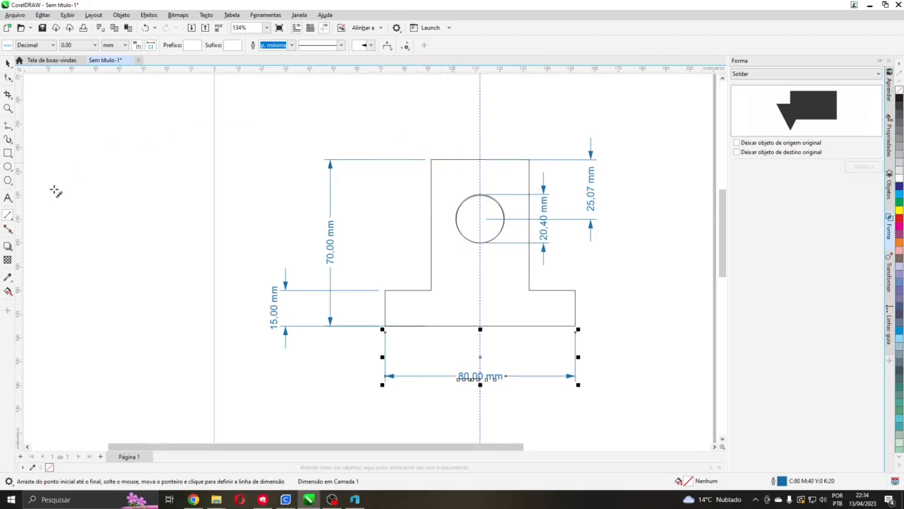
{"action": "left_click_drag", "start_coordinate": [432, 160], "coordinate": [529, 160]}
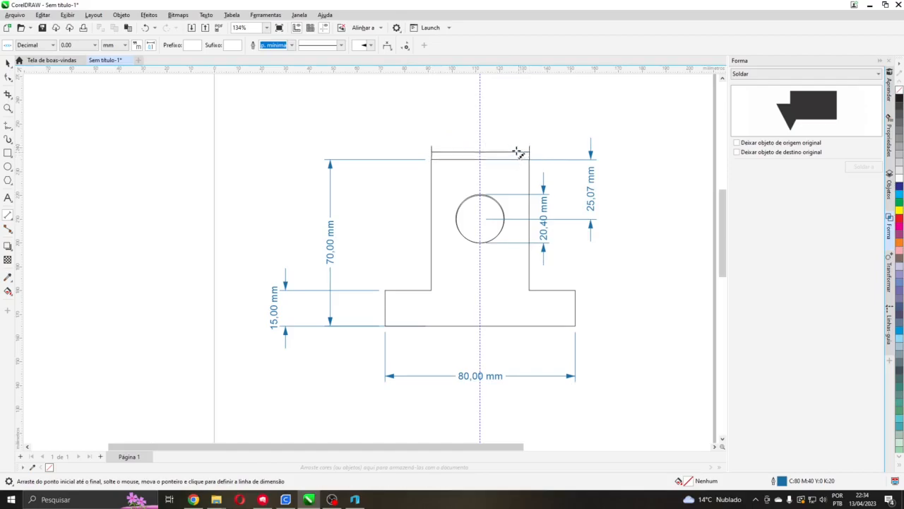
{"action": "left_click", "coordinate": [520, 115]}
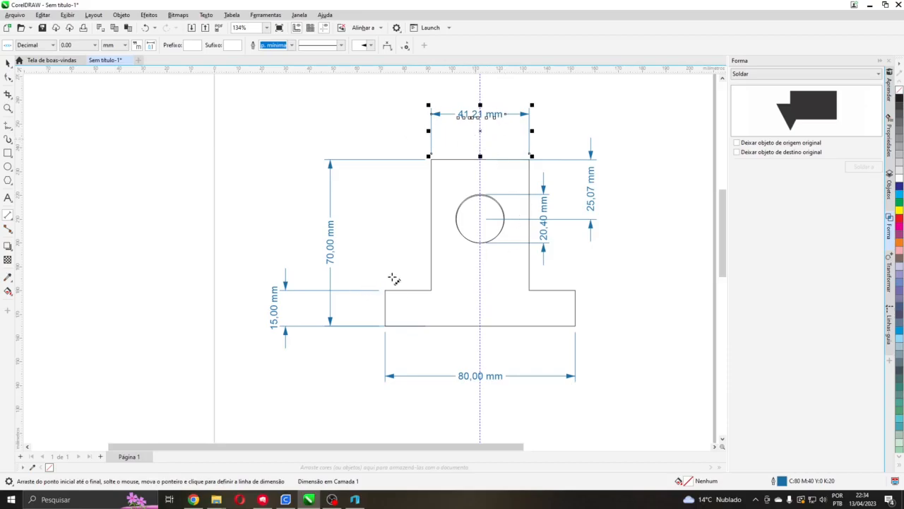
Switch back to 3D Builder and set the tall block's X size to 40 mm
{"action": "left_click", "coordinate": [355, 499]}
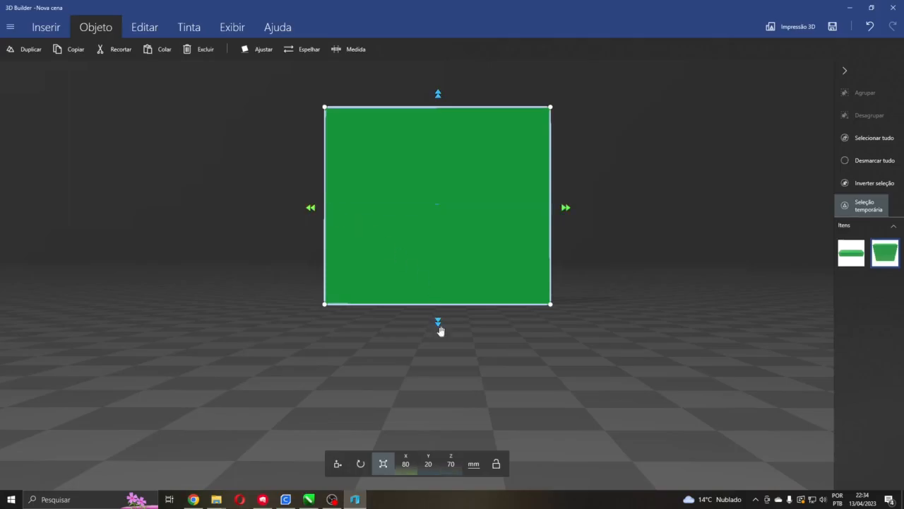
{"action": "left_click", "coordinate": [404, 462]}
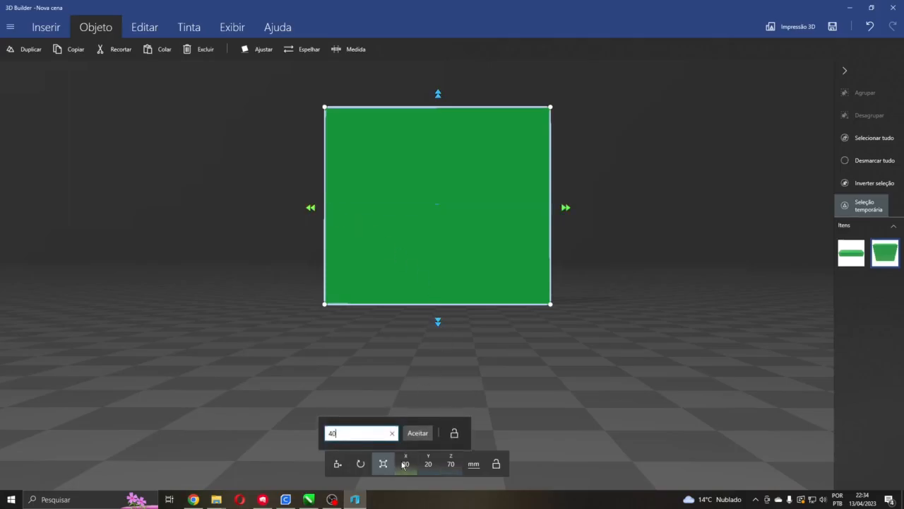
{"action": "type", "text": "40"}
{"action": "key", "text": "Return"}
{"action": "left_click_drag", "start_coordinate": [654, 295], "coordinate": [600, 350]}
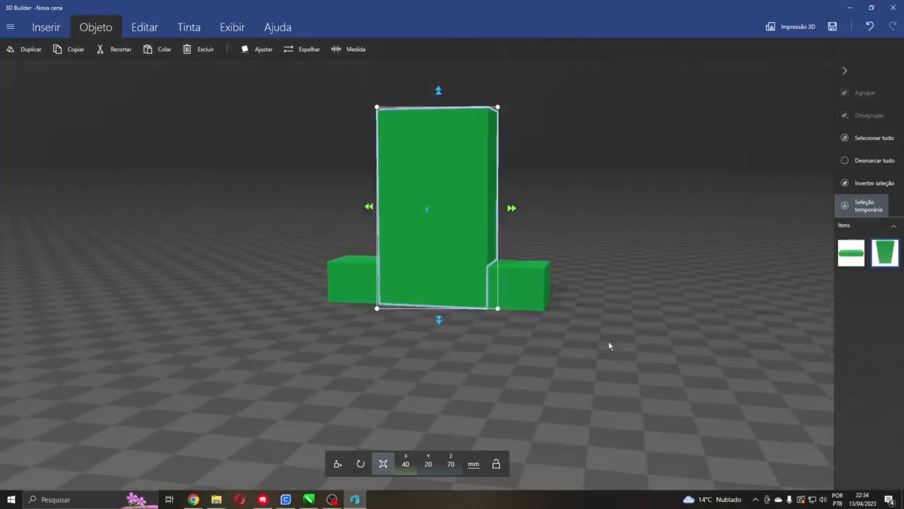
Clear the selection of both blocks and select only the tall block
{"action": "left_click", "coordinate": [544, 282]}
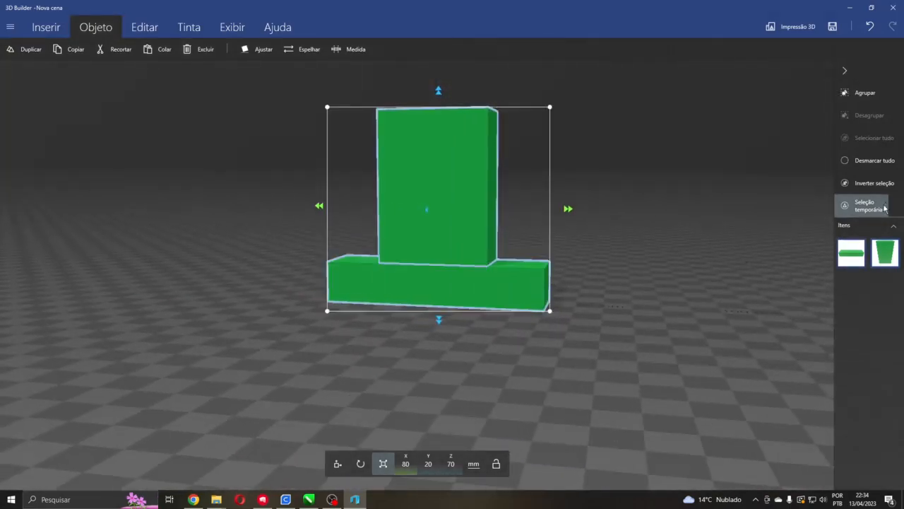
{"action": "left_click", "coordinate": [872, 162]}
{"action": "left_click", "coordinate": [885, 252]}
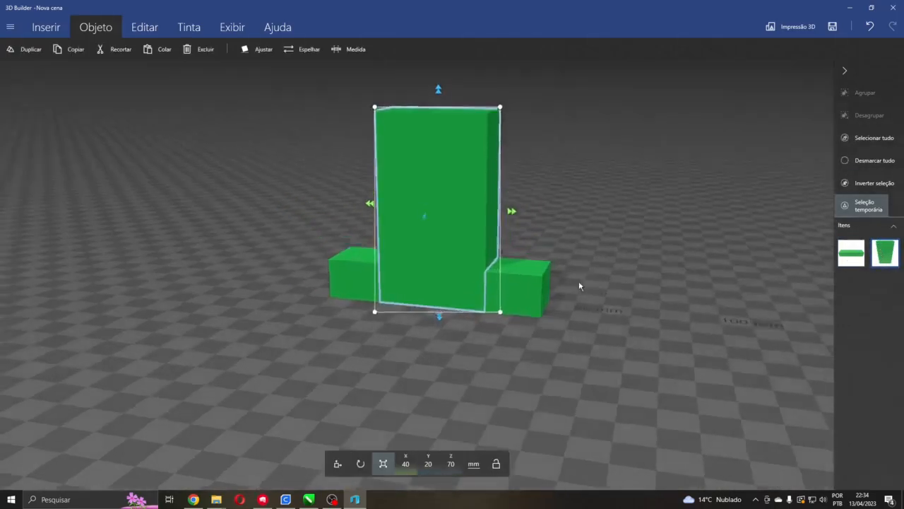
{"action": "left_click_drag", "start_coordinate": [579, 283], "coordinate": [648, 266]}
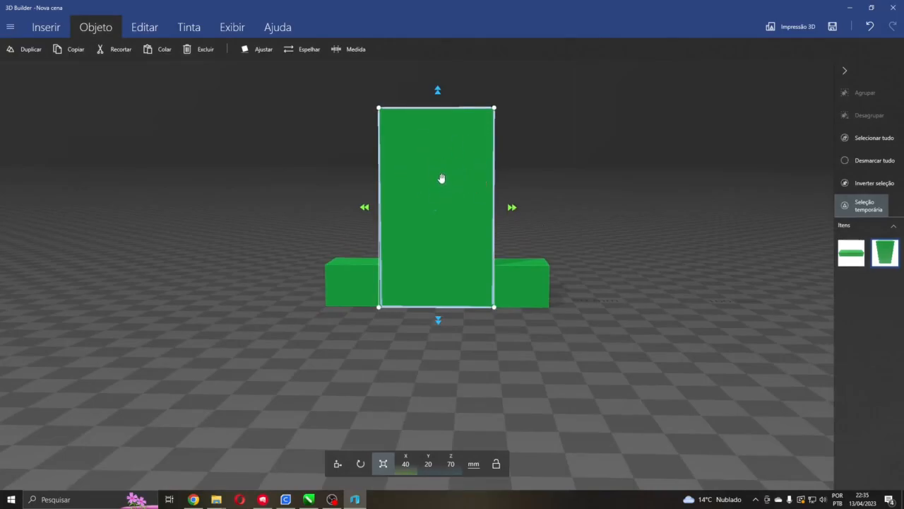
{"action": "left_click_drag", "start_coordinate": [561, 136], "coordinate": [357, 192]}
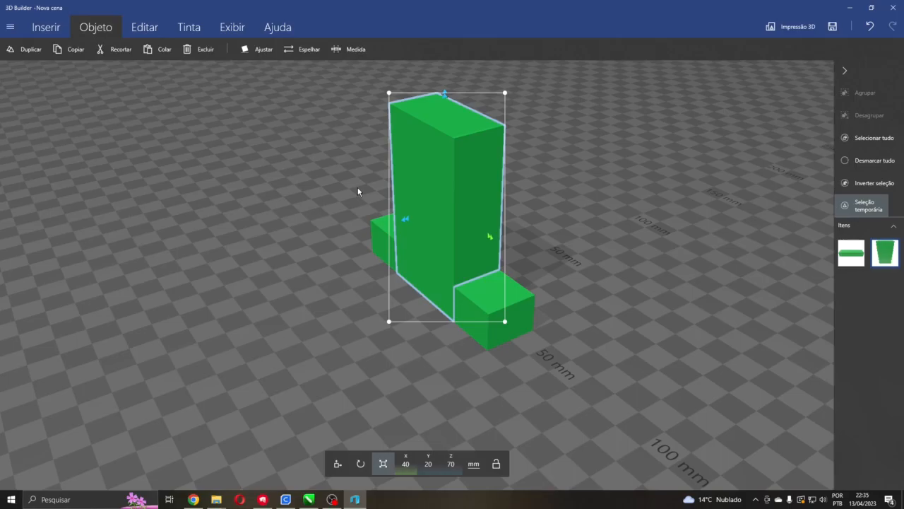
{"action": "left_click_drag", "start_coordinate": [370, 188], "coordinate": [218, 182]}
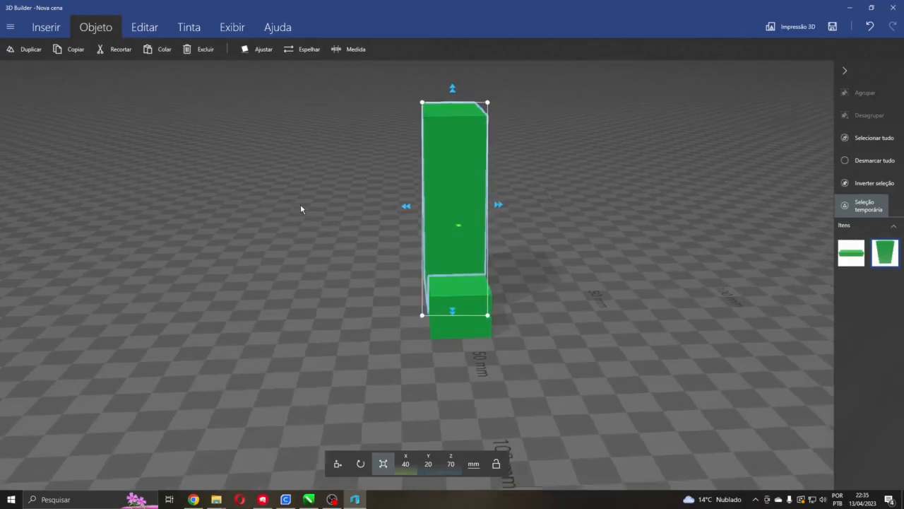
{"action": "left_click_drag", "start_coordinate": [298, 208], "coordinate": [478, 223]}
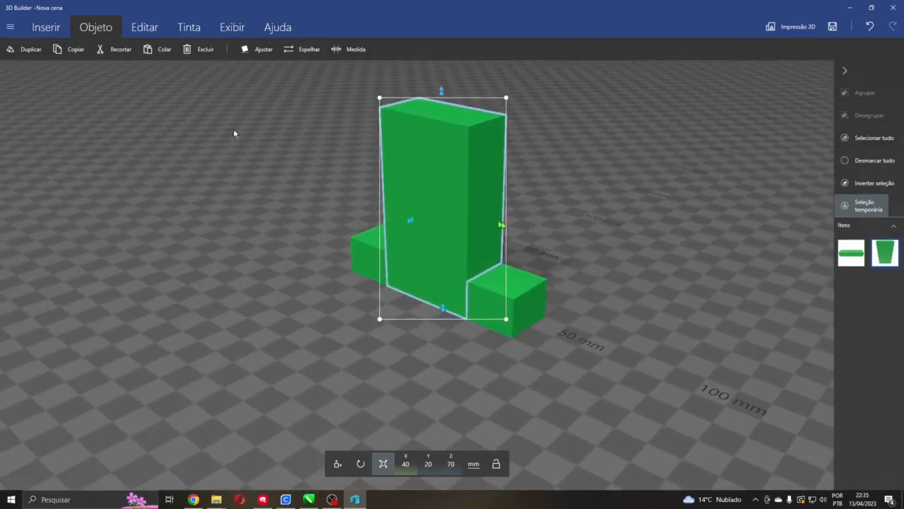
Duplicate the tall block and move the copy along X back onto the original at X 0
{"action": "left_click_drag", "start_coordinate": [515, 158], "coordinate": [592, 148]}
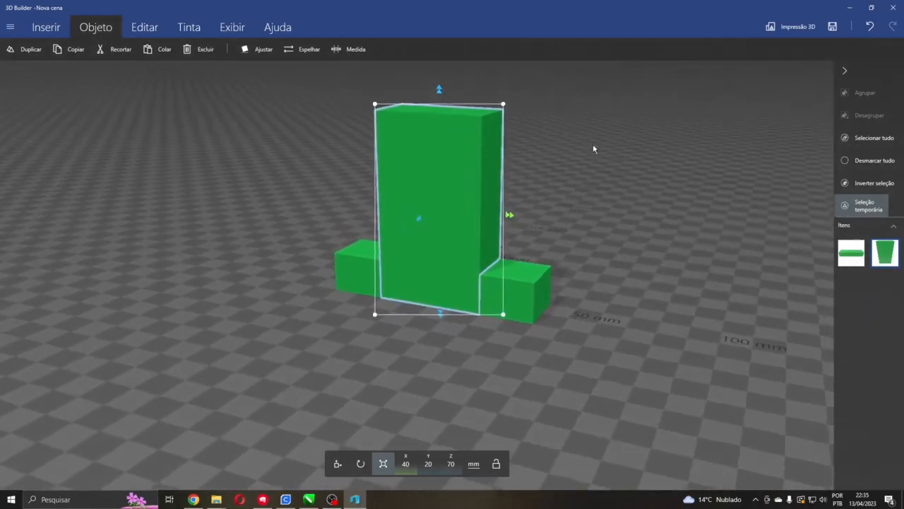
{"action": "left_click", "coordinate": [26, 50]}
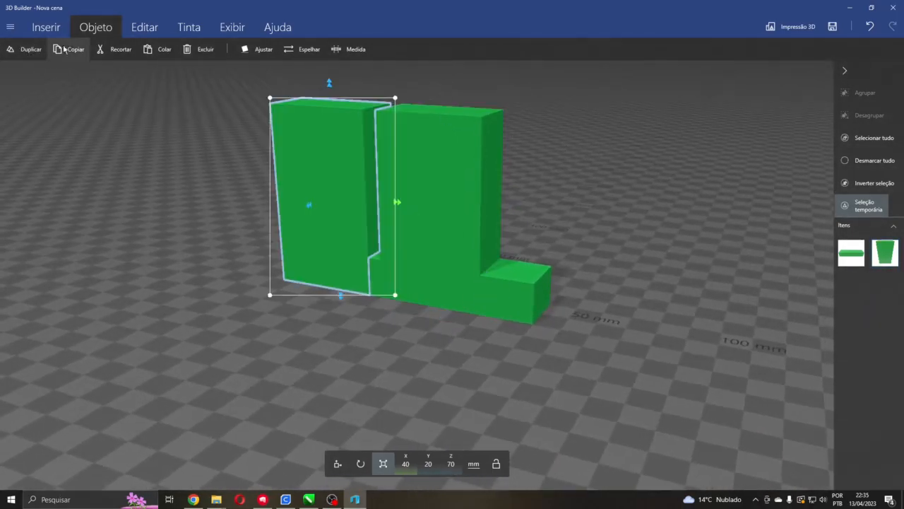
{"action": "left_click", "coordinate": [337, 463]}
{"action": "left_click_drag", "start_coordinate": [315, 406], "coordinate": [450, 247]}
{"action": "left_click_drag", "start_coordinate": [387, 212], "coordinate": [516, 206]}
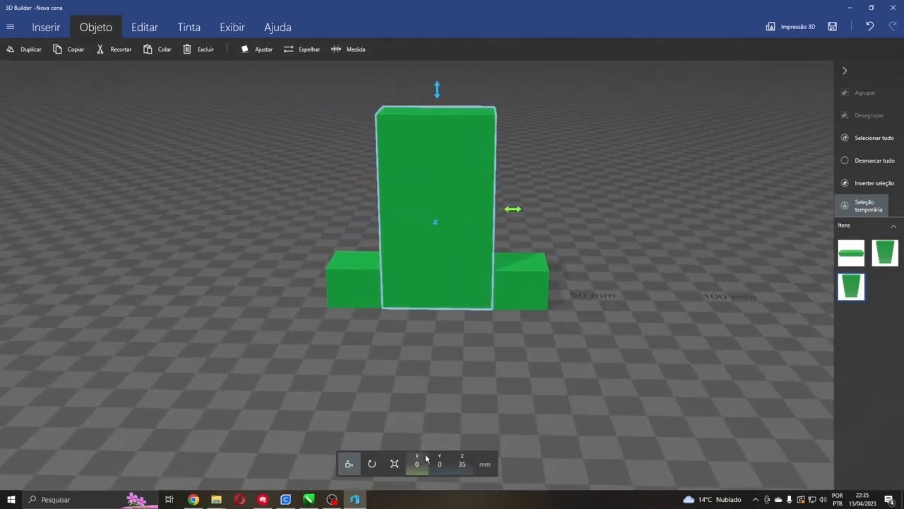
Move the copied tall block clear of the model, to about X -55 mm and Y -32 mm
{"action": "left_click_drag", "start_coordinate": [548, 370], "coordinate": [236, 347]}
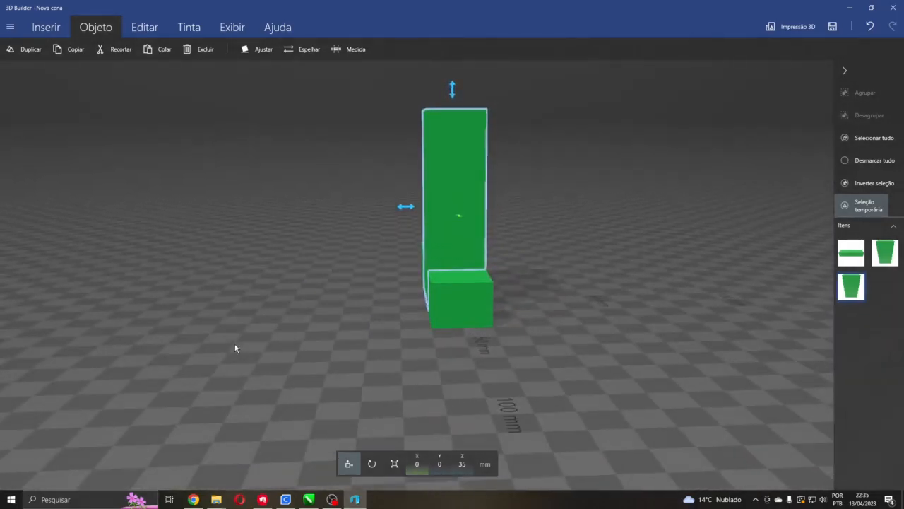
{"action": "left_click_drag", "start_coordinate": [406, 211], "coordinate": [319, 222]}
{"action": "left_click_drag", "start_coordinate": [233, 260], "coordinate": [548, 260]}
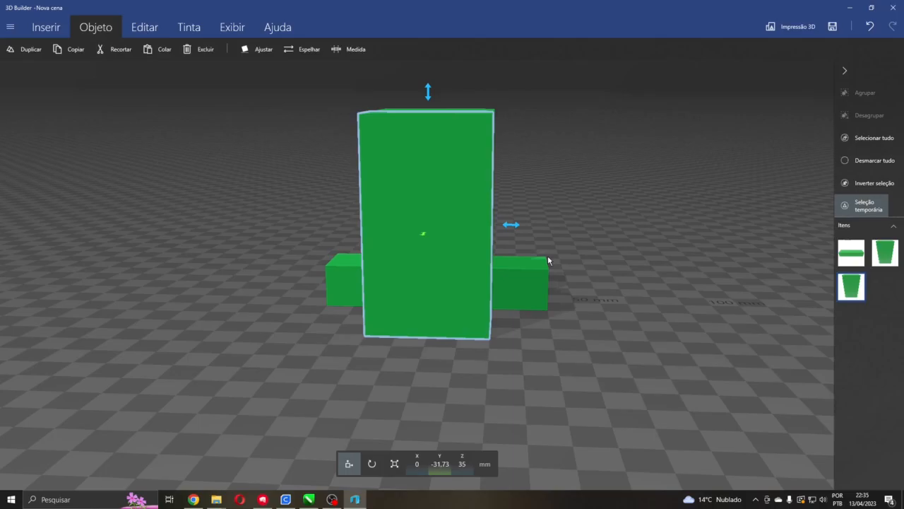
{"action": "left_click_drag", "start_coordinate": [509, 224], "coordinate": [339, 224]}
Select only the copied block and set its Z size to 25 mm
{"action": "left_click", "coordinate": [438, 112]}
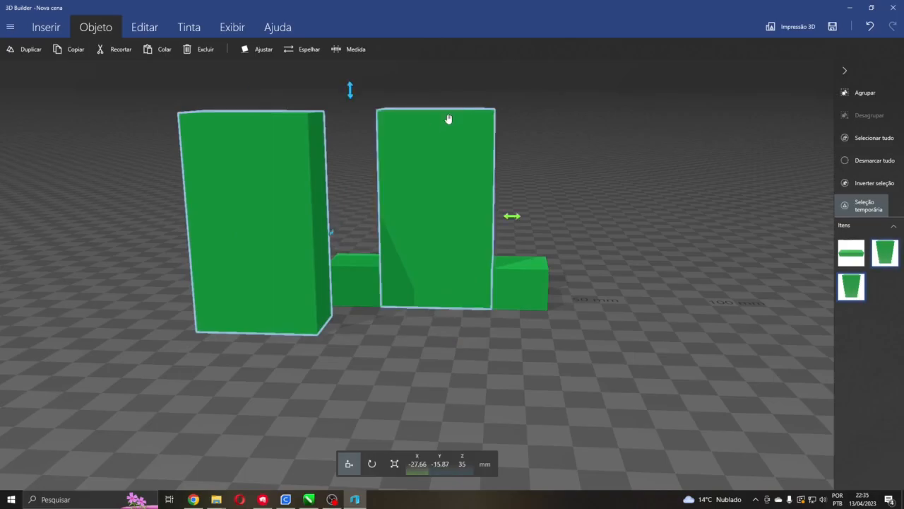
{"action": "left_click", "coordinate": [394, 464]}
{"action": "left_click", "coordinate": [876, 162]}
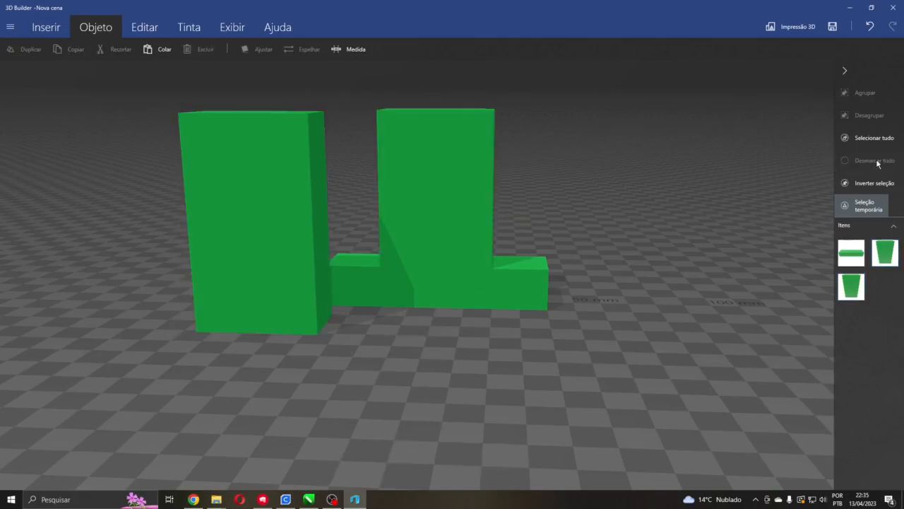
{"action": "left_click", "coordinate": [270, 223]}
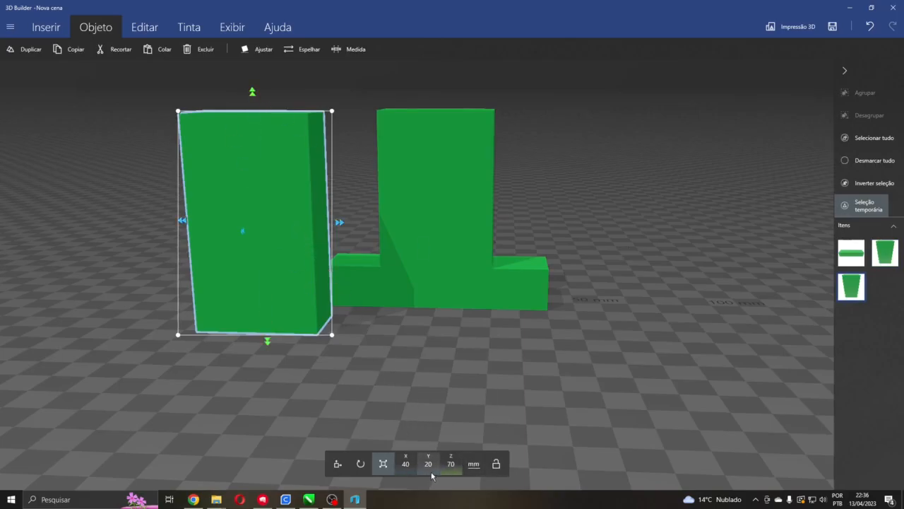
{"action": "left_click", "coordinate": [452, 469]}
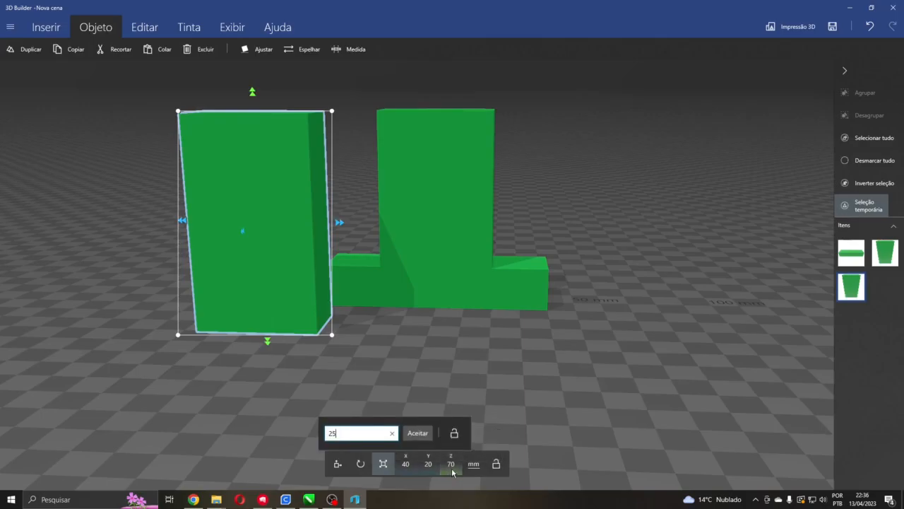
{"action": "key", "text": "Return"}
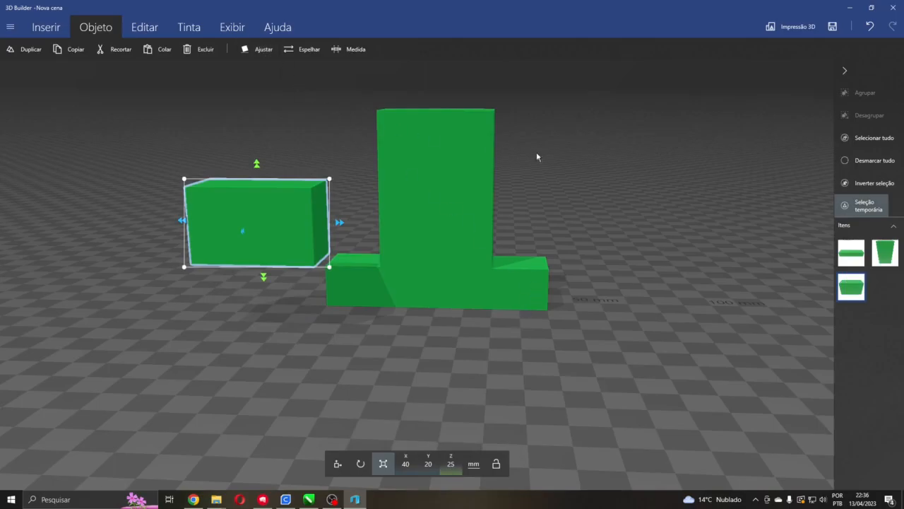
Paint the shortened copy yellow after trying orange, and apply the colour
{"action": "left_click", "coordinate": [189, 28]}
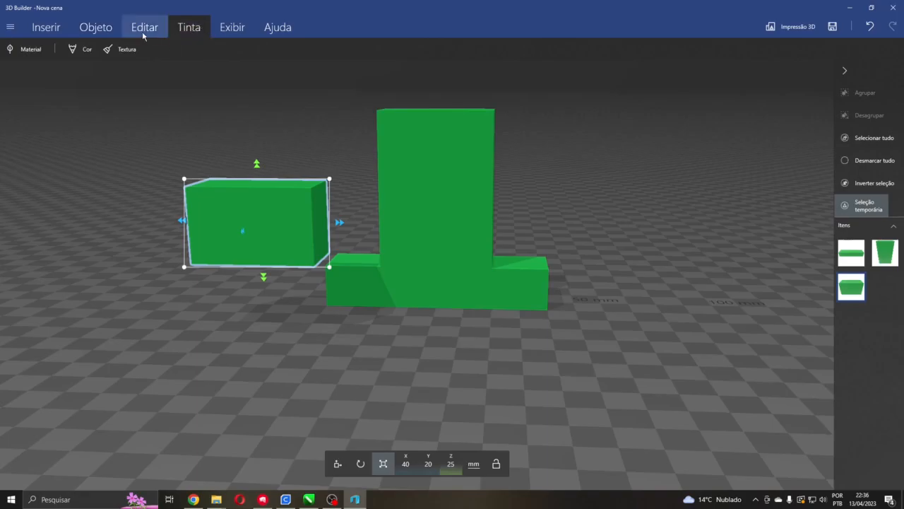
{"action": "left_click", "coordinate": [76, 49]}
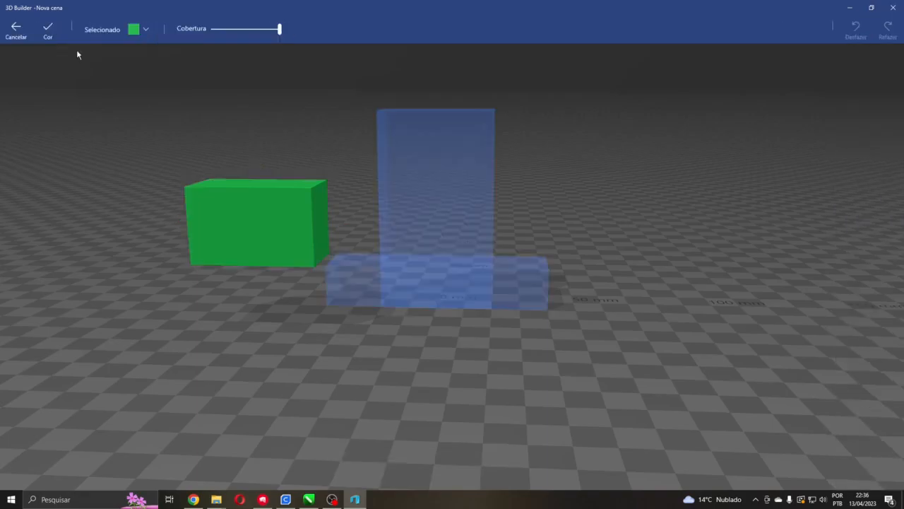
{"action": "left_click", "coordinate": [146, 29]}
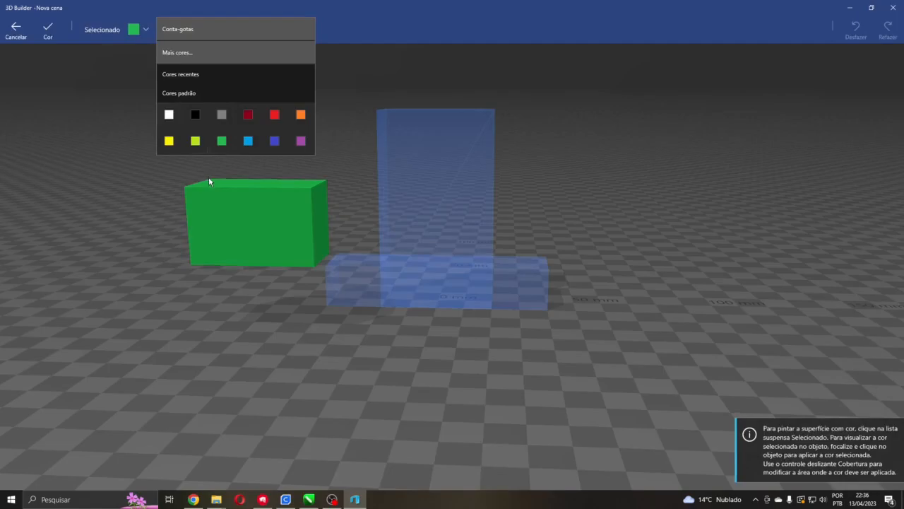
{"action": "left_click", "coordinate": [300, 115]}
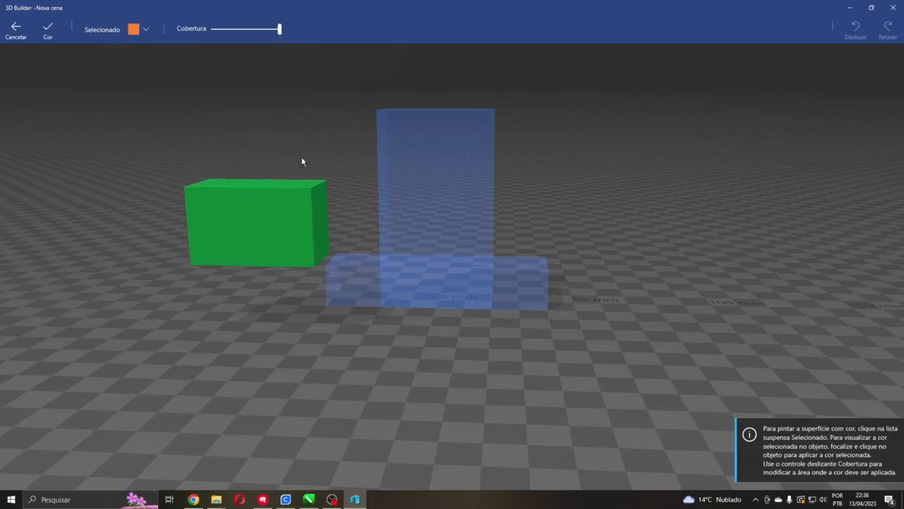
{"action": "left_click", "coordinate": [286, 203]}
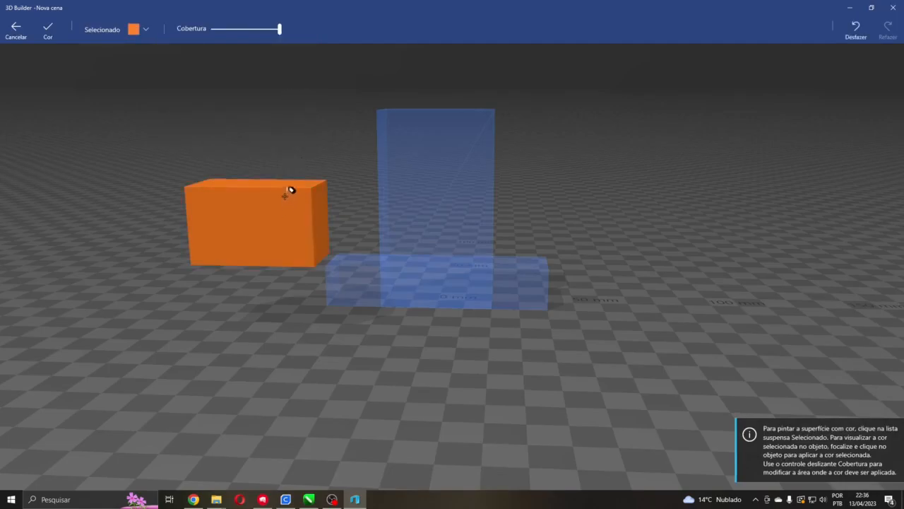
{"action": "left_click", "coordinate": [147, 30]}
{"action": "left_click", "coordinate": [168, 169]}
{"action": "left_click", "coordinate": [259, 212]}
{"action": "left_click", "coordinate": [49, 30]}
Move the yellow block along X to X 0, in front of the tall block
{"action": "mouse_move", "coordinate": [305, 111]}
{"action": "left_mouse_down"}
{"action": "mouse_move", "coordinate": [204, 159]}
{"action": "mouse_move", "coordinate": [146, 129]}
{"action": "mouse_move", "coordinate": [157, 106]}
{"action": "mouse_move", "coordinate": [133, 108]}
{"action": "left_mouse_up"}
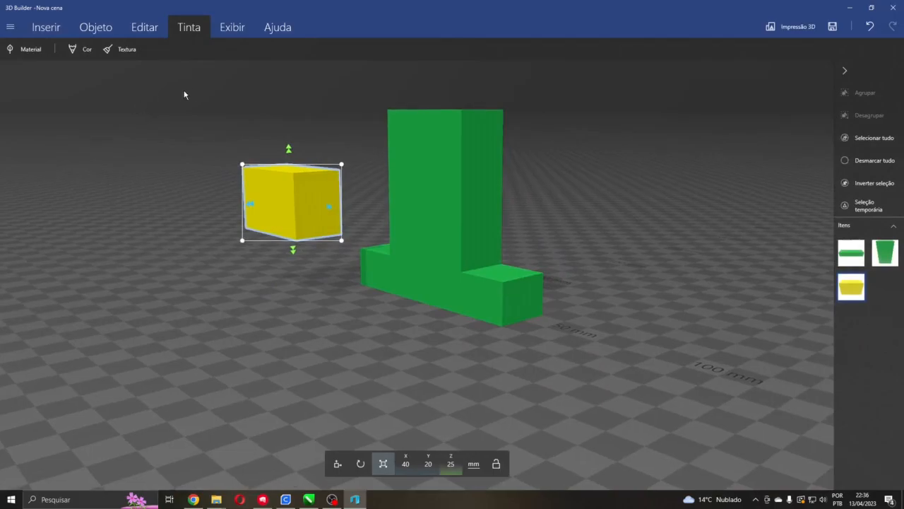
{"action": "left_click", "coordinate": [338, 464]}
{"action": "left_click_drag", "start_coordinate": [318, 351], "coordinate": [417, 316]}
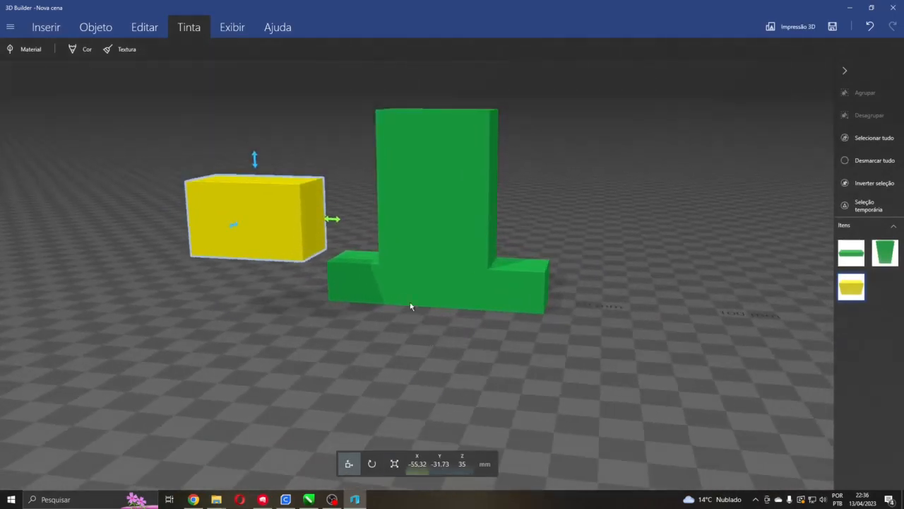
{"action": "left_click_drag", "start_coordinate": [328, 221], "coordinate": [494, 210]}
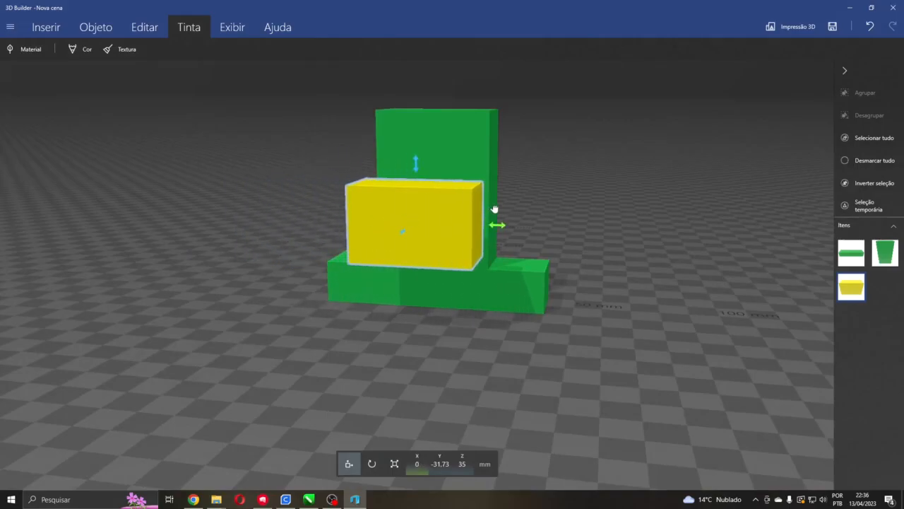
Move the yellow block along Y to -20 mm, flush against the tall block's front face
{"action": "left_click_drag", "start_coordinate": [540, 381], "coordinate": [581, 364]}
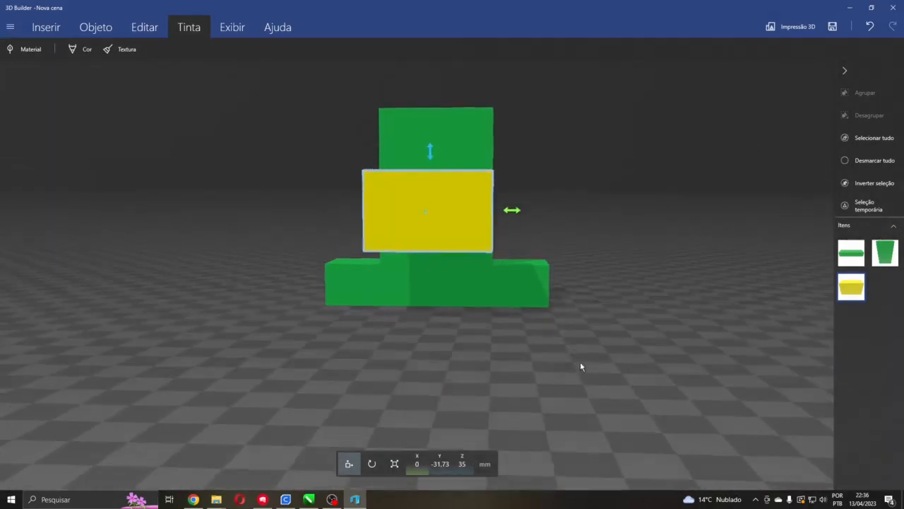
{"action": "left_click_drag", "start_coordinate": [426, 460], "coordinate": [259, 379]}
{"action": "left_click_drag", "start_coordinate": [412, 207], "coordinate": [445, 205]}
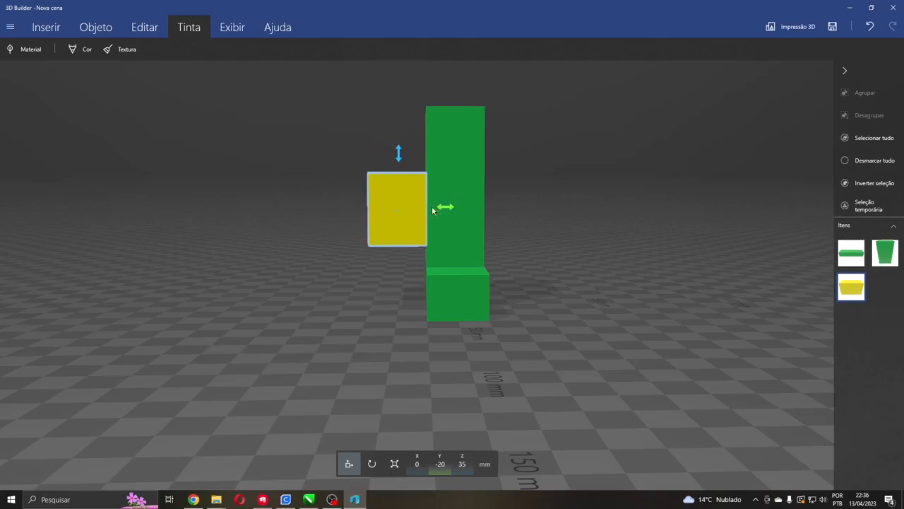
{"action": "left_click_drag", "start_coordinate": [353, 178], "coordinate": [563, 261]}
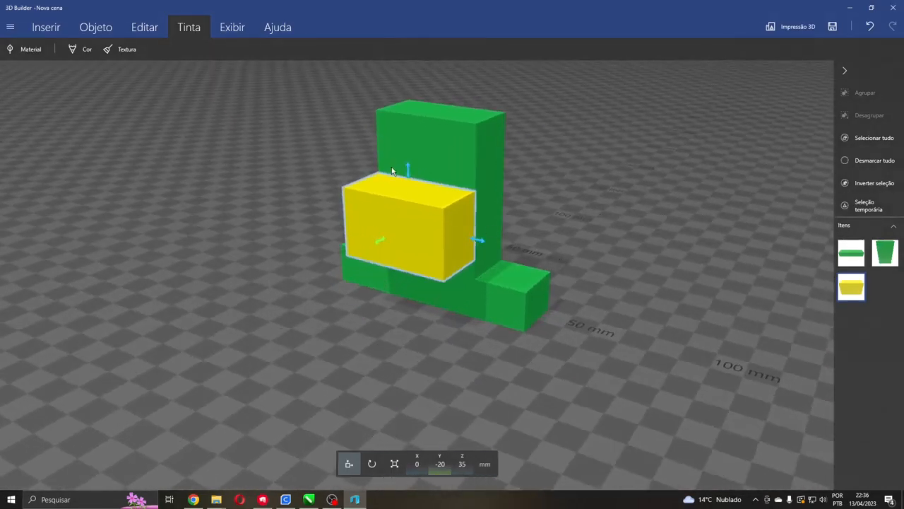
Raise the yellow block to Z 57.5 mm so its top is level with the tall block's top
{"action": "mouse_move", "coordinate": [408, 168]}
{"action": "left_mouse_down"}
{"action": "mouse_move", "coordinate": [407, 135]}
{"action": "mouse_move", "coordinate": [408, 156]}
{"action": "left_mouse_up"}
{"action": "scroll", "coordinate": [437, 131], "scroll_direction": "up", "scroll_amount": 4}
{"action": "right_click_drag", "start_coordinate": [585, 97], "coordinate": [580, 226]}
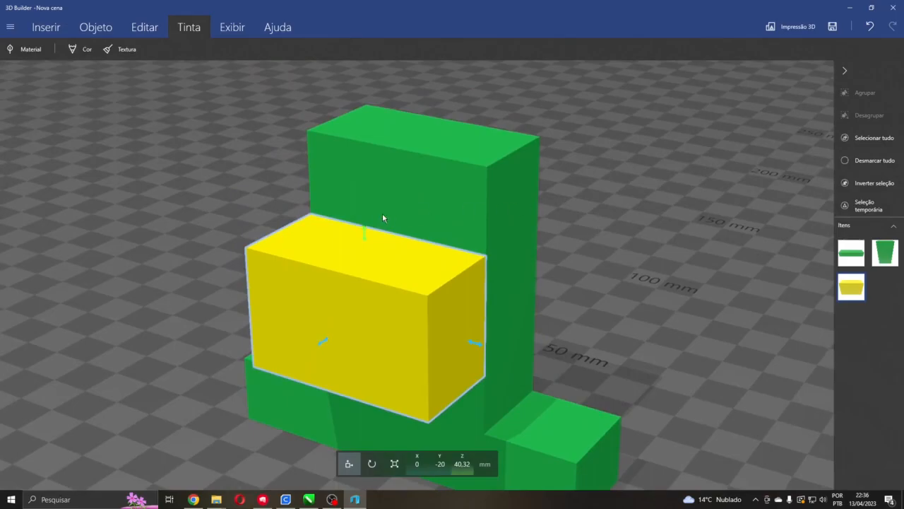
{"action": "left_click_drag", "start_coordinate": [362, 237], "coordinate": [354, 148]}
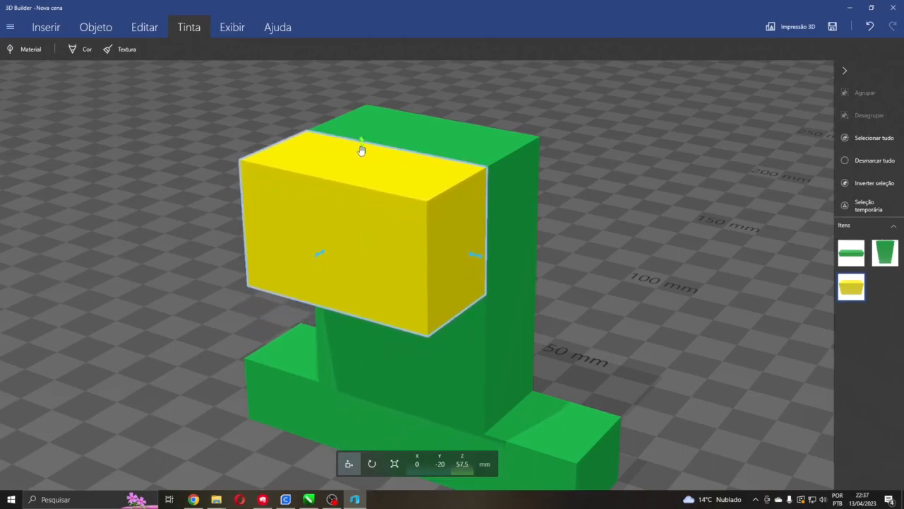
Examine the yellow block's fit against the tall block from the side
{"action": "left_click_drag", "start_coordinate": [194, 230], "coordinate": [1, 279]}
{"action": "left_click_drag", "start_coordinate": [212, 346], "coordinate": [259, 358]}
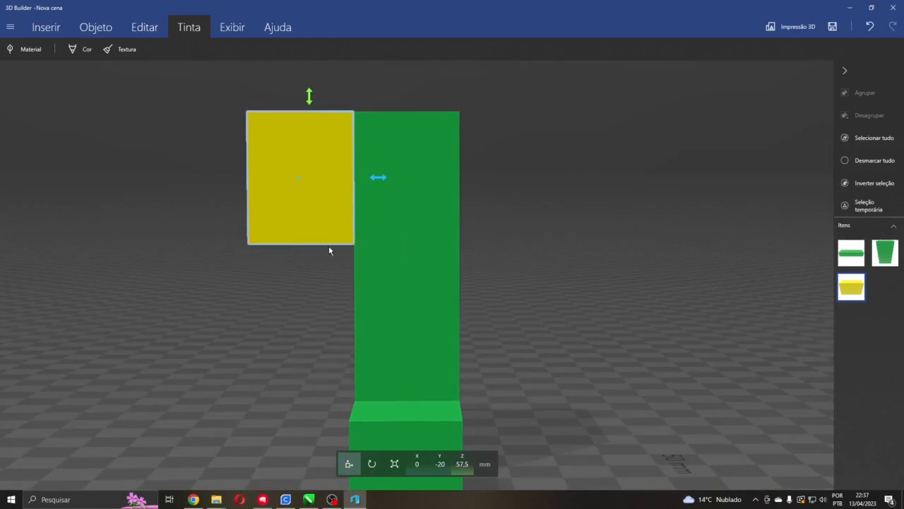
{"action": "left_click_drag", "start_coordinate": [306, 249], "coordinate": [367, 245]}
{"action": "left_click_drag", "start_coordinate": [312, 256], "coordinate": [280, 277]}
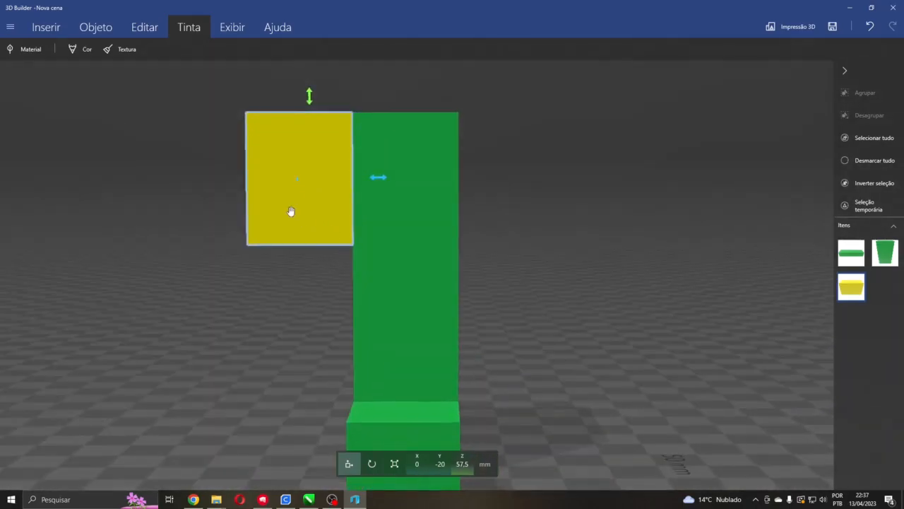
{"action": "left_click_drag", "start_coordinate": [313, 250], "coordinate": [226, 274]}
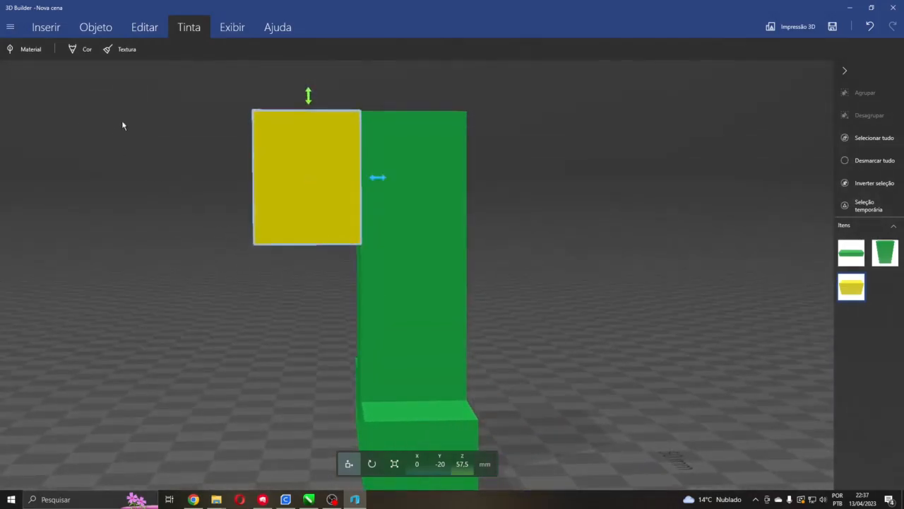
{"action": "left_click_drag", "start_coordinate": [137, 116], "coordinate": [144, 148]}
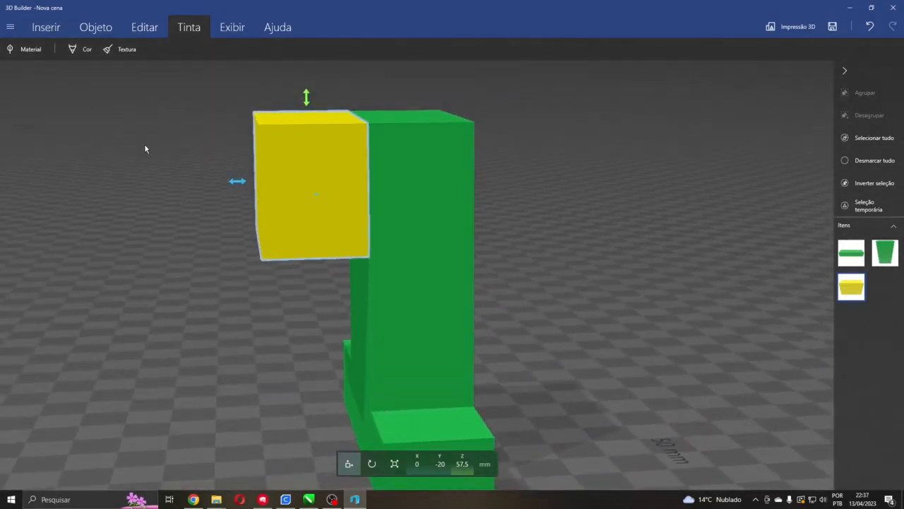
Insert a cylinder and move it along Y to about -65 mm, clear of the blocks
{"action": "left_click", "coordinate": [56, 29]}
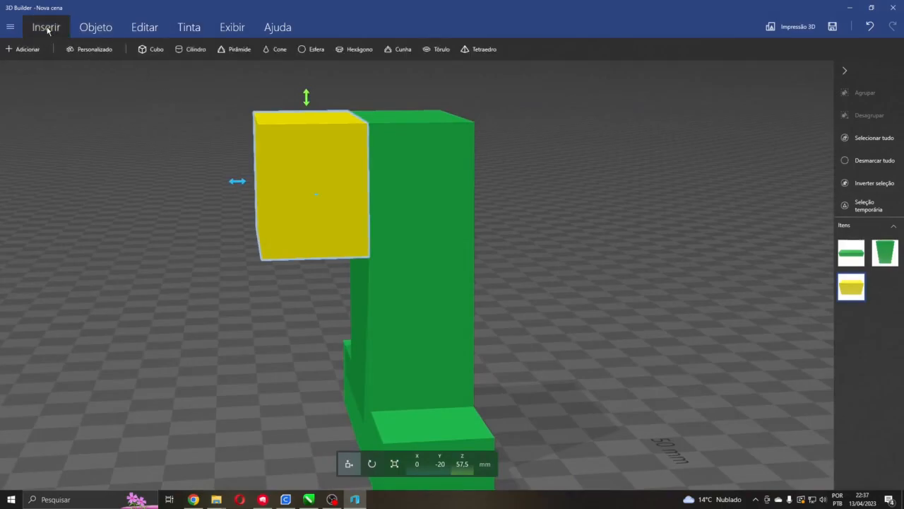
{"action": "left_click", "coordinate": [190, 50]}
{"action": "left_click_drag", "start_coordinate": [541, 359], "coordinate": [244, 317]}
{"action": "left_click_drag", "start_coordinate": [351, 257], "coordinate": [75, 264]}
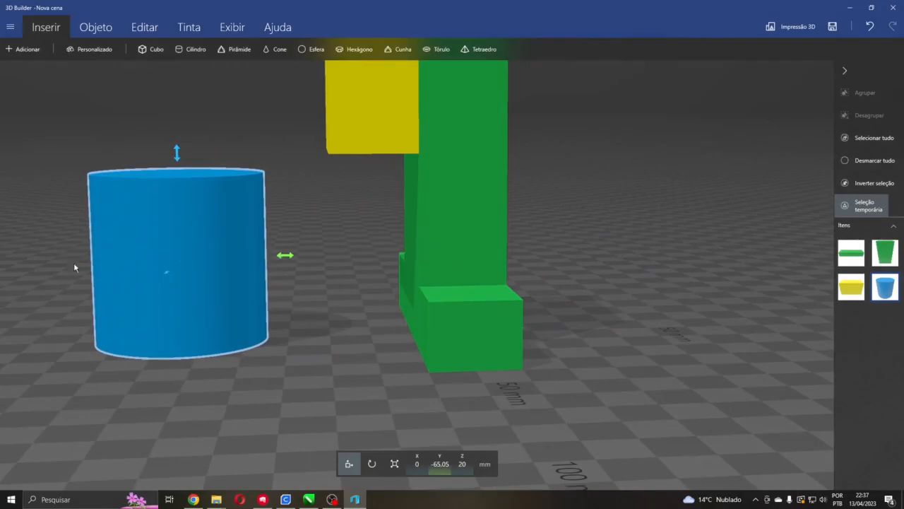
{"action": "left_click_drag", "start_coordinate": [294, 271], "coordinate": [383, 285]}
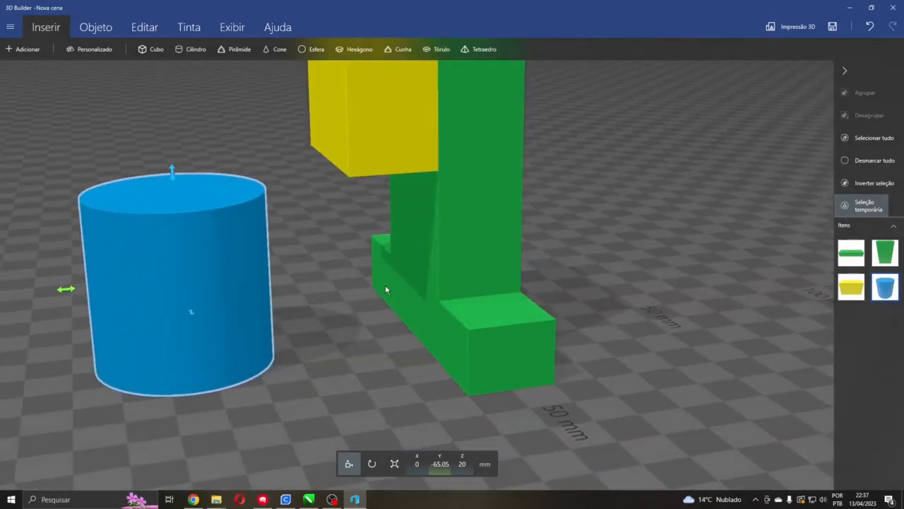
Select only the tall green block and check its dimensions in scale mode
{"action": "left_click_drag", "start_coordinate": [397, 438], "coordinate": [354, 409]}
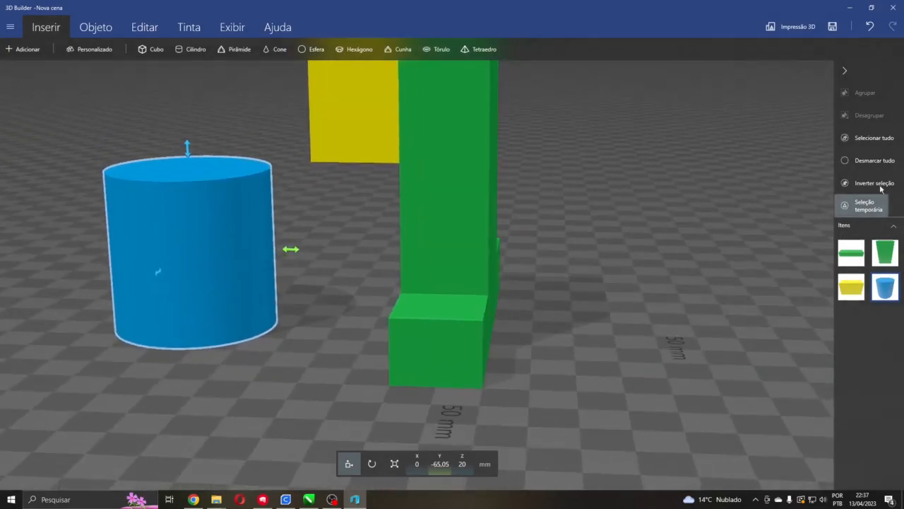
{"action": "left_click", "coordinate": [870, 160]}
{"action": "left_click", "coordinate": [460, 201]}
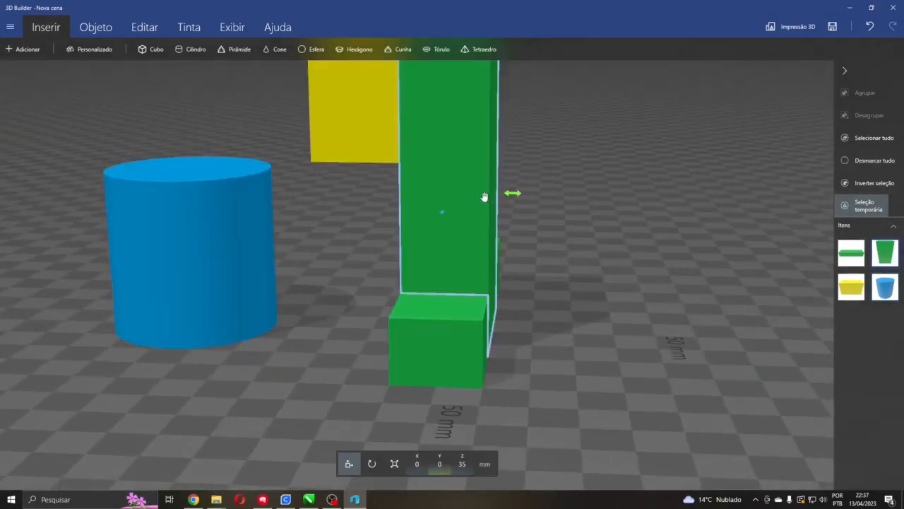
{"action": "left_click", "coordinate": [384, 463]}
{"action": "left_click_drag", "start_coordinate": [522, 408], "coordinate": [579, 383]}
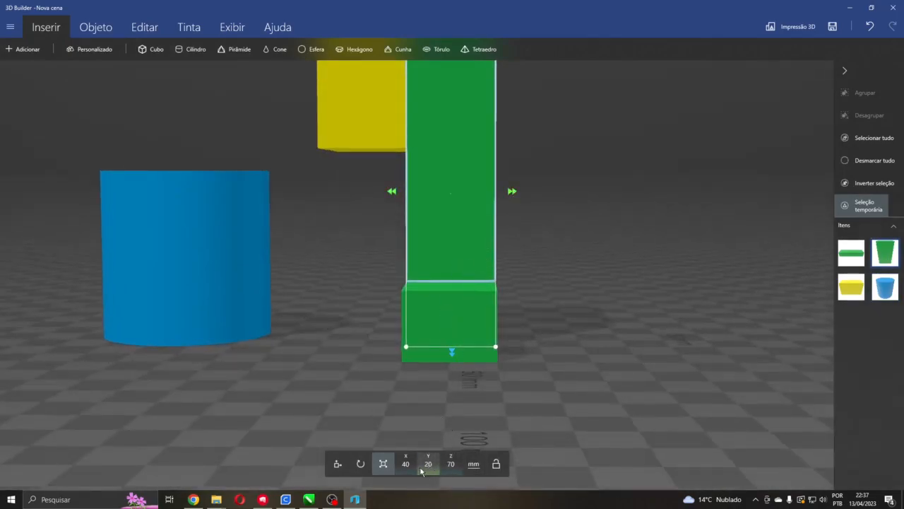
Select only the cylinder and rotate it 90 degrees so it lies horizontally, pointing at the tall green block
{"action": "left_click", "coordinate": [862, 168]}
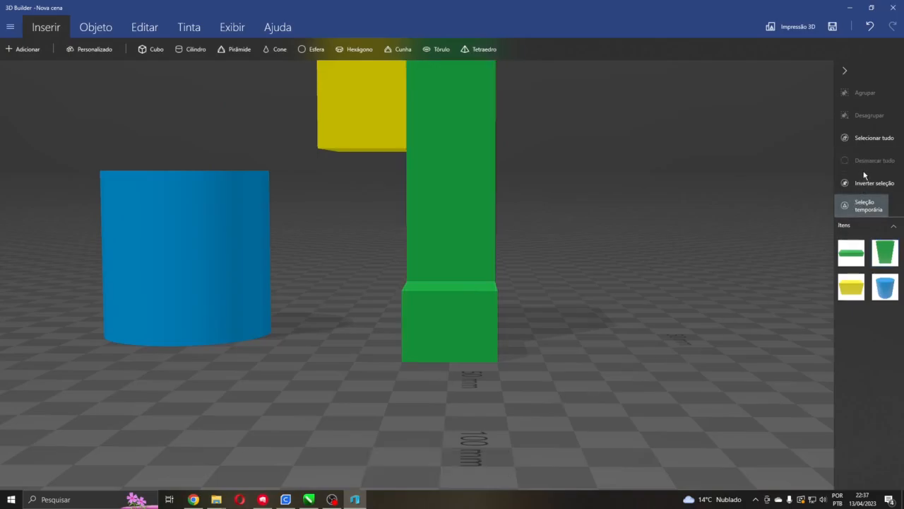
{"action": "left_click_drag", "start_coordinate": [374, 281], "coordinate": [395, 282]}
{"action": "left_click", "coordinate": [213, 257]}
{"action": "scroll", "coordinate": [261, 273], "scroll_direction": "down", "scroll_amount": 3}
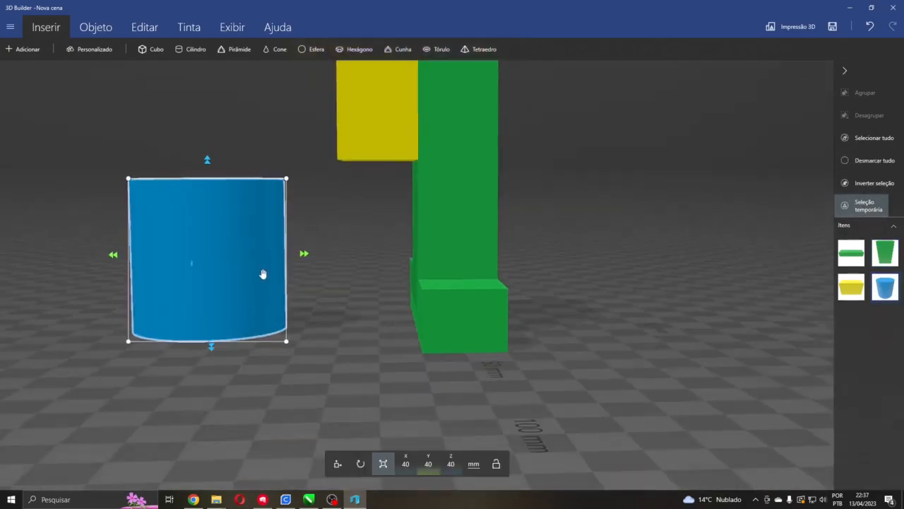
{"action": "left_click", "coordinate": [359, 466]}
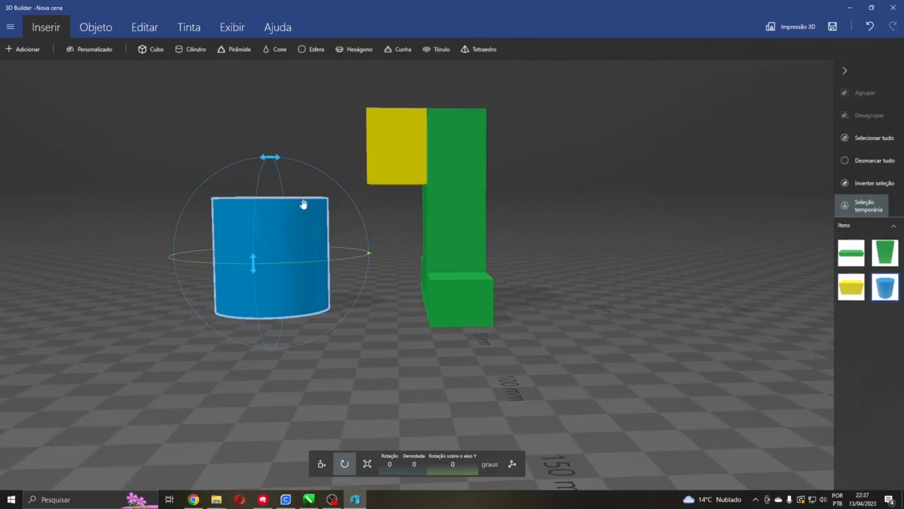
{"action": "left_click_drag", "start_coordinate": [270, 157], "coordinate": [359, 239]}
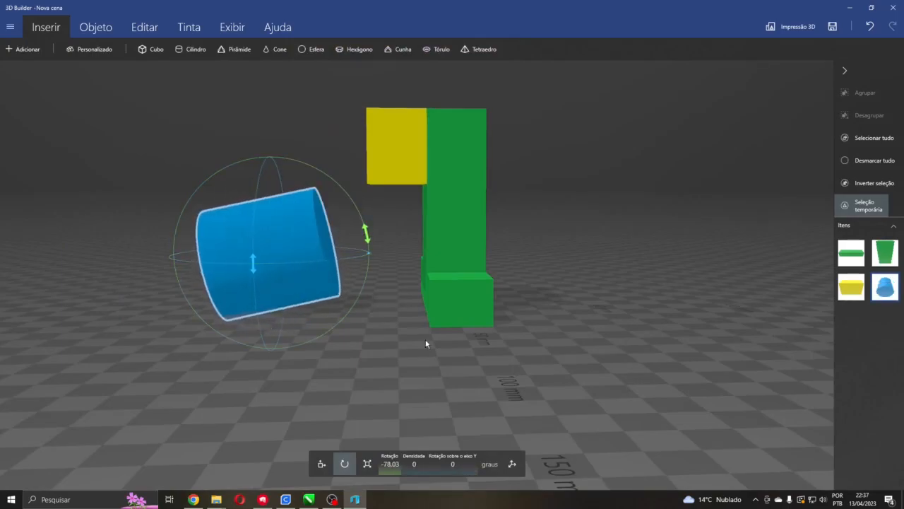
{"action": "left_click", "coordinate": [390, 465]}
{"action": "type", "text": "90"}
{"action": "key", "text": "Return"}
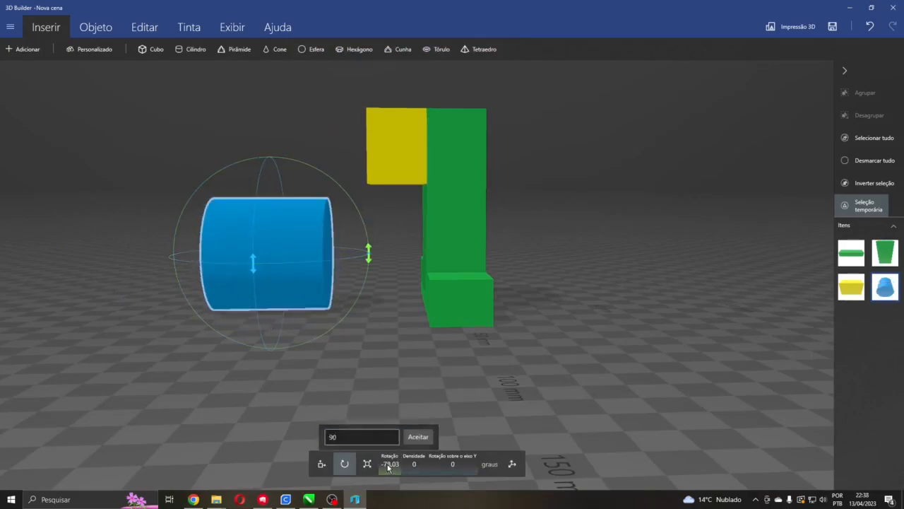
Check the hole diameter in the CorelDRAW drawing and set the cylinder's X and Y sizes to 20.4 mm in 3D Builder
{"action": "left_click_drag", "start_coordinate": [402, 342], "coordinate": [417, 388]}
{"action": "left_click", "coordinate": [366, 463]}
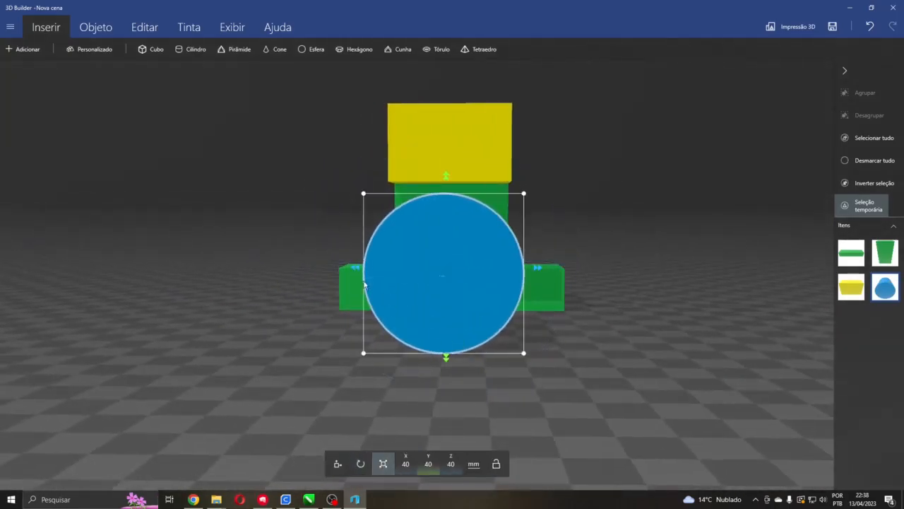
{"action": "left_click", "coordinate": [308, 498]}
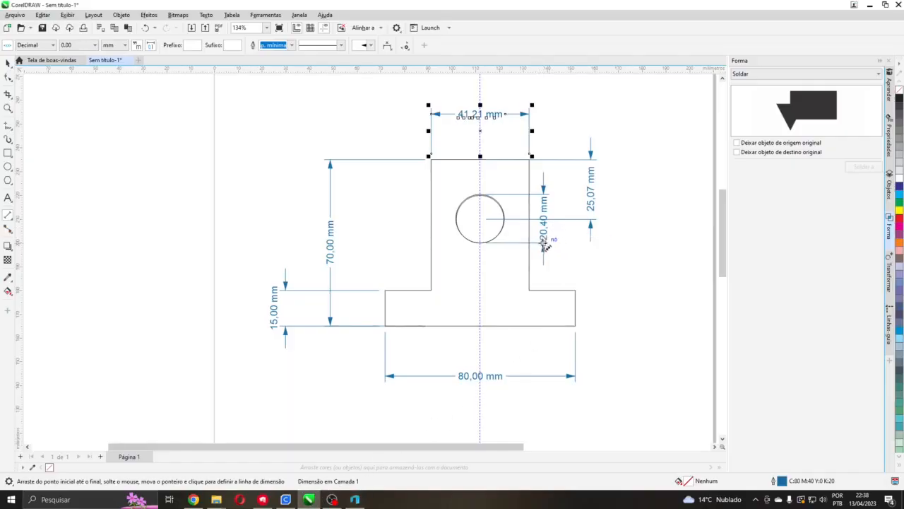
{"action": "left_click", "coordinate": [355, 498]}
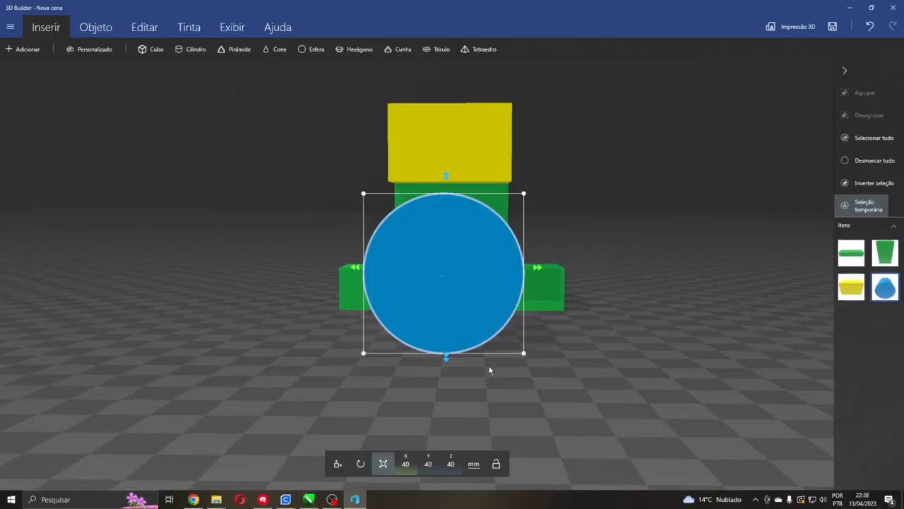
{"action": "left_click", "coordinate": [428, 464]}
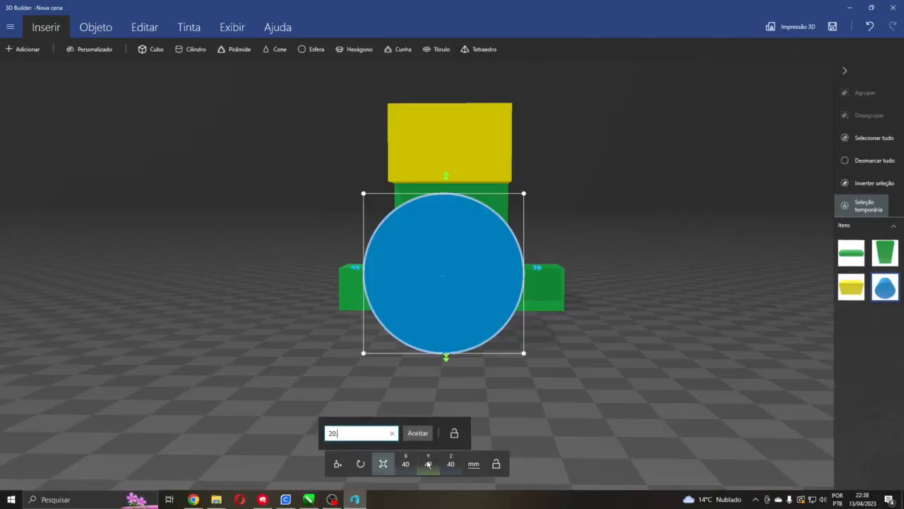
{"action": "key", "text": "Return"}
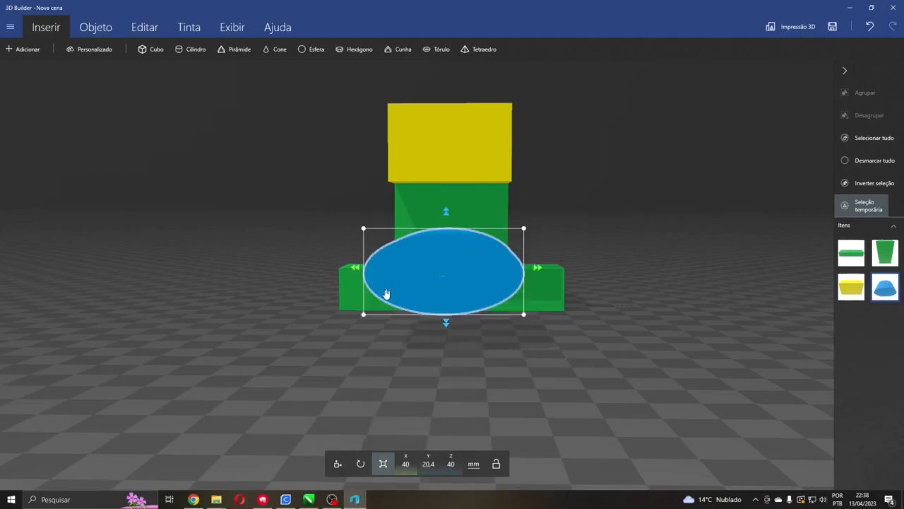
{"action": "left_click", "coordinate": [408, 472]}
{"action": "type", "text": "20"}
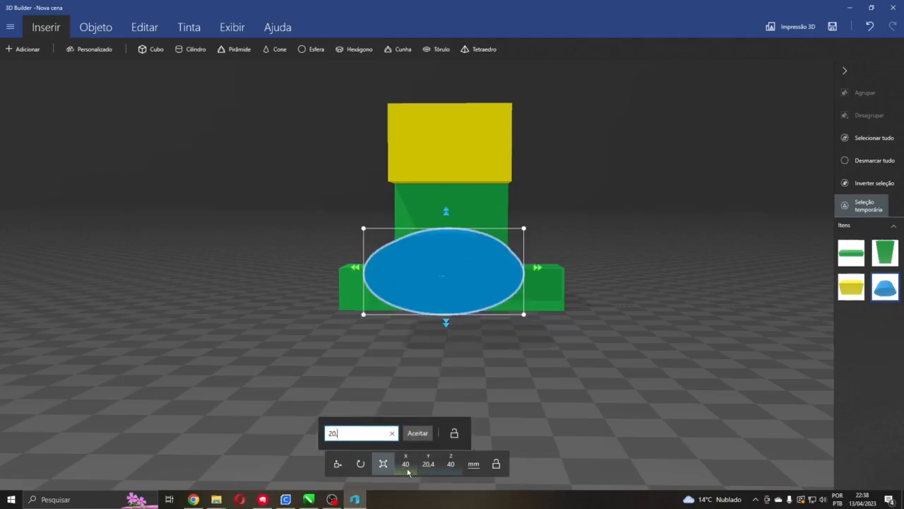
{"action": "type", "text": ",4"}
{"action": "key", "text": "Return"}
Examine the position coordinates of the cylinder and of the two green blocks in move mode
{"action": "left_click_drag", "start_coordinate": [621, 308], "coordinate": [433, 331]}
{"action": "left_click", "coordinate": [337, 467]}
{"action": "left_click_drag", "start_coordinate": [370, 415], "coordinate": [558, 433]}
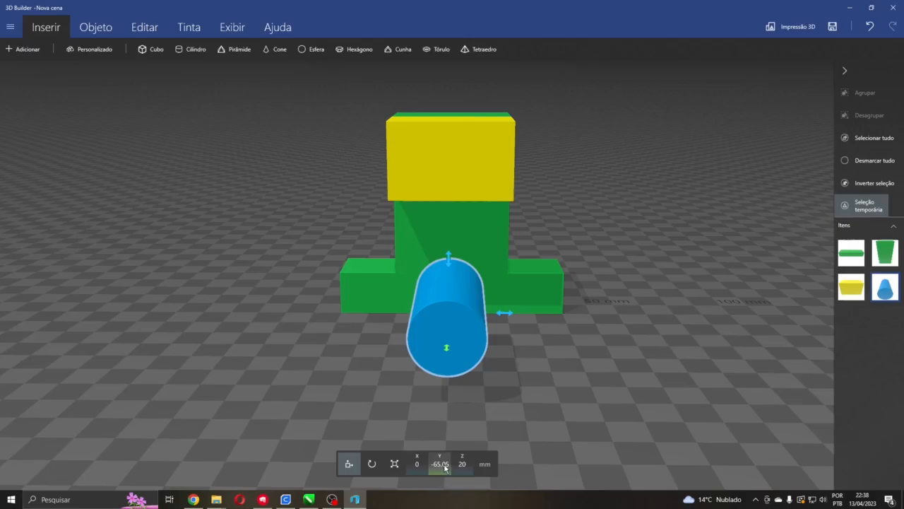
{"action": "left_click_drag", "start_coordinate": [598, 381], "coordinate": [610, 374]}
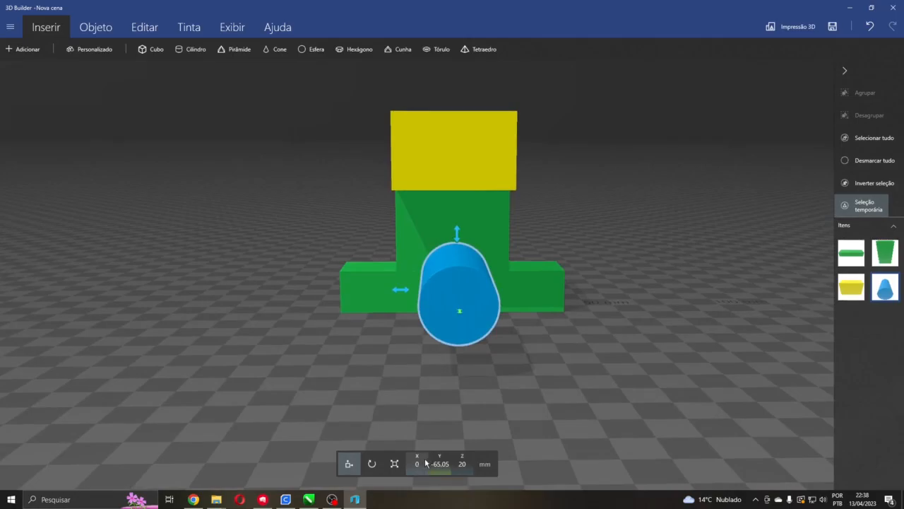
{"action": "right_click_drag", "start_coordinate": [527, 402], "coordinate": [653, 376]}
{"action": "left_click", "coordinate": [875, 161]}
{"action": "left_click", "coordinate": [548, 283]}
{"action": "left_click", "coordinate": [479, 243], "text": "ctrl"}
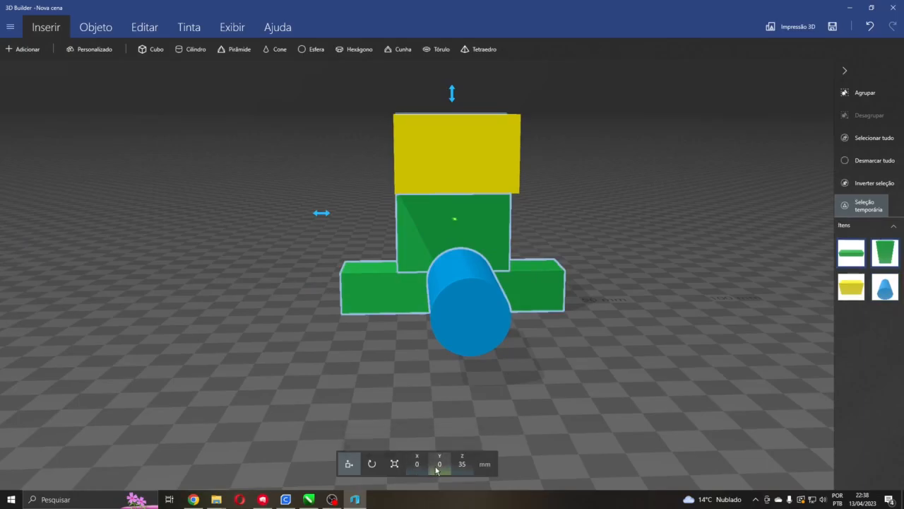
{"action": "left_click_drag", "start_coordinate": [591, 375], "coordinate": [500, 411]}
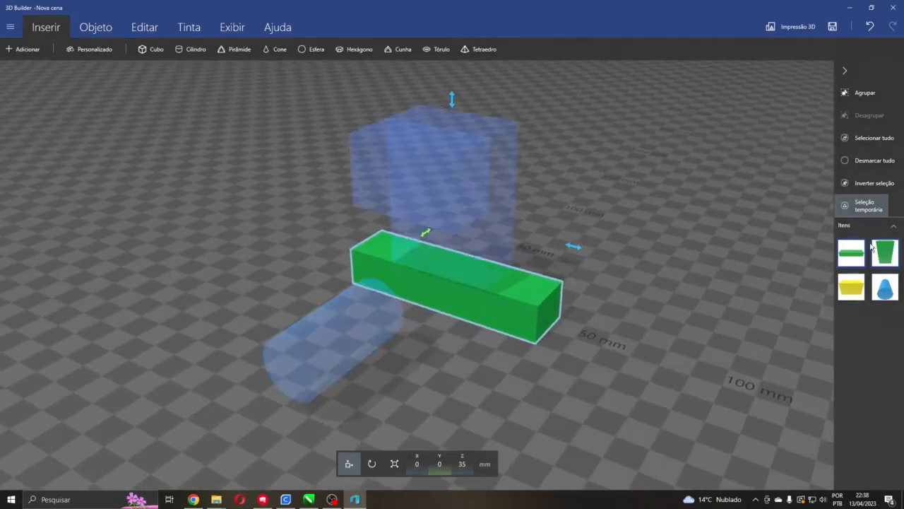
{"action": "left_click", "coordinate": [873, 160]}
{"action": "left_click_drag", "start_coordinate": [707, 243], "coordinate": [583, 223]}
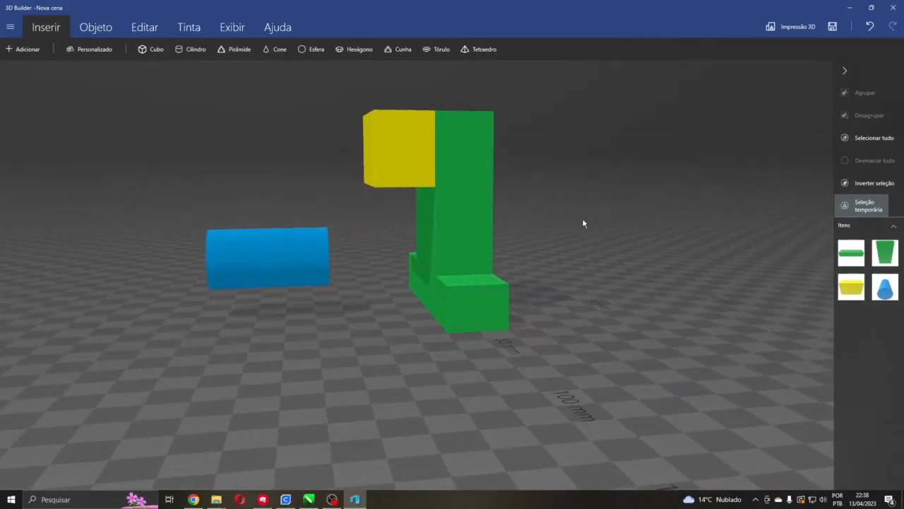
Move the cylinder along Y to about 0 mm so it passes through the tall green block
{"action": "left_click", "coordinate": [281, 250]}
{"action": "left_click_drag", "start_coordinate": [347, 257], "coordinate": [523, 233]}
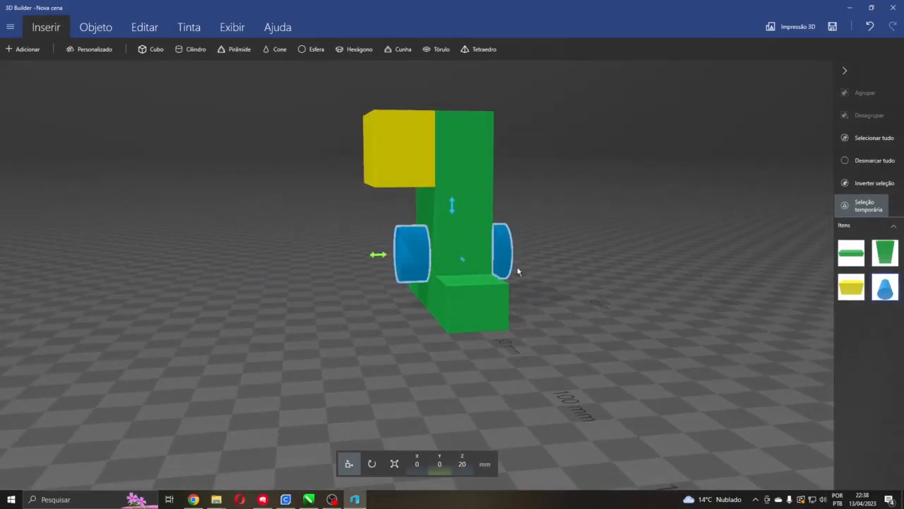
{"action": "left_click_drag", "start_coordinate": [376, 258], "coordinate": [370, 257]}
Stretch the cylinder at both ends to about 92 mm long so it extends well beyond the tall block
{"action": "left_click_drag", "start_coordinate": [307, 273], "coordinate": [286, 296]}
{"action": "left_click", "coordinate": [394, 464]}
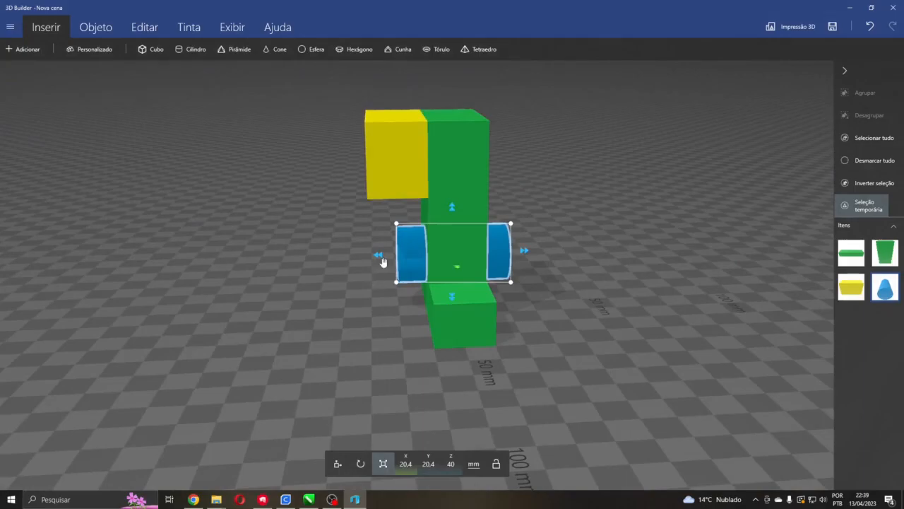
{"action": "left_click_drag", "start_coordinate": [381, 258], "coordinate": [302, 263]}
{"action": "left_click_drag", "start_coordinate": [522, 250], "coordinate": [582, 244]}
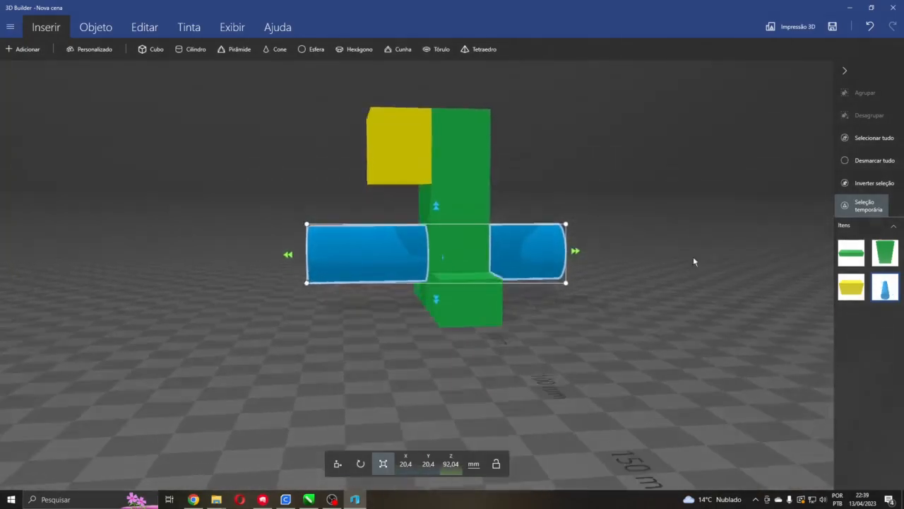
{"action": "left_click_drag", "start_coordinate": [694, 261], "coordinate": [781, 273]}
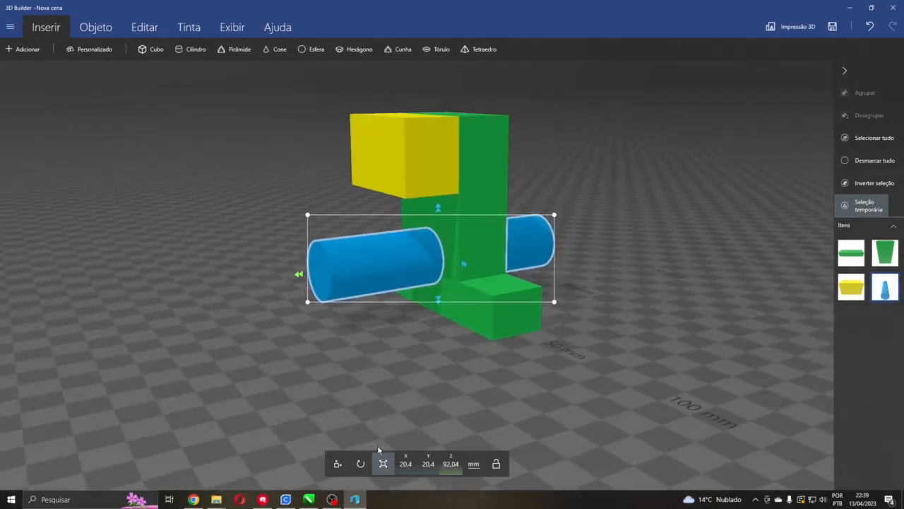
Raise the cylinder to Z 45 mm so its centre is level with the yellow block's lower edge
{"action": "left_click", "coordinate": [338, 463]}
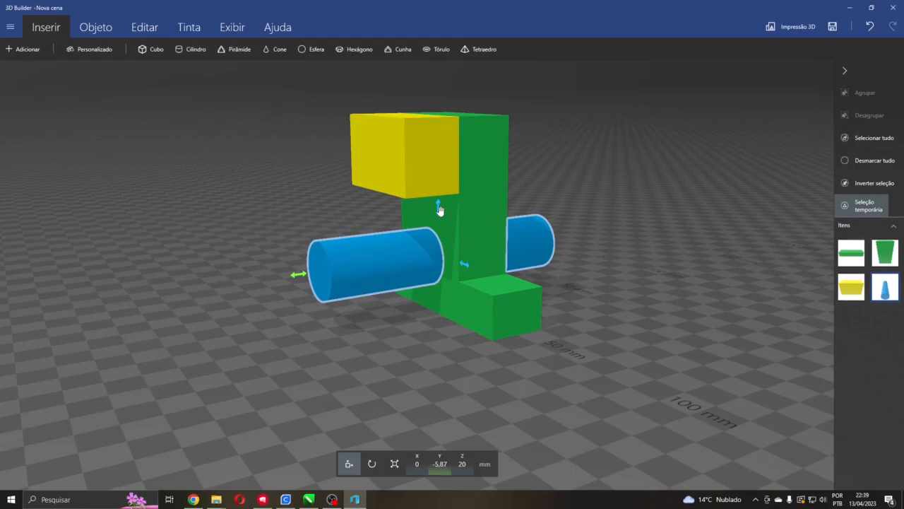
{"action": "left_click_drag", "start_coordinate": [439, 209], "coordinate": [434, 177]}
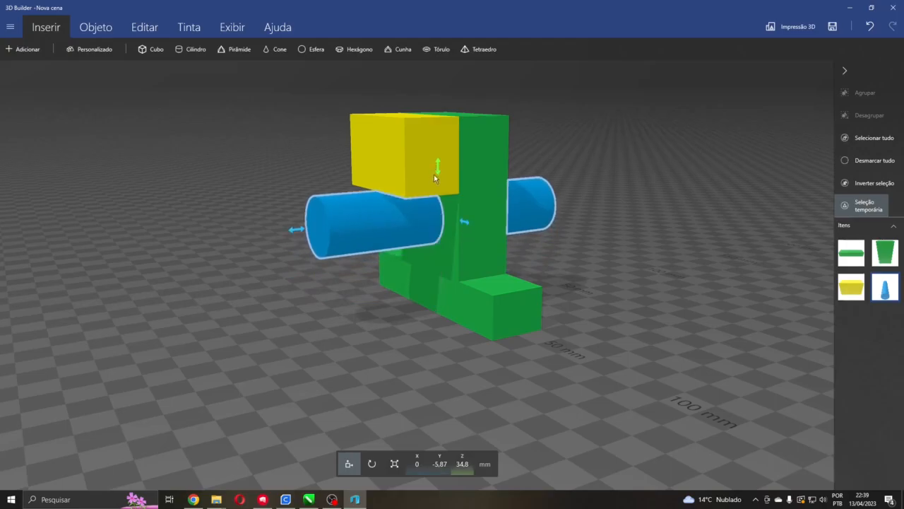
{"action": "right_click_drag", "start_coordinate": [378, 273], "coordinate": [604, 277]}
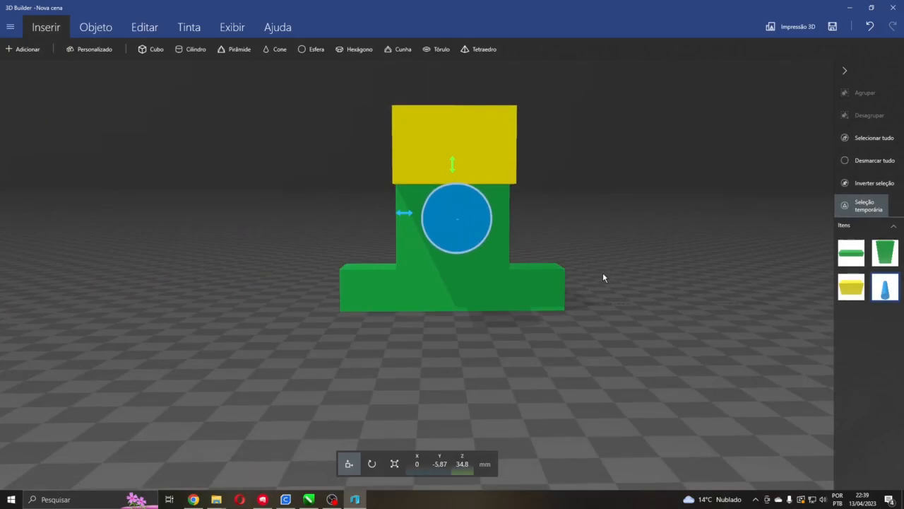
{"action": "right_click_drag", "start_coordinate": [602, 277], "coordinate": [377, 250]}
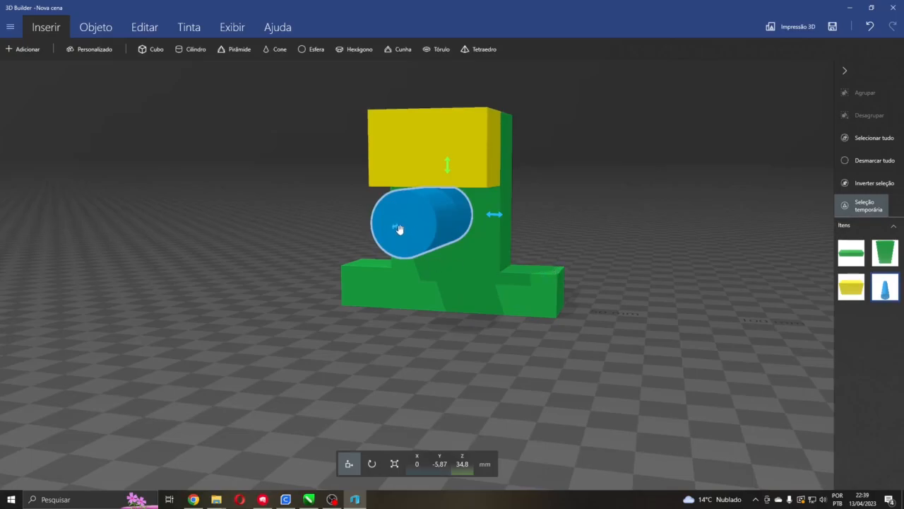
{"action": "right_click_drag", "start_coordinate": [512, 170], "coordinate": [530, 181]}
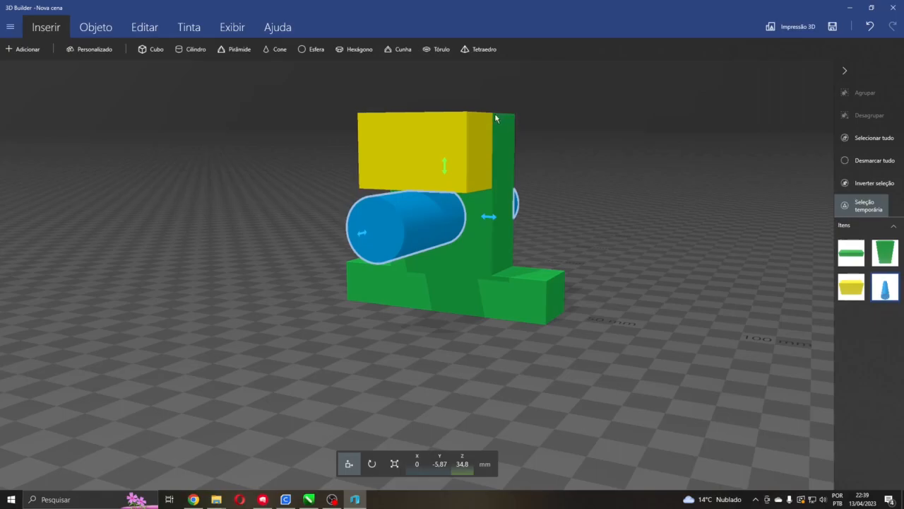
{"action": "right_click_drag", "start_coordinate": [529, 122], "coordinate": [624, 163]}
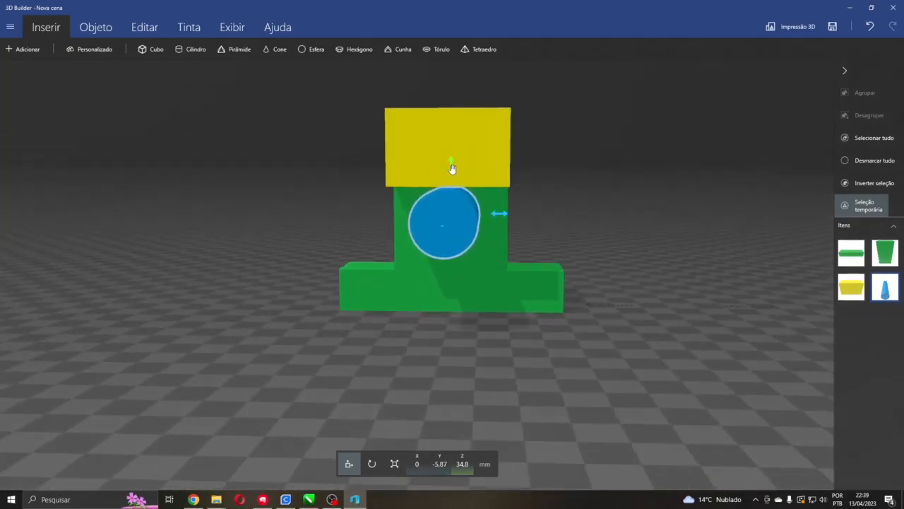
{"action": "left_click_drag", "start_coordinate": [452, 168], "coordinate": [449, 143]}
{"action": "left_click_drag", "start_coordinate": [570, 169], "coordinate": [510, 170]}
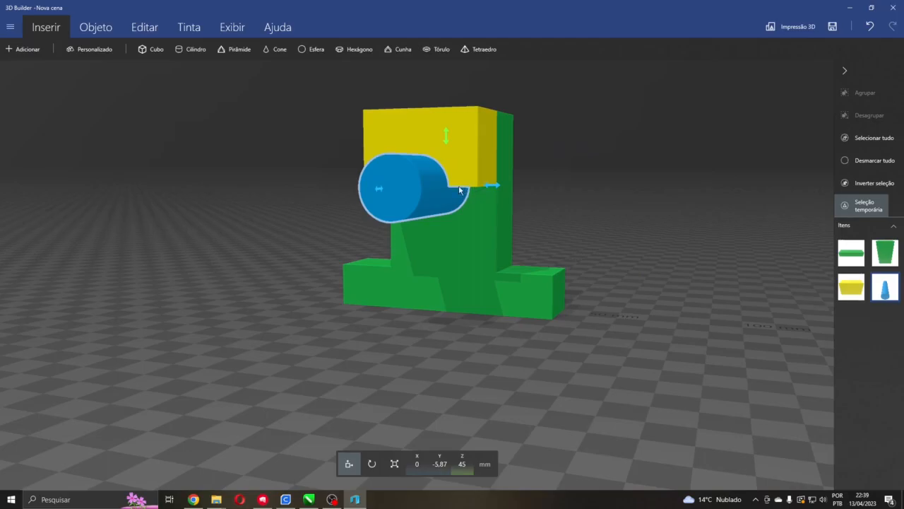
{"action": "left_click_drag", "start_coordinate": [571, 186], "coordinate": [318, 201]}
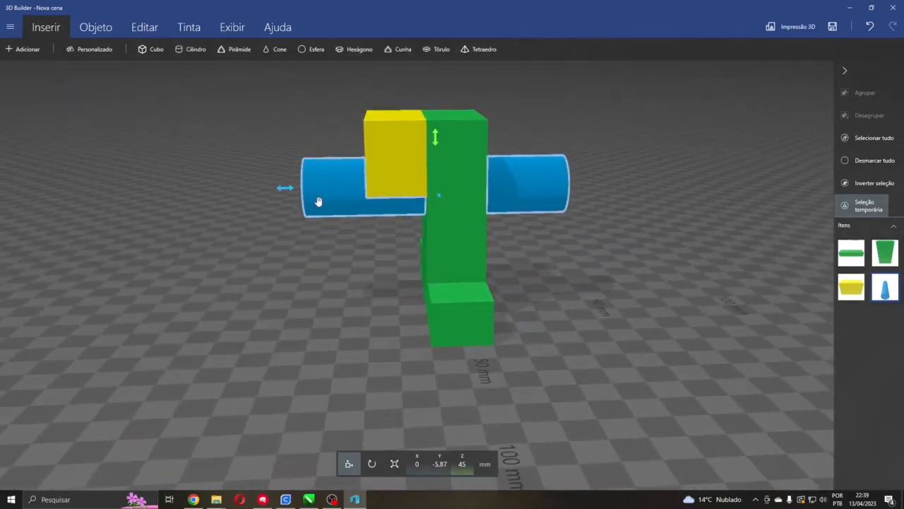
Delete the yellow spacer block
{"action": "left_click", "coordinate": [870, 160]}
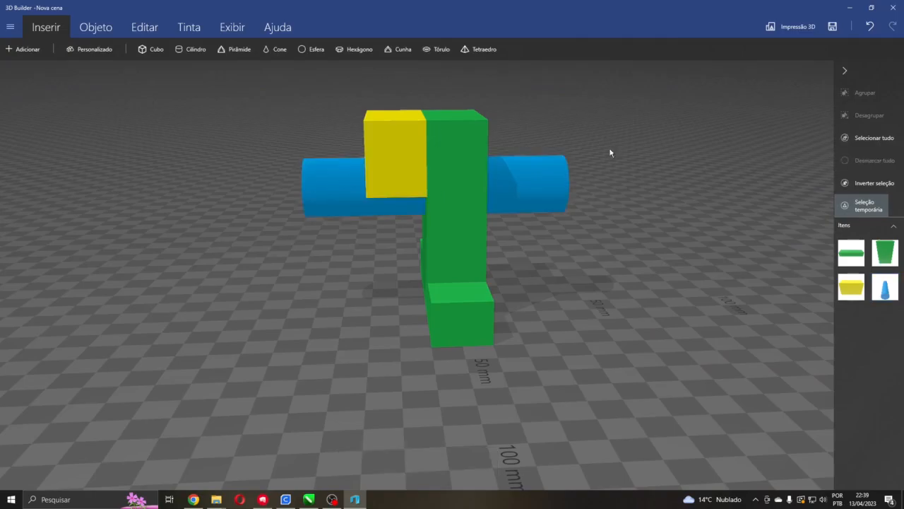
{"action": "left_click", "coordinate": [390, 153]}
{"action": "key", "text": "Delete"}
Subtract the cylinder from the tall green block to cut the through hole, and examine the hole from the front
{"action": "left_click_drag", "start_coordinate": [355, 240], "coordinate": [313, 254]}
{"action": "left_click", "coordinate": [354, 193]}
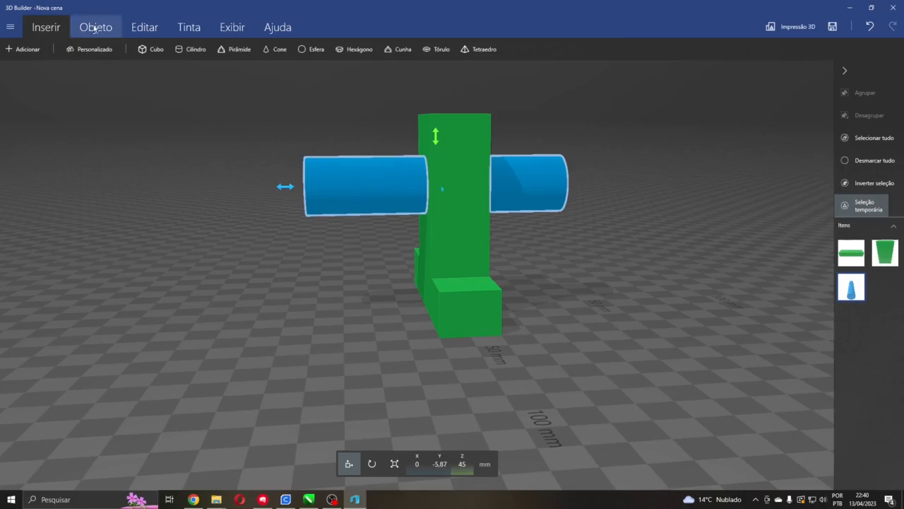
{"action": "left_click", "coordinate": [145, 28]}
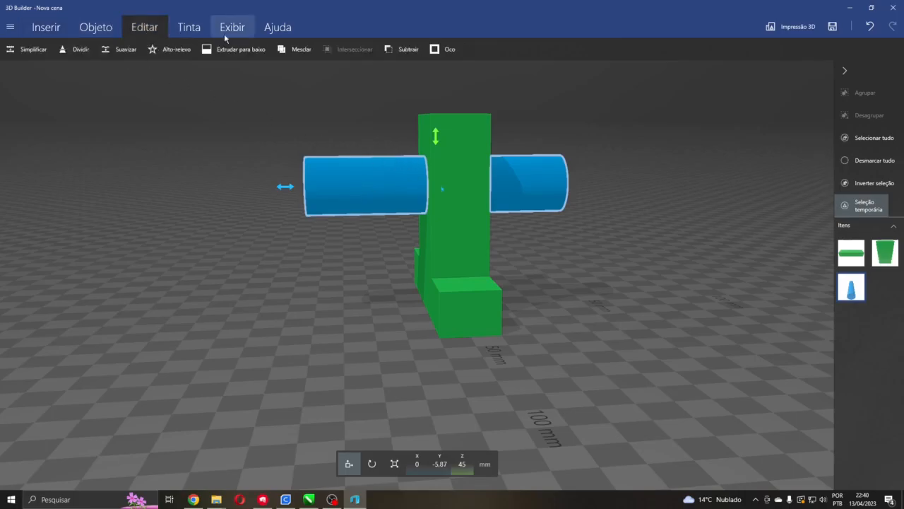
{"action": "left_click", "coordinate": [406, 49]}
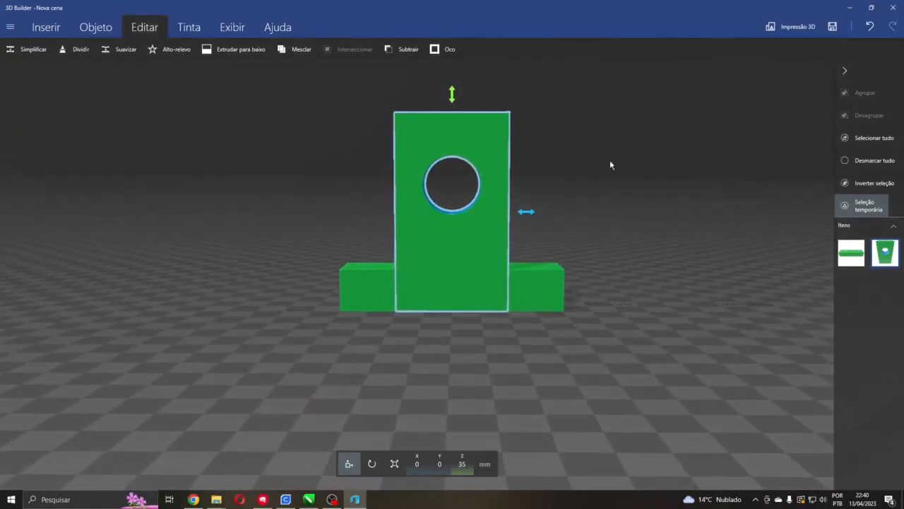
{"action": "scroll", "coordinate": [576, 205], "scroll_direction": "up", "scroll_amount": 4}
{"action": "scroll", "coordinate": [590, 195], "scroll_direction": "down", "scroll_amount": 3}
{"action": "left_click_drag", "start_coordinate": [596, 189], "coordinate": [703, 157]}
{"action": "scroll", "coordinate": [678, 161], "scroll_direction": "down", "scroll_amount": 3}
{"action": "scroll", "coordinate": [669, 163], "scroll_direction": "up", "scroll_amount": 1}
{"action": "scroll", "coordinate": [669, 164], "scroll_direction": "up", "scroll_amount": 2}
{"action": "scroll", "coordinate": [676, 163], "scroll_direction": "down", "scroll_amount": 1}
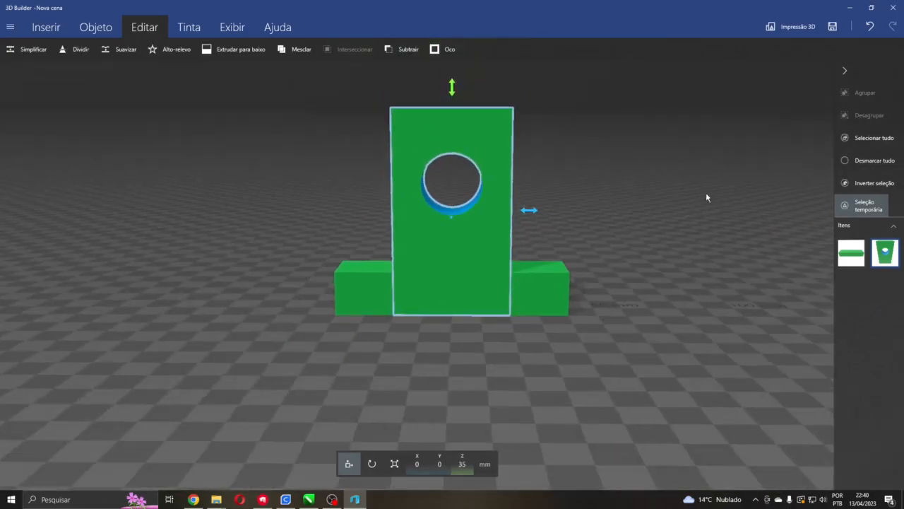
Select the drilled tall block and the base block together and merge them into one object
{"action": "left_click", "coordinate": [529, 290], "text": "ctrl"}
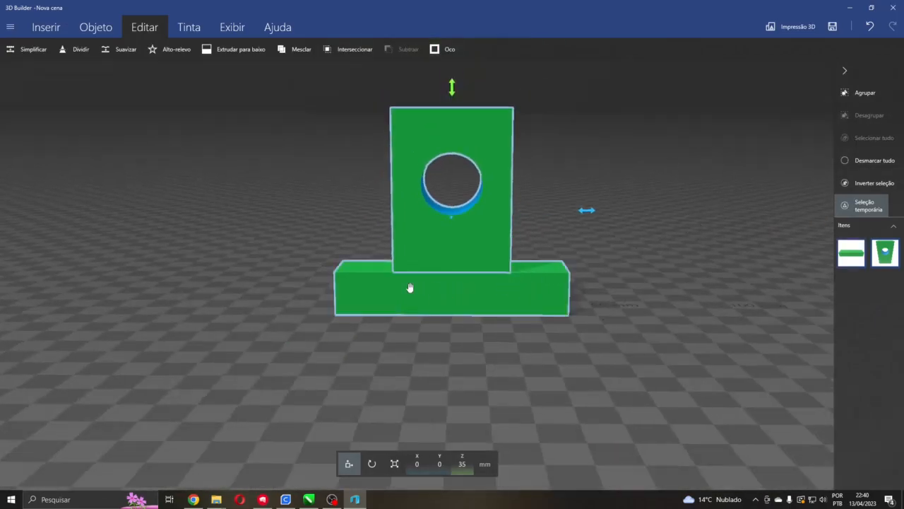
{"action": "left_click", "coordinate": [869, 160]}
{"action": "left_click", "coordinate": [469, 247]}
{"action": "left_click", "coordinate": [528, 290], "text": "ctrl"}
{"action": "left_click", "coordinate": [294, 52]}
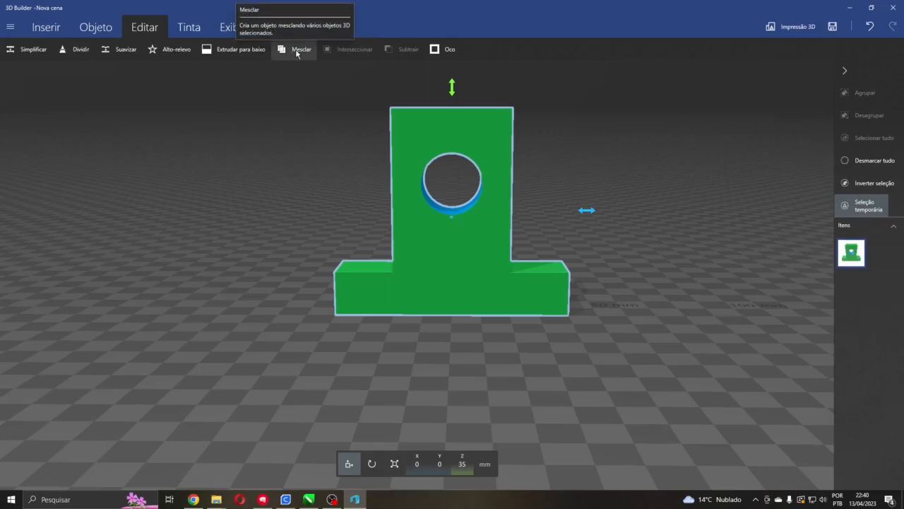
Examine the merged pillow block from above and from the front, at closer and wider views
{"action": "right_click_drag", "start_coordinate": [591, 182], "coordinate": [609, 226]}
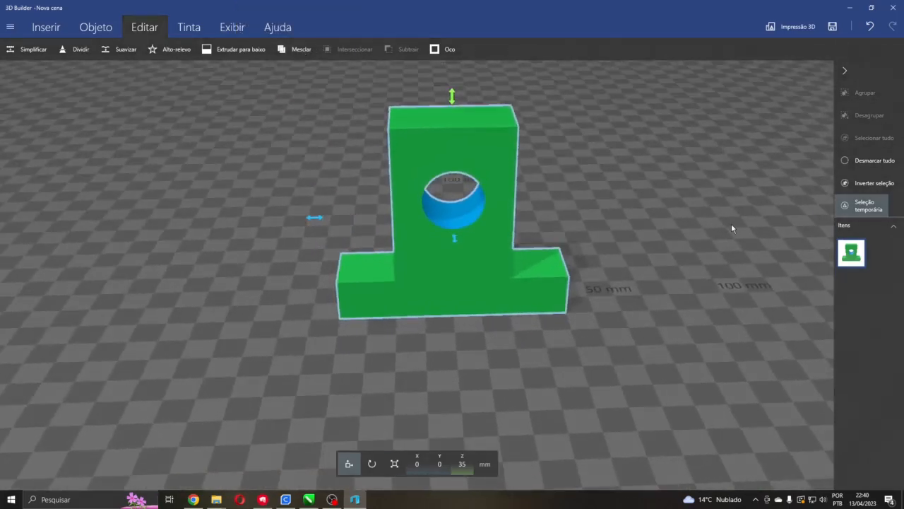
{"action": "scroll", "coordinate": [733, 290], "scroll_direction": "down", "scroll_amount": 1}
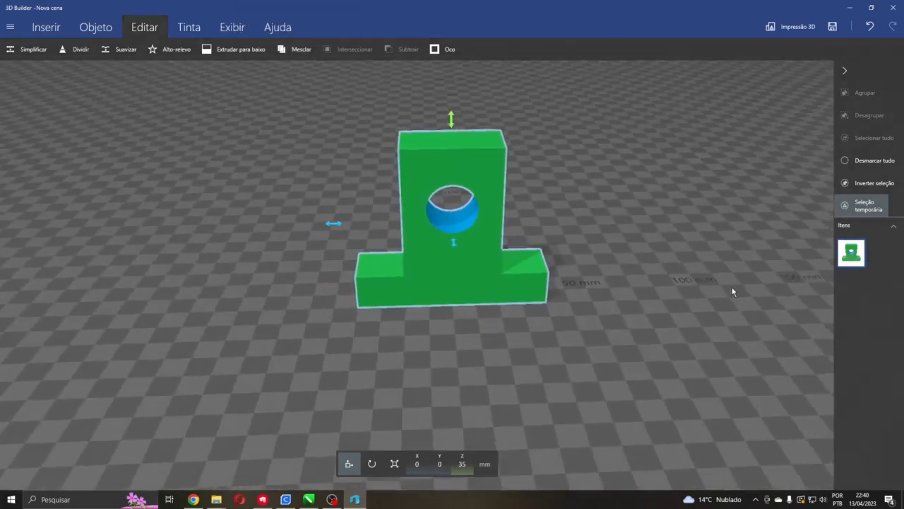
{"action": "scroll", "coordinate": [733, 291], "scroll_direction": "up", "scroll_amount": 3}
{"action": "scroll", "coordinate": [732, 288], "scroll_direction": "down", "scroll_amount": 3}
{"action": "left_click_drag", "start_coordinate": [743, 277], "coordinate": [714, 251]}
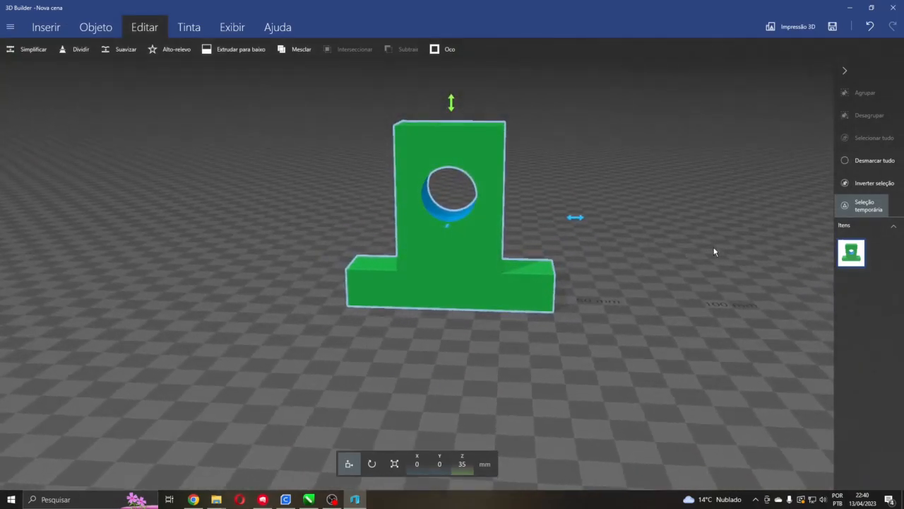
{"action": "scroll", "coordinate": [675, 267], "scroll_direction": "down", "scroll_amount": 1}
{"action": "scroll", "coordinate": [675, 268], "scroll_direction": "up", "scroll_amount": 3}
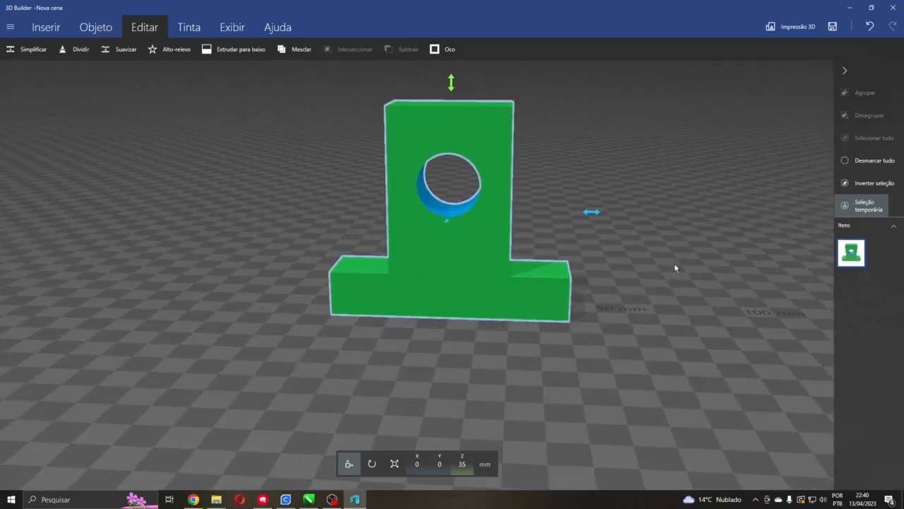
{"action": "scroll", "coordinate": [671, 263], "scroll_direction": "down", "scroll_amount": 3}
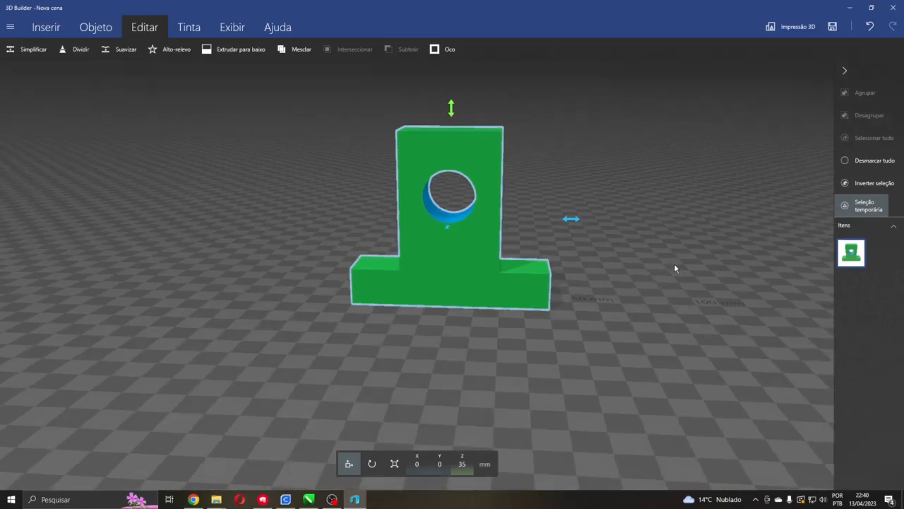
{"action": "scroll", "coordinate": [674, 266], "scroll_direction": "up", "scroll_amount": 2}
Shift the merged pillow block along X as one piece, and set its X position back to 0
{"action": "left_click_drag", "start_coordinate": [565, 220], "coordinate": [500, 262]}
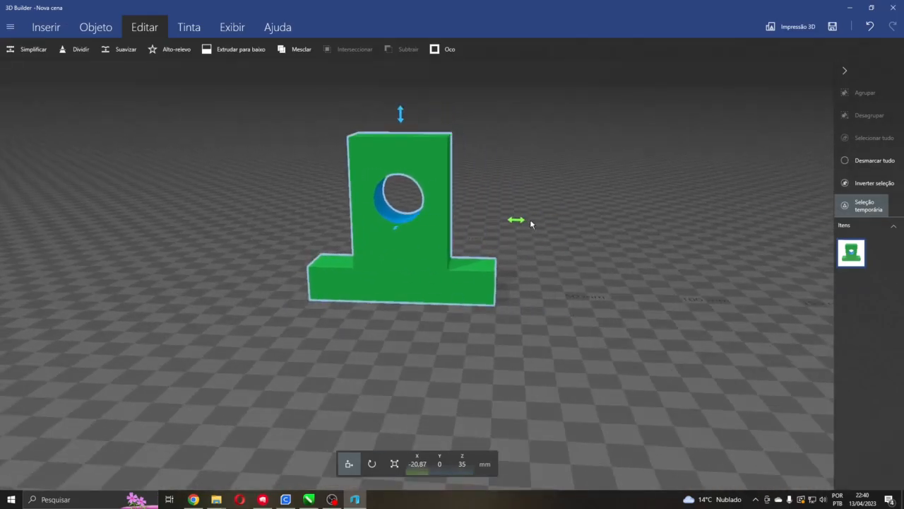
{"action": "left_click", "coordinate": [416, 463]}
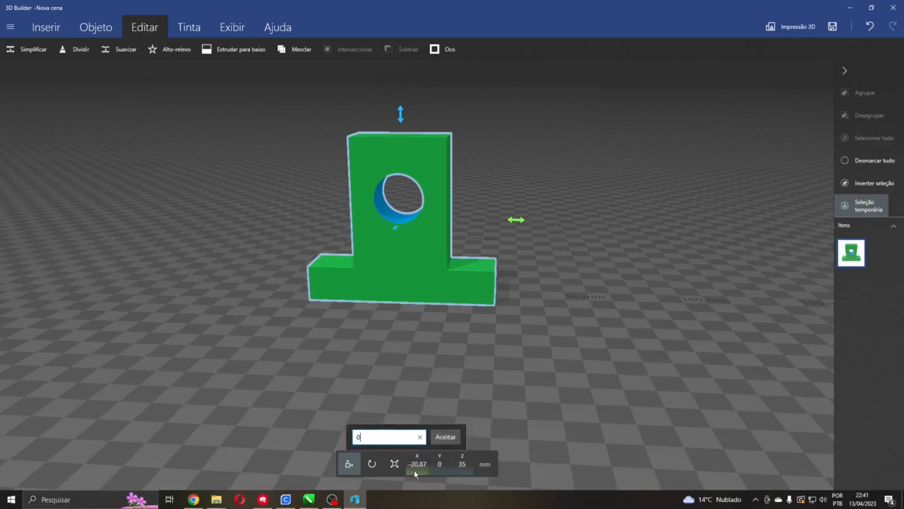
{"action": "type", "text": "0"}
{"action": "key", "text": "Return"}
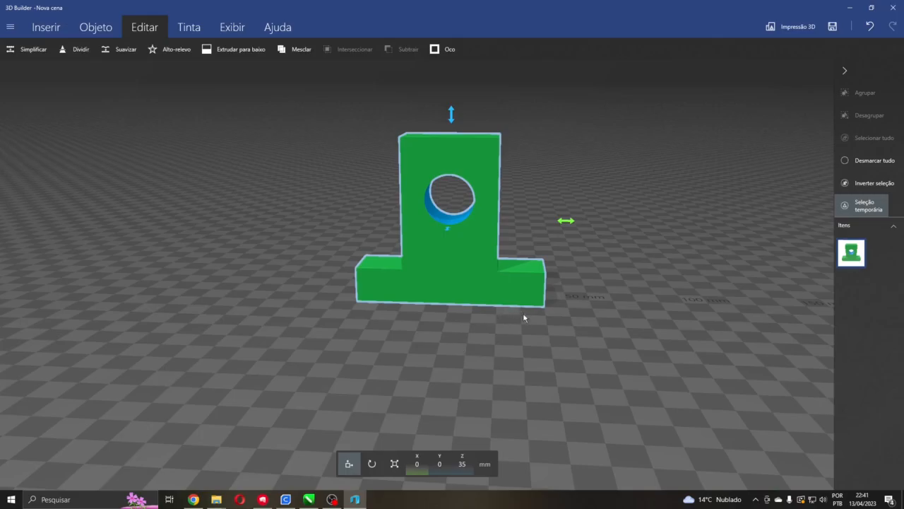
Inspect the pillow block from the side and front, and insert a new cylinder into the scene
{"action": "left_click_drag", "start_coordinate": [503, 339], "coordinate": [517, 329]}
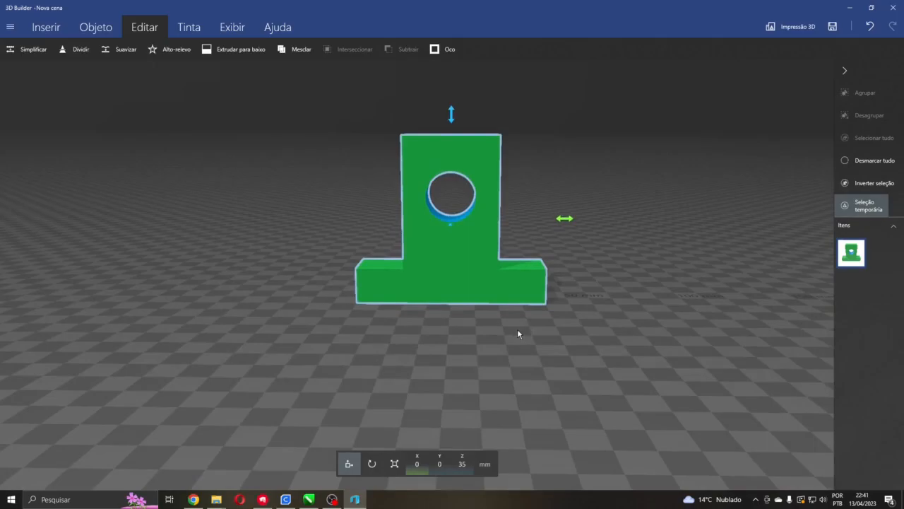
{"action": "left_click_drag", "start_coordinate": [551, 304], "coordinate": [432, 323]}
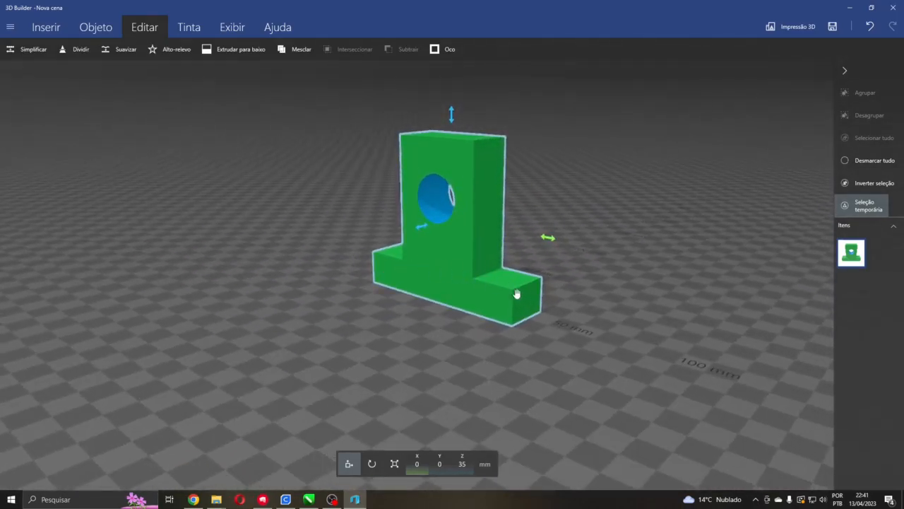
{"action": "left_click_drag", "start_coordinate": [360, 342], "coordinate": [517, 337]}
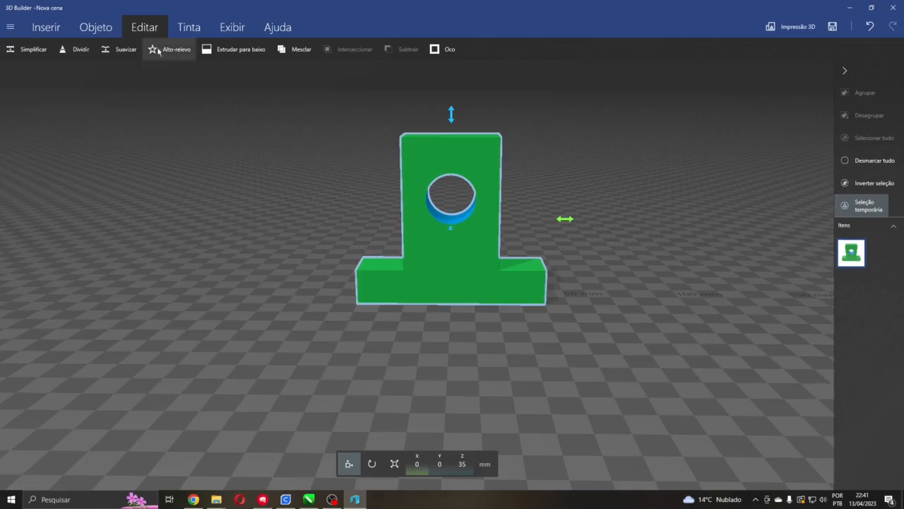
{"action": "left_click", "coordinate": [44, 27]}
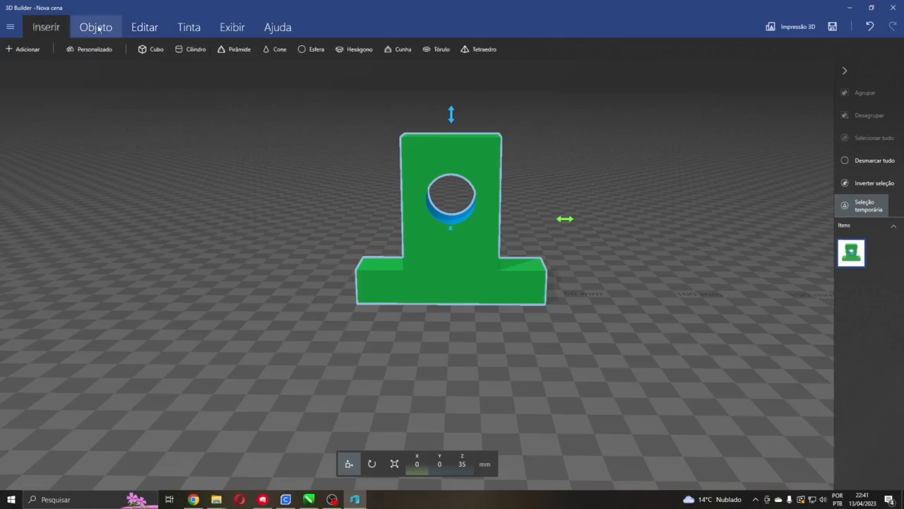
{"action": "left_click", "coordinate": [191, 49]}
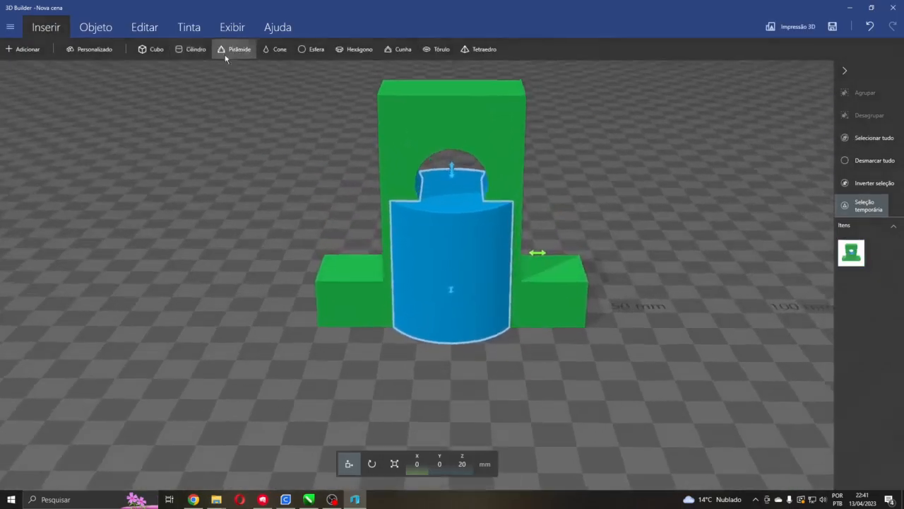
{"action": "scroll", "coordinate": [311, 143], "scroll_direction": "down", "scroll_amount": 3}
{"action": "scroll", "coordinate": [572, 253], "scroll_direction": "down", "scroll_amount": 3}
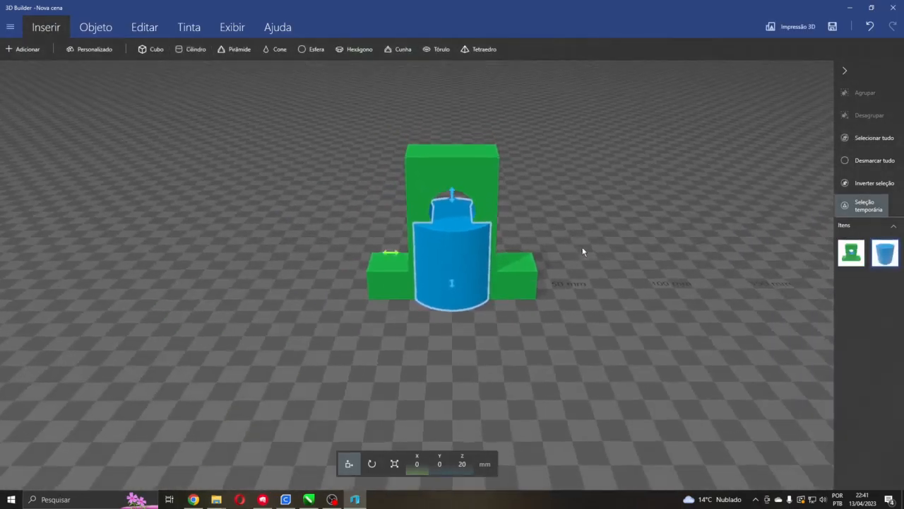
Move only the green pillow block along X to about 128 mm, clear of the new cylinder, and deselect it
{"action": "left_click", "coordinate": [858, 161]}
{"action": "left_click", "coordinate": [512, 281]}
{"action": "left_click_drag", "start_coordinate": [559, 232], "coordinate": [798, 221]}
{"action": "left_click_drag", "start_coordinate": [585, 265], "coordinate": [580, 246]}
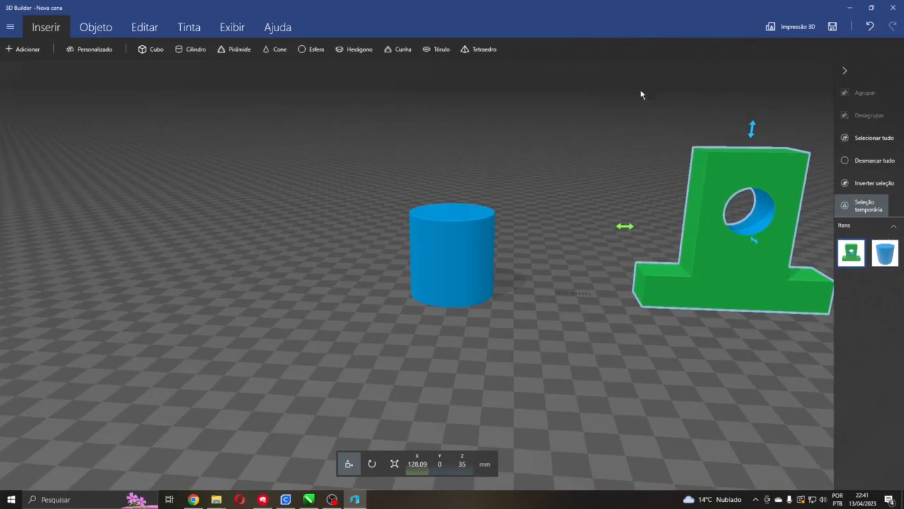
{"action": "left_click", "coordinate": [858, 160]}
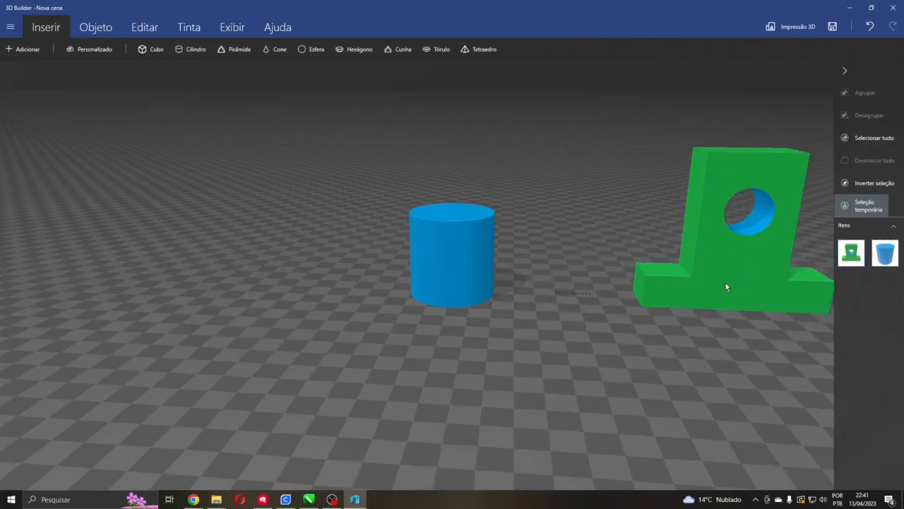
{"action": "mouse_move", "coordinate": [793, 317]}
{"action": "left_mouse_down"}
{"action": "mouse_move", "coordinate": [761, 344]}
{"action": "mouse_move", "coordinate": [777, 325]}
{"action": "left_mouse_up"}
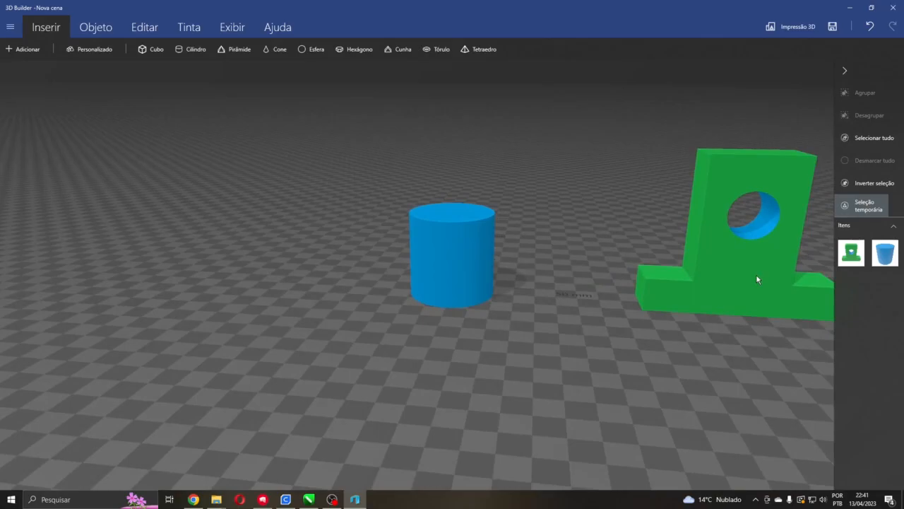
{"action": "left_click_drag", "start_coordinate": [573, 305], "coordinate": [605, 314]}
Set the new blue cylinder's X and Y sizes to 4 mm
{"action": "left_click", "coordinate": [444, 243]}
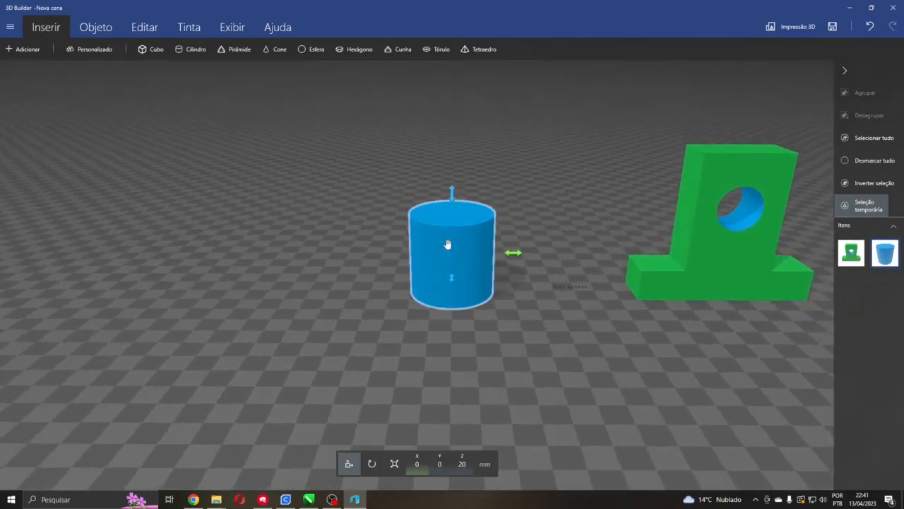
{"action": "left_click", "coordinate": [383, 464]}
{"action": "left_click_drag", "start_coordinate": [522, 416], "coordinate": [560, 412]}
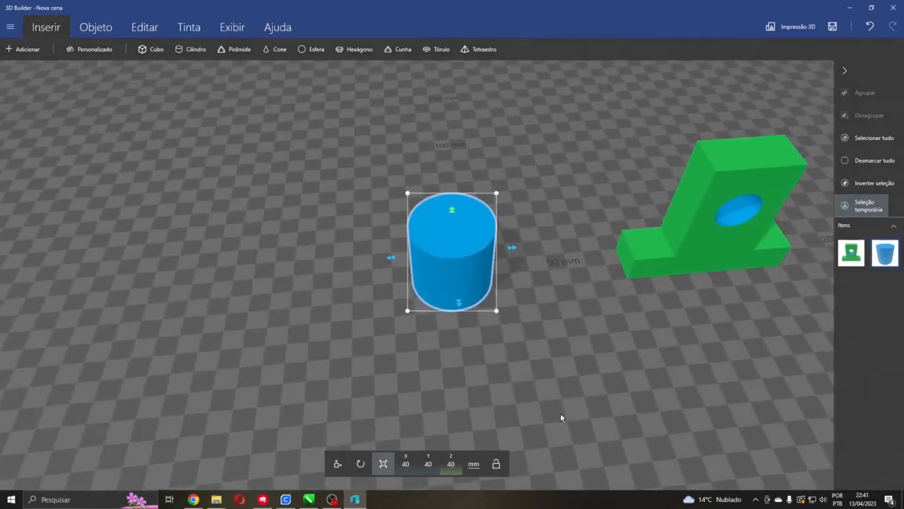
{"action": "left_click", "coordinate": [407, 464]}
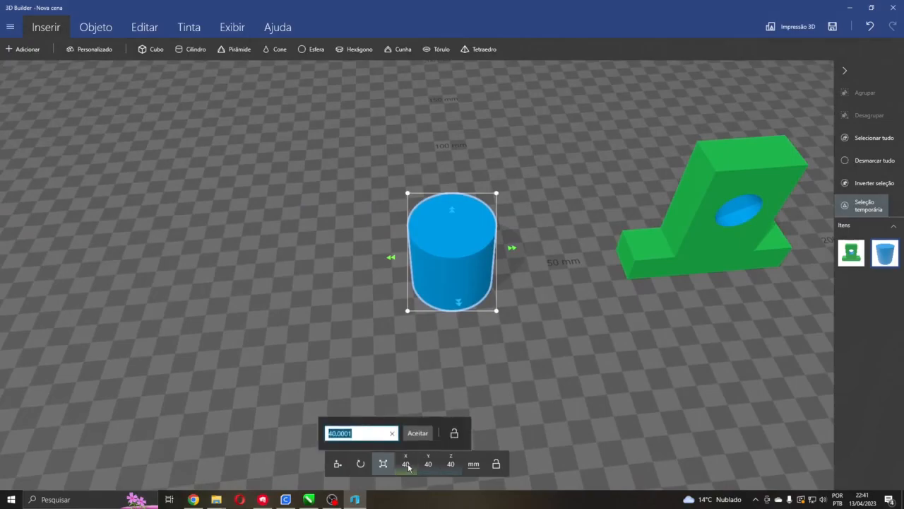
{"action": "type", "text": "4"}
{"action": "key", "text": "Return"}
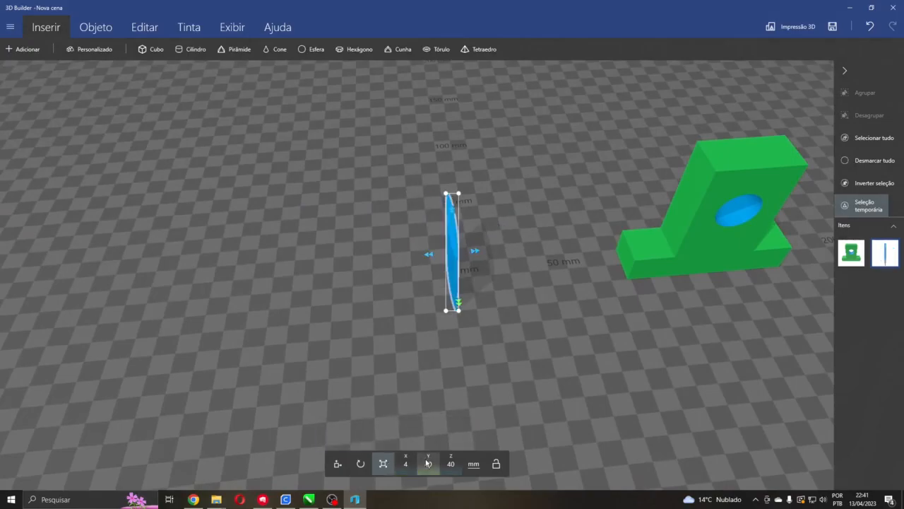
{"action": "left_click", "coordinate": [427, 464]}
{"action": "type", "text": "4"}
{"action": "key", "text": "Return"}
Insert a cone at the thin cylinder and rotate it so that its tip points down
{"action": "left_click_drag", "start_coordinate": [448, 413], "coordinate": [480, 361]}
{"action": "right_click_drag", "start_coordinate": [482, 340], "coordinate": [476, 273]}
{"action": "scroll", "coordinate": [480, 268], "scroll_direction": "up", "scroll_amount": 4}
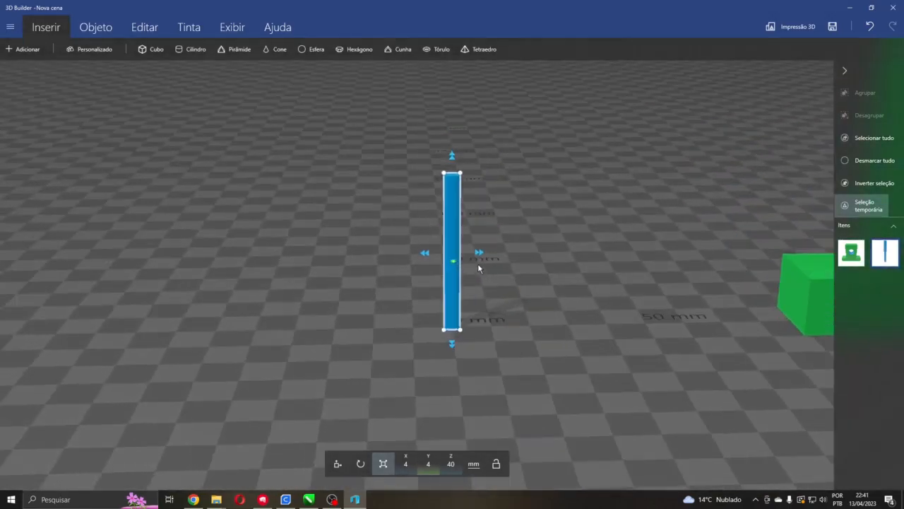
{"action": "scroll", "coordinate": [487, 259], "scroll_direction": "down", "scroll_amount": 3}
{"action": "left_click_drag", "start_coordinate": [492, 253], "coordinate": [485, 276]}
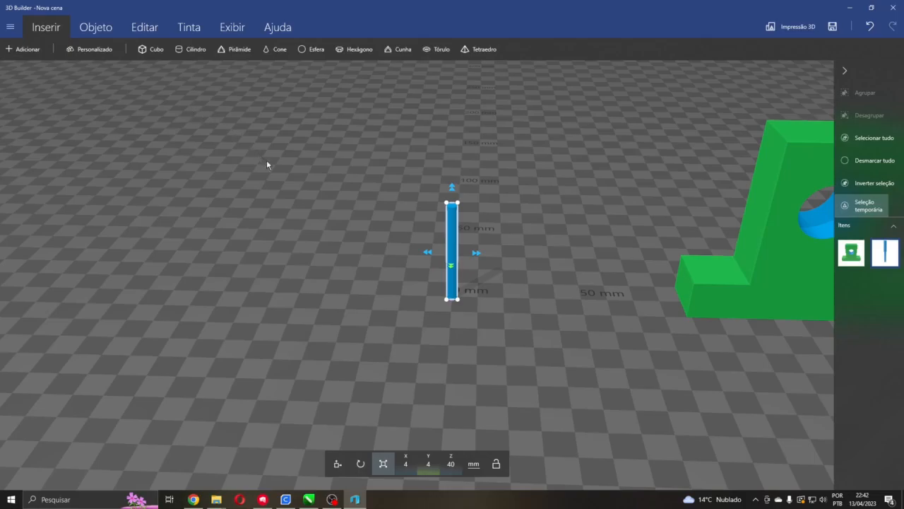
{"action": "scroll", "coordinate": [334, 182], "scroll_direction": "up", "scroll_amount": 3}
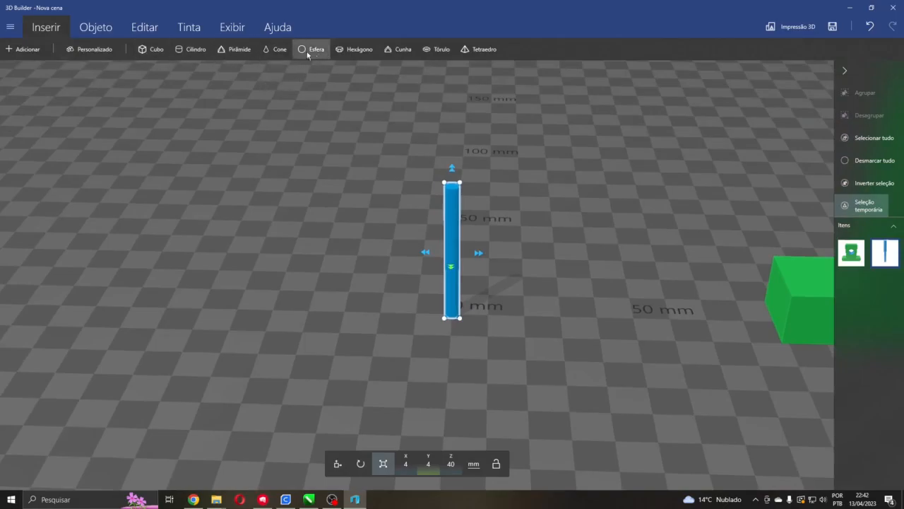
{"action": "left_click", "coordinate": [272, 49]}
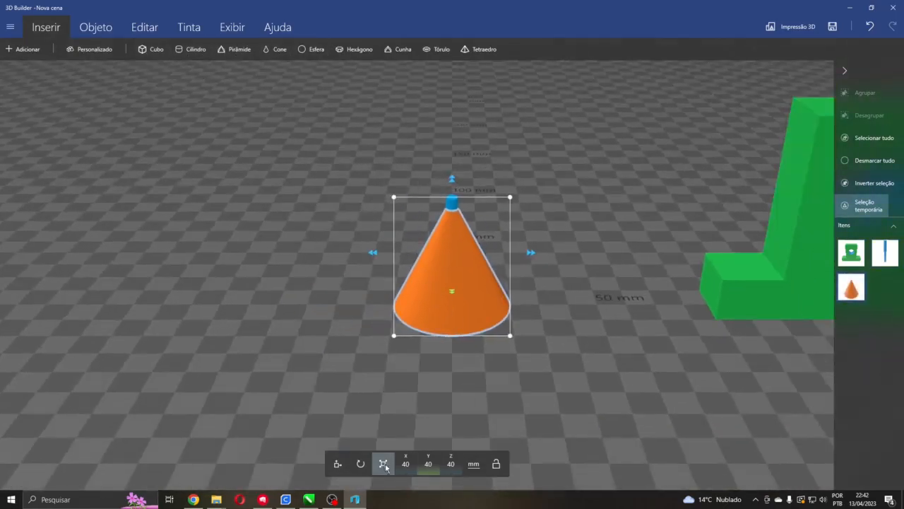
{"action": "left_click", "coordinate": [360, 464]}
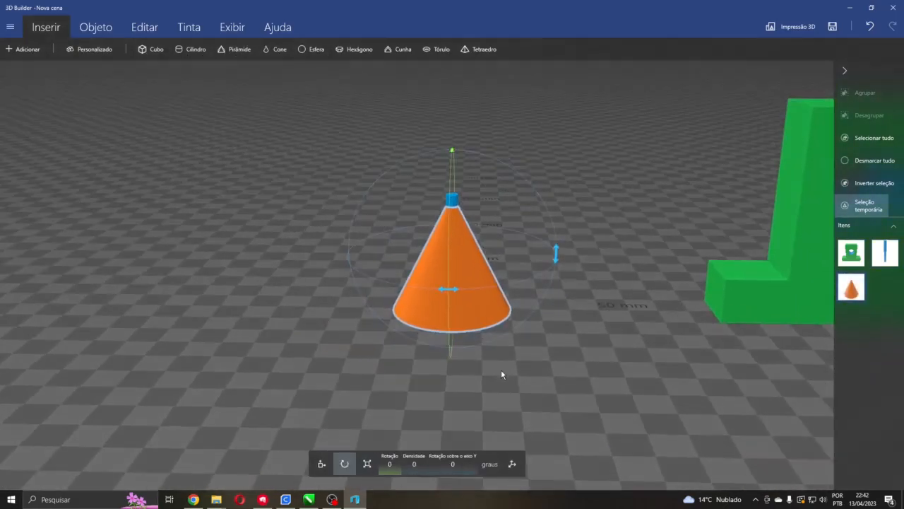
{"action": "left_click_drag", "start_coordinate": [556, 256], "coordinate": [406, 267]}
{"action": "left_click_drag", "start_coordinate": [586, 229], "coordinate": [591, 267]}
Set the inverted cone's X and Y sizes to 7 mm
{"action": "left_click", "coordinate": [367, 462]}
{"action": "left_click_drag", "start_coordinate": [510, 366], "coordinate": [514, 411]}
{"action": "left_click_drag", "start_coordinate": [623, 237], "coordinate": [602, 298]}
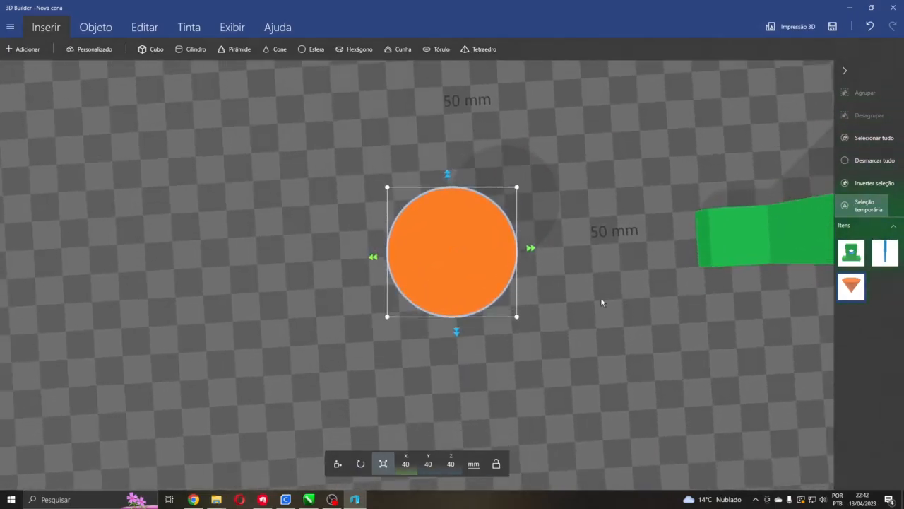
{"action": "left_click", "coordinate": [406, 464]}
{"action": "type", "text": "7"}
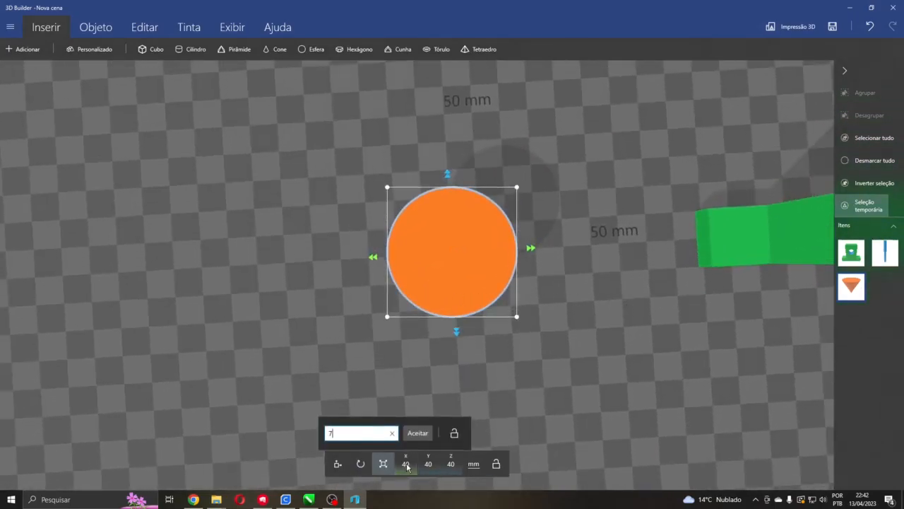
{"action": "key", "text": "Return"}
{"action": "left_click", "coordinate": [427, 465]}
{"action": "type", "text": "7"}
{"action": "key", "text": "Return"}
Shorten the cone from its tip to about 16 mm tall and move it beside the cylinder, to about X -25.6 mm
{"action": "left_click_drag", "start_coordinate": [491, 381], "coordinate": [478, 203]}
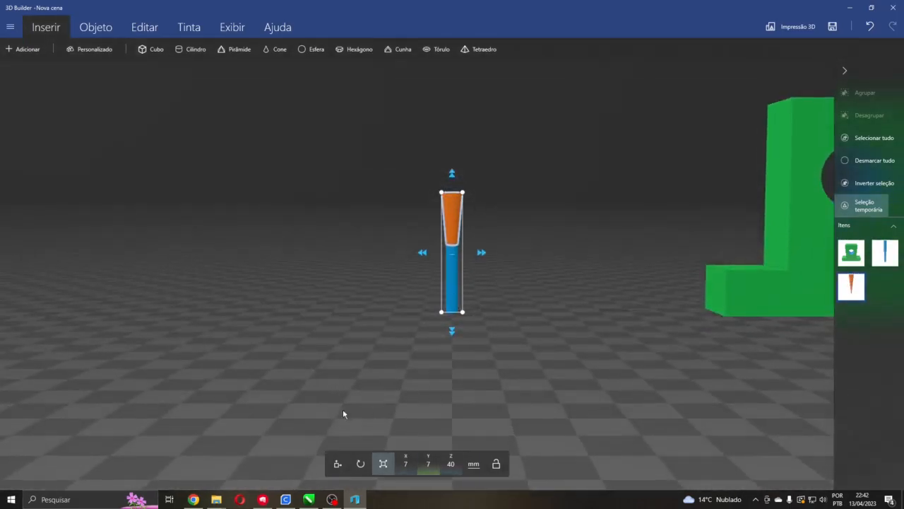
{"action": "left_click_drag", "start_coordinate": [458, 327], "coordinate": [452, 260]}
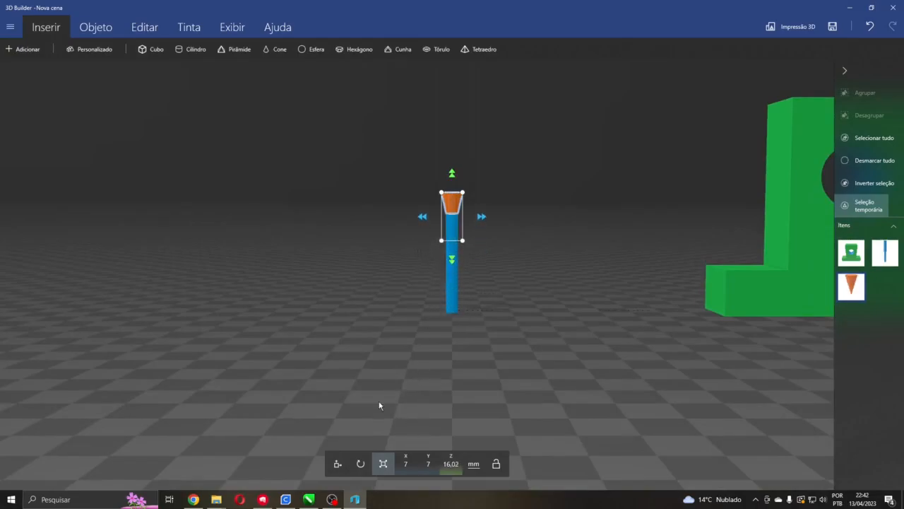
{"action": "left_click", "coordinate": [338, 463]}
{"action": "left_click_drag", "start_coordinate": [478, 218], "coordinate": [404, 217]}
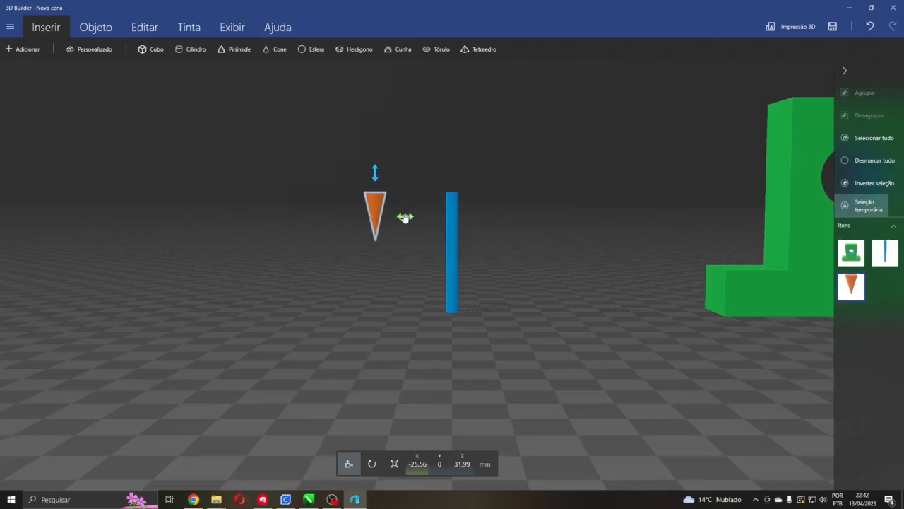
Shorten the cone further from its tip and set its Z size to 8 mm
{"action": "left_click", "coordinate": [395, 463]}
{"action": "left_click_drag", "start_coordinate": [375, 261], "coordinate": [374, 237]}
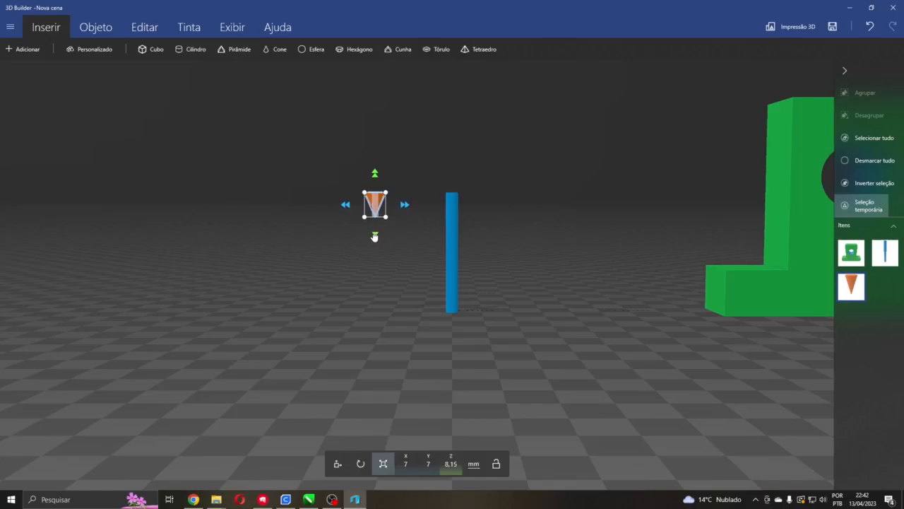
{"action": "left_click", "coordinate": [449, 465]}
{"action": "type", "text": "8"}
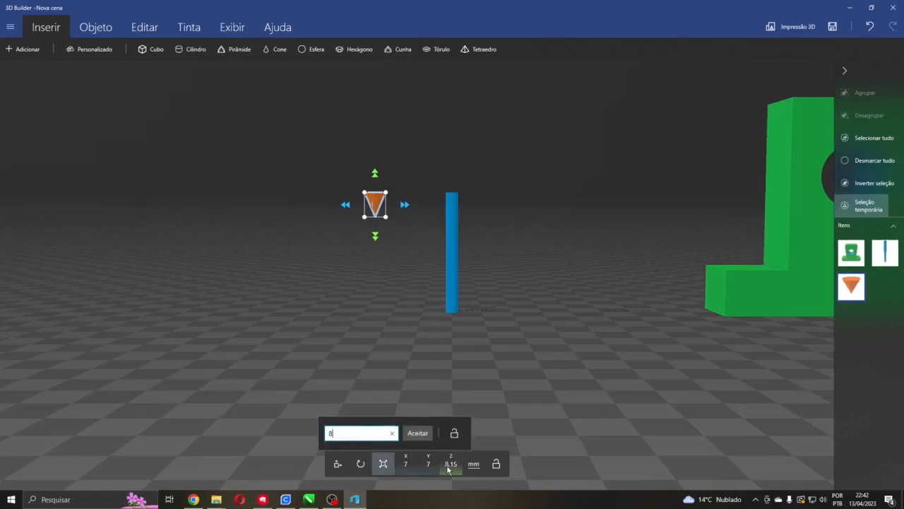
{"action": "key", "text": "Return"}
Move the 8 mm tall cone back along X onto the upper end of the thin cylinder
{"action": "left_click", "coordinate": [337, 464]}
{"action": "left_click_drag", "start_coordinate": [400, 208], "coordinate": [569, 216]}
{"action": "scroll", "coordinate": [413, 247], "scroll_direction": "up", "scroll_amount": 5}
{"action": "scroll", "coordinate": [411, 243], "scroll_direction": "down", "scroll_amount": 2}
{"action": "scroll", "coordinate": [463, 144], "scroll_direction": "up", "scroll_amount": 3}
{"action": "left_click_drag", "start_coordinate": [544, 136], "coordinate": [563, 198]}
{"action": "scroll", "coordinate": [563, 168], "scroll_direction": "down", "scroll_amount": 3}
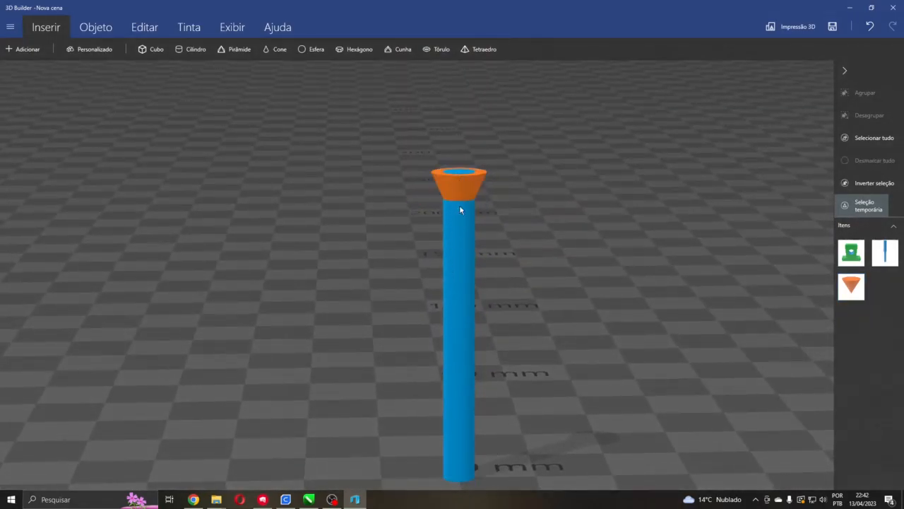
Stretch the inverted cone upward to about 8.12 mm tall and set its X and Y sizes to 8 mm
{"action": "left_click", "coordinate": [400, 463]}
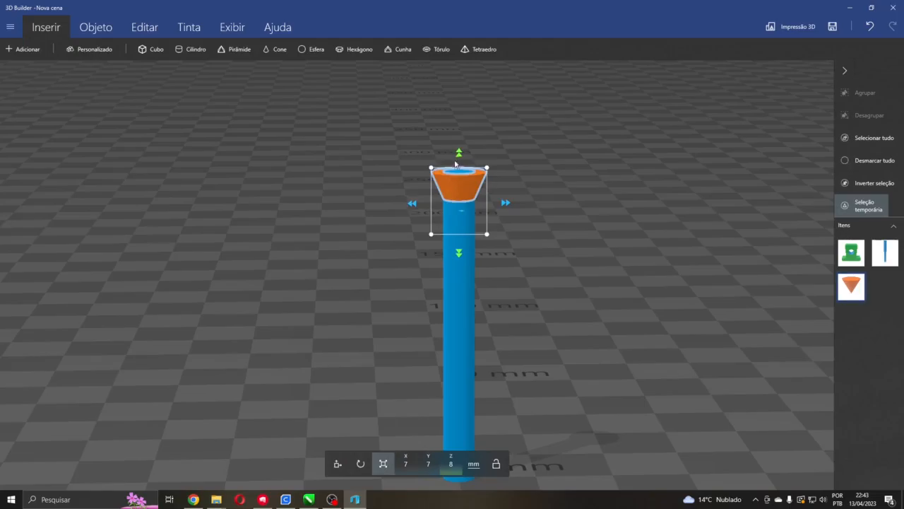
{"action": "left_click_drag", "start_coordinate": [459, 154], "coordinate": [458, 152]}
{"action": "left_click_drag", "start_coordinate": [529, 162], "coordinate": [508, 217]}
{"action": "left_click", "coordinate": [404, 463]}
{"action": "type", "text": "8"}
{"action": "key", "text": "Return"}
{"action": "left_click", "coordinate": [423, 469]}
{"action": "type", "text": "8"}
{"action": "key", "text": "Return"}
{"action": "left_click_drag", "start_coordinate": [549, 321], "coordinate": [538, 286]}
{"action": "scroll", "coordinate": [548, 289], "scroll_direction": "down", "scroll_amount": 5}
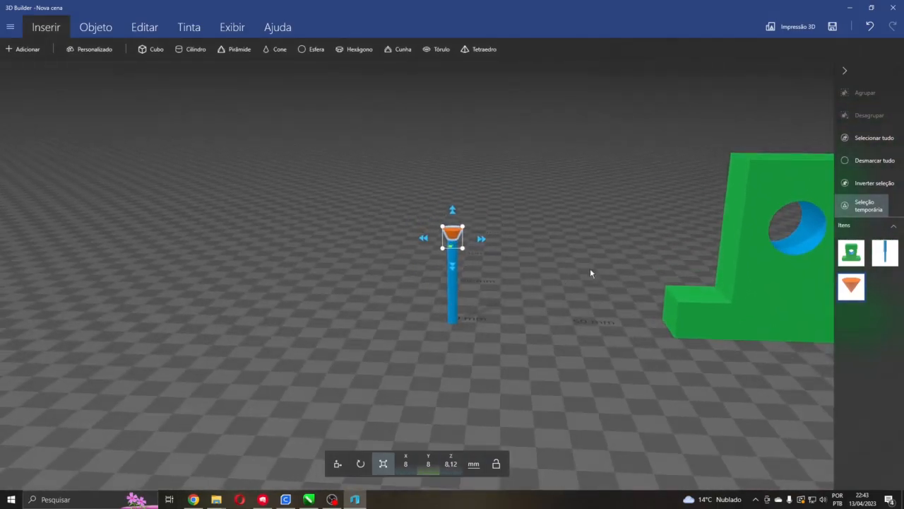
{"action": "left_click", "coordinate": [858, 160]}
{"action": "scroll", "coordinate": [571, 234], "scroll_direction": "down", "scroll_amount": 3}
{"action": "scroll", "coordinate": [570, 234], "scroll_direction": "up", "scroll_amount": 8}
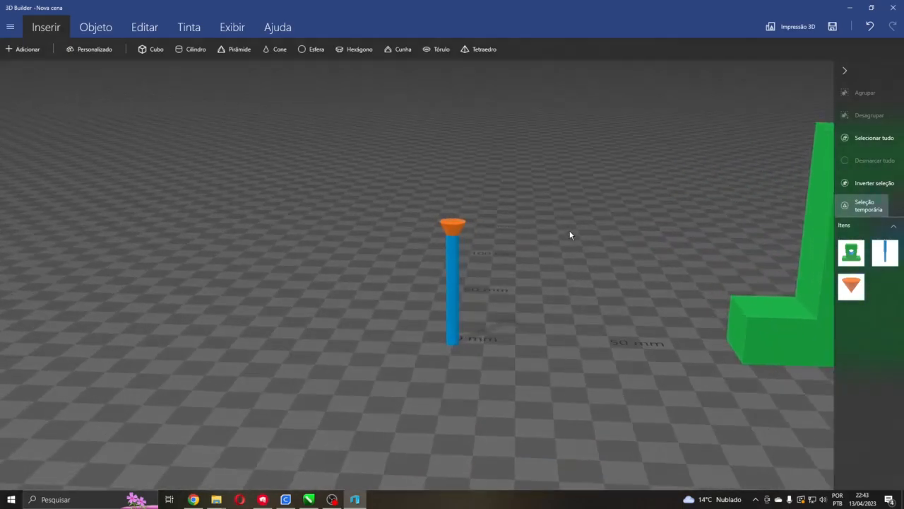
{"action": "scroll", "coordinate": [529, 188], "scroll_direction": "down", "scroll_amount": 5}
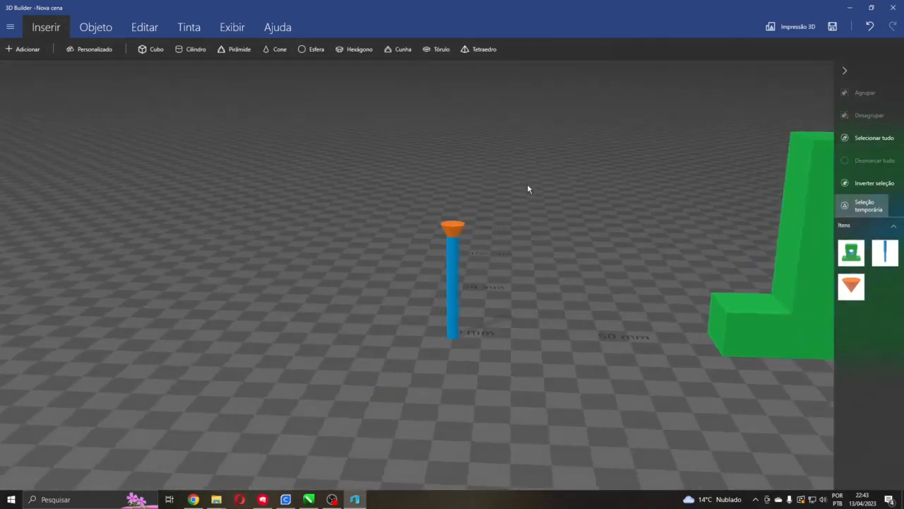
Merge the inverted cone and the thin cylinder into a single countersunk screw object
{"action": "left_click", "coordinate": [453, 268]}
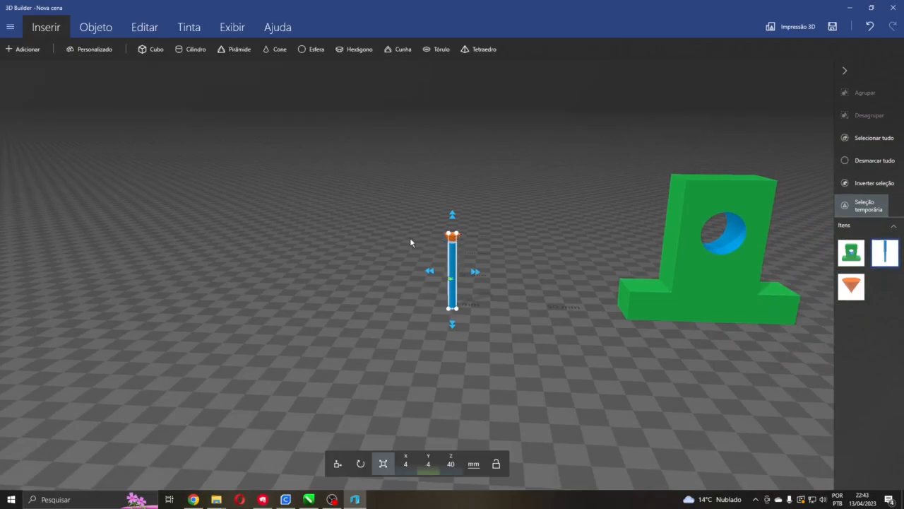
{"action": "left_click", "coordinate": [842, 162]}
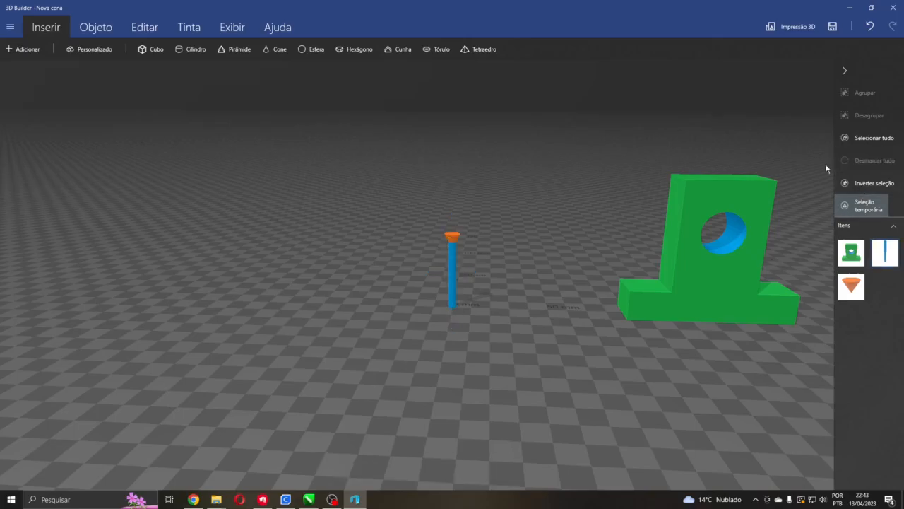
{"action": "left_click", "coordinate": [452, 236]}
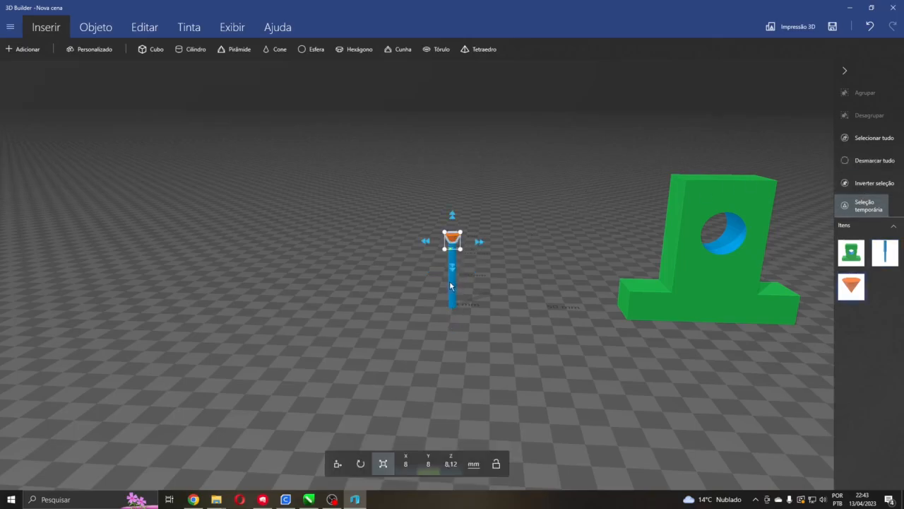
{"action": "left_click", "coordinate": [451, 285], "text": "ctrl"}
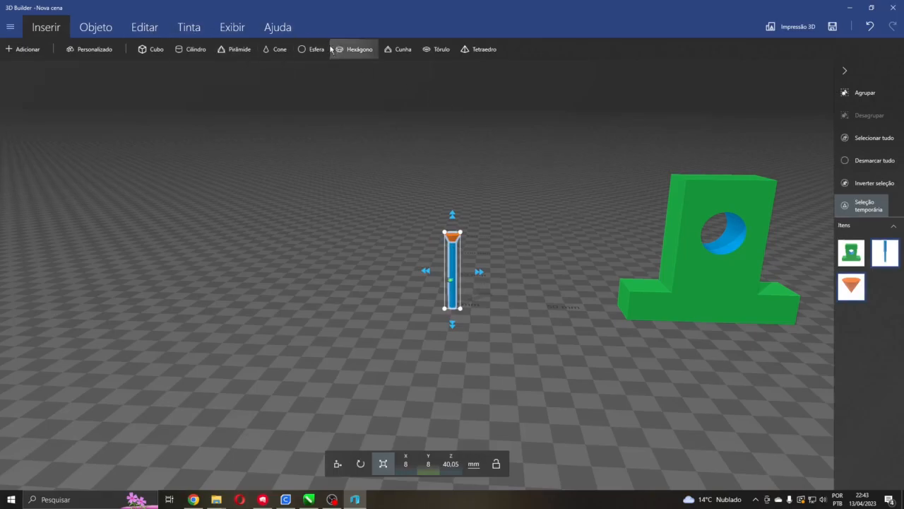
{"action": "left_click", "coordinate": [95, 28]}
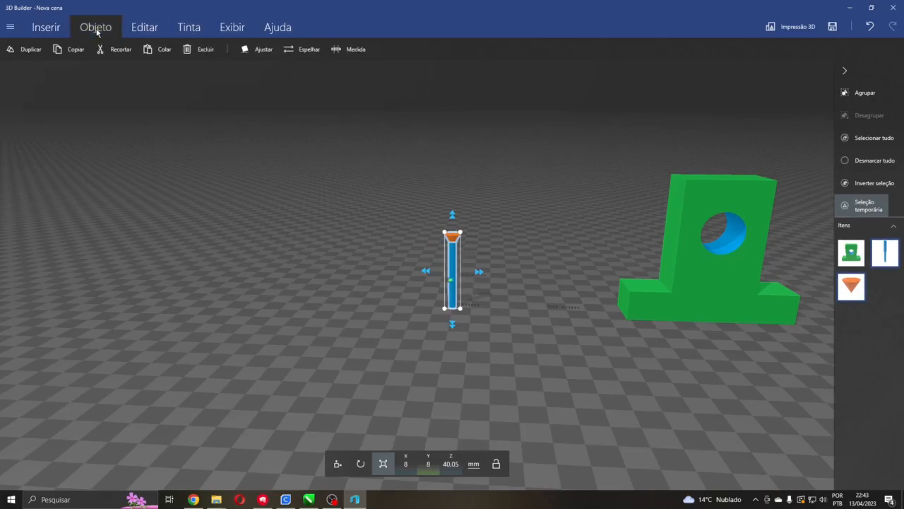
{"action": "left_click", "coordinate": [144, 27]}
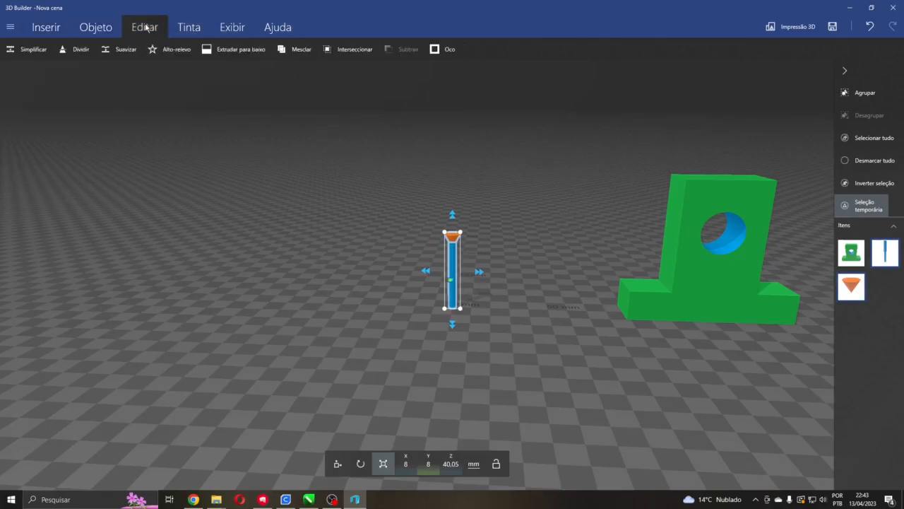
{"action": "left_click", "coordinate": [299, 49]}
{"action": "left_click_drag", "start_coordinate": [490, 222], "coordinate": [504, 174]}
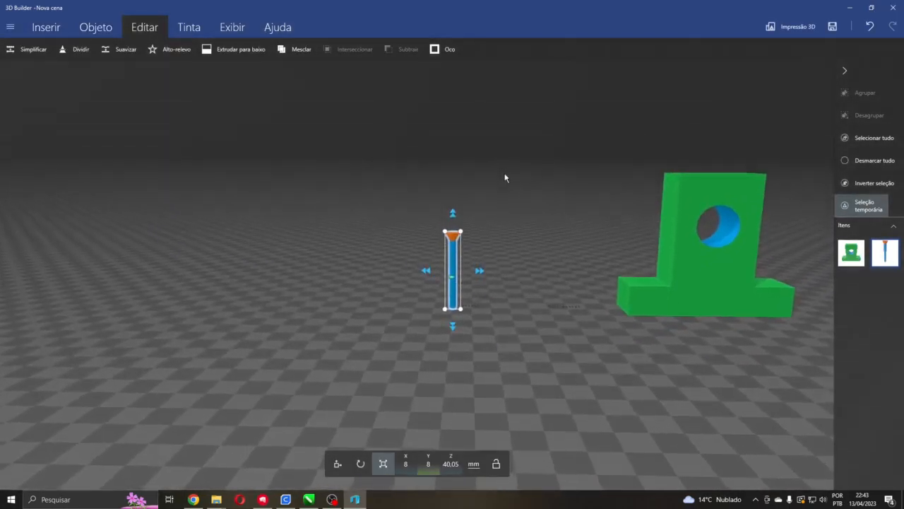
Move the merged screw well away from the origin in the negative X direction and deselect it
{"action": "right_click_drag", "start_coordinate": [538, 179], "coordinate": [391, 158]}
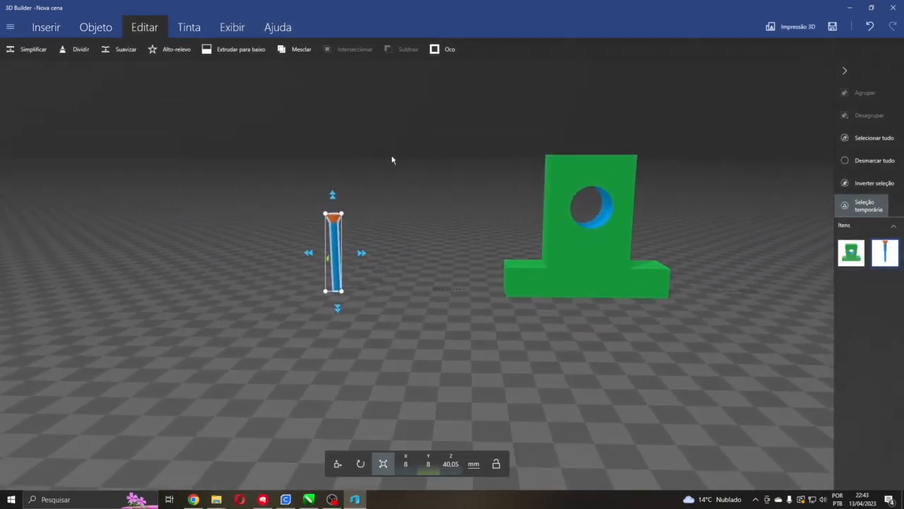
{"action": "left_click", "coordinate": [338, 463]}
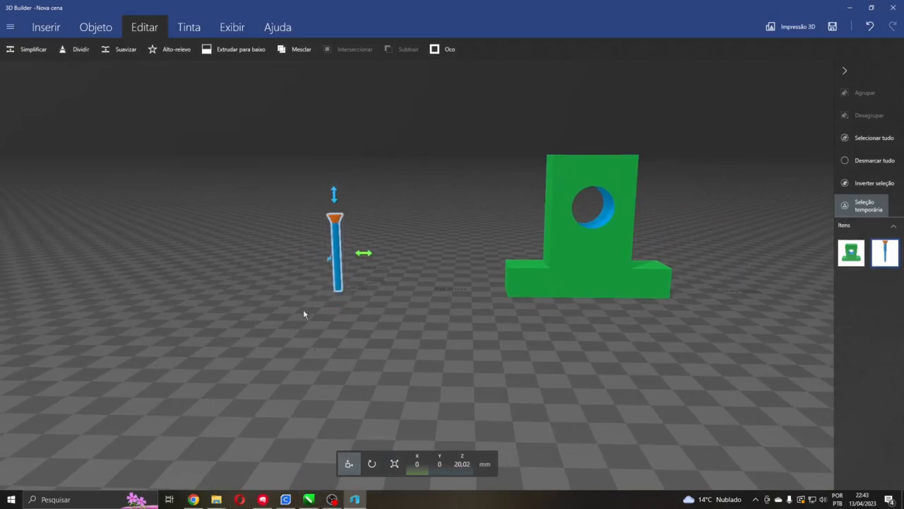
{"action": "left_click_drag", "start_coordinate": [368, 251], "coordinate": [130, 251]}
{"action": "left_click", "coordinate": [873, 160]}
Set the pillow block's X position to 0 mm and deselect it
{"action": "left_click", "coordinate": [597, 259]}
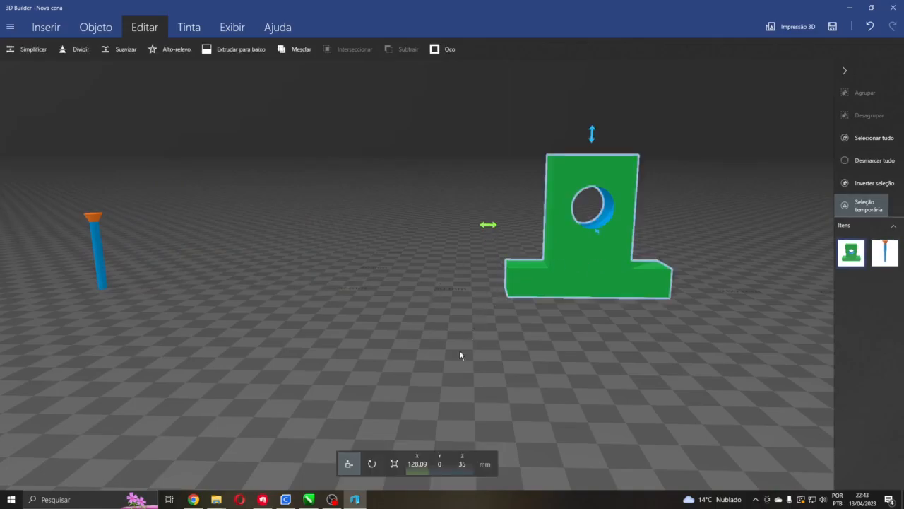
{"action": "left_click", "coordinate": [417, 463]}
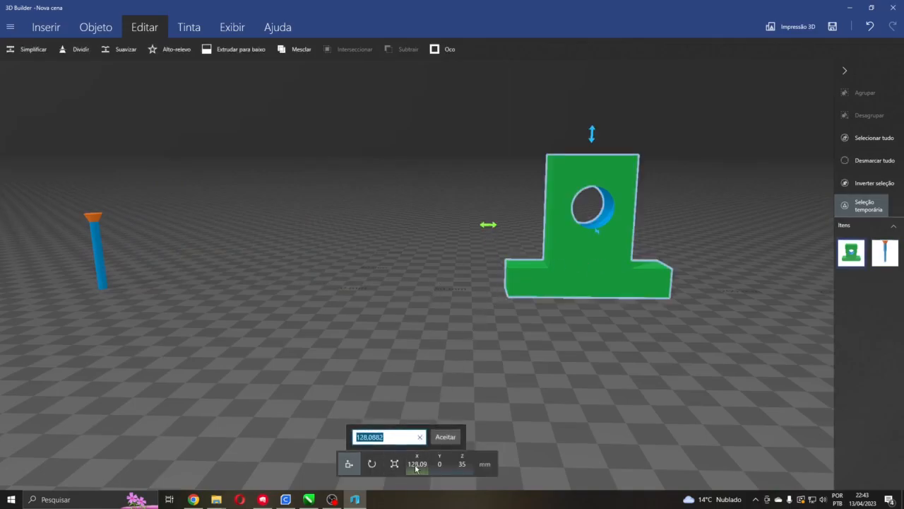
{"action": "type", "text": "0"}
{"action": "key", "text": "Return"}
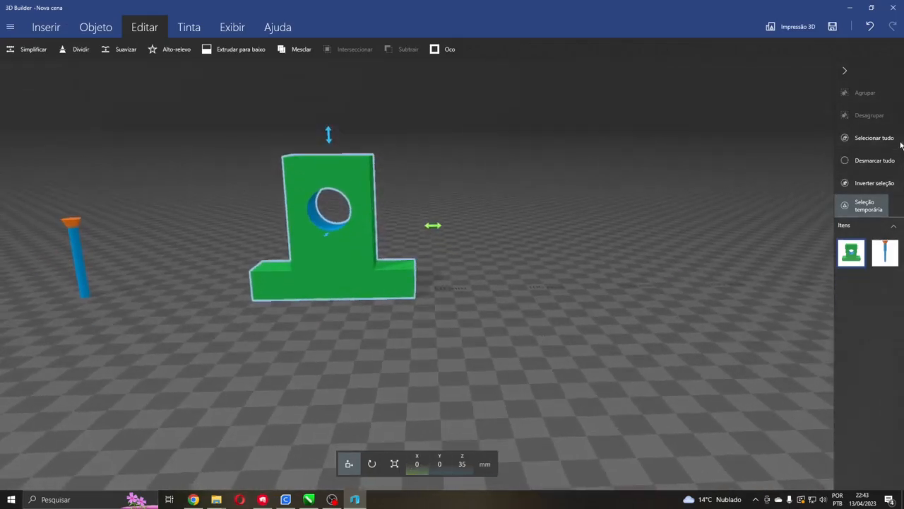
{"action": "left_click", "coordinate": [888, 159]}
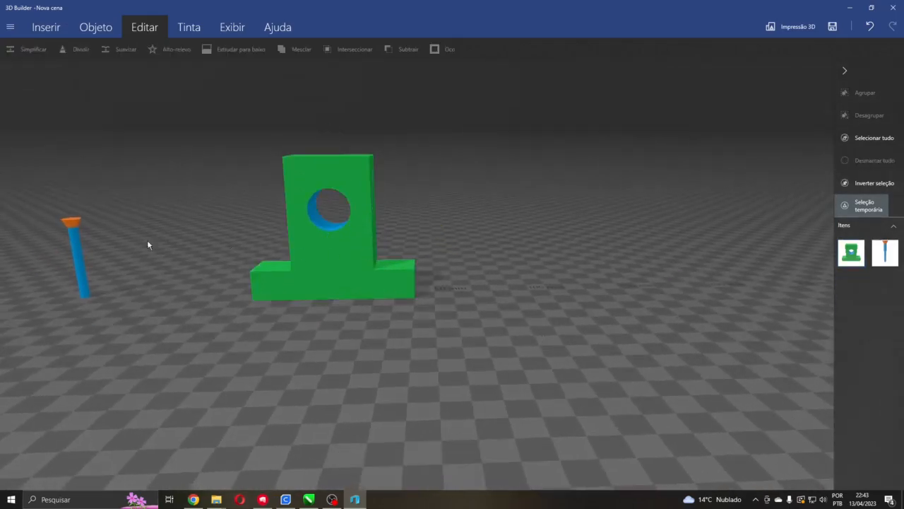
Move the screw along X into the pillow block's near foot, to about X -30.7 mm, and check the block's dimensions
{"action": "left_click", "coordinate": [72, 253]}
{"action": "left_click_drag", "start_coordinate": [107, 259], "coordinate": [297, 264]}
{"action": "left_click_drag", "start_coordinate": [397, 417], "coordinate": [416, 410]}
{"action": "left_click", "coordinate": [873, 163]}
{"action": "left_click", "coordinate": [381, 285]}
{"action": "left_click", "coordinate": [394, 463]}
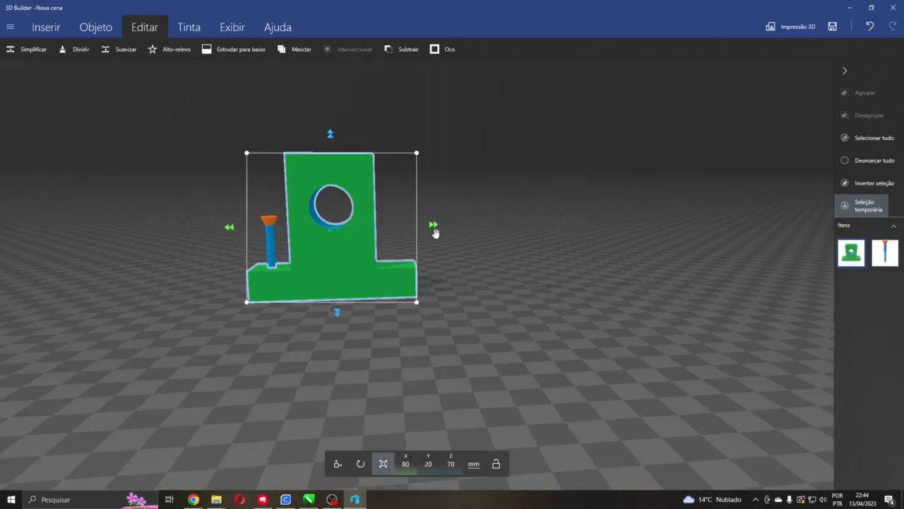
{"action": "left_click", "coordinate": [874, 162]}
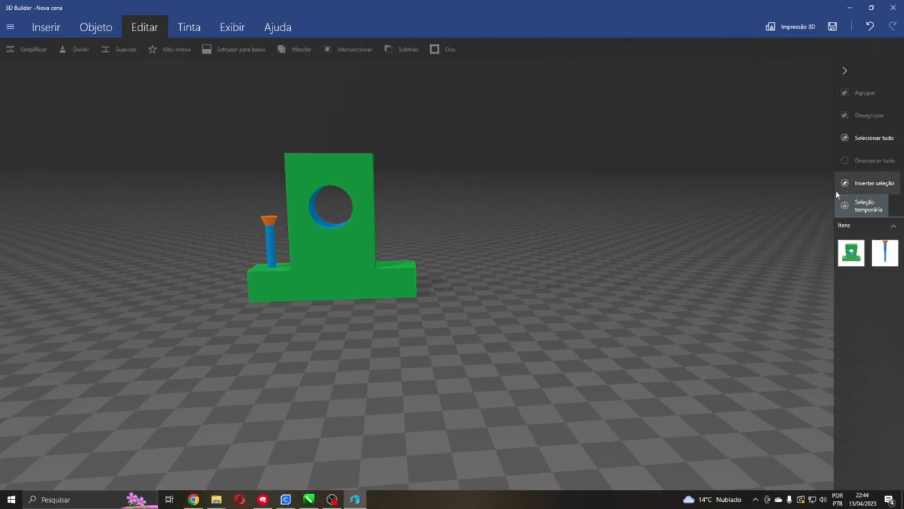
Set the screw's X position to exactly -30 mm and inspect its placement in the block's foot
{"action": "left_click", "coordinate": [268, 257]}
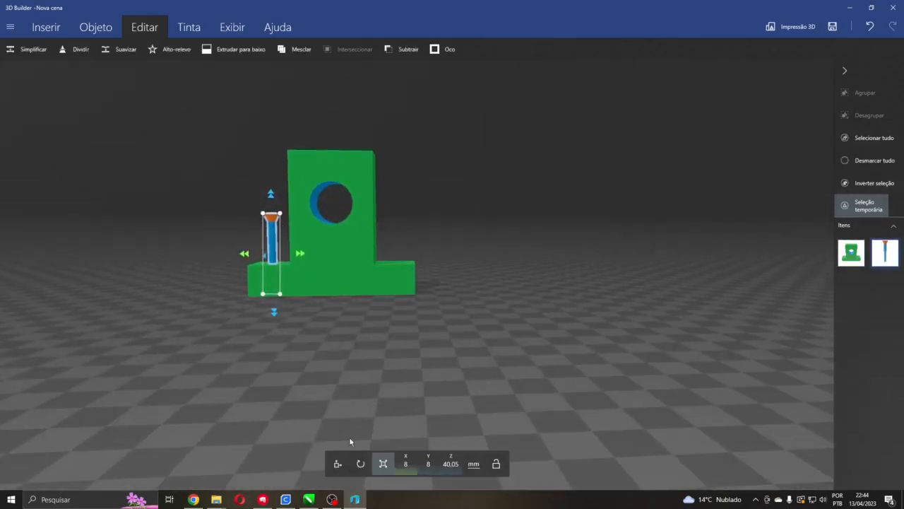
{"action": "left_click", "coordinate": [338, 463]}
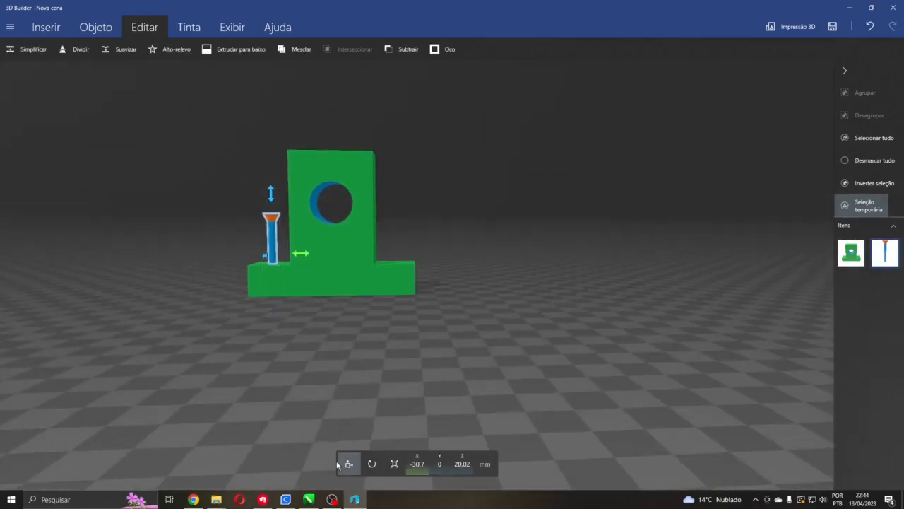
{"action": "left_click", "coordinate": [418, 463]}
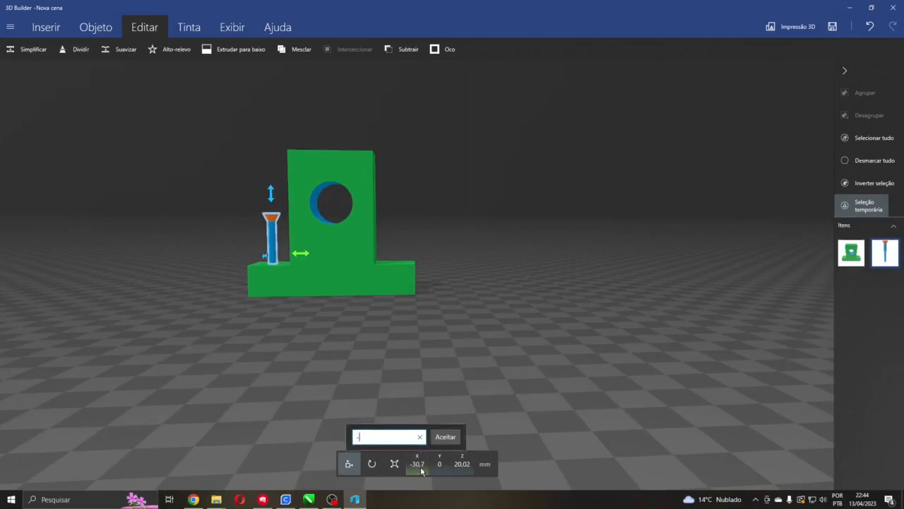
{"action": "type", "text": "-30"}
{"action": "key", "text": "Return"}
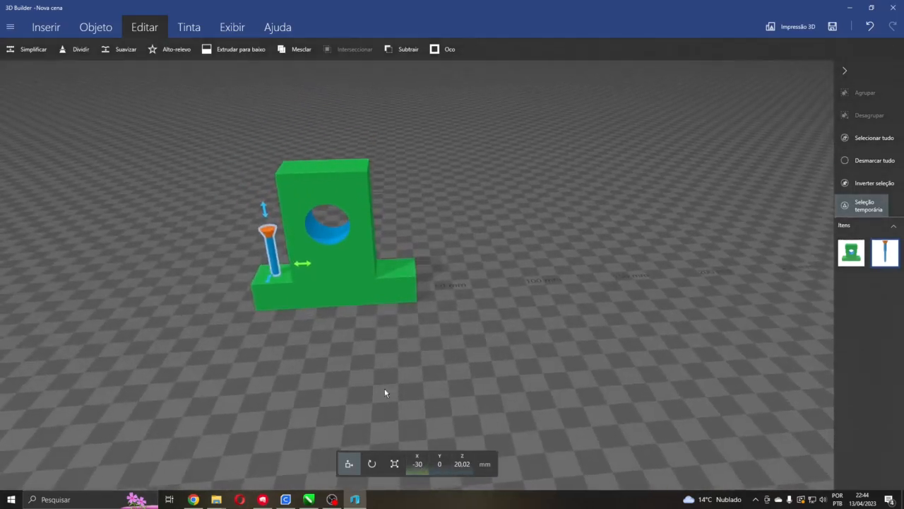
{"action": "right_click_drag", "start_coordinate": [385, 393], "coordinate": [403, 360]}
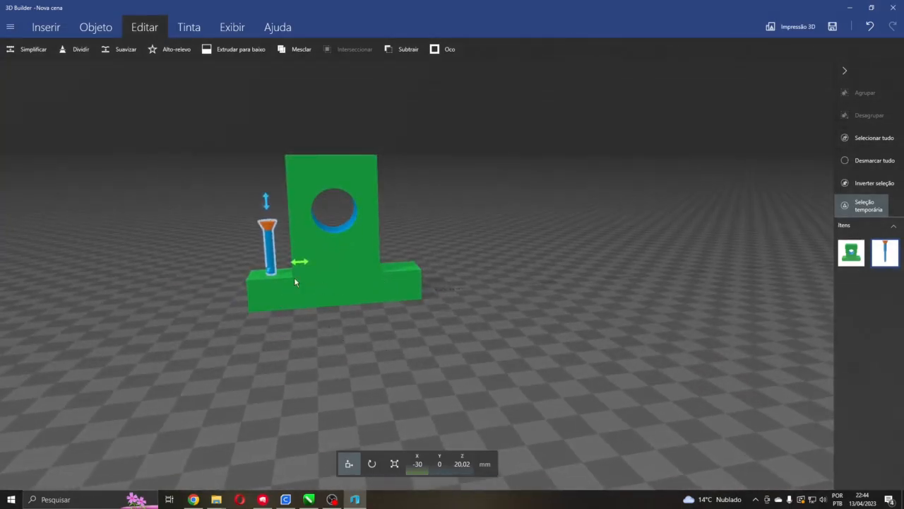
{"action": "right_click_drag", "start_coordinate": [378, 318], "coordinate": [355, 323]}
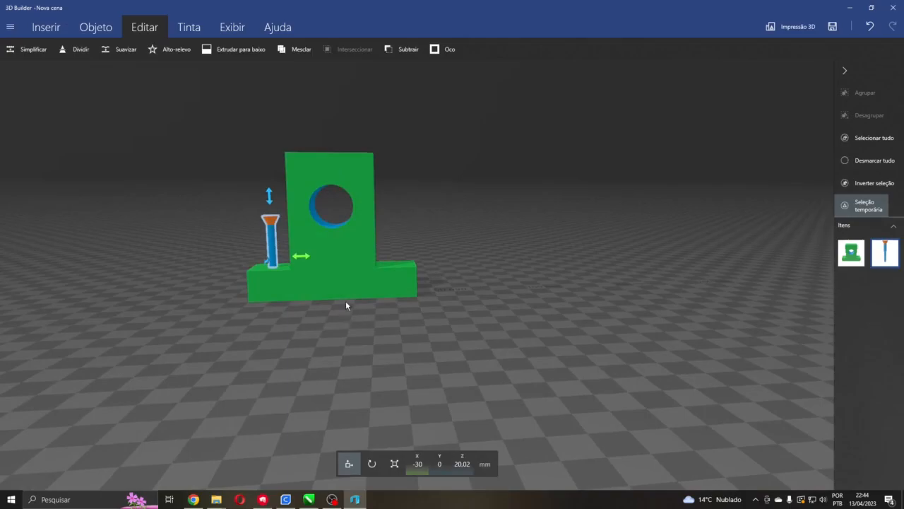
{"action": "right_click_drag", "start_coordinate": [347, 304], "coordinate": [359, 341]}
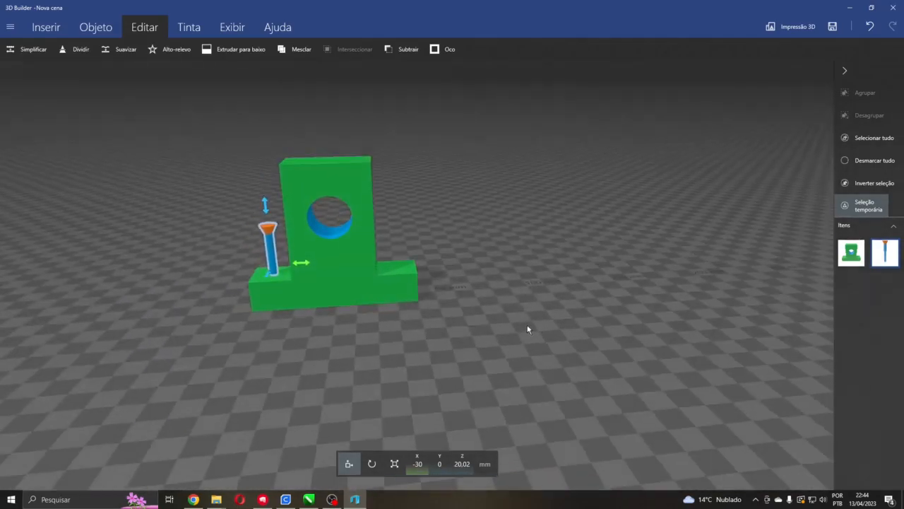
{"action": "right_click_drag", "start_coordinate": [527, 327], "coordinate": [529, 294]}
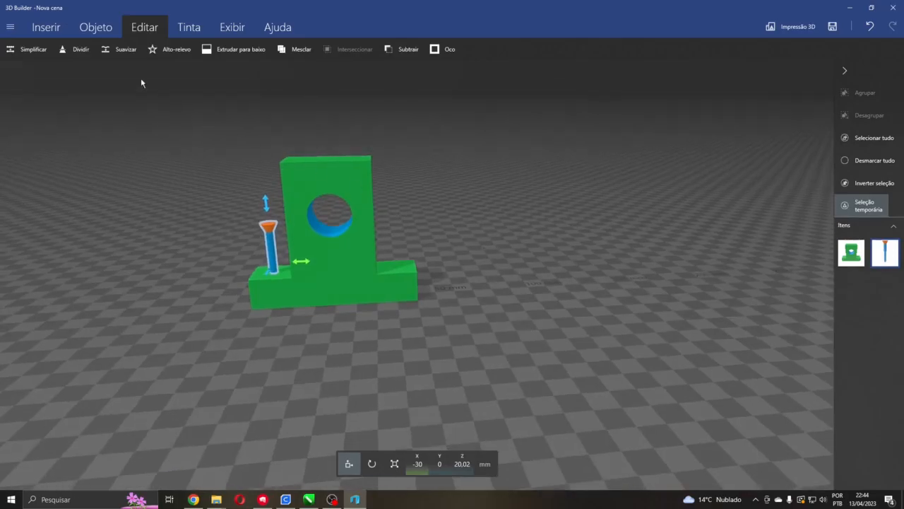
Insert a cube and set its X size to 30 mm
{"action": "left_click", "coordinate": [46, 26]}
{"action": "left_click", "coordinate": [154, 49]}
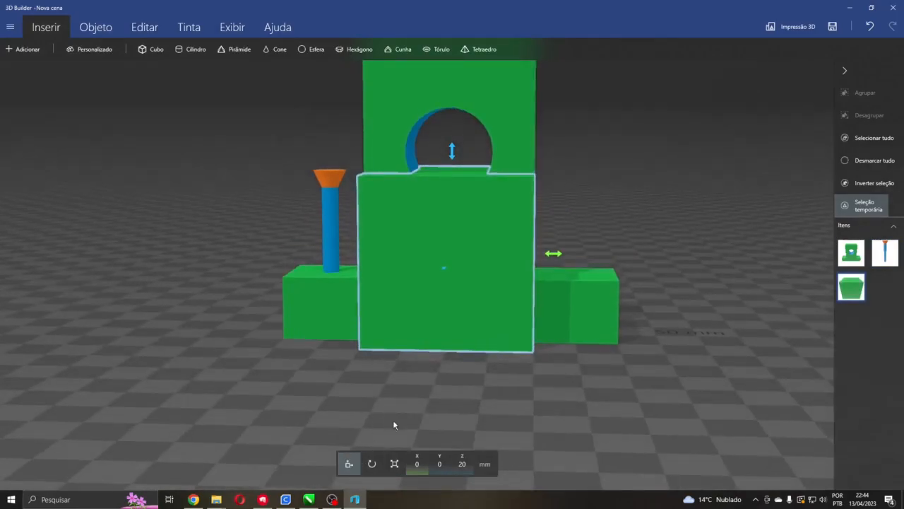
{"action": "left_click", "coordinate": [395, 463]}
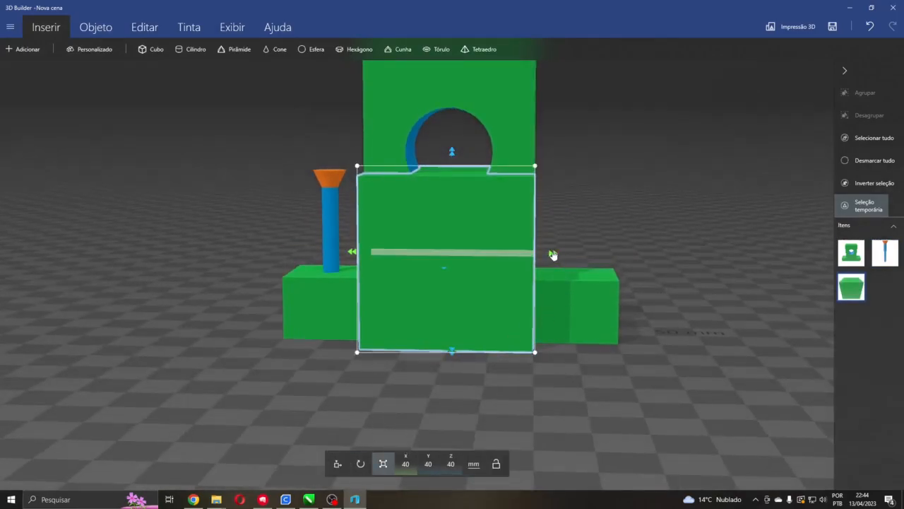
{"action": "left_click_drag", "start_coordinate": [553, 255], "coordinate": [554, 256]}
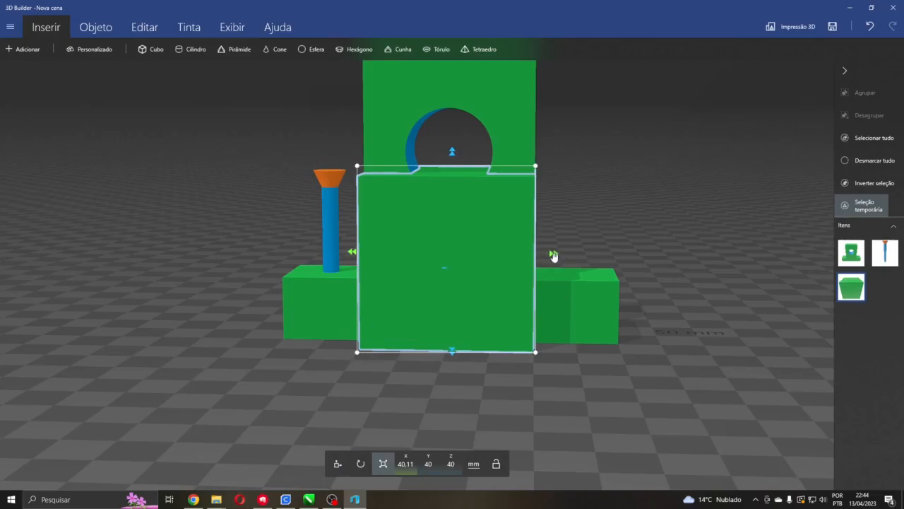
{"action": "type", "text": "30"}
{"action": "key", "text": "Return"}
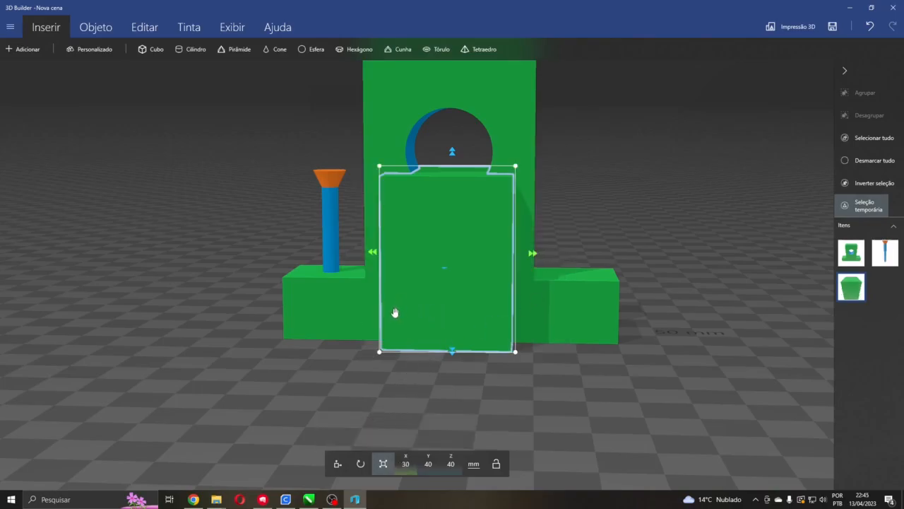
Set the cube's X position to -30 mm so that it encloses the screw
{"action": "left_click", "coordinate": [337, 463]}
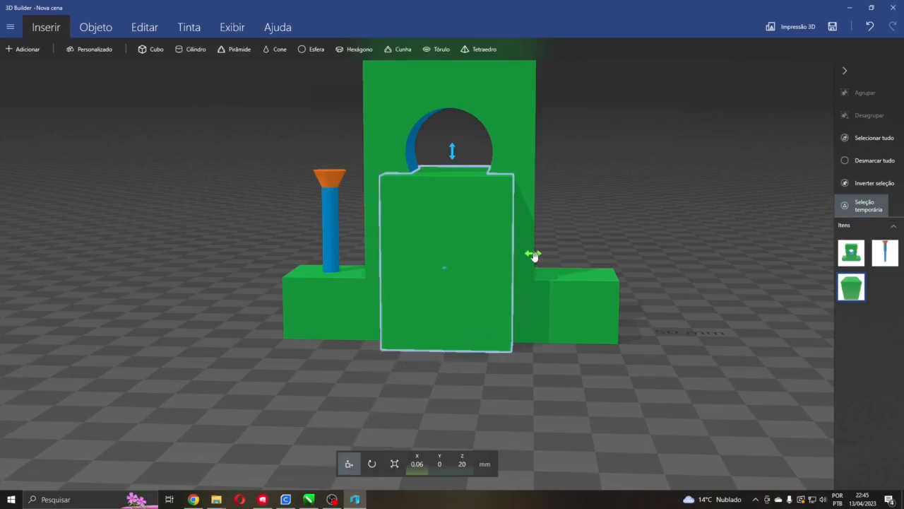
{"action": "left_click", "coordinate": [420, 463]}
{"action": "type", "text": "0"}
{"action": "key", "text": "Return"}
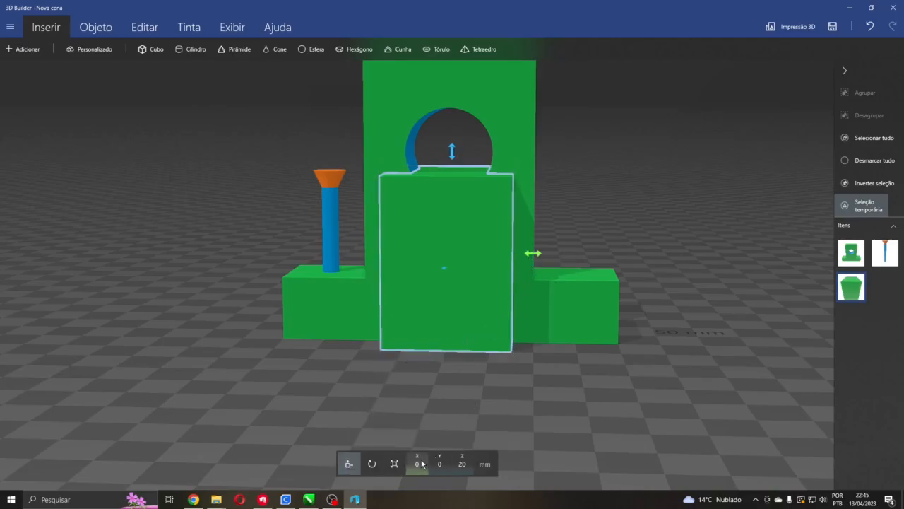
{"action": "left_click", "coordinate": [418, 463]}
{"action": "type", "text": "-30"}
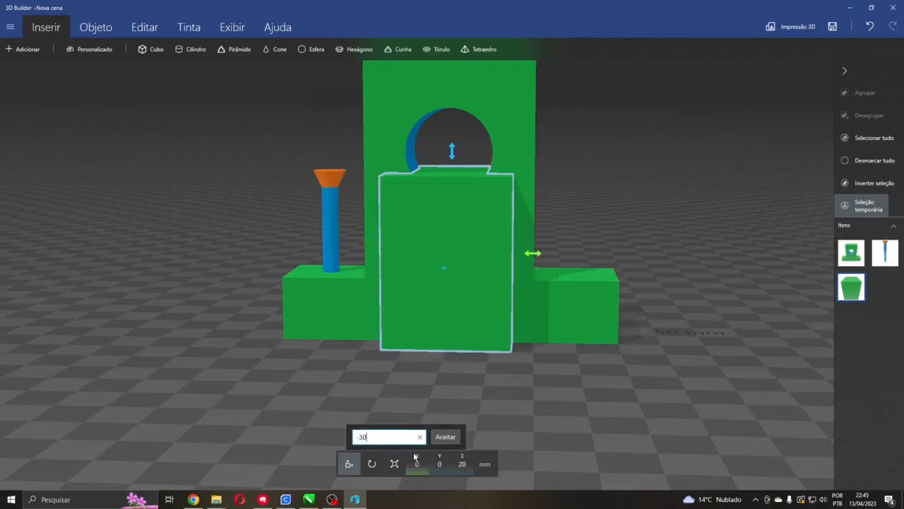
{"action": "key", "text": "Return"}
{"action": "left_click_drag", "start_coordinate": [484, 385], "coordinate": [705, 391]}
{"action": "left_click_drag", "start_coordinate": [797, 390], "coordinate": [496, 412]}
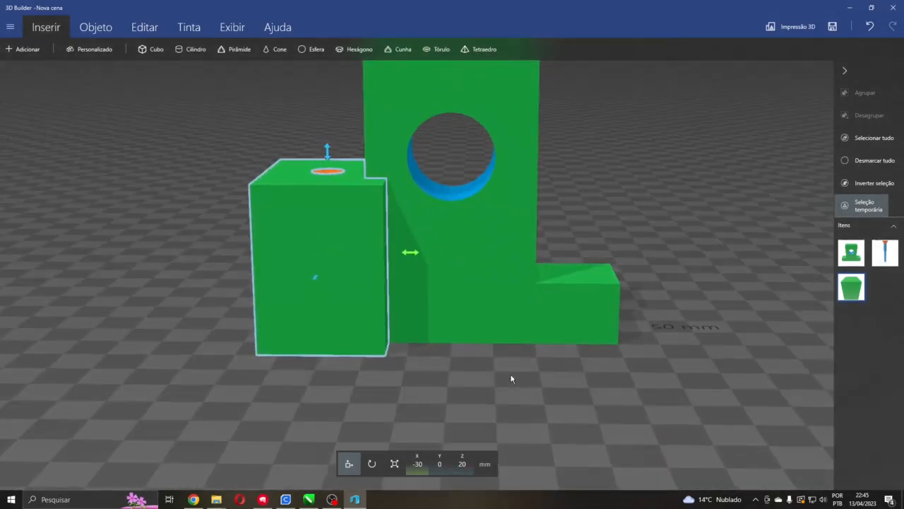
Move the cube along X to -15 mm so that its outer side cuts through the screw's centre, and inspect the alignment
{"action": "left_click_drag", "start_coordinate": [411, 255], "coordinate": [471, 260]}
{"action": "left_click_drag", "start_coordinate": [539, 340], "coordinate": [609, 363]}
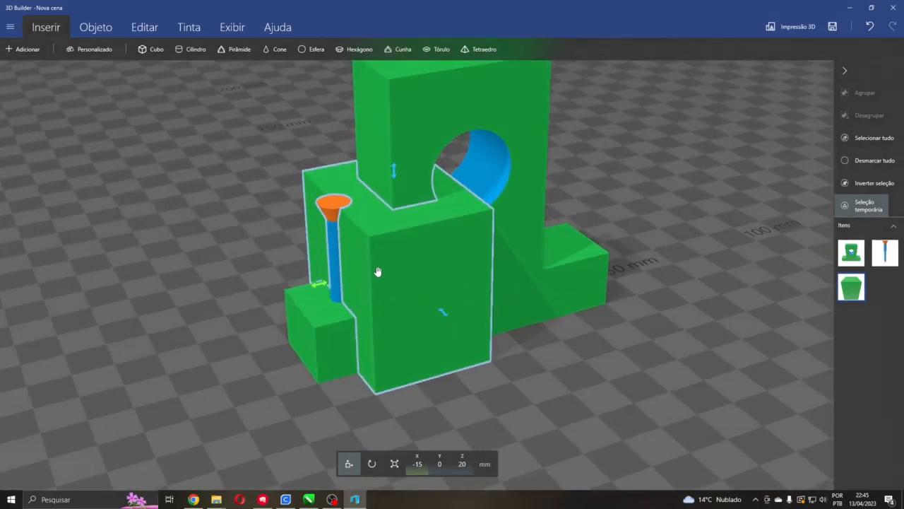
{"action": "mouse_move", "coordinate": [456, 275]}
{"action": "left_mouse_down"}
{"action": "mouse_move", "coordinate": [498, 313]}
{"action": "mouse_move", "coordinate": [424, 292]}
{"action": "mouse_move", "coordinate": [453, 289]}
{"action": "left_mouse_up"}
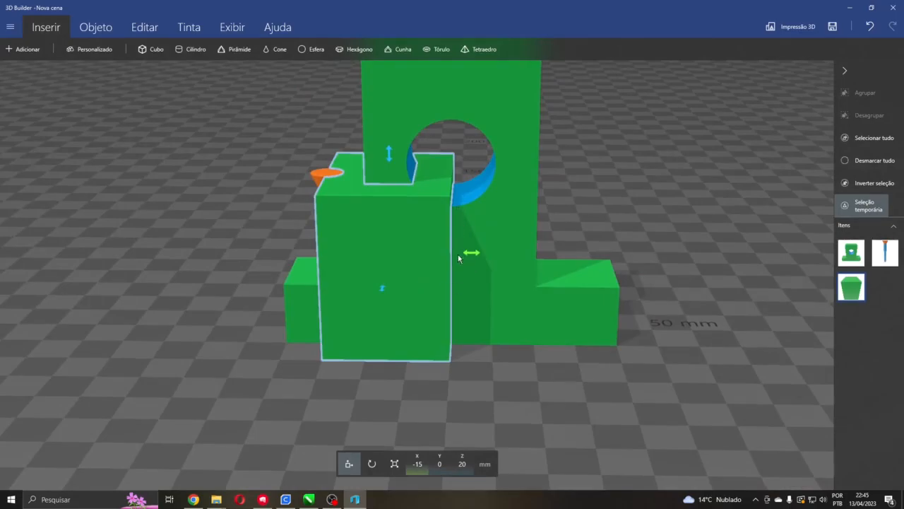
{"action": "left_click_drag", "start_coordinate": [471, 339], "coordinate": [468, 318]}
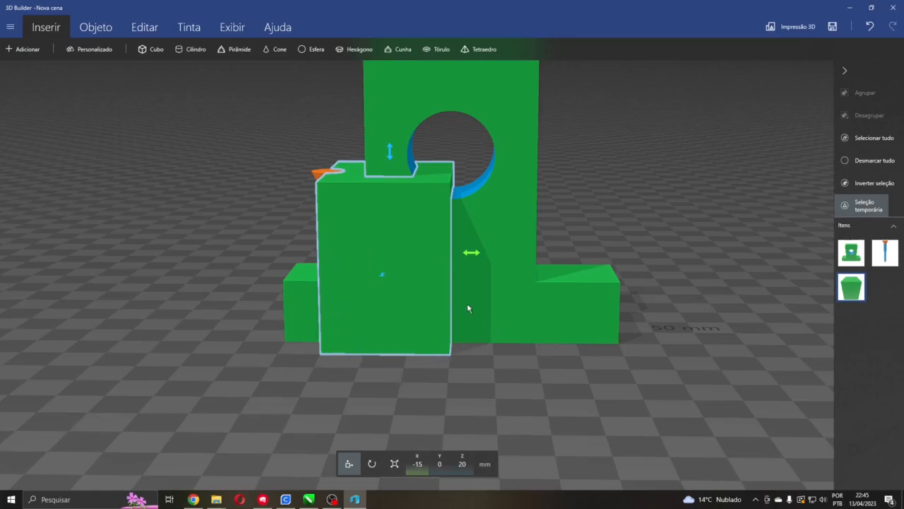
{"action": "scroll", "coordinate": [456, 277], "scroll_direction": "down", "scroll_amount": 2}
{"action": "left_click_drag", "start_coordinate": [494, 308], "coordinate": [494, 292]}
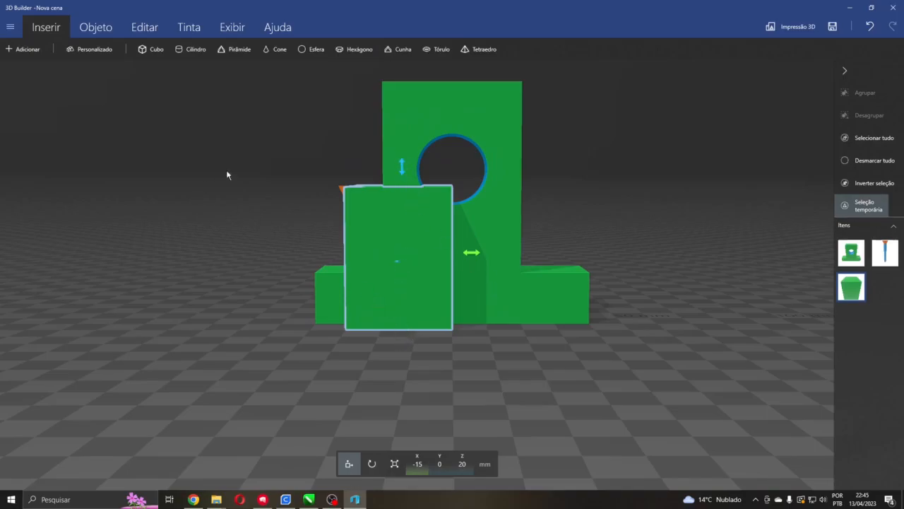
Split the cube vertically through its centre with the cutting plane rotated to -90 degrees, keeping the half nearest the screw
{"action": "left_click", "coordinate": [861, 160]}
{"action": "left_click", "coordinate": [421, 220]}
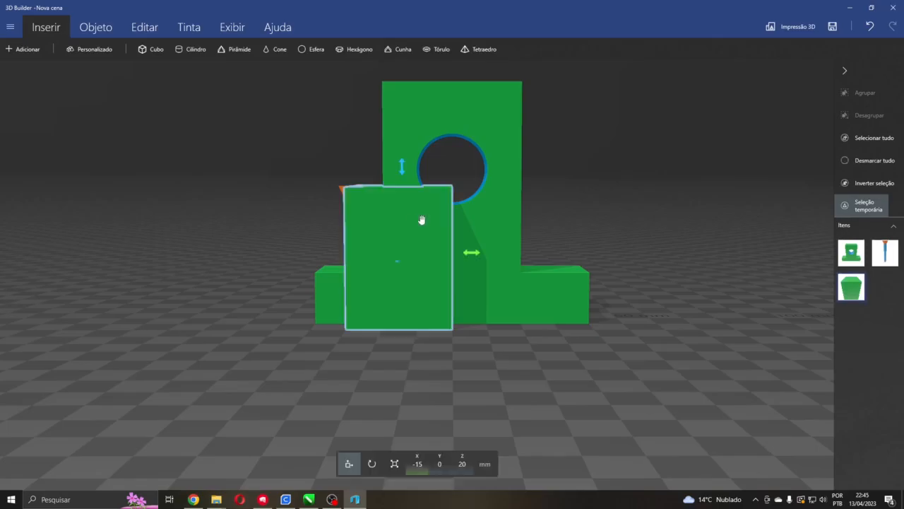
{"action": "left_click", "coordinate": [139, 27]}
{"action": "left_click", "coordinate": [80, 50]}
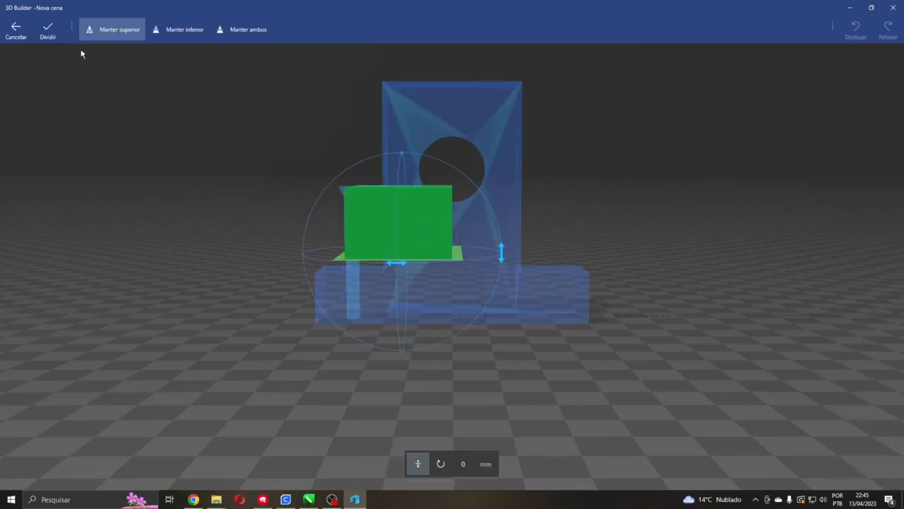
{"action": "left_click_drag", "start_coordinate": [501, 256], "coordinate": [411, 201]}
{"action": "left_click_drag", "start_coordinate": [270, 256], "coordinate": [283, 256]}
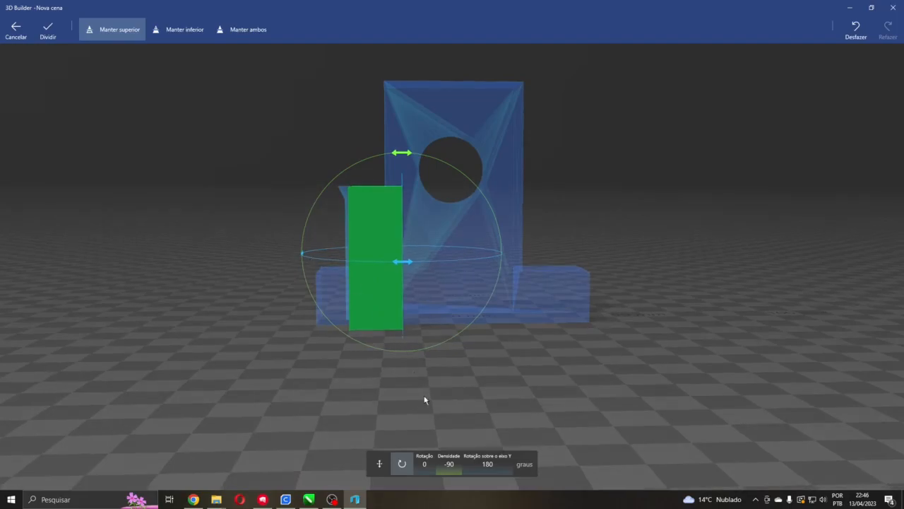
{"action": "left_click_drag", "start_coordinate": [472, 381], "coordinate": [426, 438]}
{"action": "left_click", "coordinate": [379, 463]}
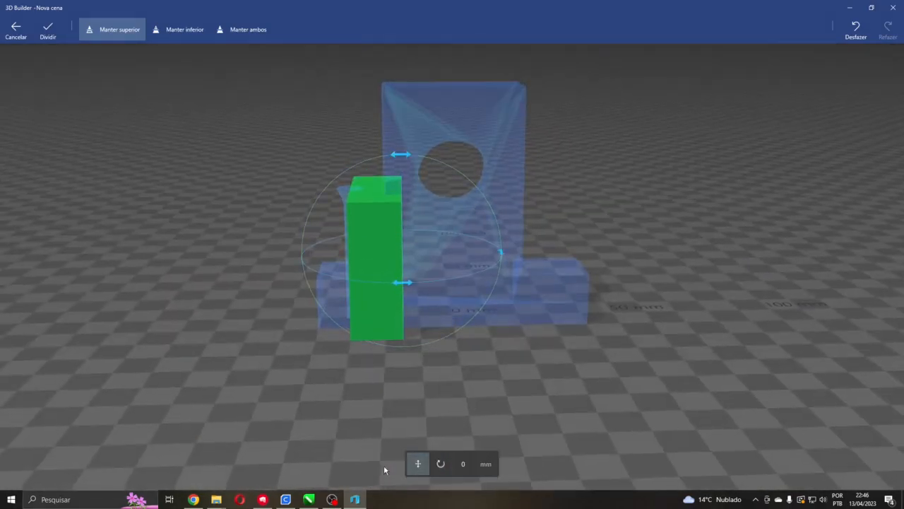
{"action": "left_click", "coordinate": [47, 31]}
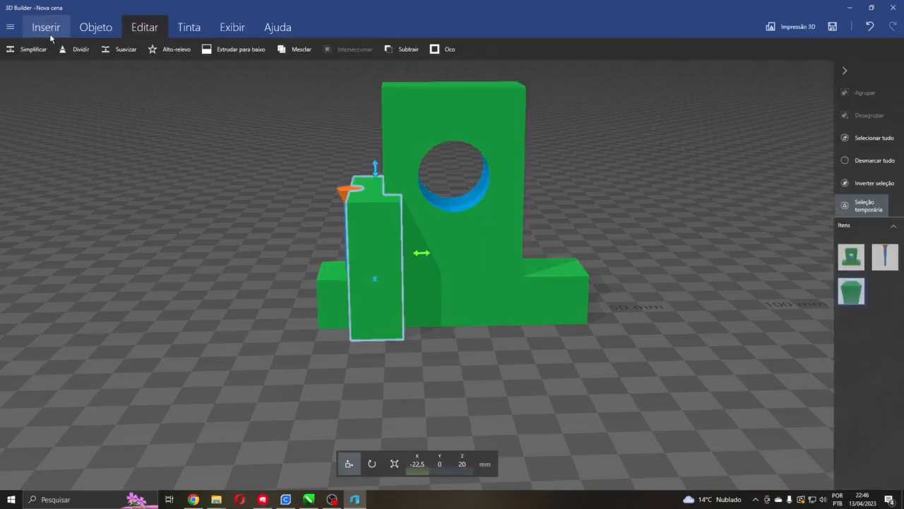
Set the cube's X size to 30 mm, move it to X -15 mm and check its side against the screw's centre
{"action": "mouse_move", "coordinate": [423, 255]}
{"action": "left_mouse_down"}
{"action": "mouse_move", "coordinate": [442, 258]}
{"action": "mouse_move", "coordinate": [422, 254]}
{"action": "mouse_move", "coordinate": [438, 262]}
{"action": "mouse_move", "coordinate": [426, 262]}
{"action": "left_mouse_up"}
{"action": "mouse_move", "coordinate": [476, 303]}
{"action": "left_mouse_down"}
{"action": "mouse_move", "coordinate": [491, 320]}
{"action": "mouse_move", "coordinate": [474, 317]}
{"action": "left_mouse_up"}
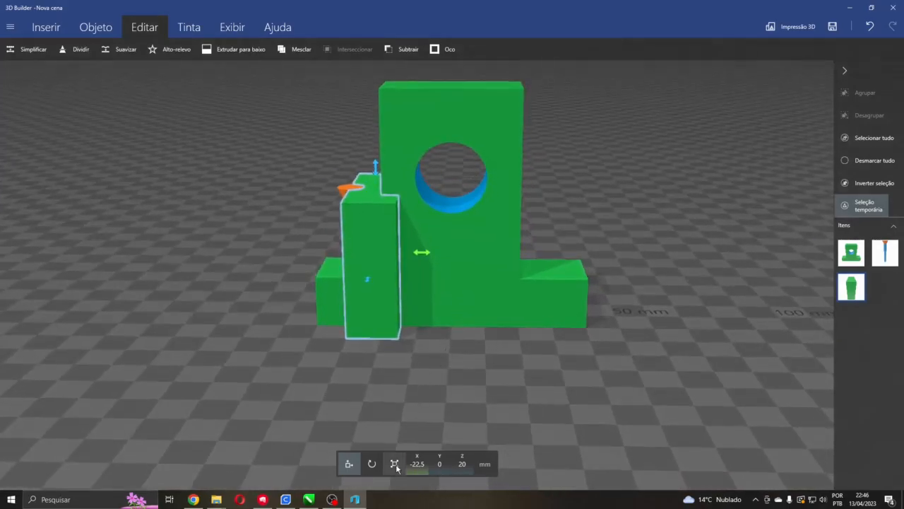
{"action": "left_click", "coordinate": [395, 463]}
{"action": "left_click", "coordinate": [410, 460]}
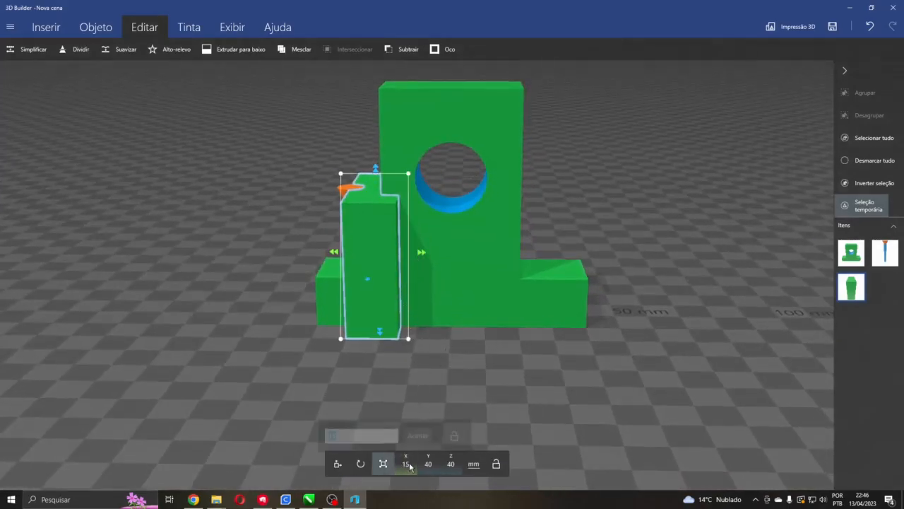
{"action": "key", "text": "Return"}
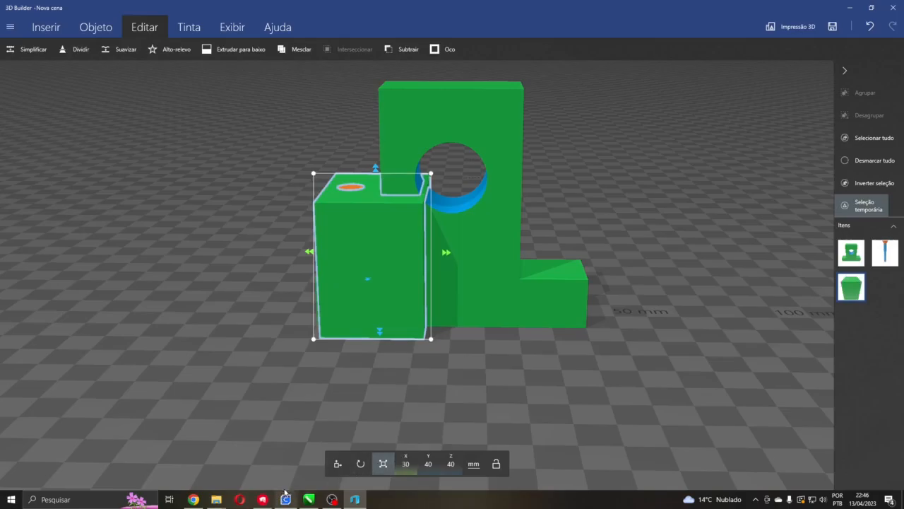
{"action": "left_click", "coordinate": [338, 463]}
{"action": "left_click_drag", "start_coordinate": [446, 256], "coordinate": [467, 258]}
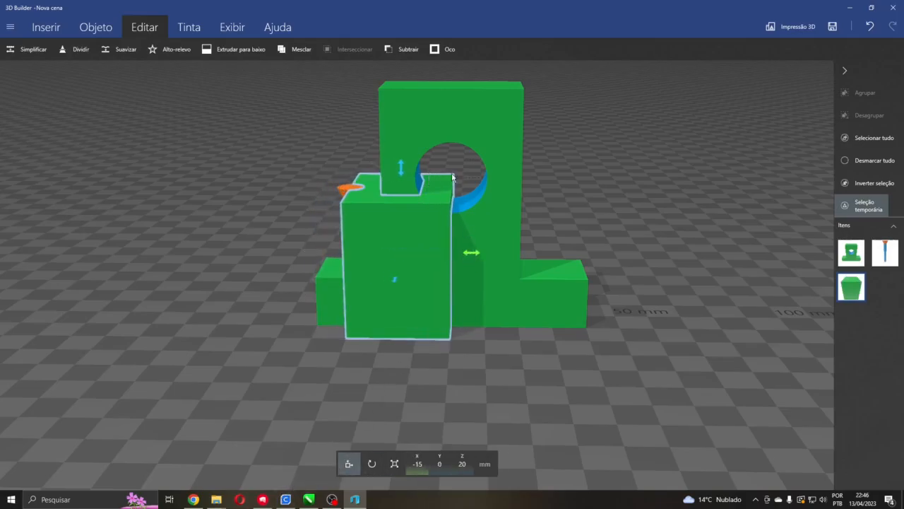
{"action": "right_click_drag", "start_coordinate": [458, 375], "coordinate": [539, 363]}
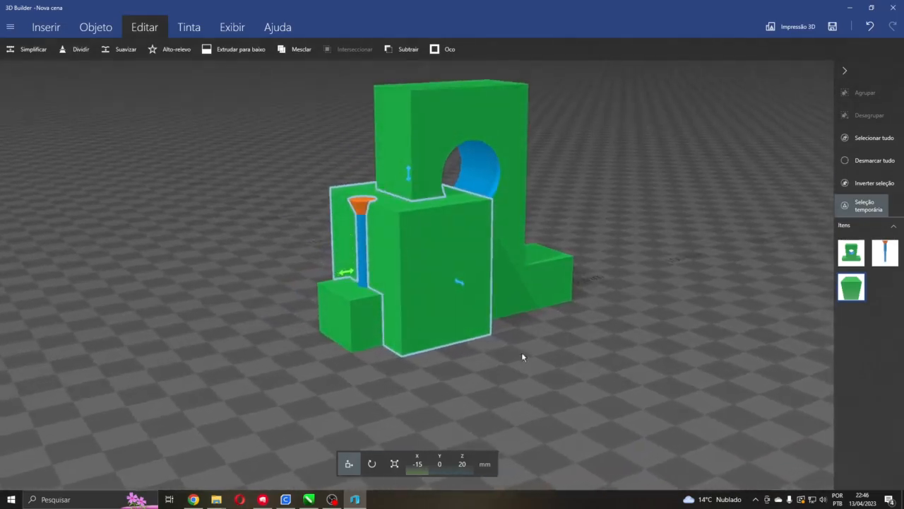
{"action": "right_click_drag", "start_coordinate": [343, 225], "coordinate": [118, 225]}
{"action": "right_click_drag", "start_coordinate": [367, 327], "coordinate": [395, 369]}
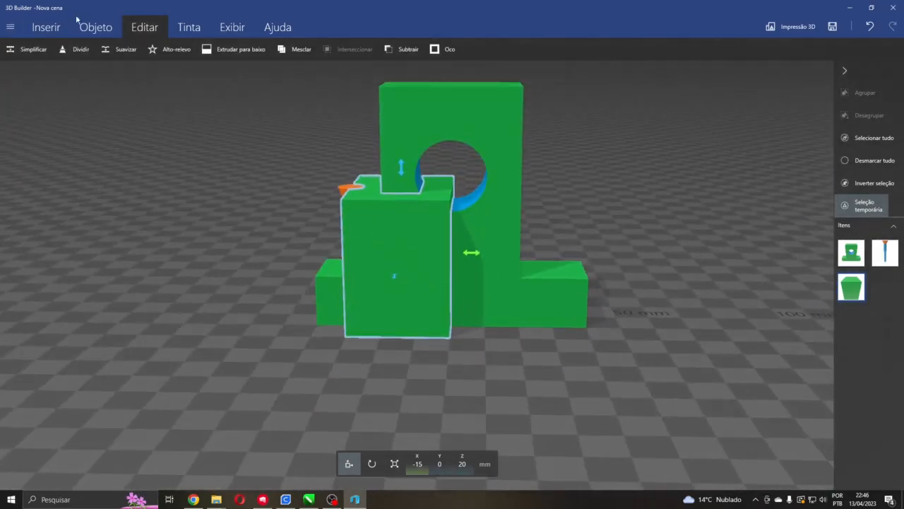
Duplicate the cube and move the copy along X to 15 mm, flush against the first cube
{"action": "left_click", "coordinate": [96, 27]}
{"action": "left_click", "coordinate": [26, 49]}
{"action": "left_click_drag", "start_coordinate": [323, 252], "coordinate": [575, 261]}
{"action": "right_click_drag", "start_coordinate": [618, 271], "coordinate": [650, 297]}
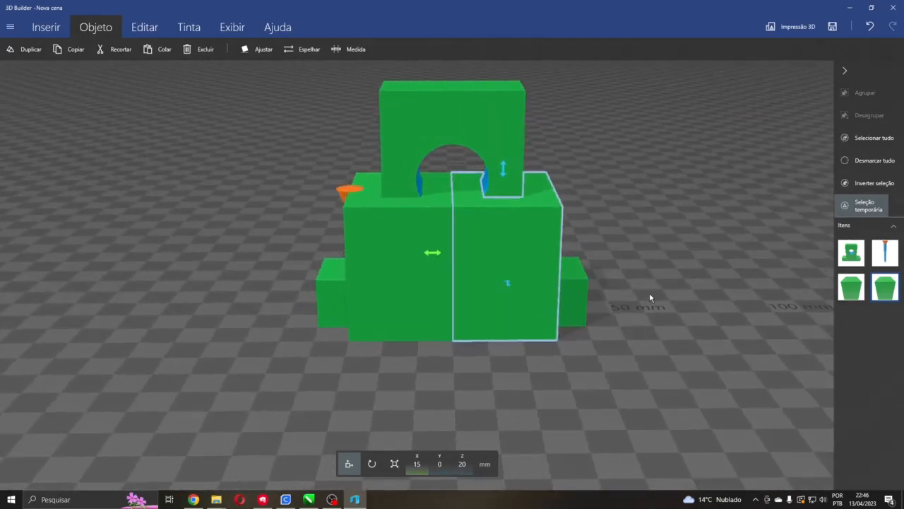
Duplicate the screw and move the copy along X to 30 mm, into the block's opposite foot
{"action": "left_click", "coordinate": [858, 161]}
{"action": "right_click_drag", "start_coordinate": [799, 188], "coordinate": [814, 235]}
{"action": "left_click", "coordinate": [359, 257]}
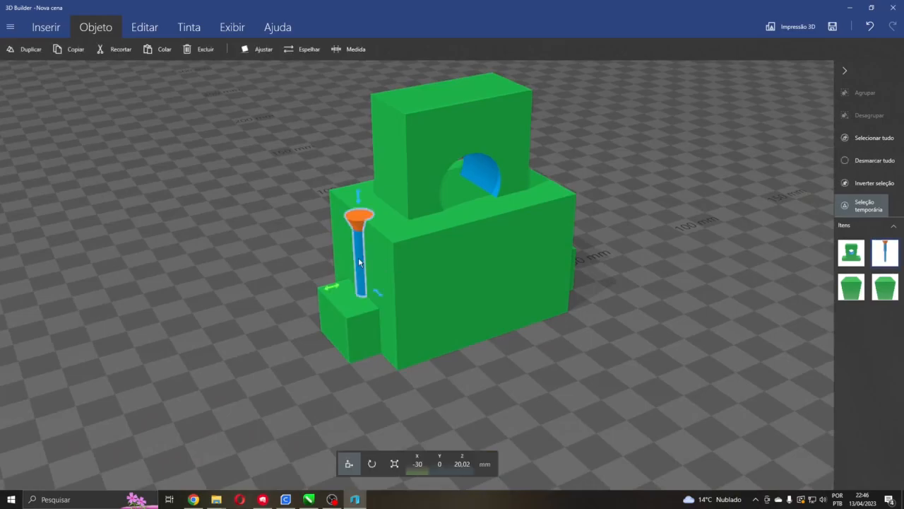
{"action": "right_click_drag", "start_coordinate": [456, 318], "coordinate": [430, 317]}
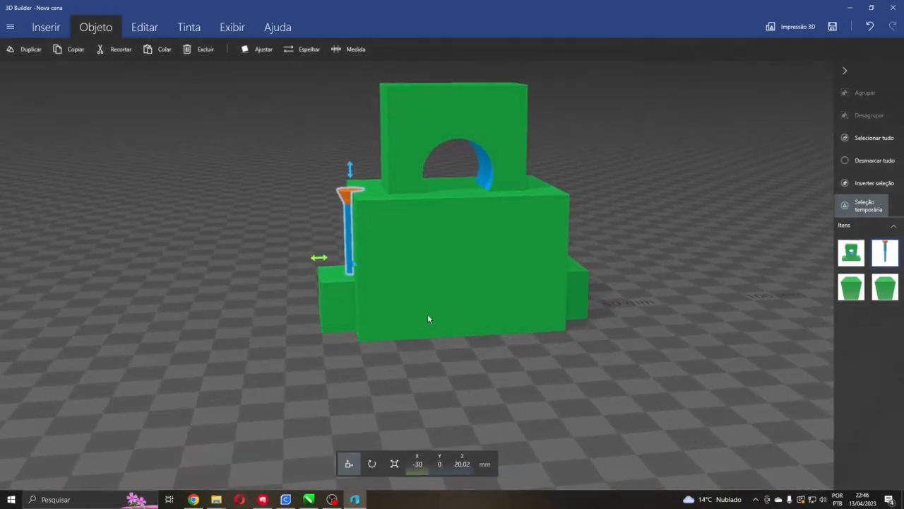
{"action": "left_click", "coordinate": [29, 51]}
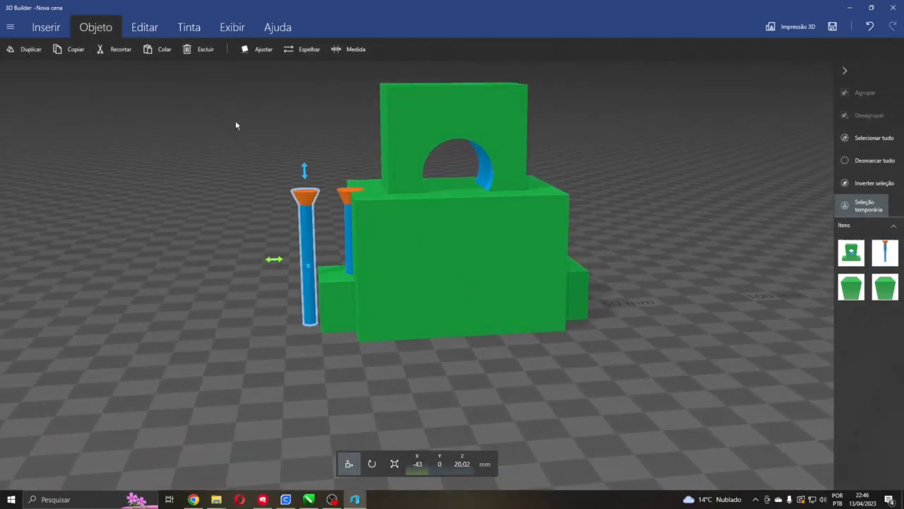
{"action": "left_click_drag", "start_coordinate": [278, 261], "coordinate": [524, 245]}
{"action": "right_click_drag", "start_coordinate": [528, 246], "coordinate": [591, 236]}
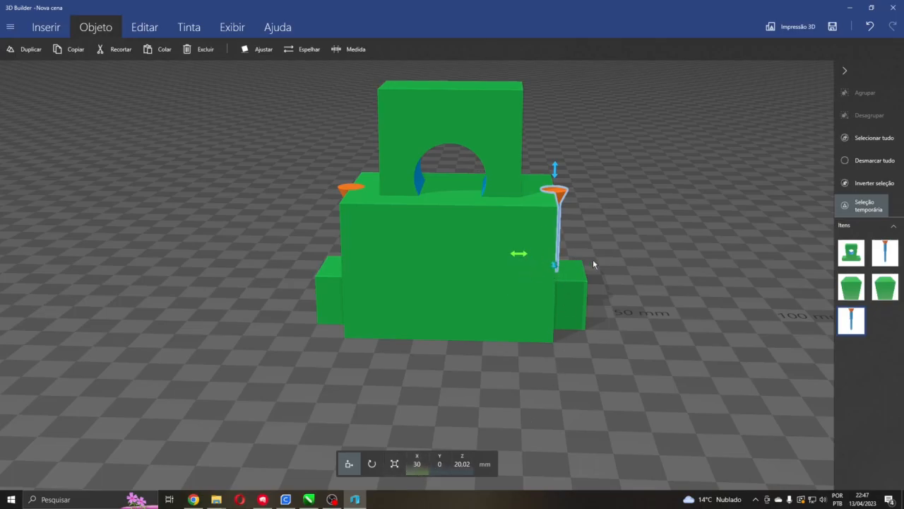
Check the X positions of both screws and examine their alignment with the block's feet from the end
{"action": "left_click", "coordinate": [870, 161]}
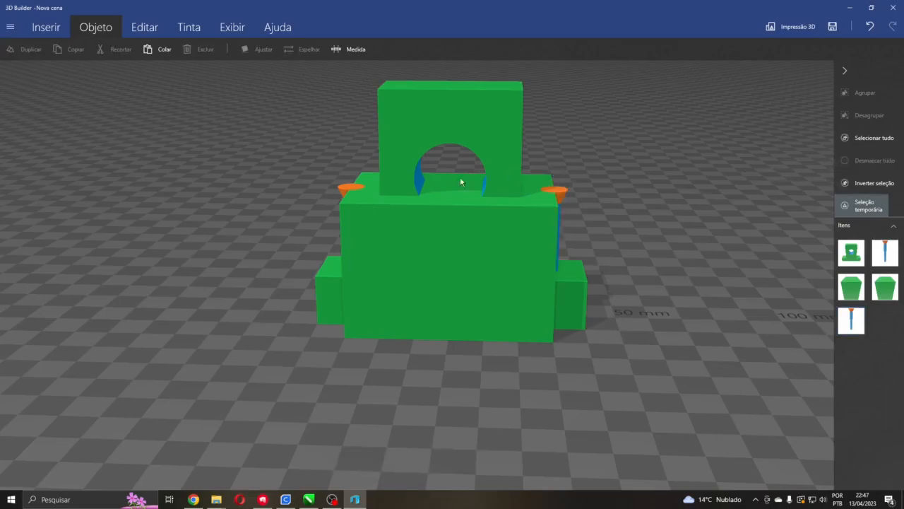
{"action": "left_click", "coordinate": [359, 188]}
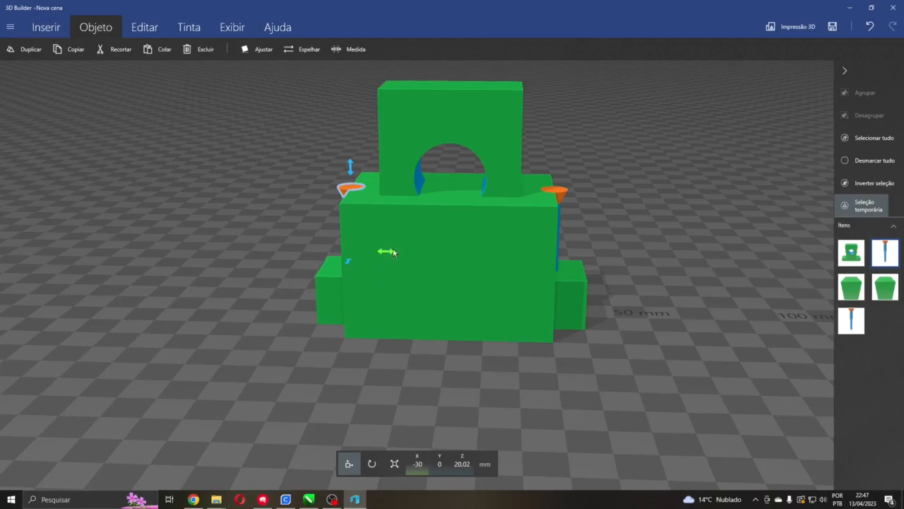
{"action": "mouse_move", "coordinate": [388, 254]}
{"action": "left_mouse_down"}
{"action": "mouse_move", "coordinate": [322, 252]}
{"action": "mouse_move", "coordinate": [387, 255]}
{"action": "left_mouse_up"}
{"action": "left_click", "coordinate": [559, 195]}
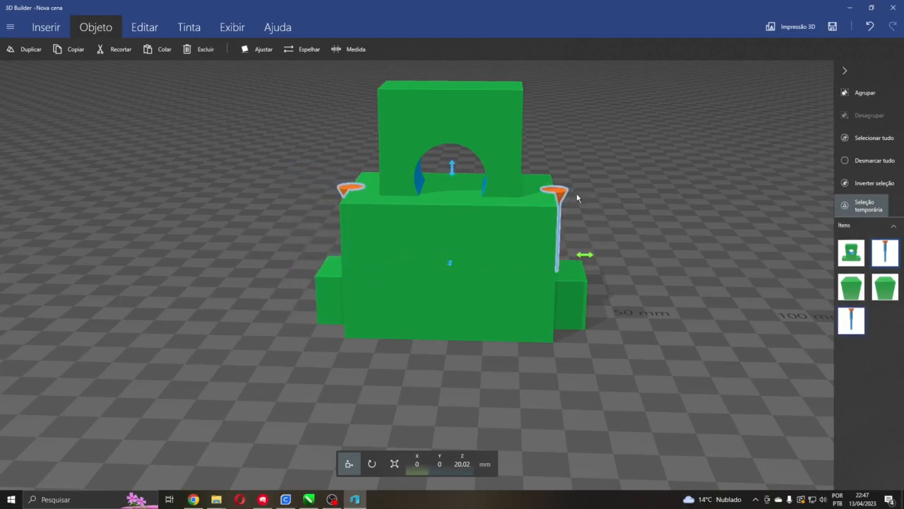
{"action": "left_click", "coordinate": [564, 187]}
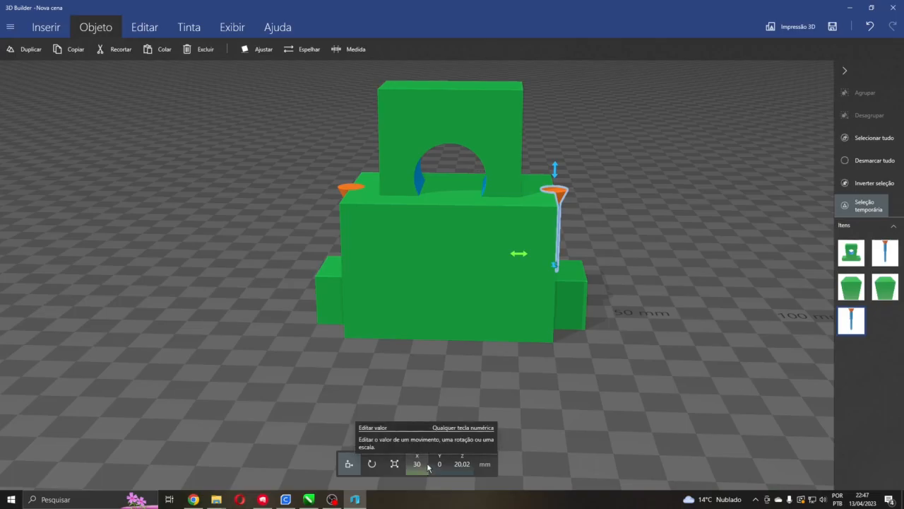
{"action": "left_click_drag", "start_coordinate": [614, 345], "coordinate": [269, 296]}
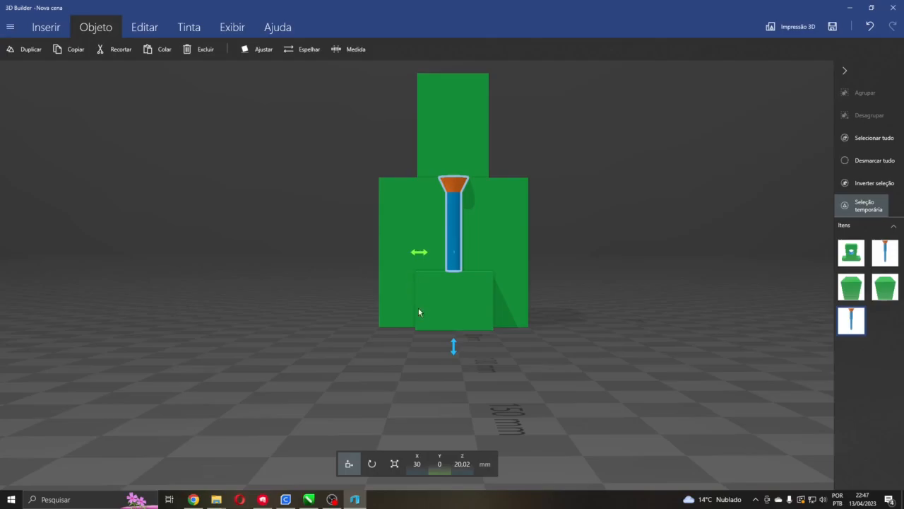
{"action": "left_click_drag", "start_coordinate": [445, 270], "coordinate": [636, 328]}
Delete the two guide cubes, leaving the pillow block and both screws
{"action": "left_click", "coordinate": [857, 162]}
{"action": "left_click", "coordinate": [539, 243]}
{"action": "key", "text": "Delete"}
{"action": "left_click", "coordinate": [434, 255]}
{"action": "key", "text": "Delete"}
{"action": "left_click_drag", "start_coordinate": [495, 335], "coordinate": [527, 337]}
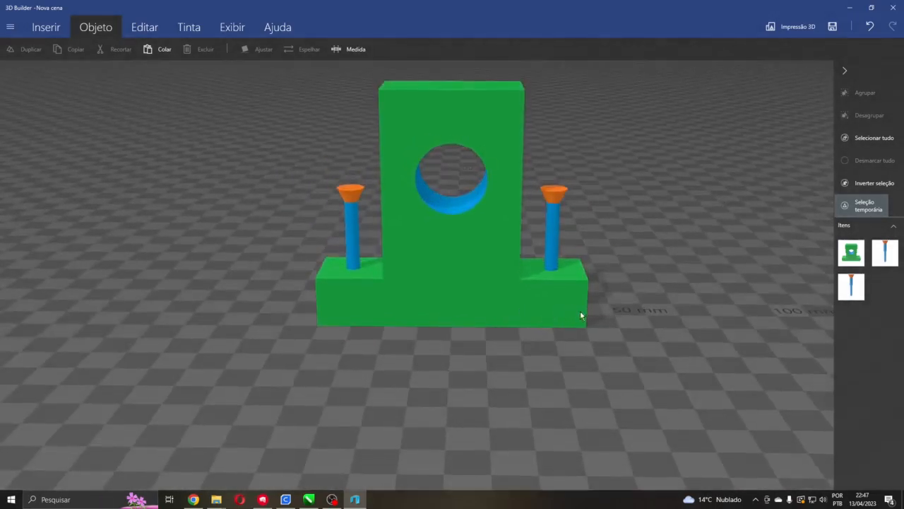
Group the two screws and lower them into the block's feet, to a Z position of about -4.25 mm
{"action": "left_click", "coordinate": [553, 241]}
{"action": "left_click", "coordinate": [352, 224], "text": "ctrl"}
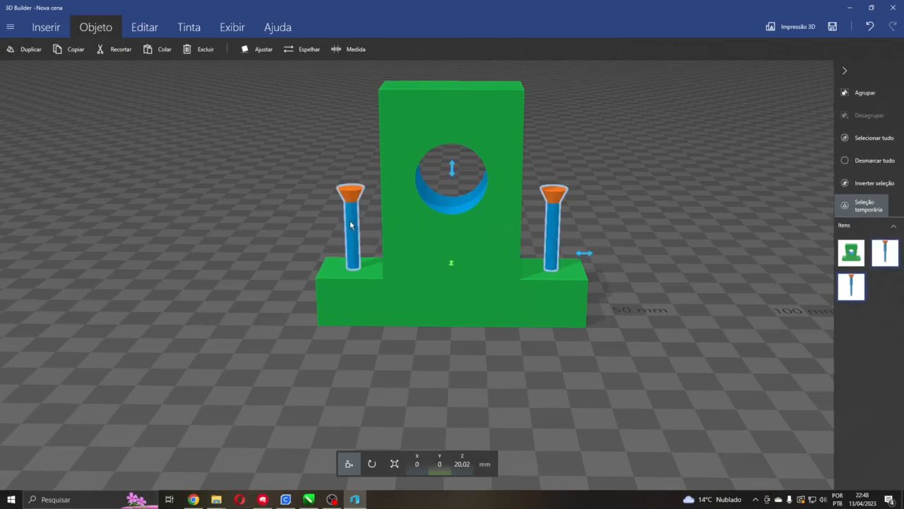
{"action": "left_click", "coordinate": [856, 94]}
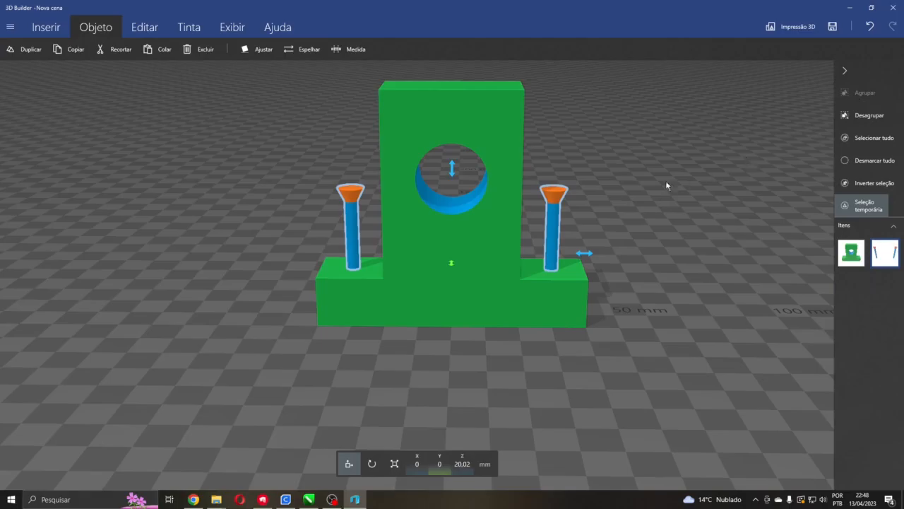
{"action": "left_click_drag", "start_coordinate": [661, 266], "coordinate": [665, 236]}
{"action": "left_click_drag", "start_coordinate": [450, 178], "coordinate": [446, 246]}
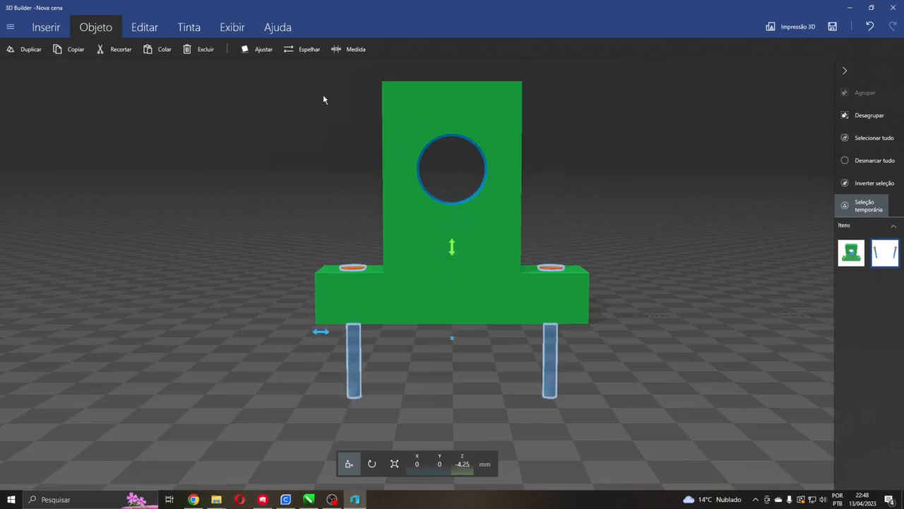
Turn on the X-ray display and lower the grouped screws to a Z position of about -5.1 mm
{"action": "left_click", "coordinate": [232, 27]}
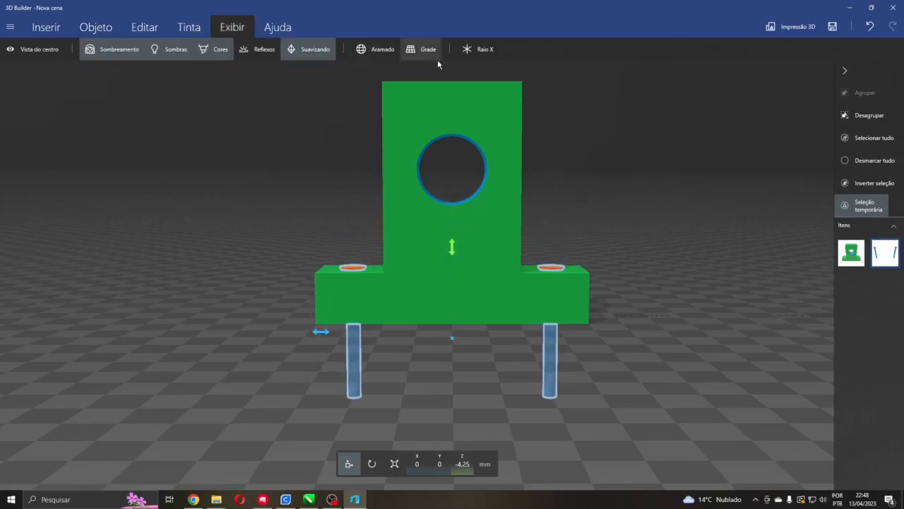
{"action": "left_click", "coordinate": [480, 50]}
{"action": "left_click_drag", "start_coordinate": [601, 144], "coordinate": [521, 132]}
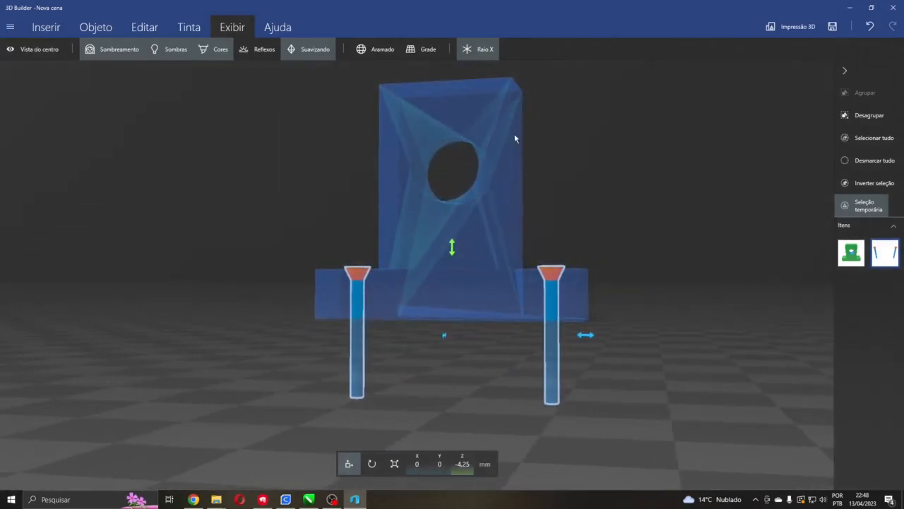
{"action": "left_click_drag", "start_coordinate": [452, 249], "coordinate": [452, 252]}
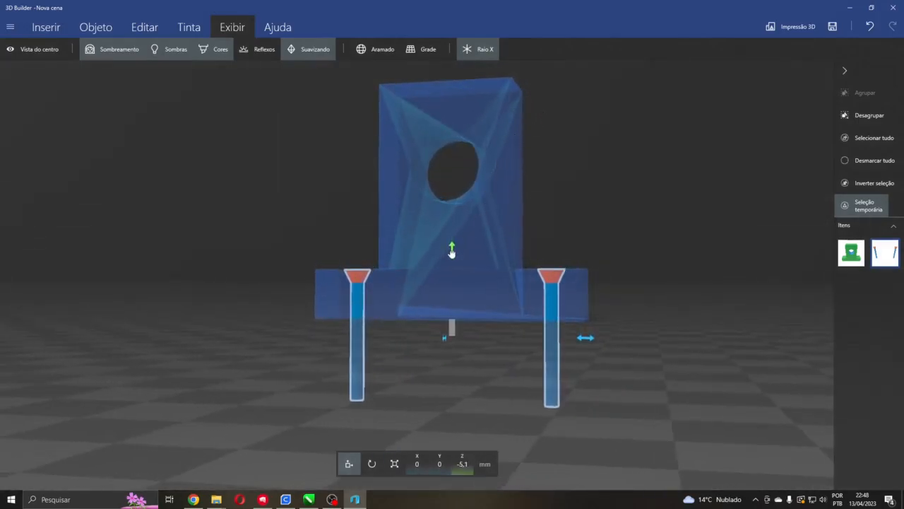
Stretch the grouped screws upward to a Z size of about 40.76 mm so their heads reach the feet's top surfaces
{"action": "left_click", "coordinate": [394, 464]}
{"action": "left_click_drag", "start_coordinate": [454, 254], "coordinate": [452, 247]}
{"action": "left_click_drag", "start_coordinate": [610, 236], "coordinate": [605, 348]}
{"action": "left_click_drag", "start_coordinate": [613, 281], "coordinate": [609, 226]}
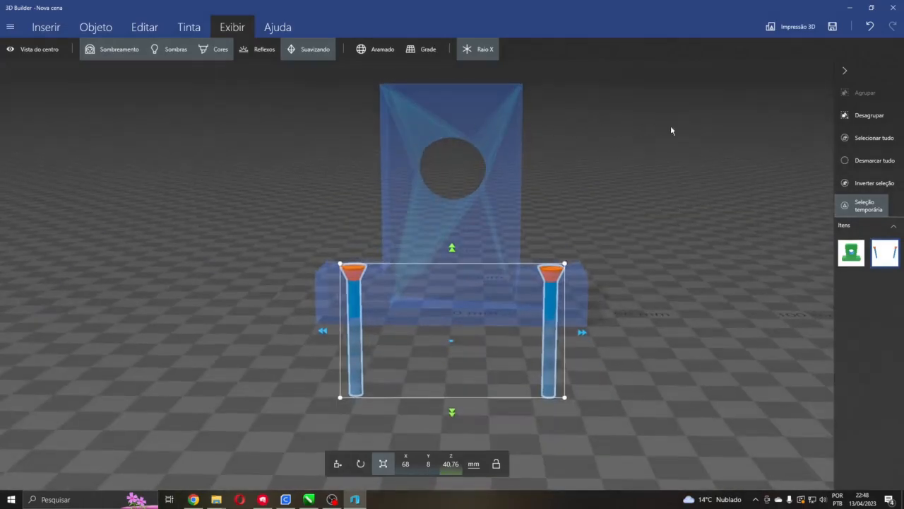
{"action": "left_click", "coordinate": [852, 141]}
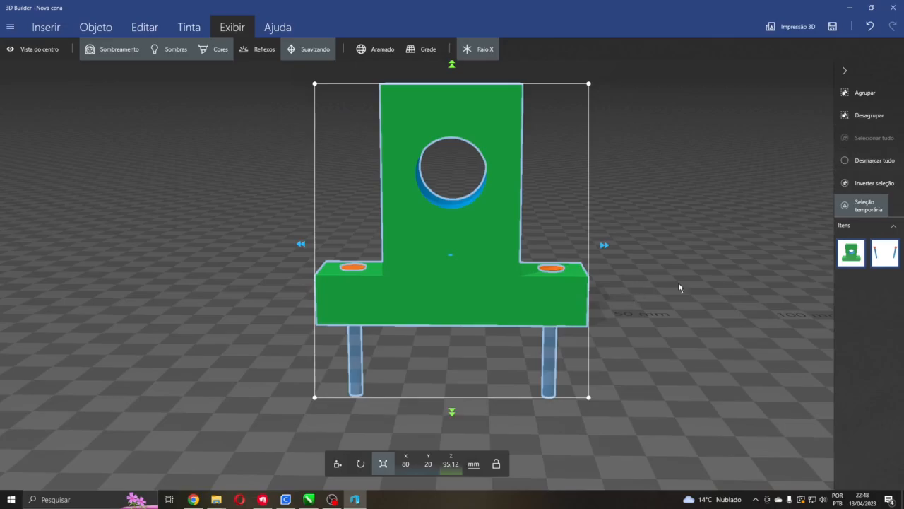
{"action": "left_click", "coordinate": [886, 160]}
{"action": "left_click", "coordinate": [551, 353]}
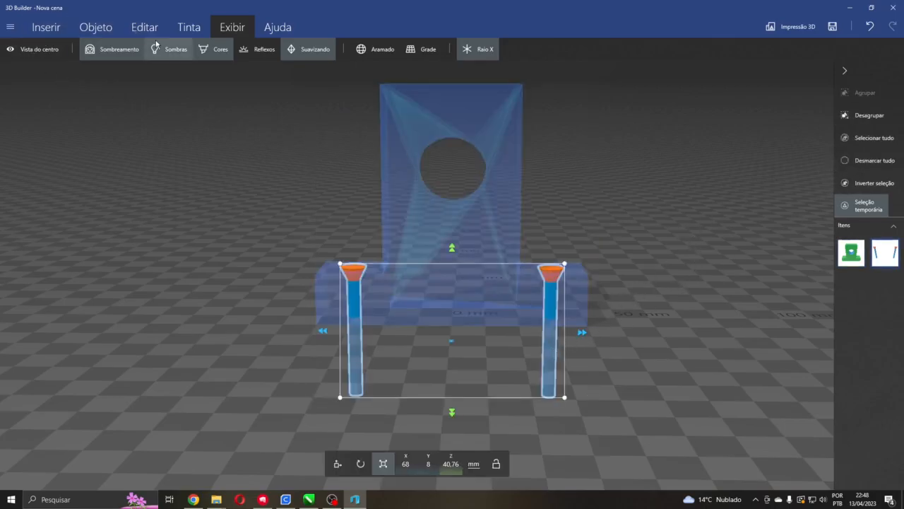
Duplicate the grouped screws and move the copy along X clear of the pillow block, to an X position of about -103.84 mm
{"action": "left_click", "coordinate": [96, 27]}
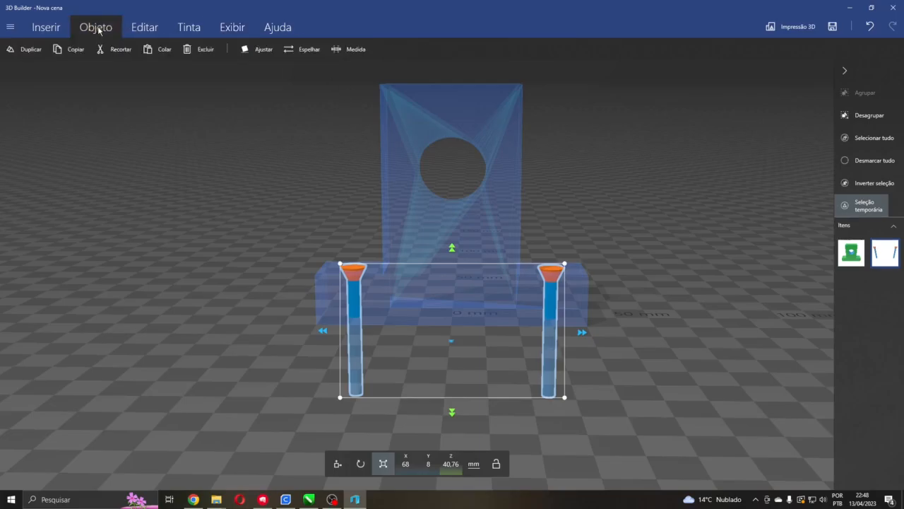
{"action": "left_click", "coordinate": [21, 49]}
{"action": "left_click", "coordinate": [338, 463]}
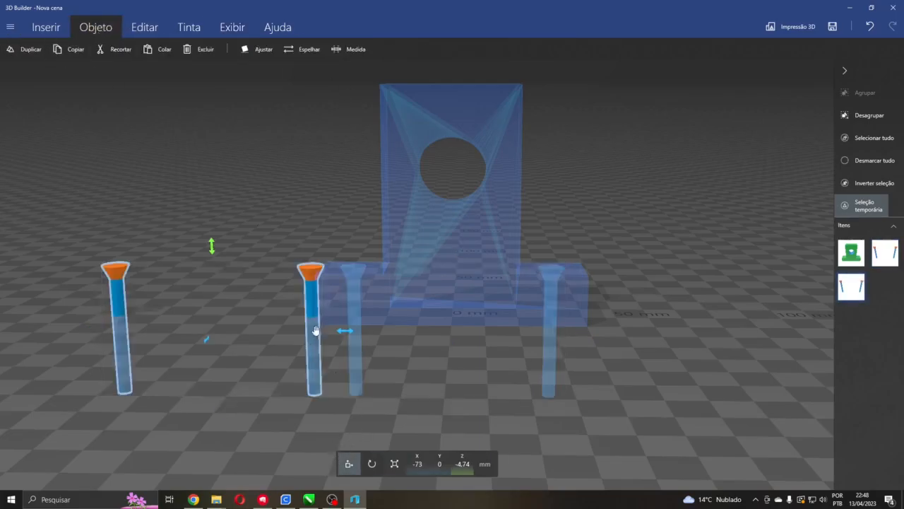
{"action": "left_click_drag", "start_coordinate": [346, 332], "coordinate": [245, 328]}
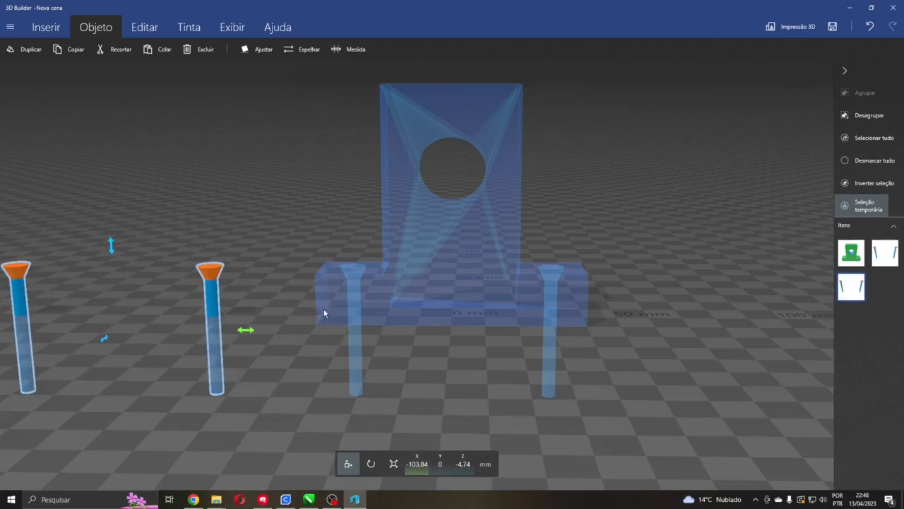
Select the original screw group inside the pillow block and paint the screw in the block's left foot yellow
{"action": "left_click_drag", "start_coordinate": [203, 210], "coordinate": [222, 185]}
{"action": "left_click_drag", "start_coordinate": [157, 145], "coordinate": [127, 189]}
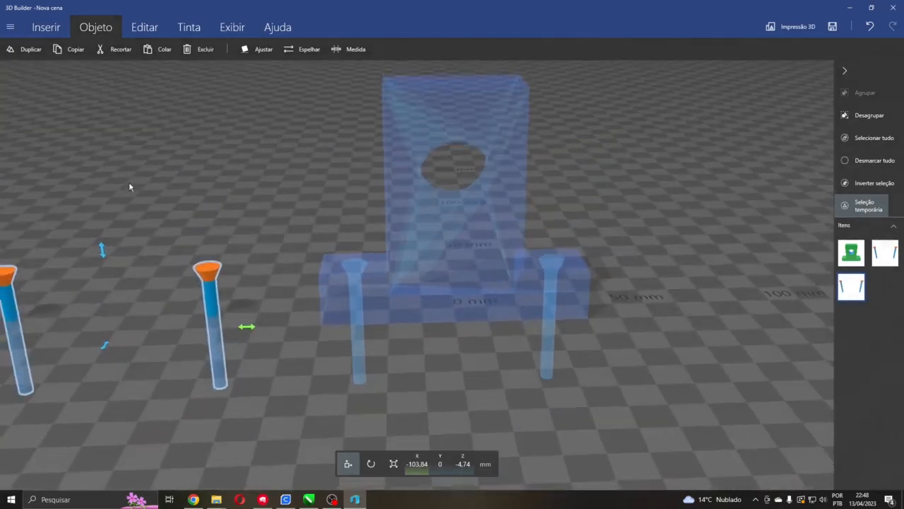
{"action": "right_click_drag", "start_coordinate": [127, 189], "coordinate": [203, 121]}
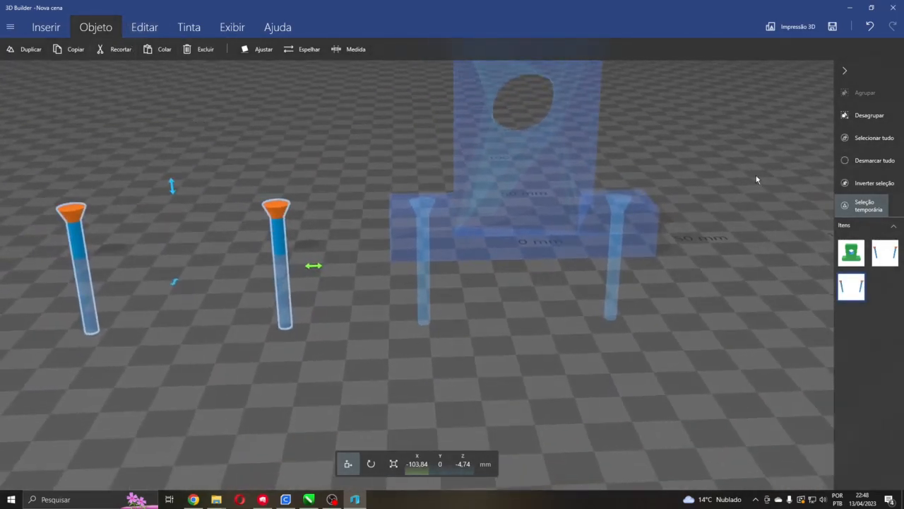
{"action": "left_click", "coordinate": [869, 160]}
{"action": "left_click", "coordinate": [423, 278]}
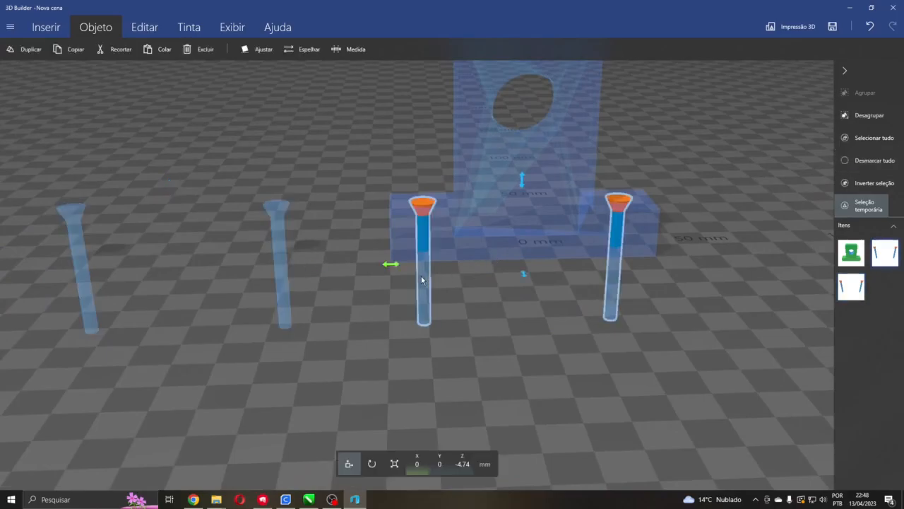
{"action": "left_click", "coordinate": [190, 28]}
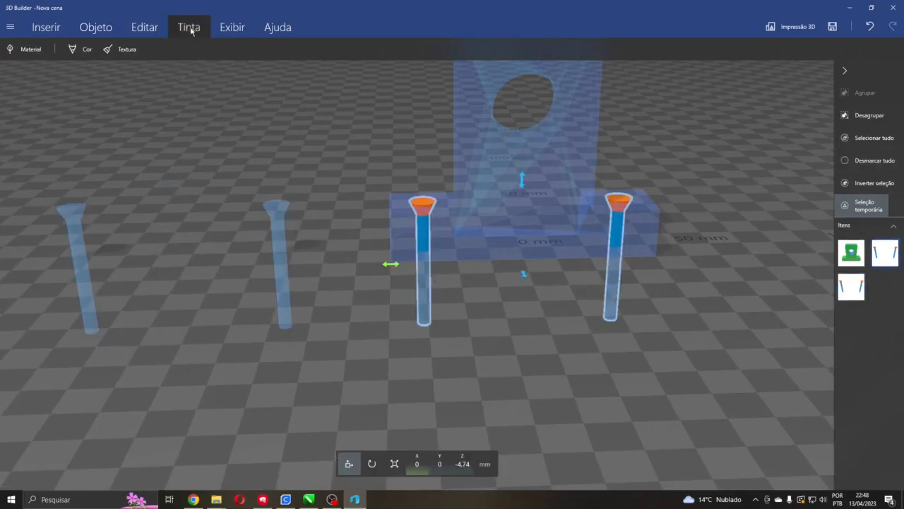
{"action": "left_click", "coordinate": [78, 49]}
{"action": "left_click", "coordinate": [422, 201]}
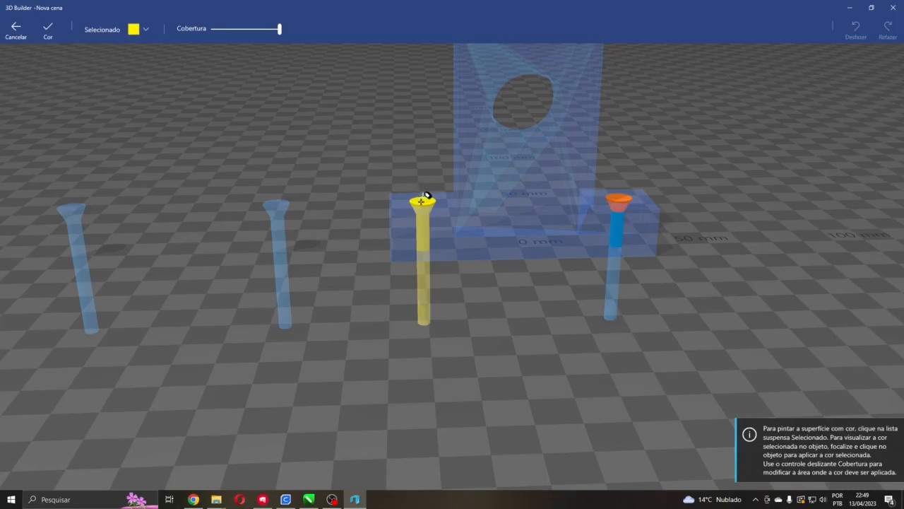
Paint the second screw standing in the bracket's base yellow, apply the color and clear the selection
{"action": "left_click", "coordinate": [617, 202]}
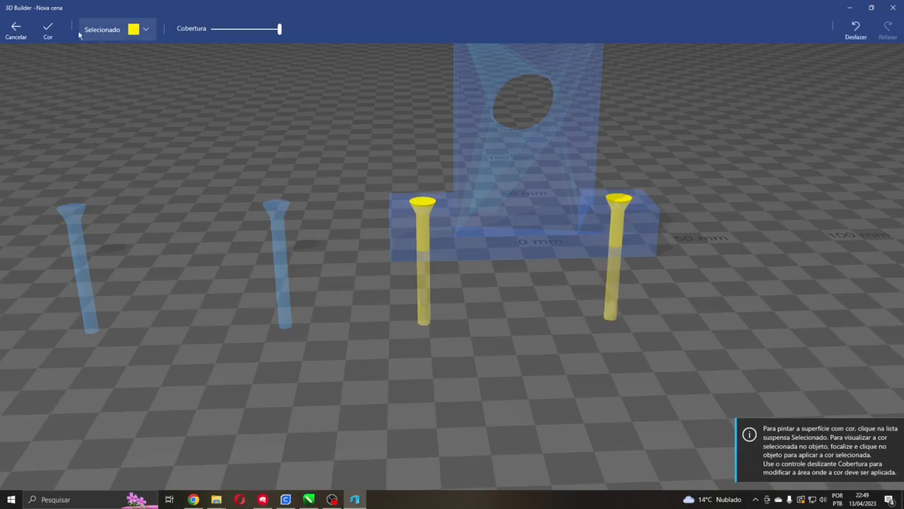
{"action": "left_click", "coordinate": [47, 28]}
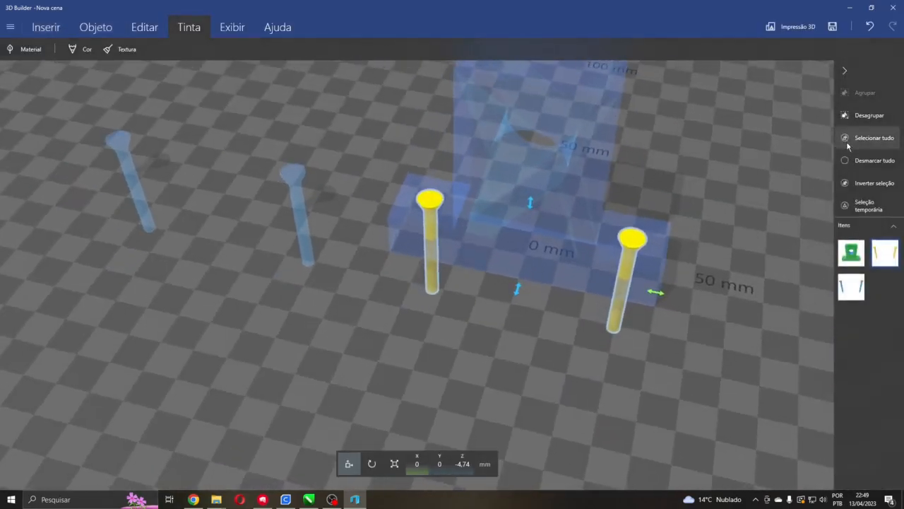
{"action": "left_click", "coordinate": [865, 161]}
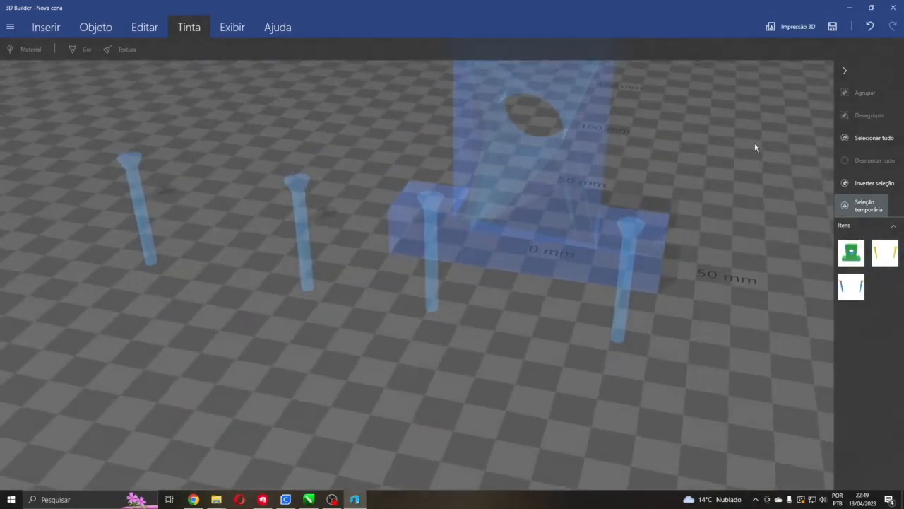
Select the pair of yellow screws and turn off the X-ray display
{"action": "left_click", "coordinate": [619, 294]}
{"action": "left_click", "coordinate": [233, 27]}
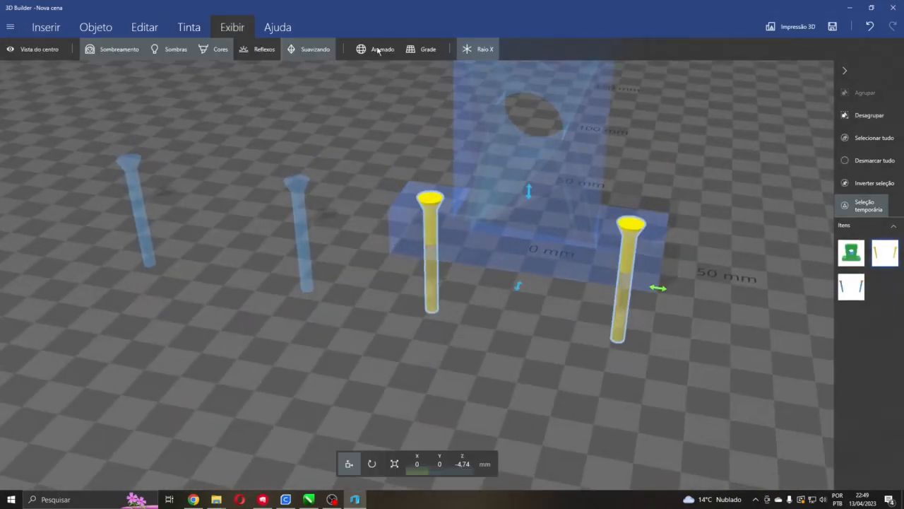
{"action": "left_click", "coordinate": [478, 50]}
{"action": "left_click_drag", "start_coordinate": [452, 301], "coordinate": [520, 270]}
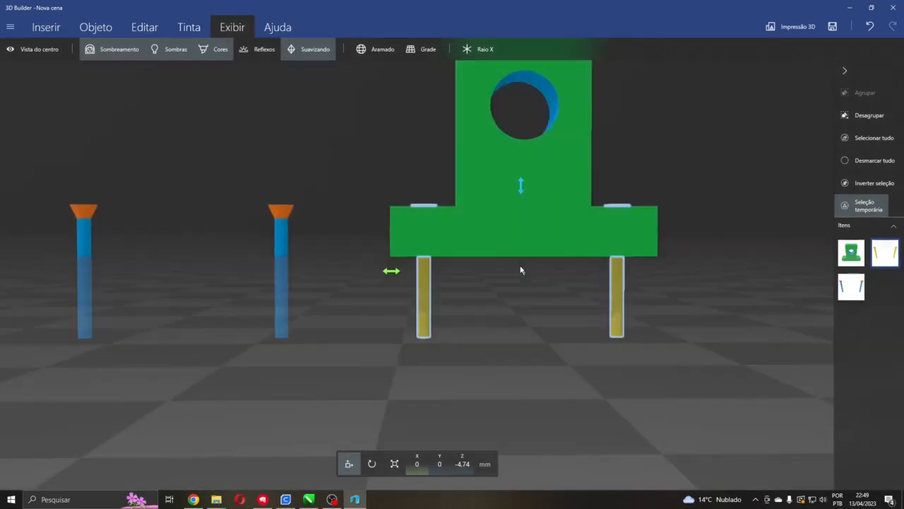
Subtract the pair of yellow screws from the green bracket to cut countersunk holes in its base
{"action": "left_click", "coordinate": [846, 162]}
{"action": "left_click", "coordinate": [424, 293]}
{"action": "left_click", "coordinate": [146, 25]}
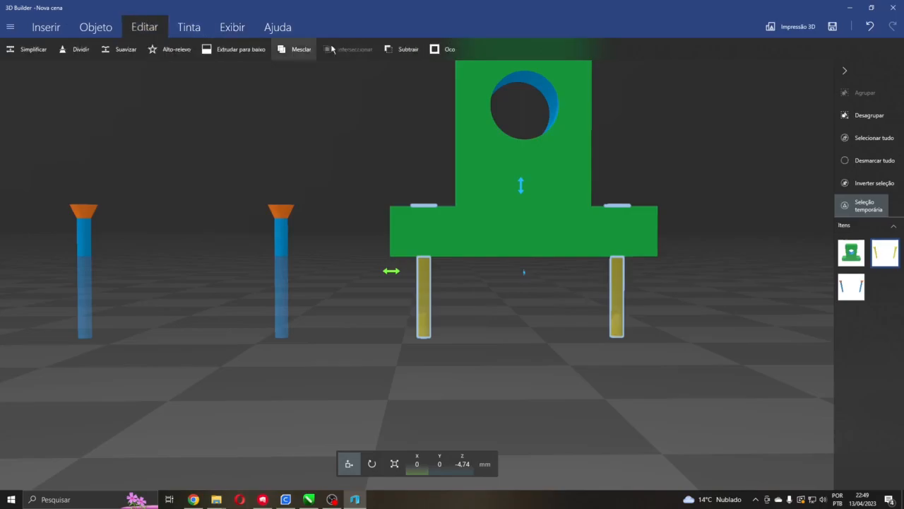
{"action": "left_click", "coordinate": [401, 50]}
{"action": "left_click_drag", "start_coordinate": [646, 110], "coordinate": [649, 342]}
{"action": "scroll", "coordinate": [649, 342], "scroll_direction": "down", "scroll_amount": 5}
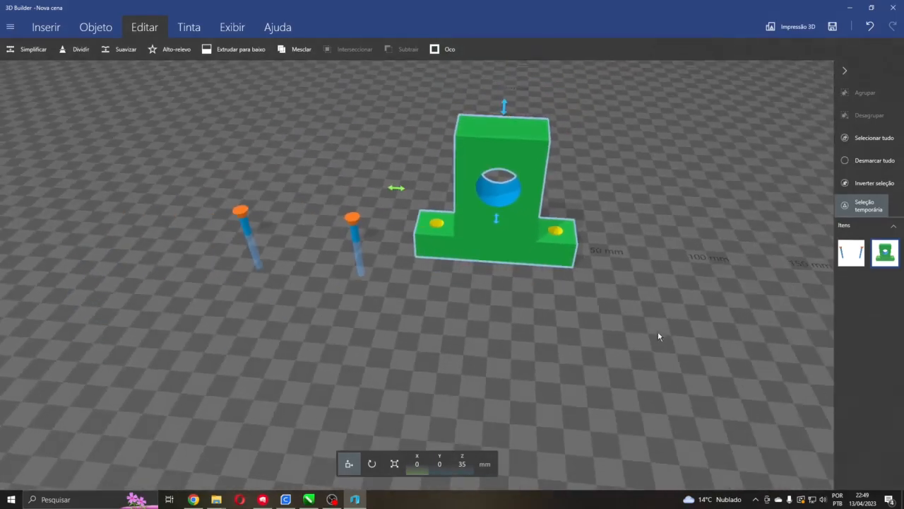
Move the bracket to Y -10 mm and set its X position to 0
{"action": "left_click_drag", "start_coordinate": [506, 171], "coordinate": [528, 180]}
{"action": "left_click_drag", "start_coordinate": [688, 299], "coordinate": [389, 241]}
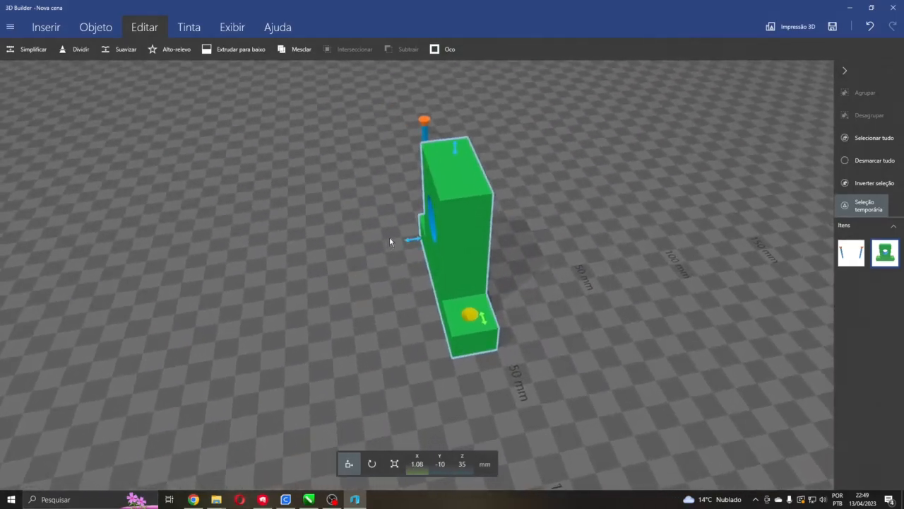
{"action": "left_click", "coordinate": [418, 464]}
{"action": "type", "text": "0"}
{"action": "key", "text": "Return"}
{"action": "left_click_drag", "start_coordinate": [410, 430], "coordinate": [589, 301]}
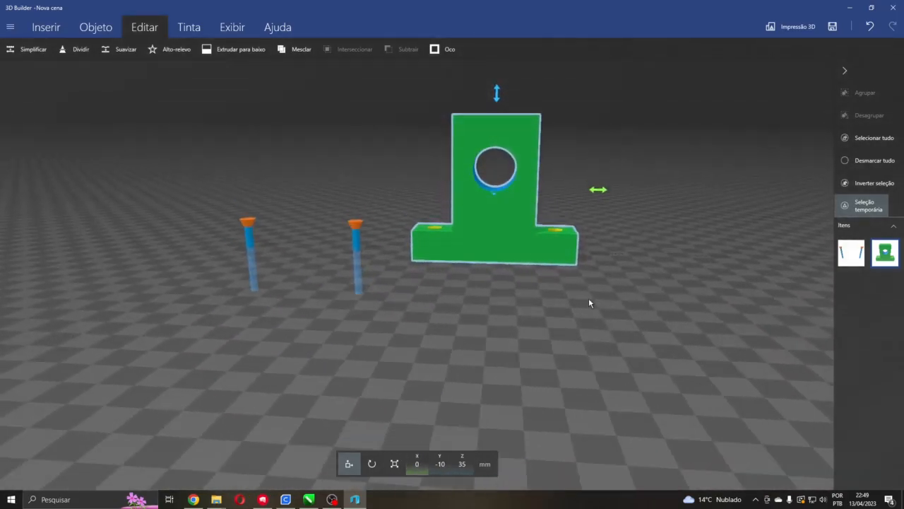
Insert a cube and set its X size to 5 mm
{"action": "left_click", "coordinate": [39, 26]}
{"action": "left_click", "coordinate": [152, 50]}
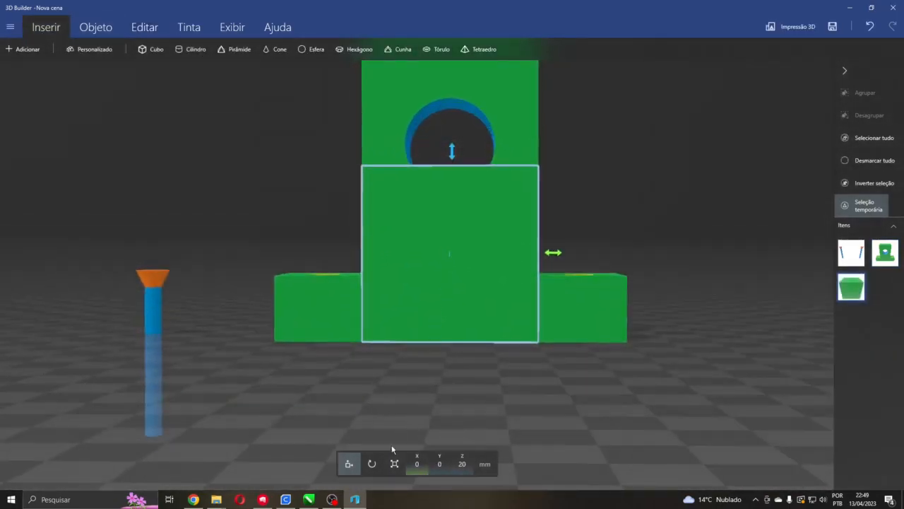
{"action": "left_click", "coordinate": [393, 464]}
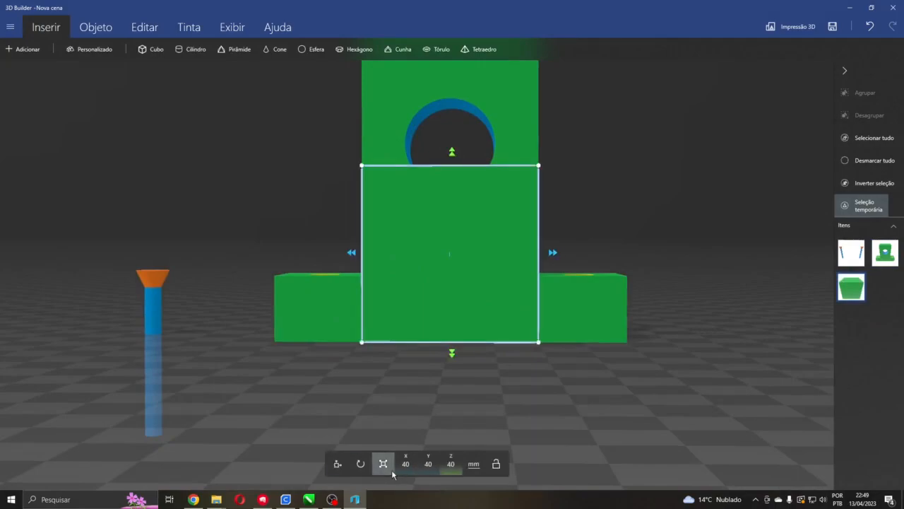
{"action": "left_click", "coordinate": [351, 253]}
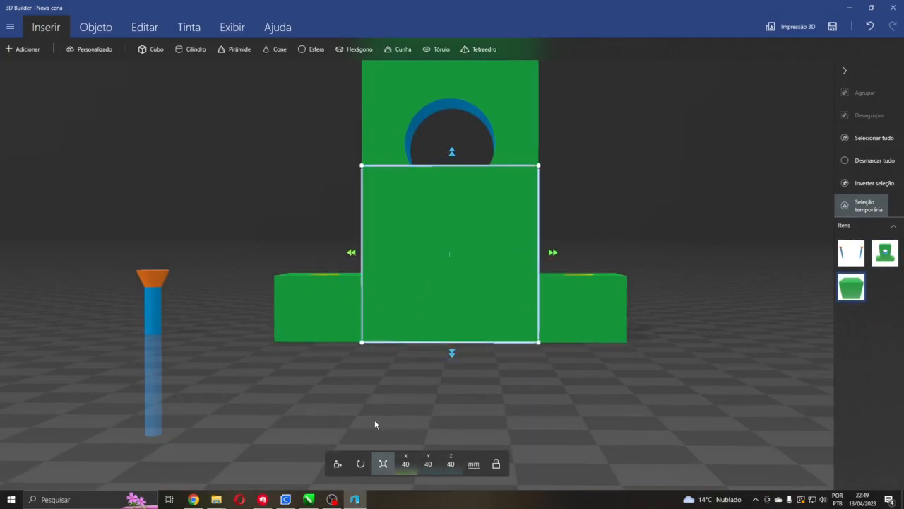
{"action": "type", "text": "5"}
{"action": "key", "text": "Return"}
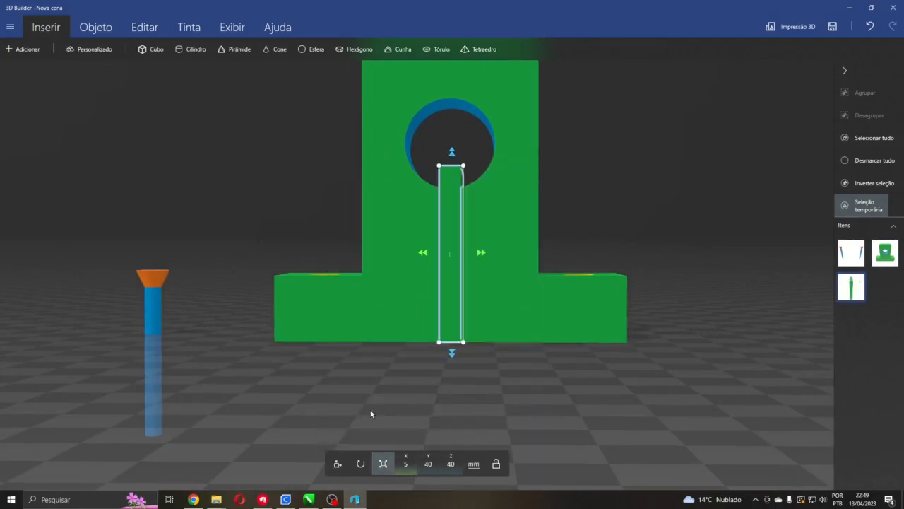
Move the thin block along Y to about -12 mm so it protrudes through both faces of the bracket
{"action": "left_click_drag", "start_coordinate": [508, 340], "coordinate": [294, 412]}
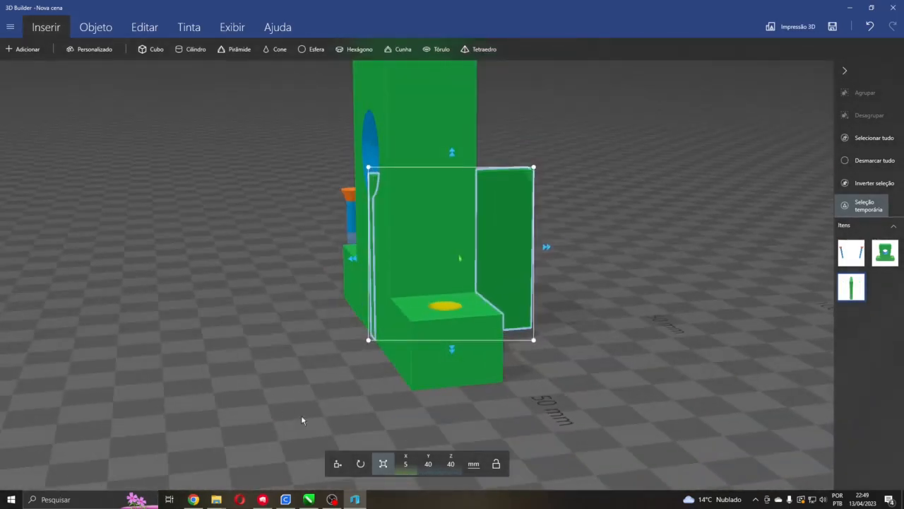
{"action": "left_click", "coordinate": [337, 463]}
{"action": "left_click_drag", "start_coordinate": [351, 260], "coordinate": [301, 262]}
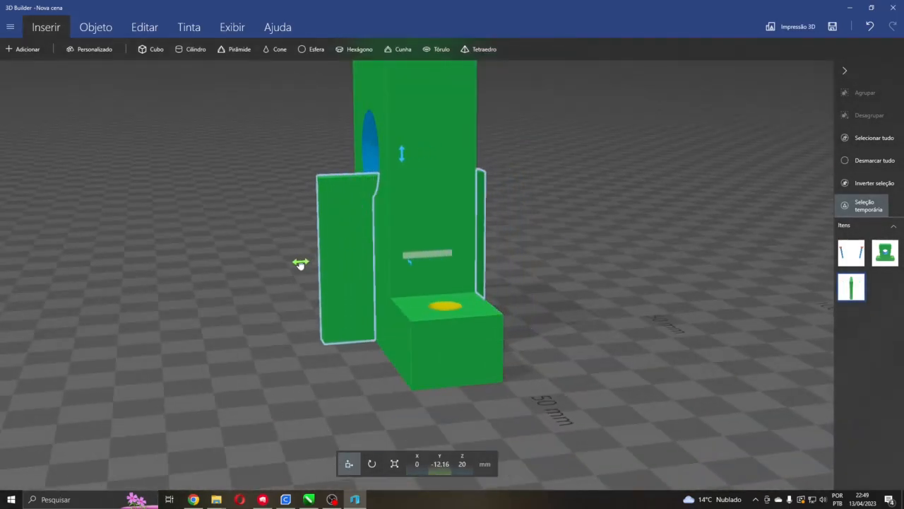
{"action": "scroll", "coordinate": [254, 315], "scroll_direction": "up", "scroll_amount": 2}
{"action": "left_click_drag", "start_coordinate": [253, 311], "coordinate": [497, 270]}
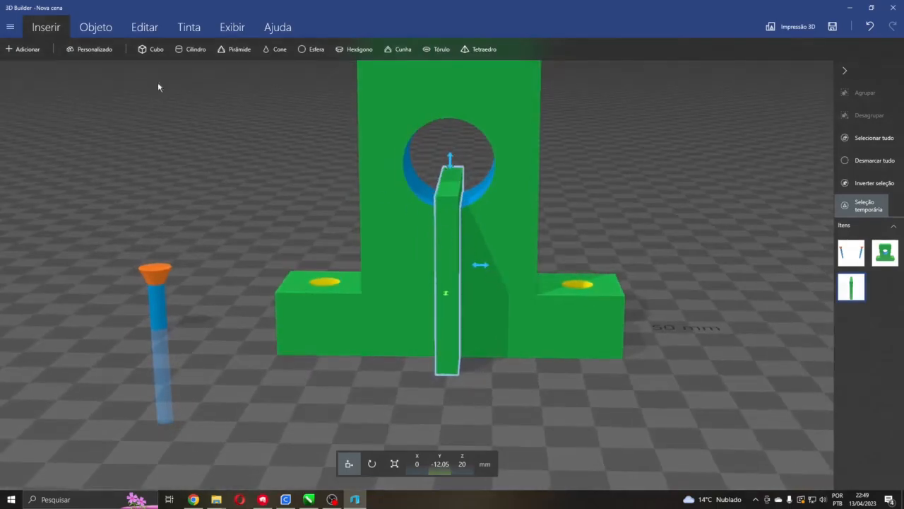
Paint the thin block yellow and apply the color
{"action": "left_click", "coordinate": [144, 27]}
{"action": "left_click", "coordinate": [188, 26]}
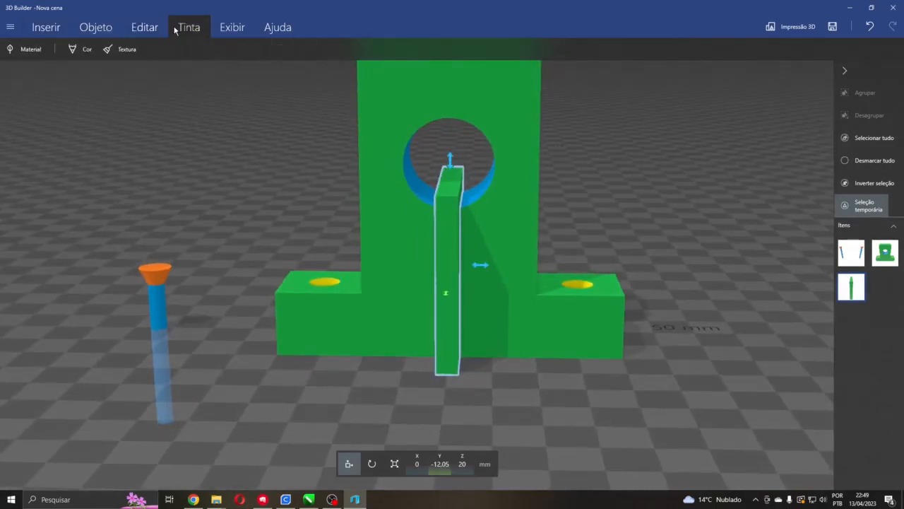
{"action": "left_click", "coordinate": [83, 49]}
{"action": "left_click", "coordinate": [440, 207]}
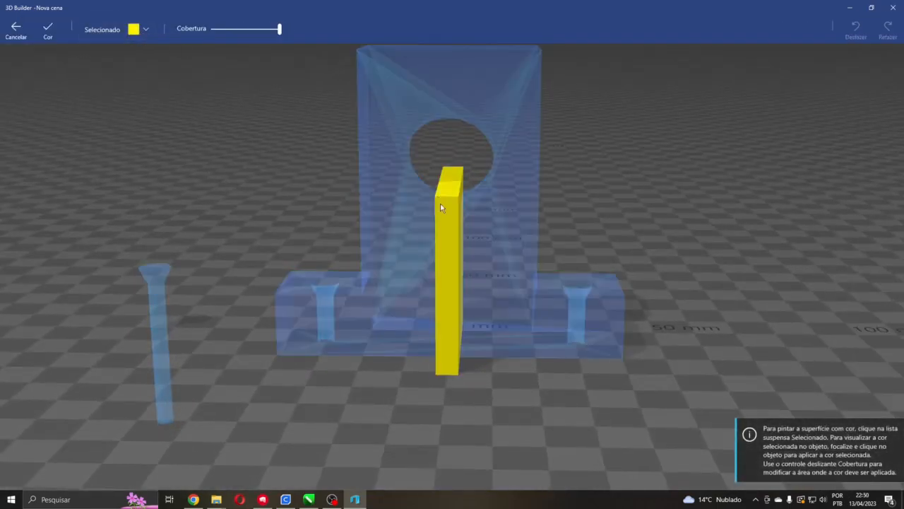
{"action": "left_click", "coordinate": [48, 30]}
{"action": "mouse_move", "coordinate": [167, 90]}
{"action": "left_mouse_down"}
{"action": "mouse_move", "coordinate": [321, 178]}
{"action": "mouse_move", "coordinate": [172, 135]}
{"action": "left_mouse_up"}
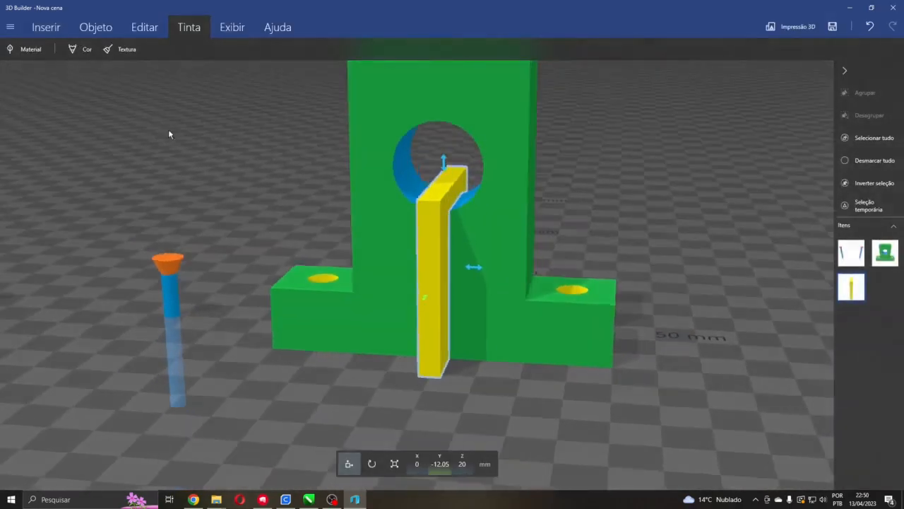
Raise the yellow block to about Z 63.4 mm so its lower end sits inside the bracket's large hole
{"action": "scroll", "coordinate": [360, 164], "scroll_direction": "down", "scroll_amount": 3}
{"action": "left_click_drag", "start_coordinate": [447, 224], "coordinate": [406, 99]}
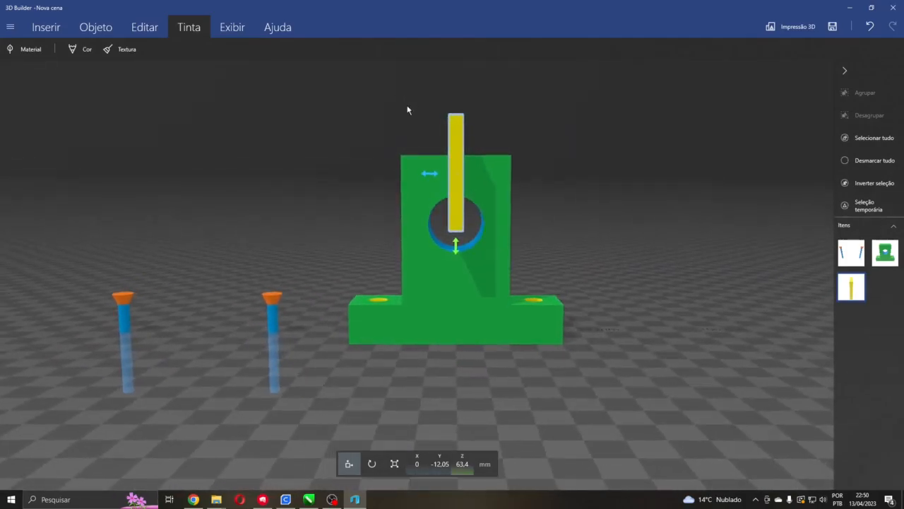
{"action": "left_click_drag", "start_coordinate": [228, 117], "coordinate": [283, 216]}
{"action": "scroll", "coordinate": [351, 218], "scroll_direction": "up", "scroll_amount": 4}
{"action": "left_click_drag", "start_coordinate": [351, 221], "coordinate": [271, 177]}
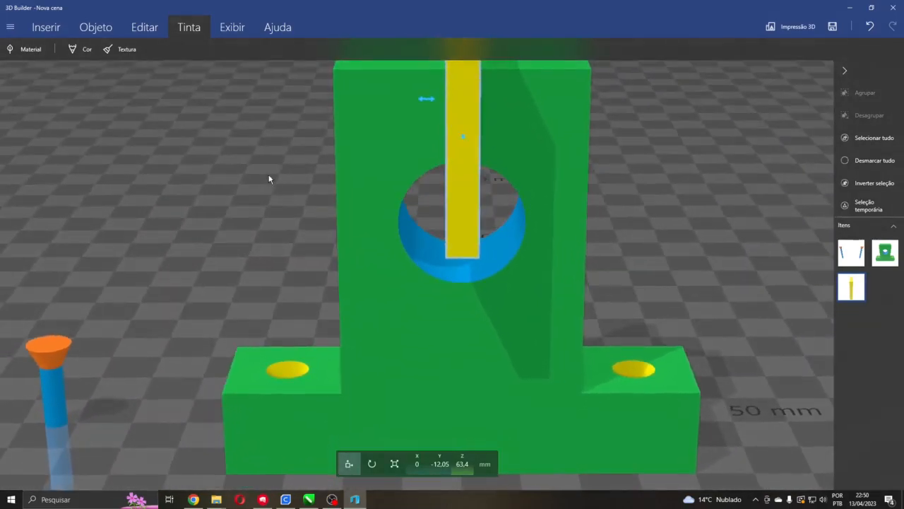
Set the yellow block's X size to 3 mm
{"action": "left_click", "coordinate": [395, 463]}
{"action": "scroll", "coordinate": [236, 225], "scroll_direction": "down", "scroll_amount": 4}
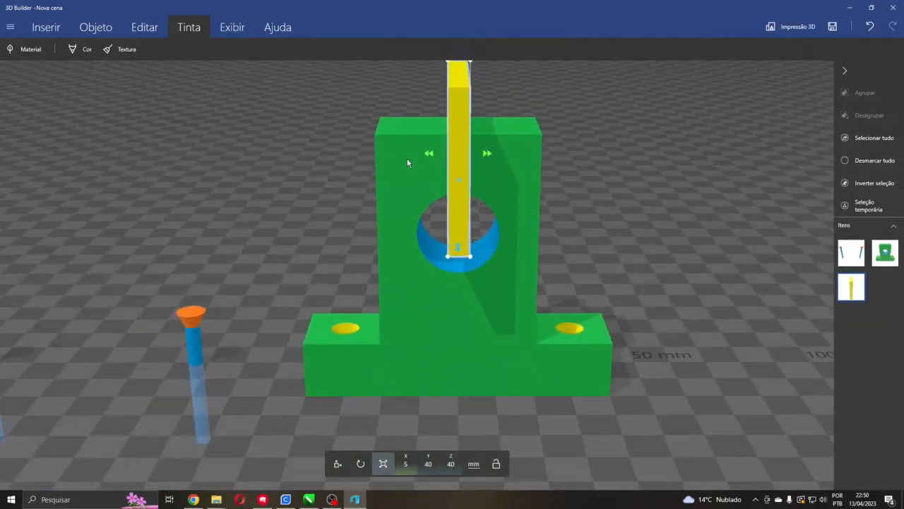
{"action": "left_click", "coordinate": [406, 464]}
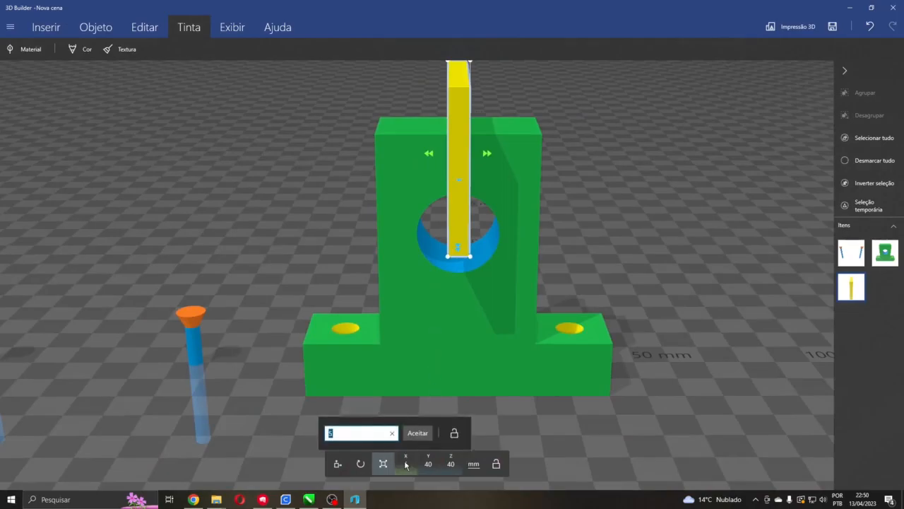
{"action": "type", "text": "3"}
{"action": "key", "text": "Return"}
{"action": "left_click_drag", "start_coordinate": [623, 276], "coordinate": [262, 197]}
{"action": "left_click_drag", "start_coordinate": [147, 106], "coordinate": [224, 152]}
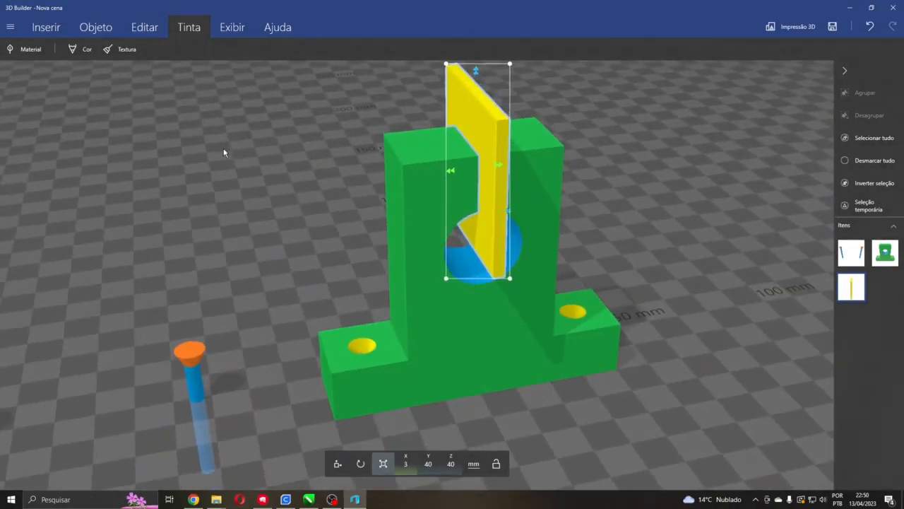
Subtract the yellow block from the bracket to cut a slot from its top edge into the large hole
{"action": "left_click", "coordinate": [145, 28]}
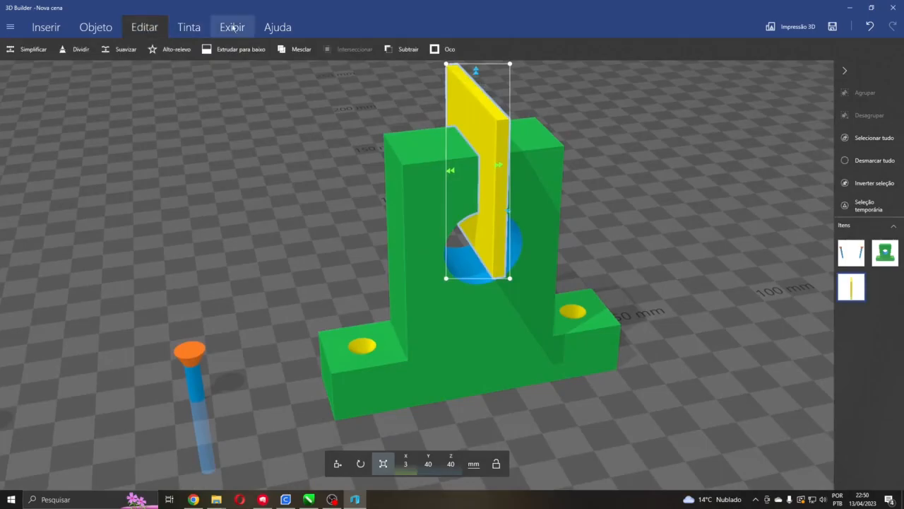
{"action": "left_click", "coordinate": [400, 50]}
{"action": "left_click_drag", "start_coordinate": [219, 131], "coordinate": [261, 137]}
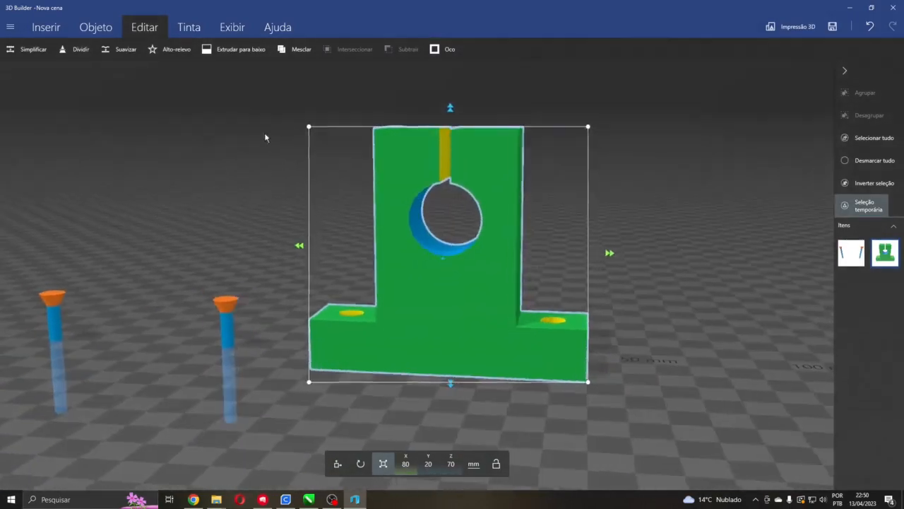
{"action": "left_click_drag", "start_coordinate": [460, 159], "coordinate": [668, 161]}
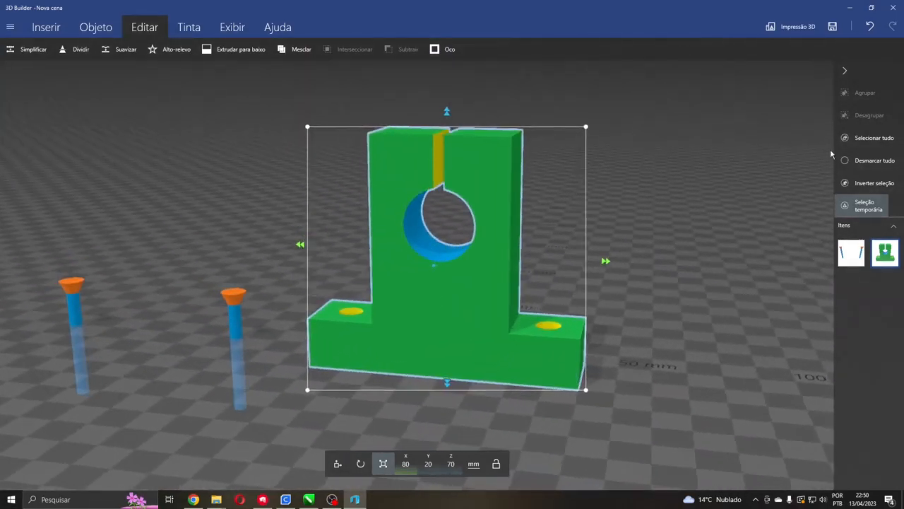
Clear the bracket selection and ungroup the two orange-and-blue screws standing beside it
{"action": "left_click", "coordinate": [865, 161]}
{"action": "left_click", "coordinate": [237, 319]}
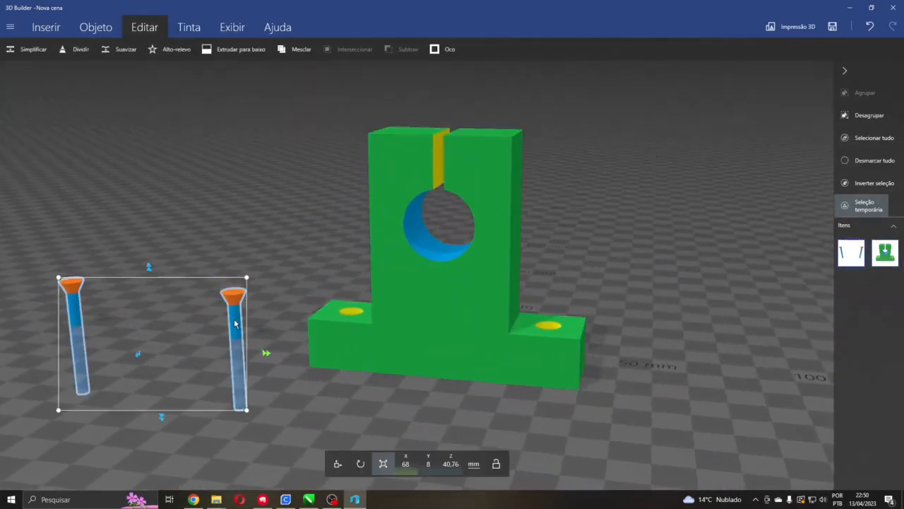
{"action": "left_click", "coordinate": [866, 160]}
{"action": "left_click_drag", "start_coordinate": [812, 176], "coordinate": [722, 173]}
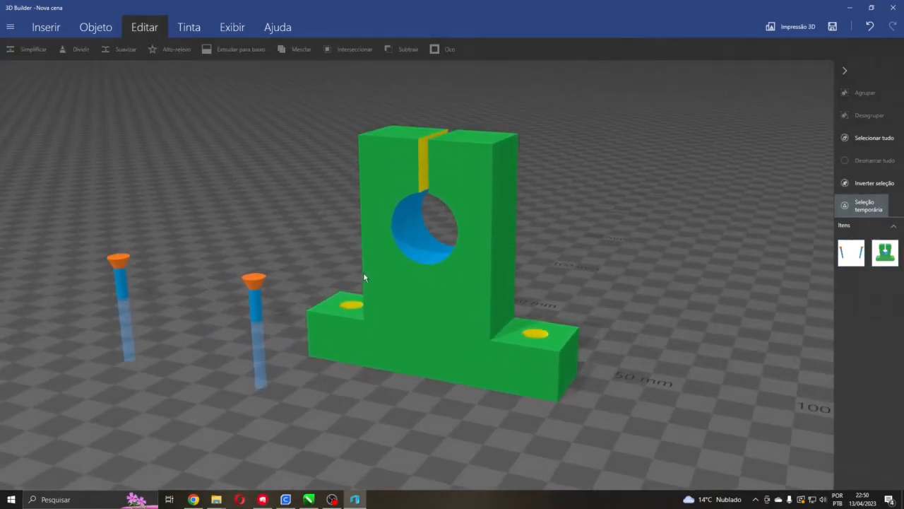
{"action": "left_click", "coordinate": [252, 302]}
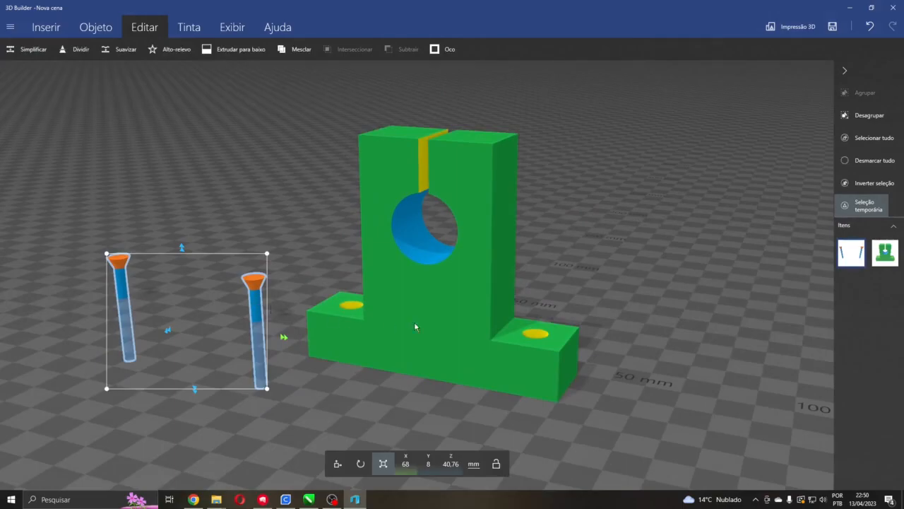
{"action": "left_click", "coordinate": [867, 115]}
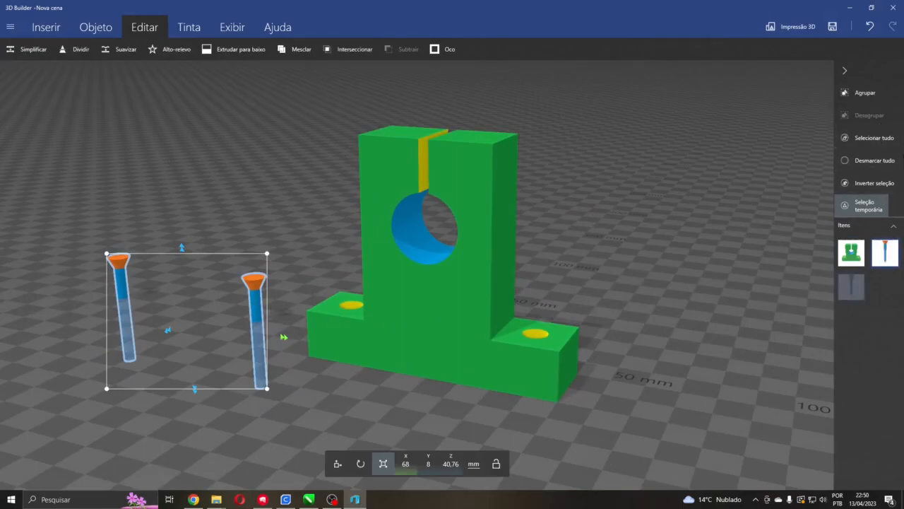
Delete the orange-and-blue screw farther from the bracket
{"action": "left_click", "coordinate": [871, 163]}
{"action": "left_click", "coordinate": [126, 267]}
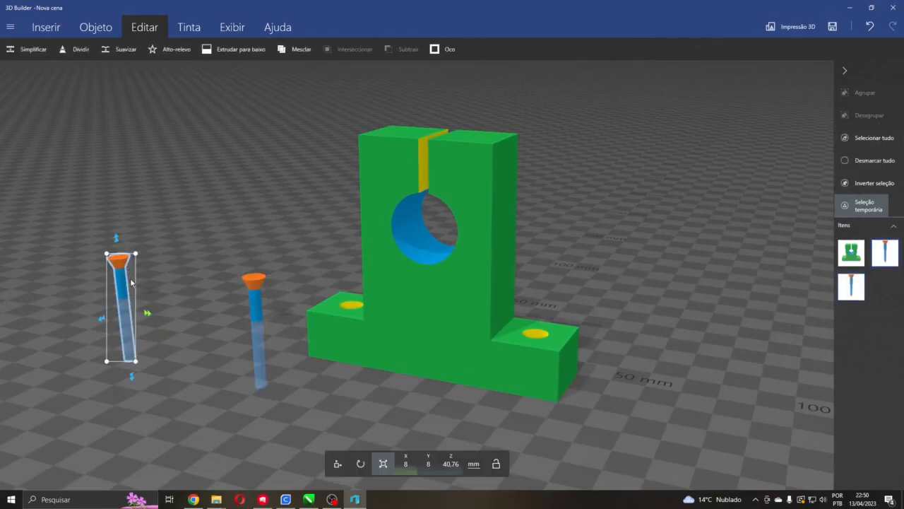
{"action": "key", "text": "Delete"}
Move the remaining screw to the opposite side of the bracket, at about X 53 mm and Z 46 mm
{"action": "left_click", "coordinate": [254, 307]}
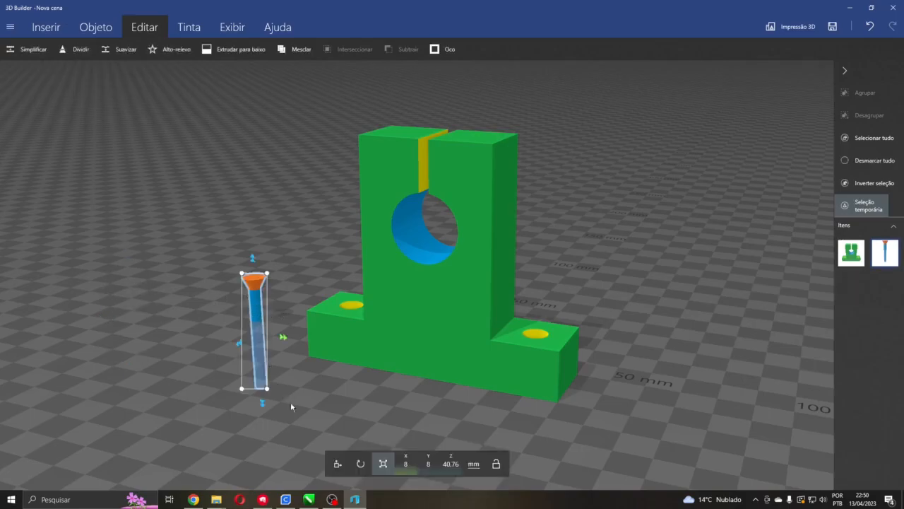
{"action": "left_click", "coordinate": [337, 464]}
{"action": "left_click_drag", "start_coordinate": [284, 339], "coordinate": [651, 137]}
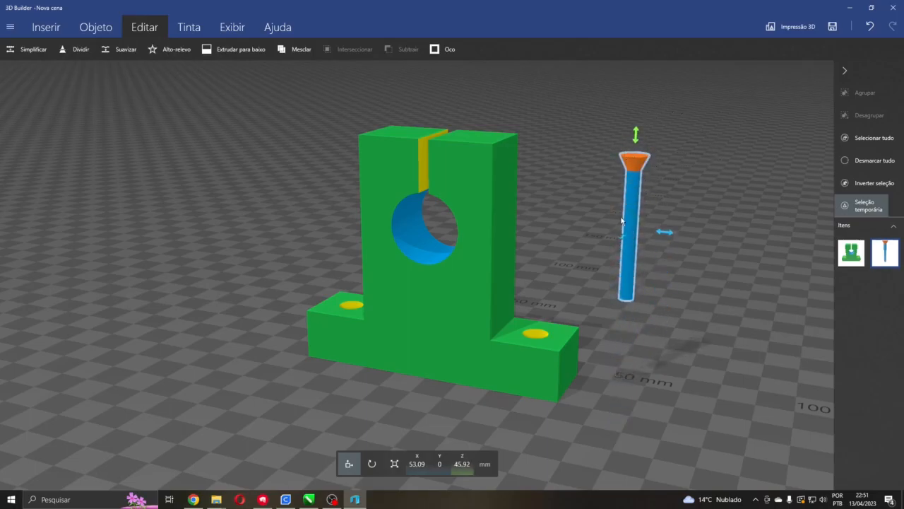
Position the orange-and-blue screw over the base's near hole, at X 30.44, Y -10 and Z 12.22 mm
{"action": "mouse_move", "coordinate": [531, 379]}
{"action": "right_mouse_down"}
{"action": "mouse_move", "coordinate": [527, 393]}
{"action": "mouse_move", "coordinate": [527, 362]}
{"action": "right_mouse_up"}
{"action": "left_click_drag", "start_coordinate": [668, 252], "coordinate": [572, 255]}
{"action": "left_click_drag", "start_coordinate": [549, 170], "coordinate": [571, 282]}
{"action": "right_click_drag", "start_coordinate": [571, 282], "coordinate": [479, 372]}
{"action": "left_click_drag", "start_coordinate": [479, 372], "coordinate": [506, 398]}
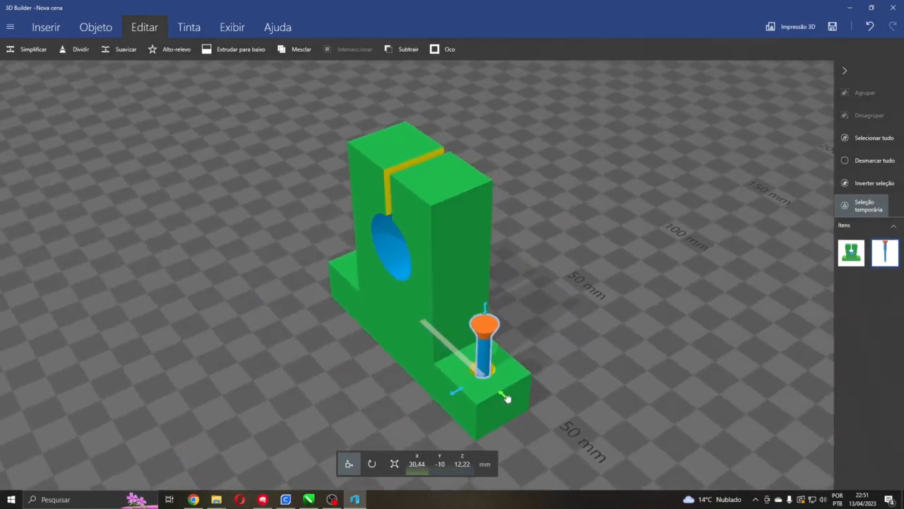
Raise the screw to about Z 49.6 mm and shift it away from the bracket to about X 54.6 mm
{"action": "left_click_drag", "start_coordinate": [480, 325], "coordinate": [727, 145]}
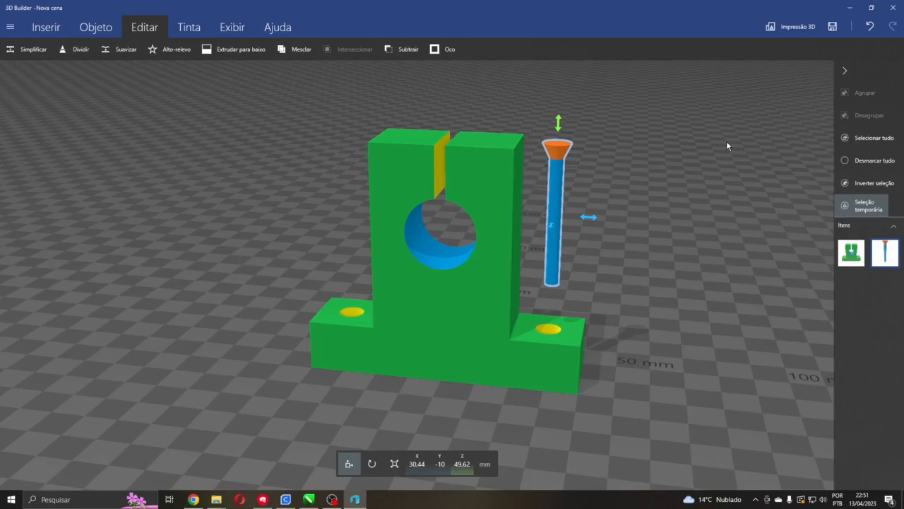
{"action": "left_click_drag", "start_coordinate": [653, 104], "coordinate": [646, 146]}
{"action": "left_click_drag", "start_coordinate": [562, 231], "coordinate": [524, 213]}
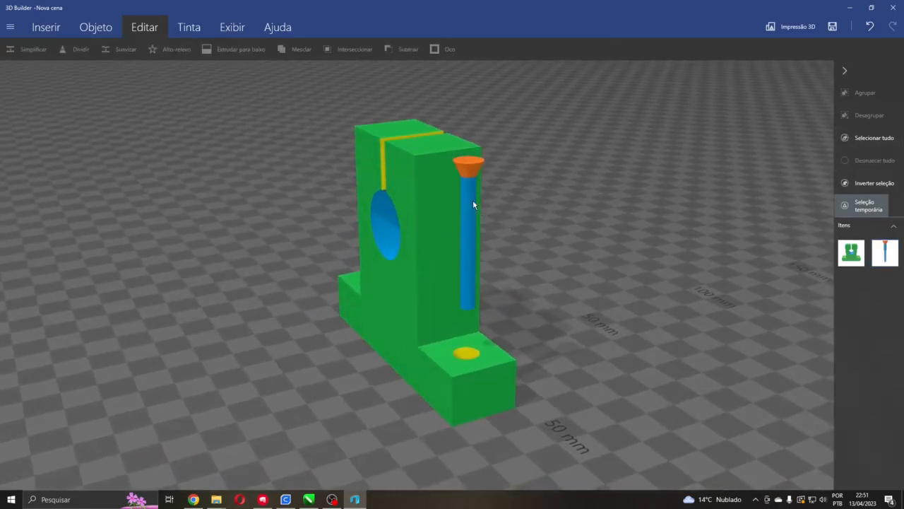
{"action": "left_click_drag", "start_coordinate": [493, 200], "coordinate": [601, 190]}
{"action": "left_click_drag", "start_coordinate": [552, 223], "coordinate": [622, 212]}
{"action": "left_click_drag", "start_coordinate": [552, 284], "coordinate": [601, 264]}
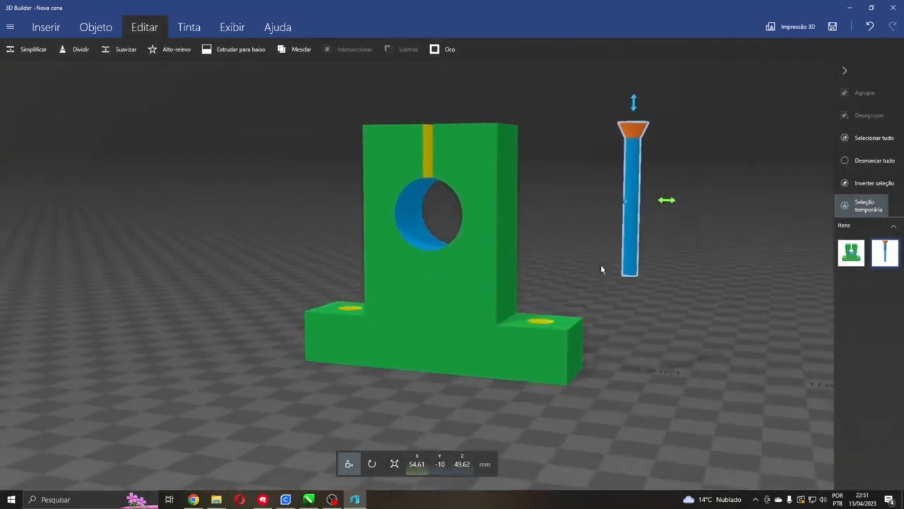
Rotate the screw 180 degrees so its head points down, and set its Densidade angle to 0
{"action": "left_click", "coordinate": [373, 464]}
{"action": "left_click_drag", "start_coordinate": [710, 224], "coordinate": [534, 200]}
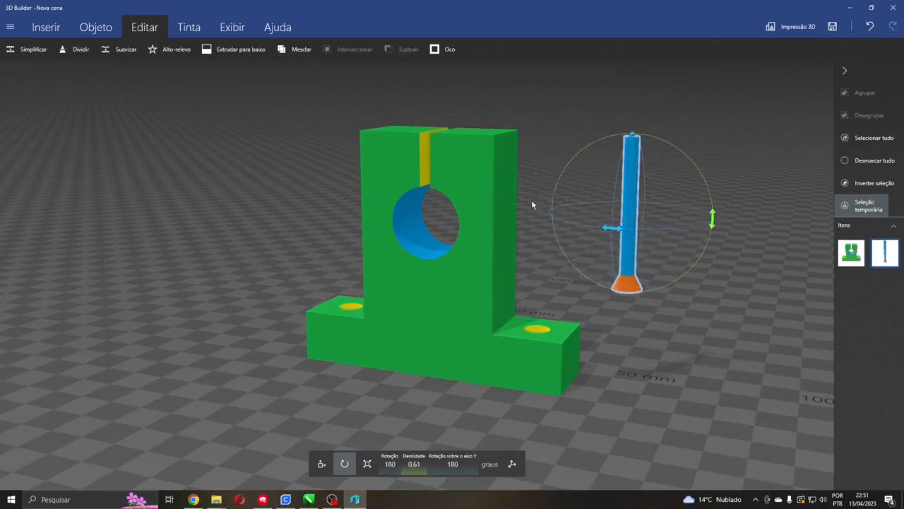
{"action": "left_click", "coordinate": [407, 471]}
{"action": "type", "text": "0"}
{"action": "left_click", "coordinate": [428, 439]}
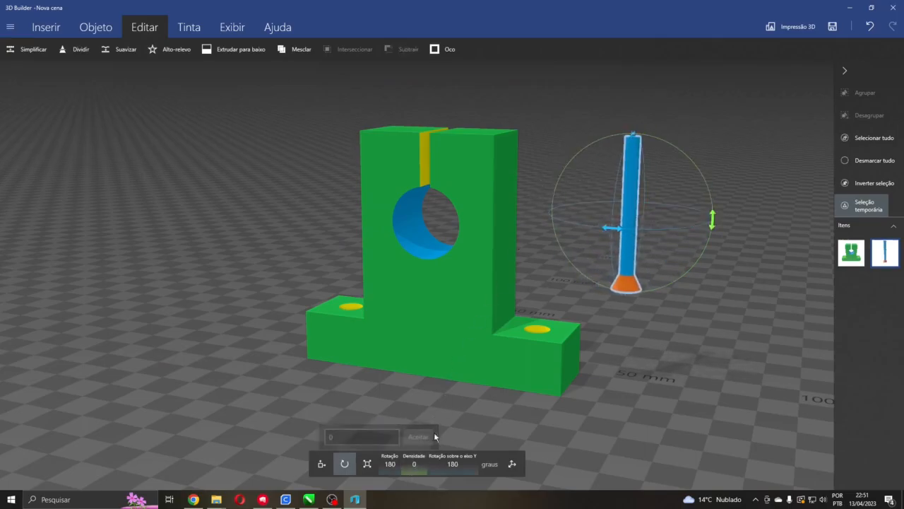
Delete the orange-and-blue screw beside the bracket
{"action": "left_click_drag", "start_coordinate": [677, 311], "coordinate": [703, 297]}
{"action": "left_click_drag", "start_coordinate": [573, 222], "coordinate": [550, 221]}
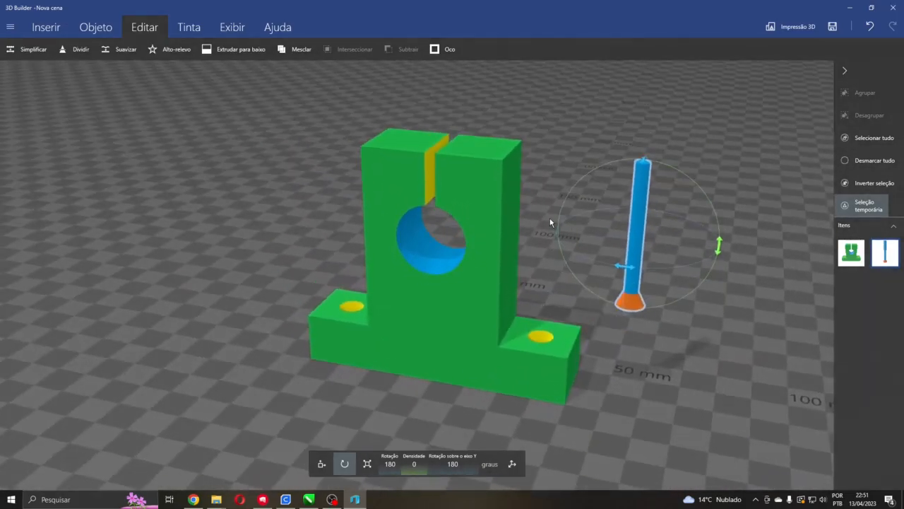
{"action": "key", "text": "Delete"}
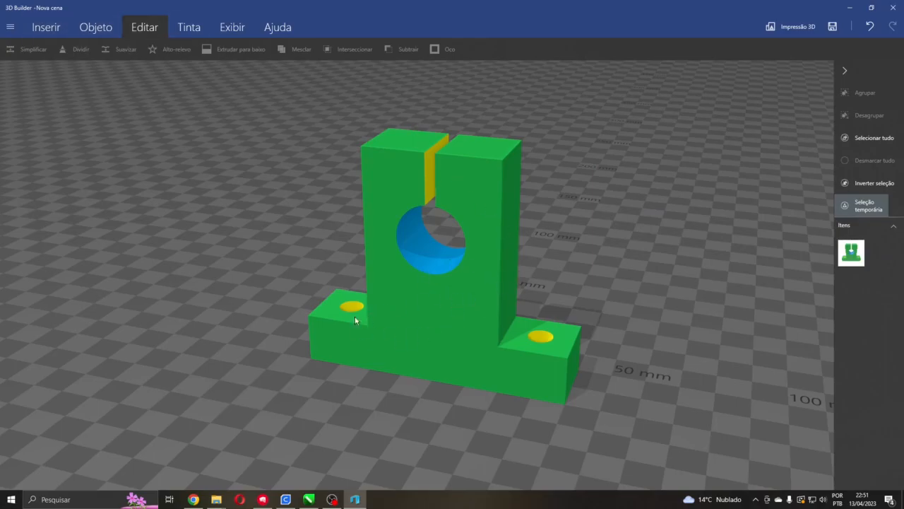
Insert a new cylinder and move it clear of the bracket, to about X -82.5 mm
{"action": "left_click", "coordinate": [45, 31]}
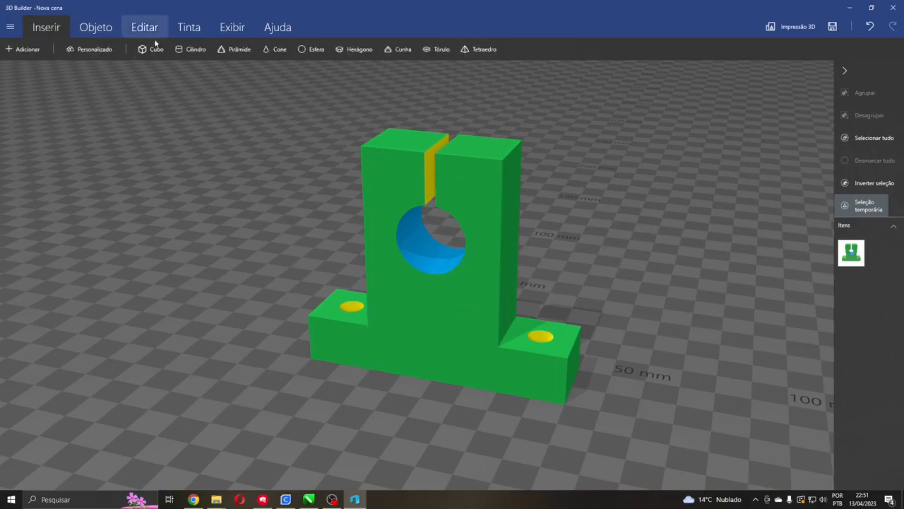
{"action": "left_click", "coordinate": [190, 54]}
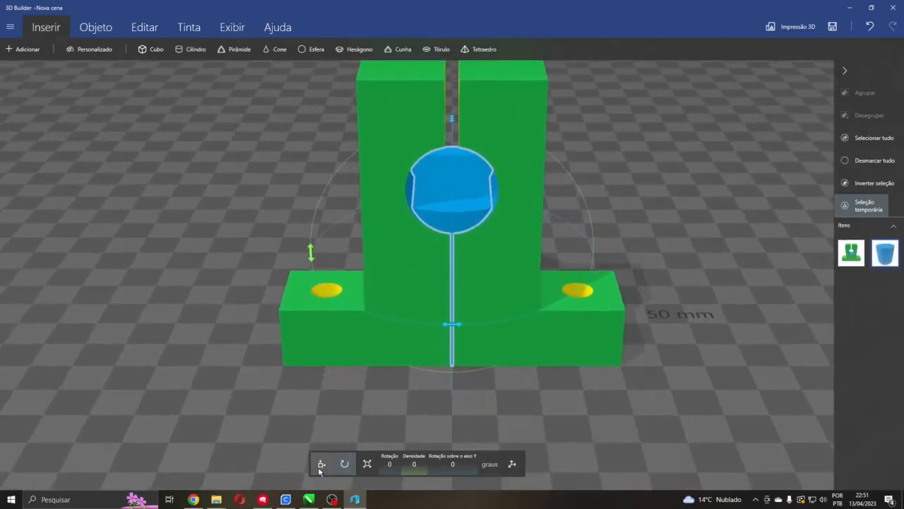
{"action": "left_click", "coordinate": [321, 463]}
{"action": "left_click_drag", "start_coordinate": [554, 252], "coordinate": [218, 253]}
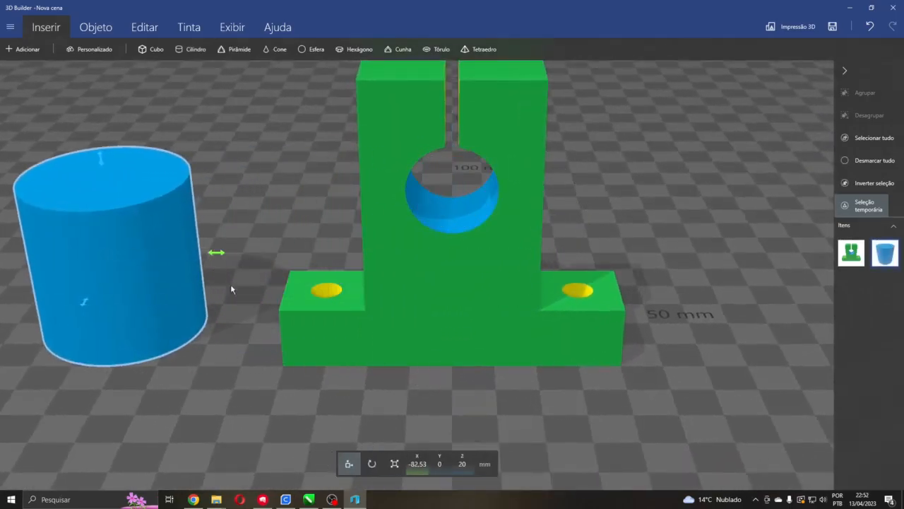
Move the bracket along the X axis away from the cylinder, to about X 82 mm
{"action": "left_click", "coordinate": [870, 161]}
{"action": "scroll", "coordinate": [717, 221], "scroll_direction": "down", "scroll_amount": 3}
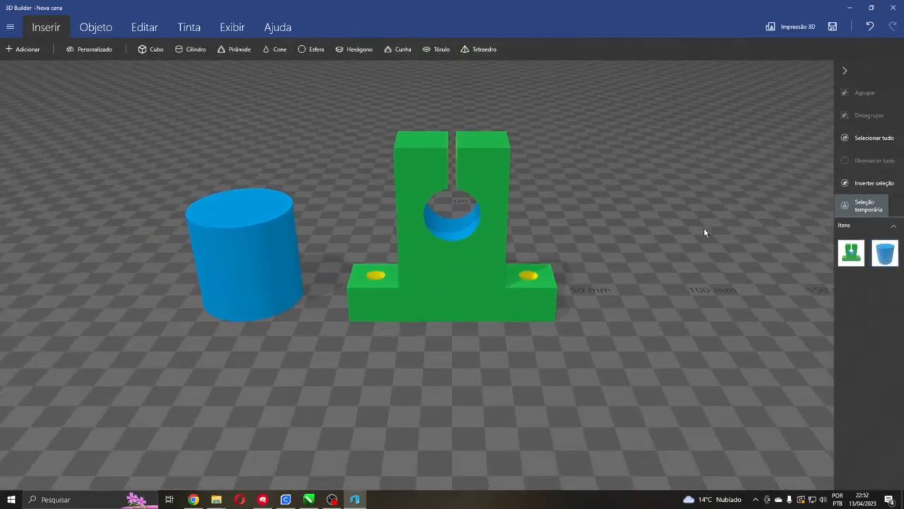
{"action": "left_click", "coordinate": [536, 282]}
{"action": "left_click_drag", "start_coordinate": [602, 230], "coordinate": [793, 226]}
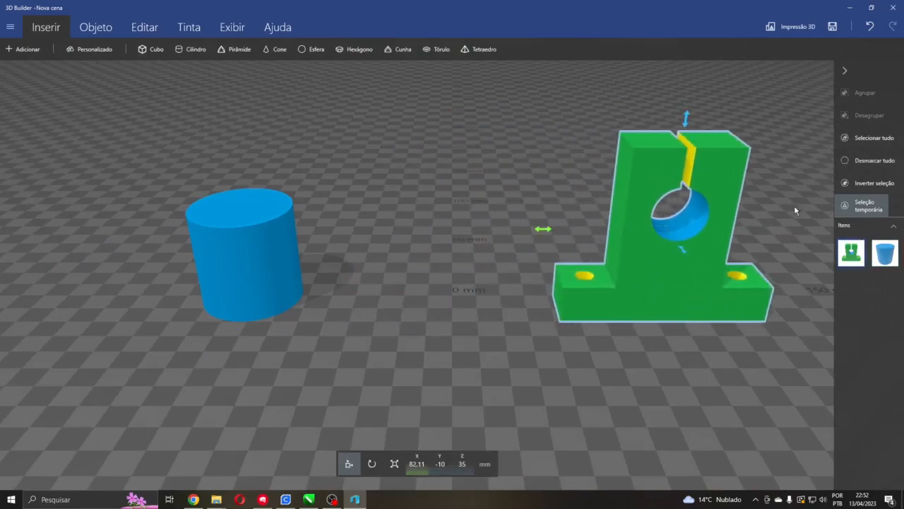
{"action": "left_click", "coordinate": [558, 218]}
Set the cylinder's X position to 0 mm
{"action": "left_click", "coordinate": [262, 254]}
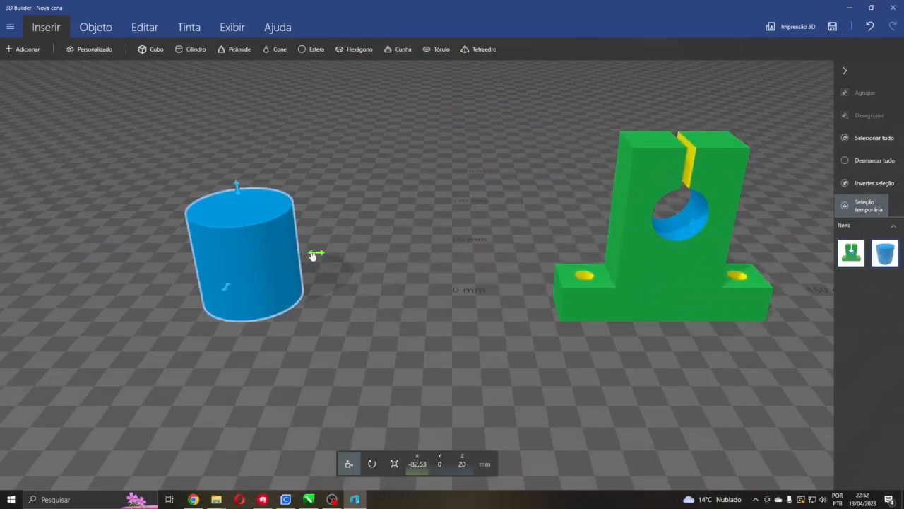
{"action": "left_click", "coordinate": [417, 463]}
{"action": "type", "text": "0"}
{"action": "key", "text": "Return"}
{"action": "left_click_drag", "start_coordinate": [492, 392], "coordinate": [549, 371]}
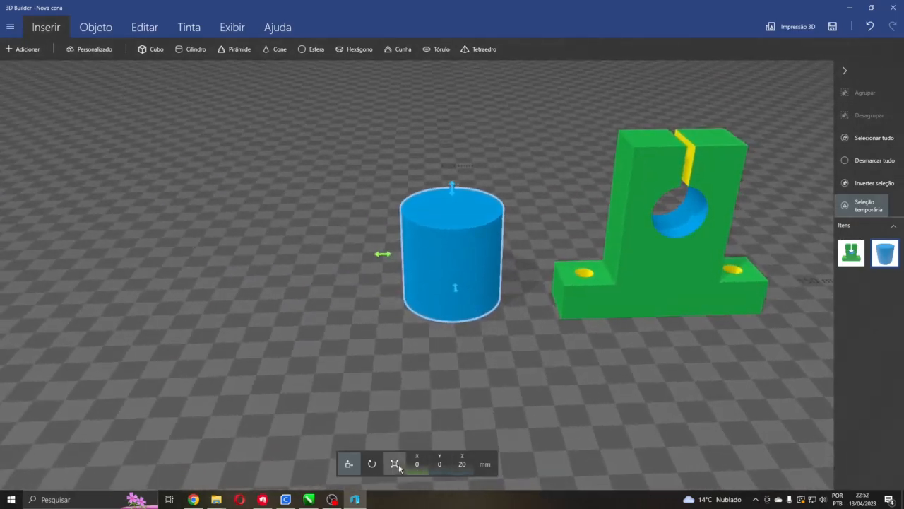
Set the cylinder's X size to 3 mm
{"action": "left_click", "coordinate": [394, 463]}
{"action": "left_click", "coordinate": [409, 468]}
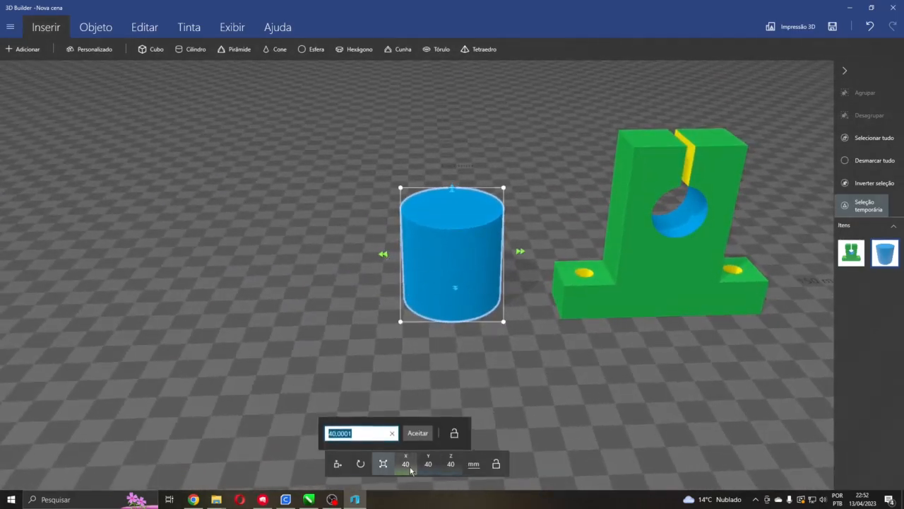
{"action": "type", "text": "3"}
{"action": "left_click", "coordinate": [421, 431]}
Set the cylinder's Y size to 3 mm to form a thin round screw shaft
{"action": "left_click", "coordinate": [422, 462]}
{"action": "left_click", "coordinate": [423, 462]}
{"action": "left_click", "coordinate": [417, 463]}
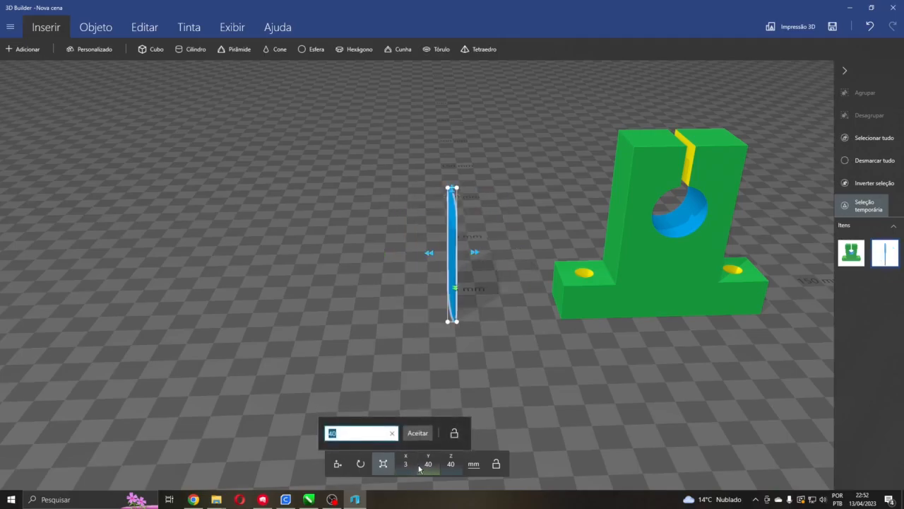
{"action": "type", "text": "4"}
{"action": "key", "text": "Return"}
{"action": "left_click_drag", "start_coordinate": [424, 410], "coordinate": [481, 438]}
{"action": "left_click", "coordinate": [427, 464]}
{"action": "type", "text": "3"}
{"action": "key", "text": "Return"}
{"action": "left_click_drag", "start_coordinate": [461, 375], "coordinate": [417, 288]}
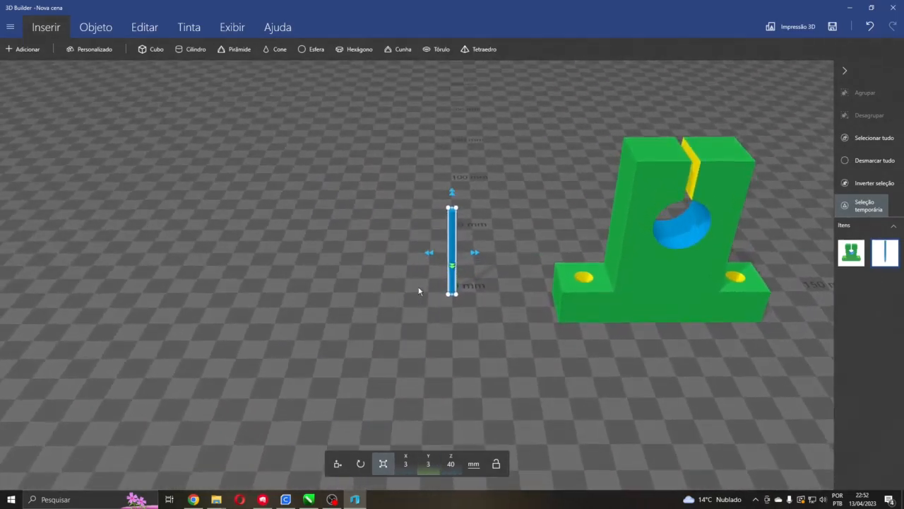
Deselect the shaft, insert a second cylinder and set its height (Z) to 3 mm
{"action": "left_click", "coordinate": [869, 160]}
{"action": "left_click_drag", "start_coordinate": [517, 177], "coordinate": [500, 149]}
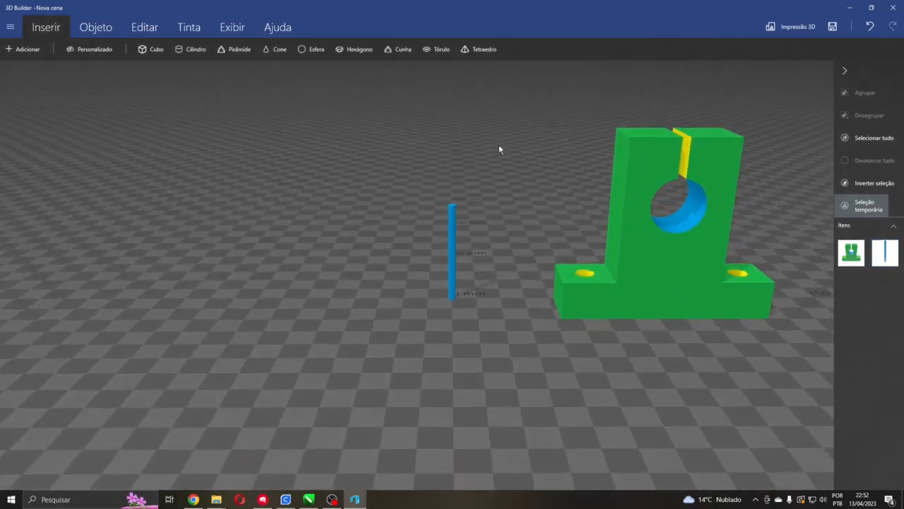
{"action": "left_click", "coordinate": [187, 50]}
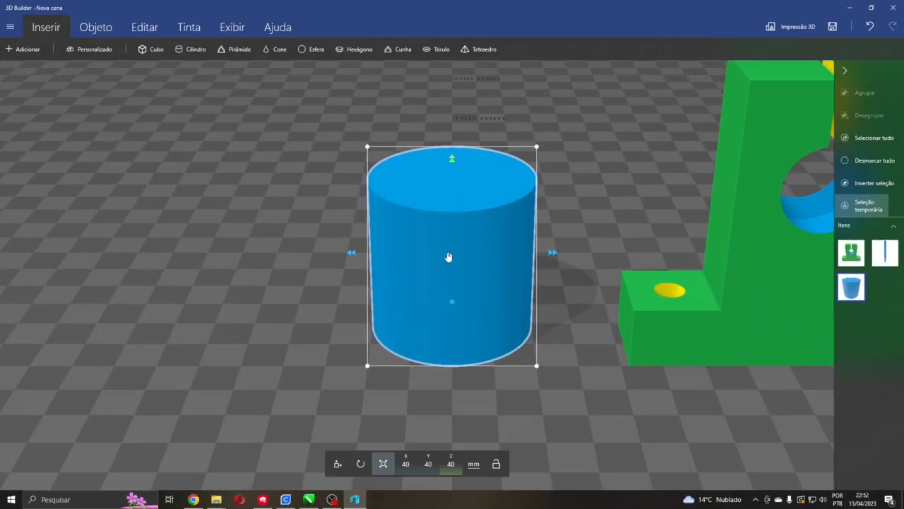
{"action": "left_click_drag", "start_coordinate": [428, 407], "coordinate": [452, 357]}
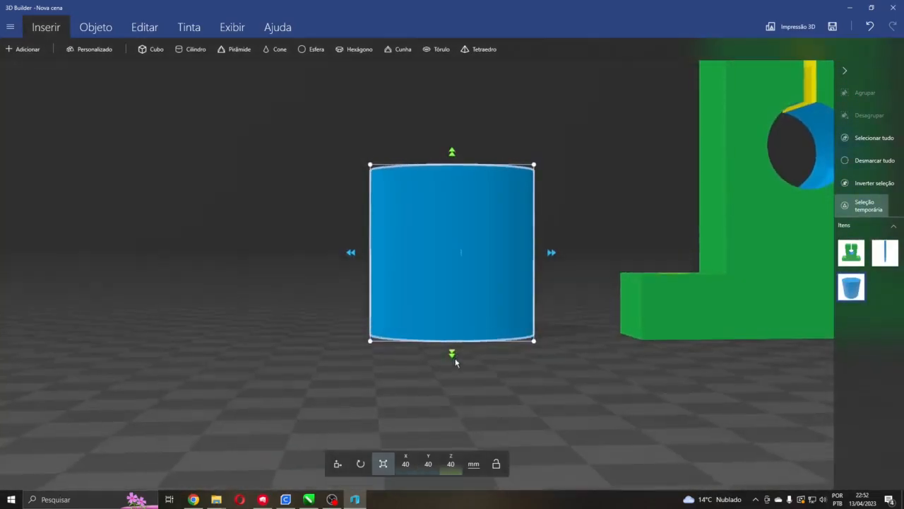
{"action": "left_click", "coordinate": [451, 464]}
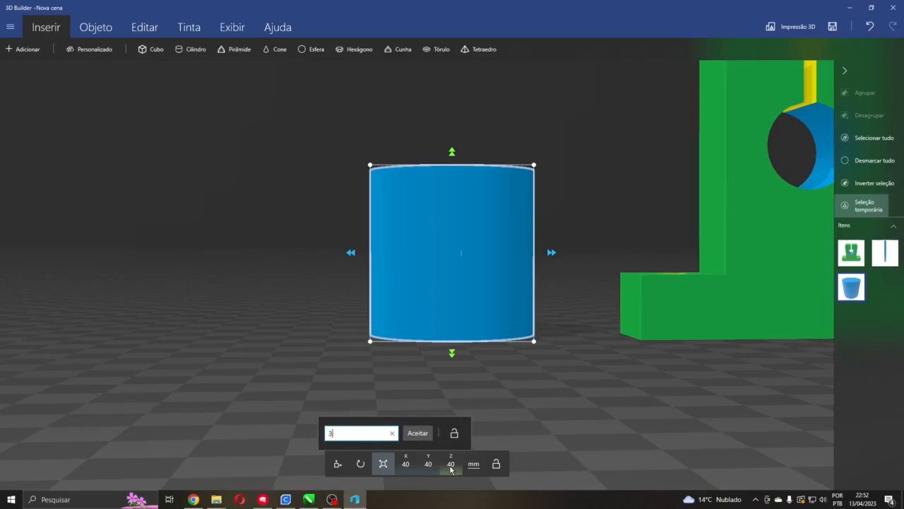
{"action": "type", "text": "3"}
{"action": "key", "text": "Return"}
{"action": "left_click_drag", "start_coordinate": [456, 283], "coordinate": [407, 266]}
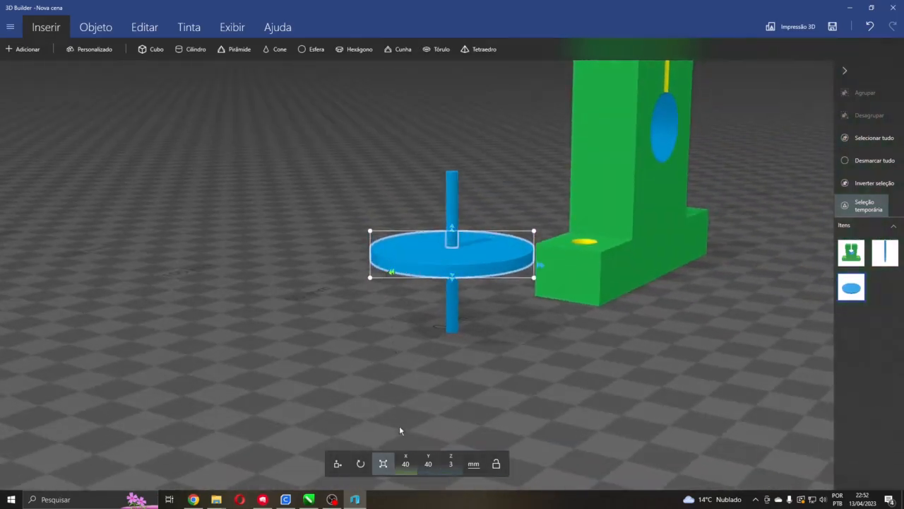
Set the flat cylinder's X and Y sizes to 6 mm to form the screw head
{"action": "left_click", "coordinate": [396, 462]}
{"action": "type", "text": "6"}
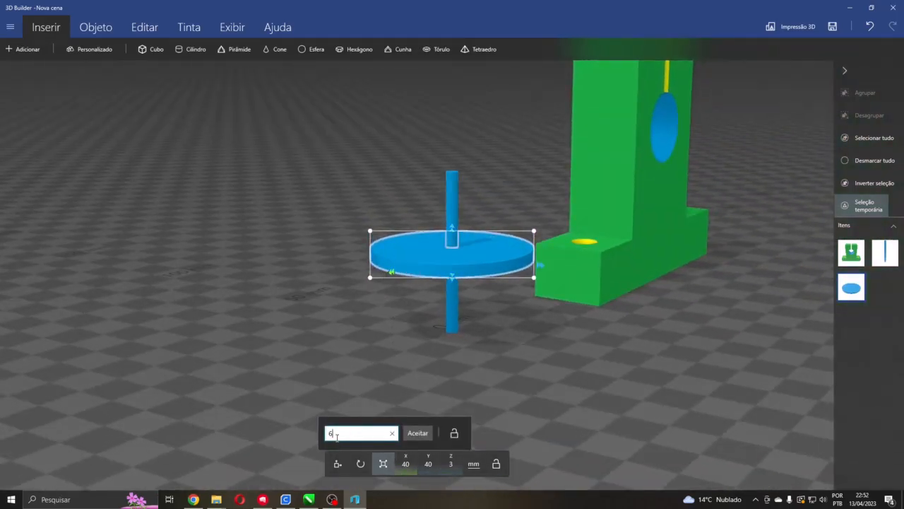
{"action": "key", "text": "Return"}
{"action": "left_click", "coordinate": [424, 463]}
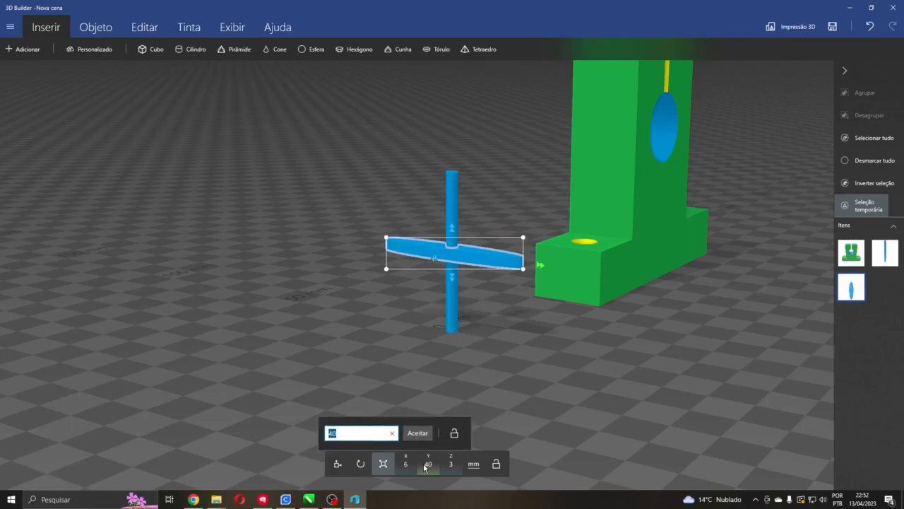
{"action": "type", "text": "6"}
{"action": "key", "text": "Return"}
{"action": "left_click_drag", "start_coordinate": [476, 384], "coordinate": [351, 356]}
{"action": "scroll", "coordinate": [392, 347], "scroll_direction": "up", "scroll_amount": 3}
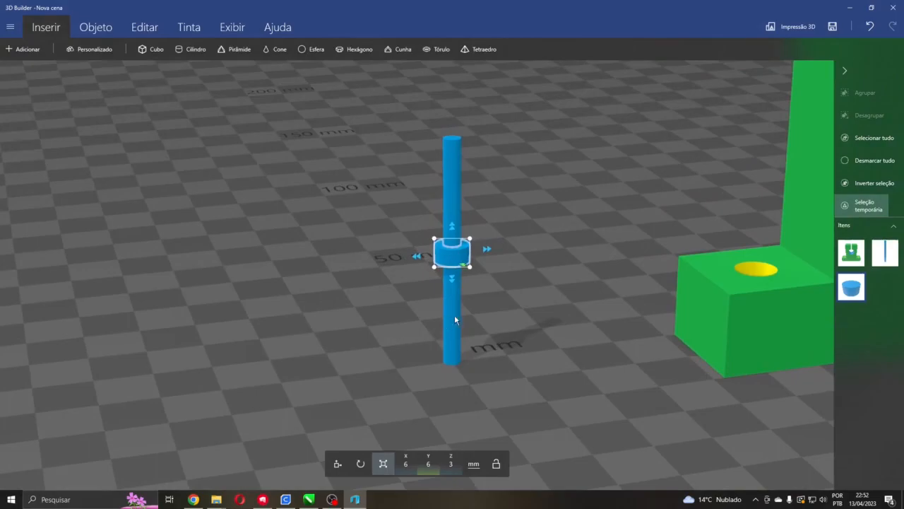
Raise the 6 mm head to the top end of the shaft and group the two parts
{"action": "left_click", "coordinate": [337, 463]}
{"action": "left_click_drag", "start_coordinate": [452, 233], "coordinate": [382, 113]}
{"action": "left_click", "coordinate": [461, 213], "text": "ctrl"}
{"action": "left_click_drag", "start_coordinate": [532, 185], "coordinate": [479, 224]}
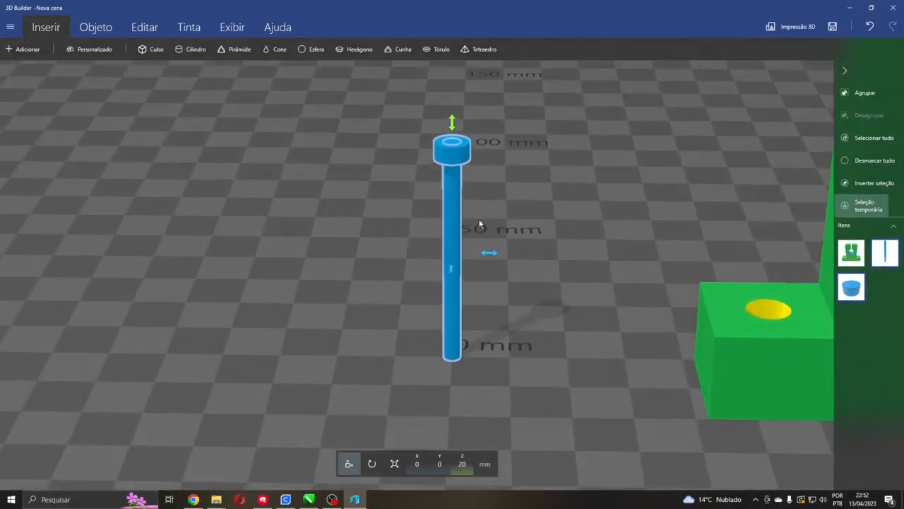
{"action": "left_click", "coordinate": [859, 94]}
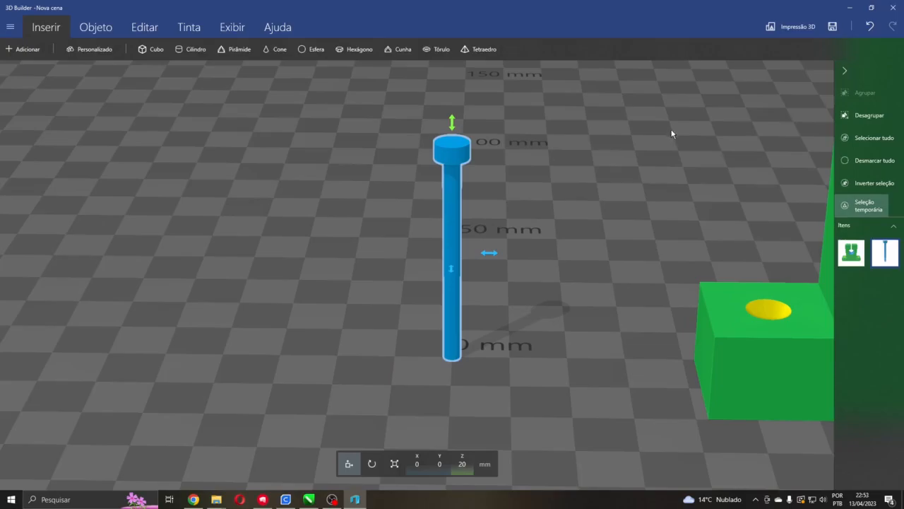
Activate rotation for the grouped screw
{"action": "scroll", "coordinate": [513, 153], "scroll_direction": "down", "scroll_amount": 3}
{"action": "scroll", "coordinate": [514, 154], "scroll_direction": "up", "scroll_amount": 3}
{"action": "left_click_drag", "start_coordinate": [514, 154], "coordinate": [435, 186]}
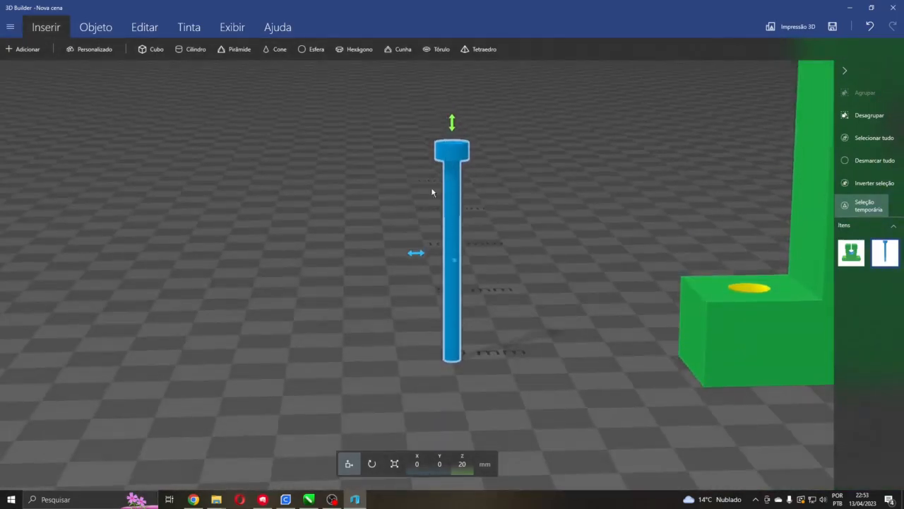
{"action": "left_click", "coordinate": [373, 466]}
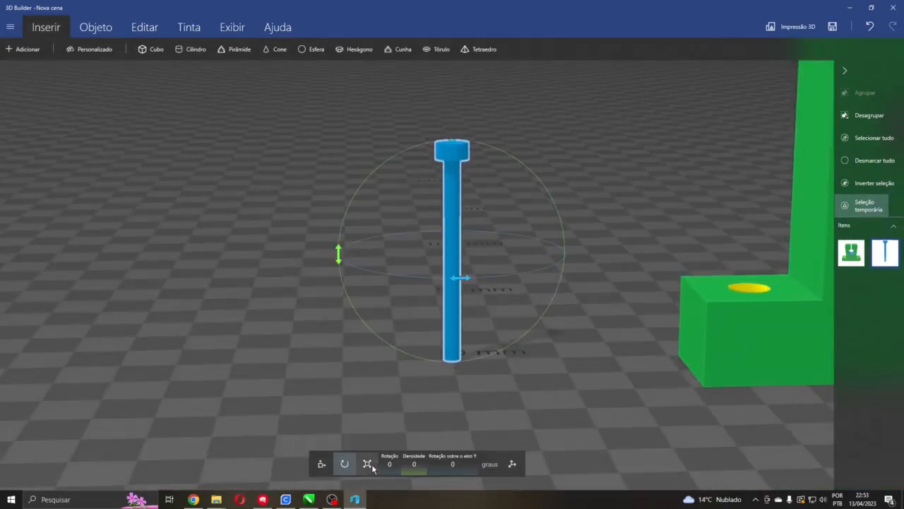
{"action": "mouse_move", "coordinate": [304, 379]}
{"action": "left_mouse_down"}
{"action": "mouse_move", "coordinate": [248, 371]}
{"action": "mouse_move", "coordinate": [288, 382]}
{"action": "left_mouse_up"}
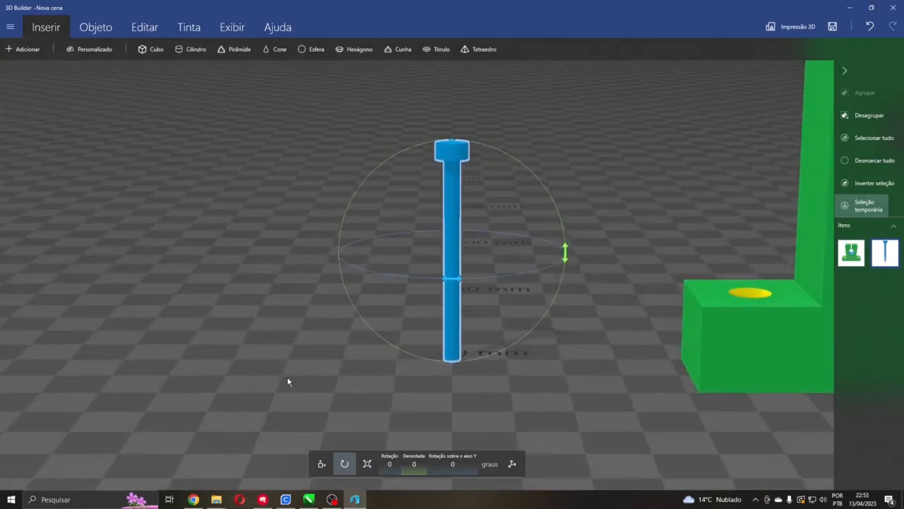
Switch to Chrome and search Google for "porca m3 tamanho" in the empty tab
{"action": "left_click", "coordinate": [193, 498]}
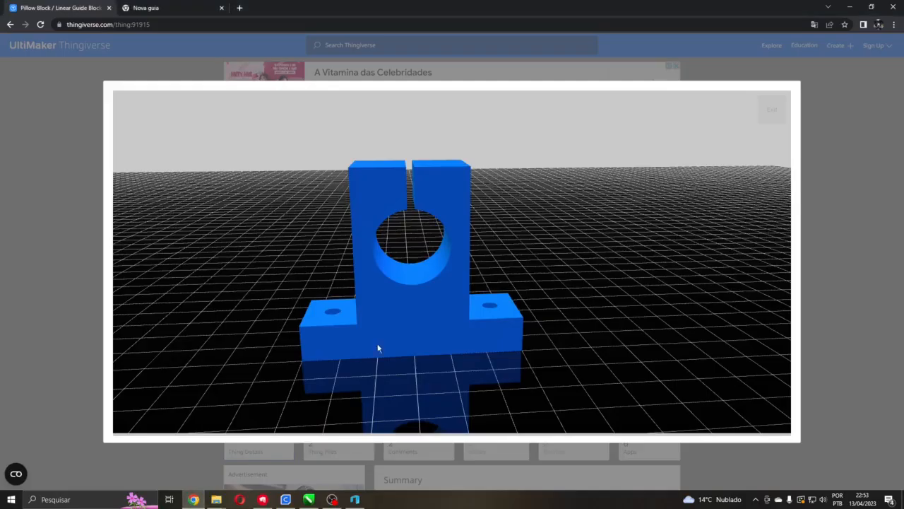
{"action": "left_click", "coordinate": [151, 8]}
{"action": "left_click", "coordinate": [166, 24]}
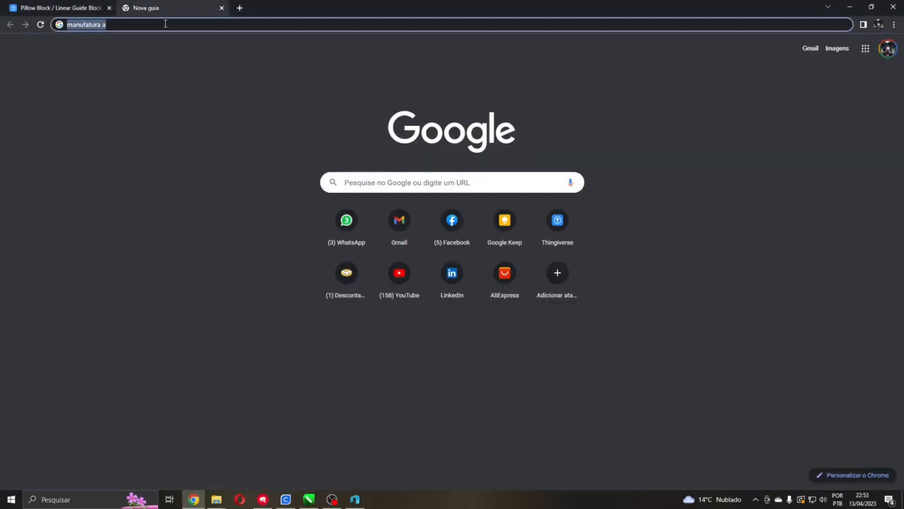
{"action": "type", "text": "porca me"}
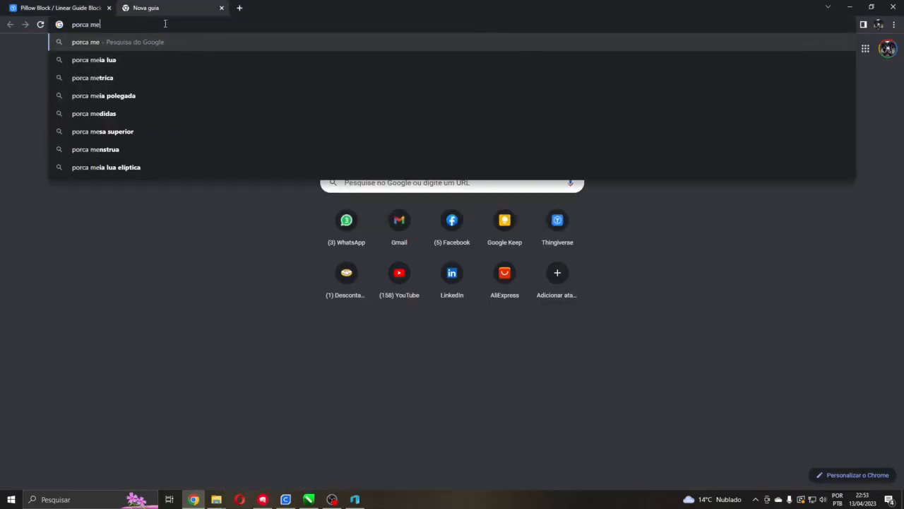
{"action": "key", "text": "BackSpace"}
{"action": "type", "text": "3"}
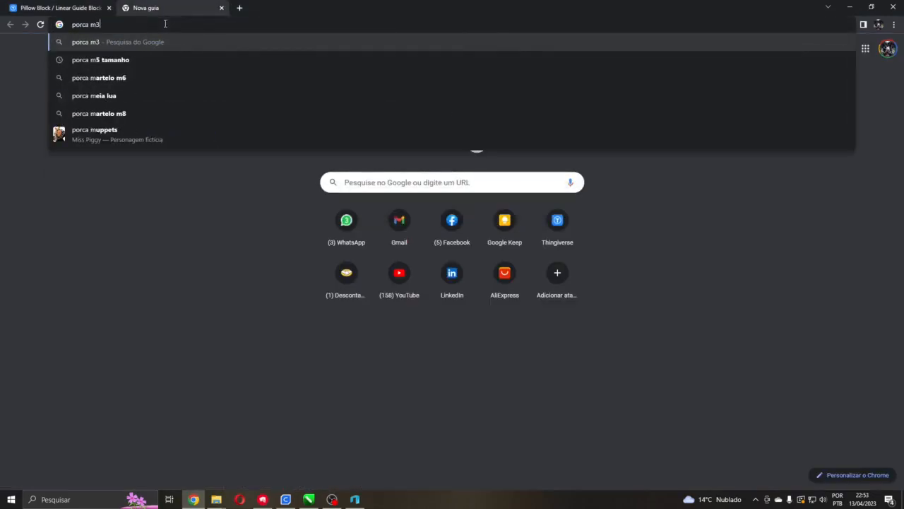
{"action": "type", "text": " tamanho"}
{"action": "key", "text": "Return"}
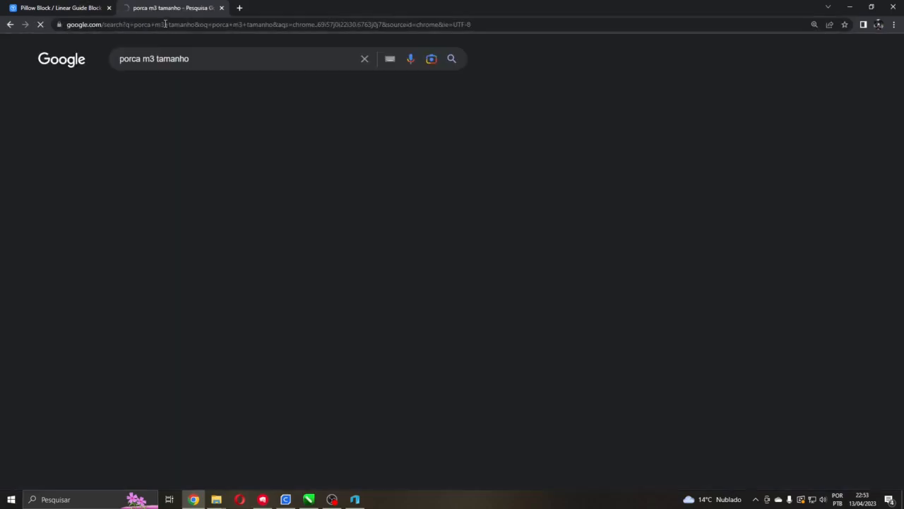
{"action": "left_click", "coordinate": [216, 206]}
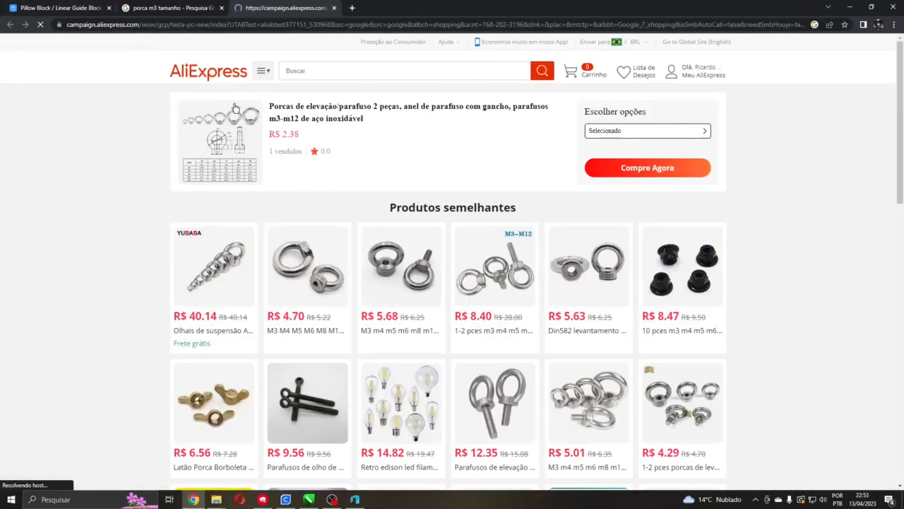
{"action": "left_click", "coordinate": [334, 8]}
{"action": "scroll", "coordinate": [260, 265], "scroll_direction": "down", "scroll_amount": 1}
{"action": "scroll", "coordinate": [262, 269], "scroll_direction": "up", "scroll_amount": 1}
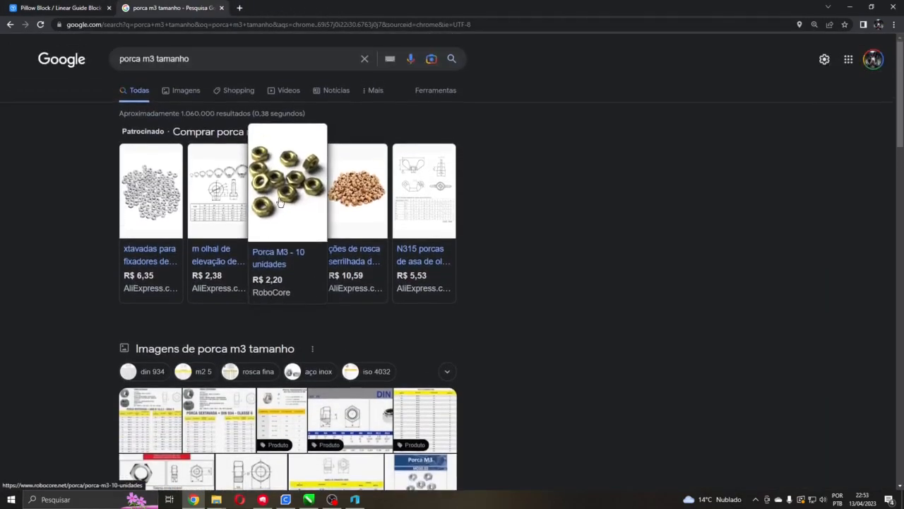
Open the image results and enlarge the M3 stainless hex nut dimension table to read its height and wrench size
{"action": "left_click", "coordinate": [177, 92]}
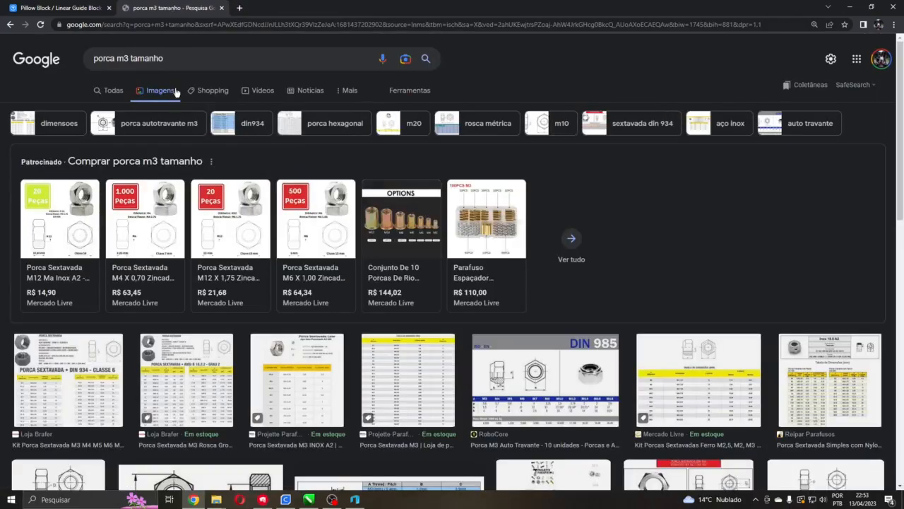
{"action": "mouse_move", "coordinate": [249, 185]}
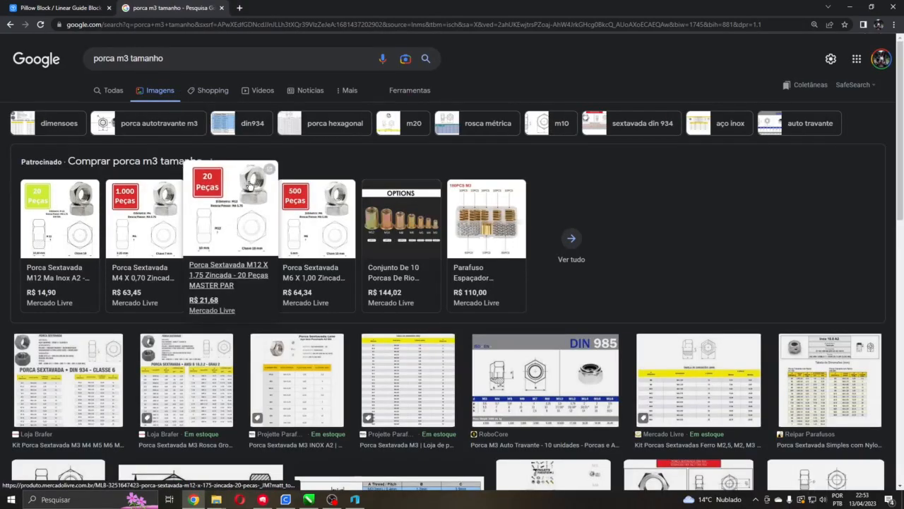
{"action": "mouse_move", "coordinate": [147, 241]}
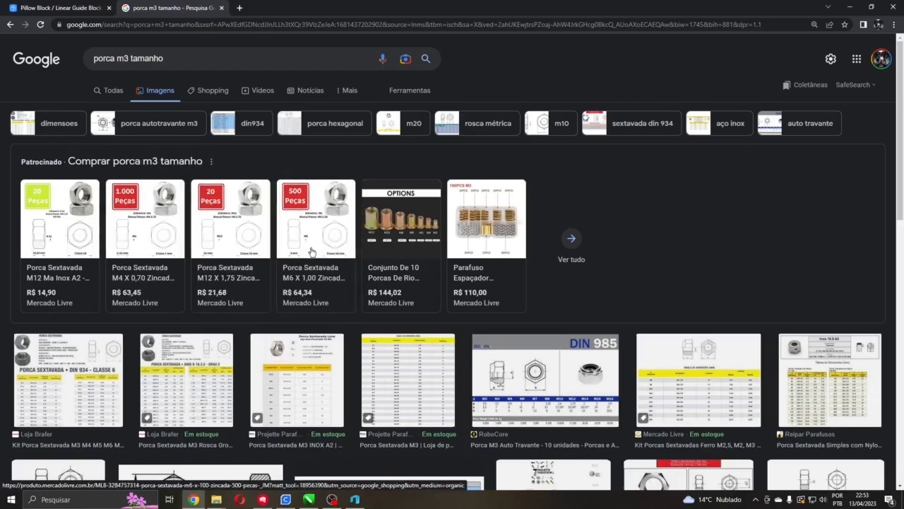
{"action": "scroll", "coordinate": [310, 251], "scroll_direction": "down", "scroll_amount": 2}
{"action": "left_click", "coordinate": [313, 286]}
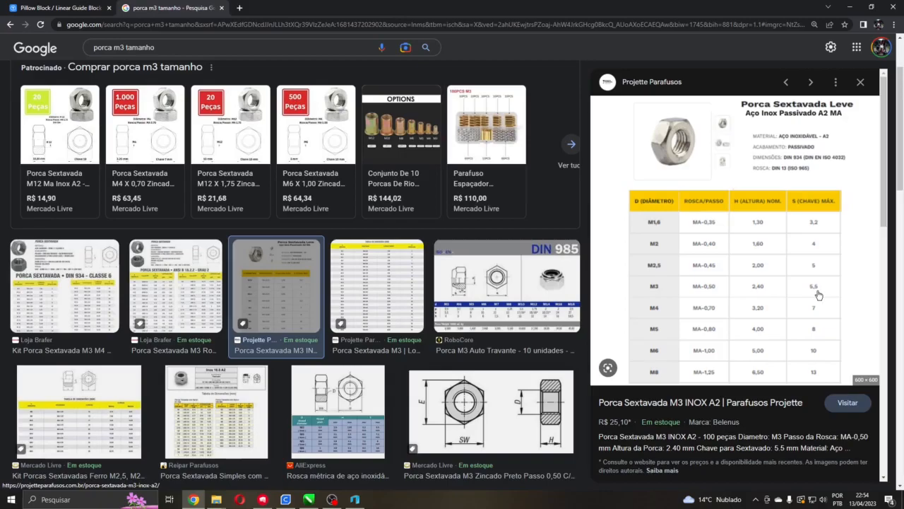
Switch back to 3D Builder and rotate the grouped screw 180 degrees about the Y axis, placing its head down
{"action": "left_click", "coordinate": [355, 499]}
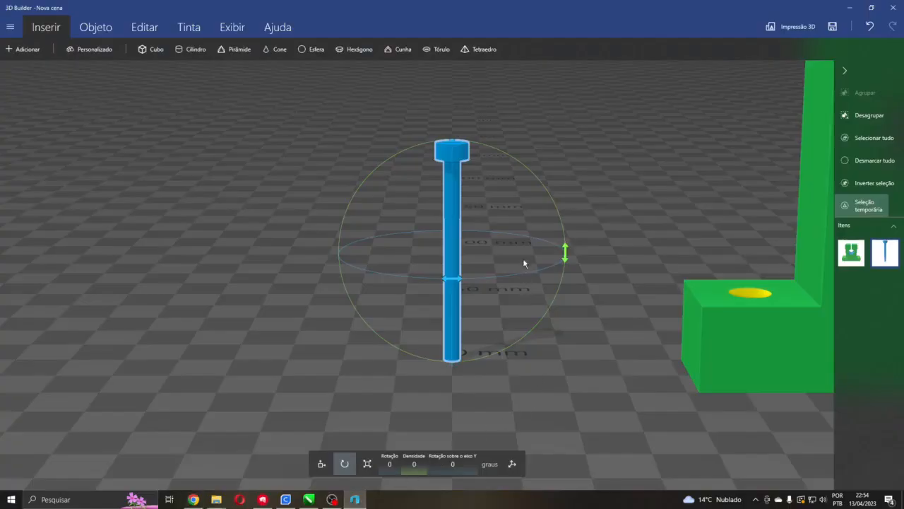
{"action": "left_click_drag", "start_coordinate": [566, 251], "coordinate": [365, 229]}
{"action": "scroll", "coordinate": [309, 182], "scroll_direction": "down", "scroll_amount": 5}
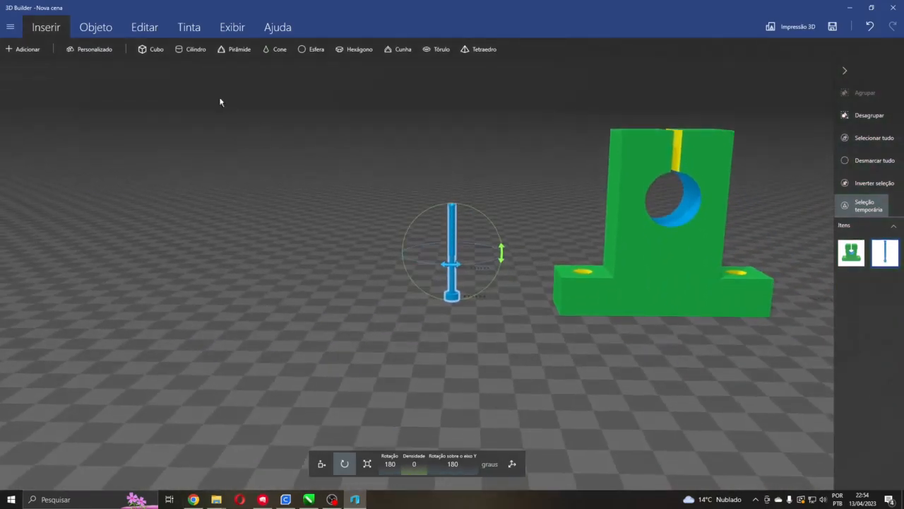
Insert a hexagon for the nut and set its height (Z) to 2.5 mm
{"action": "left_click", "coordinate": [351, 51]}
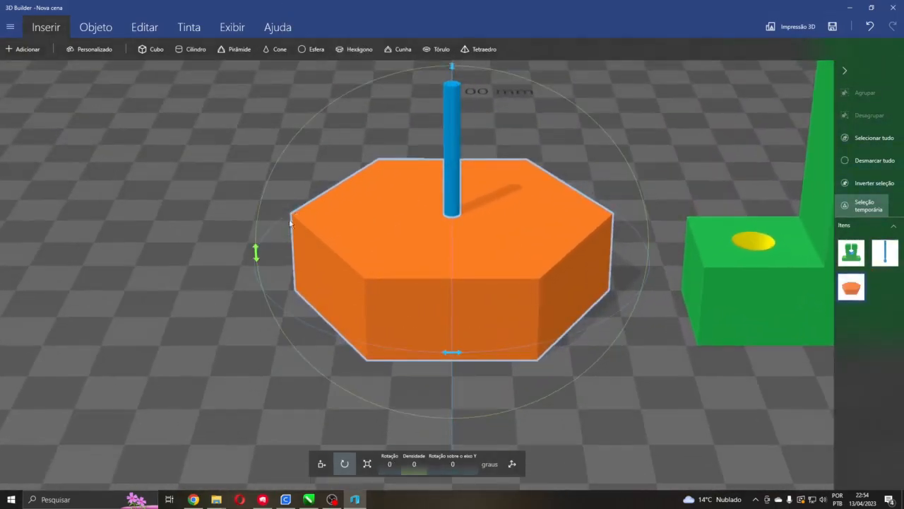
{"action": "scroll", "coordinate": [299, 316], "scroll_direction": "down", "scroll_amount": 5}
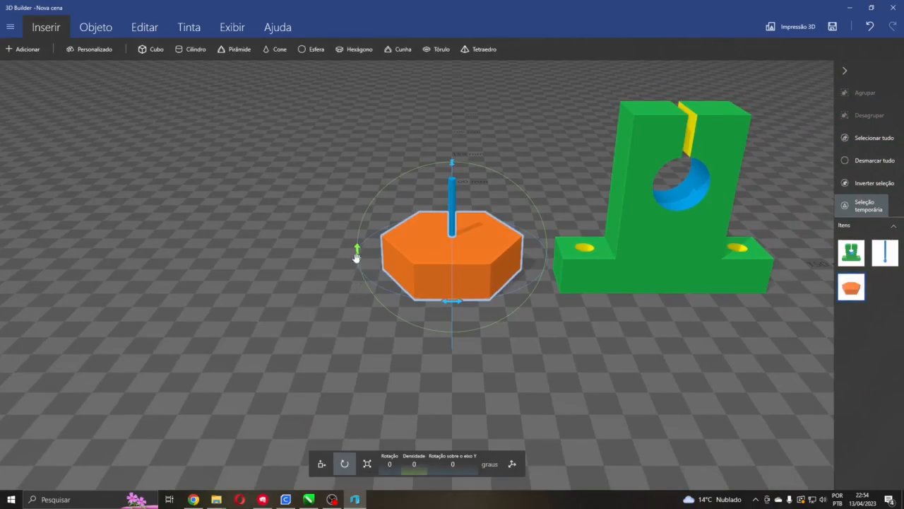
{"action": "left_click", "coordinate": [367, 463]}
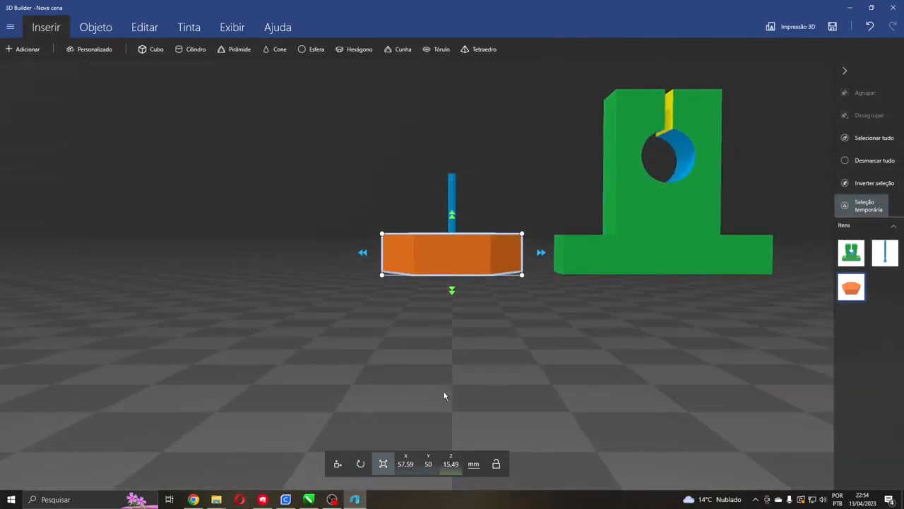
{"action": "left_click", "coordinate": [457, 468]}
{"action": "type", "text": "2"}
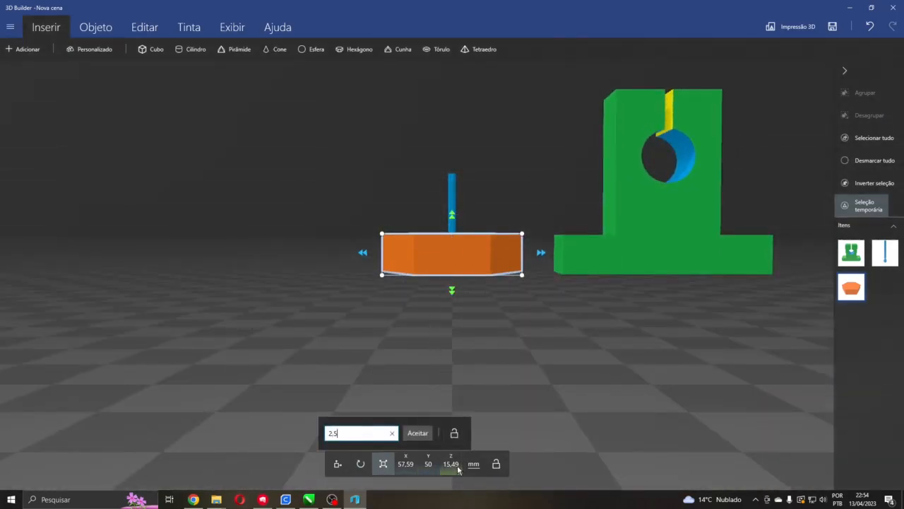
{"action": "type", "text": ".5"}
{"action": "key", "text": "Return"}
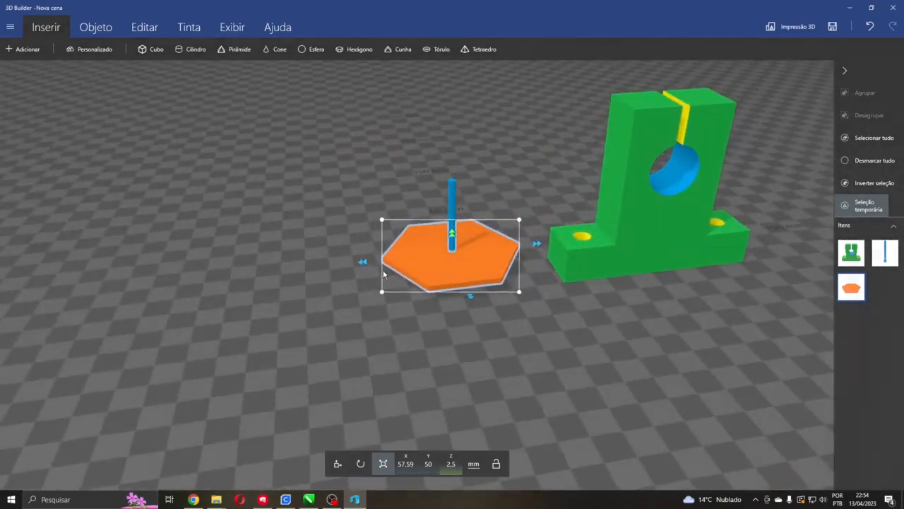
Set the hexagon's Y size to 5.5 mm with proportions locked
{"action": "left_click_drag", "start_coordinate": [315, 264], "coordinate": [605, 390]}
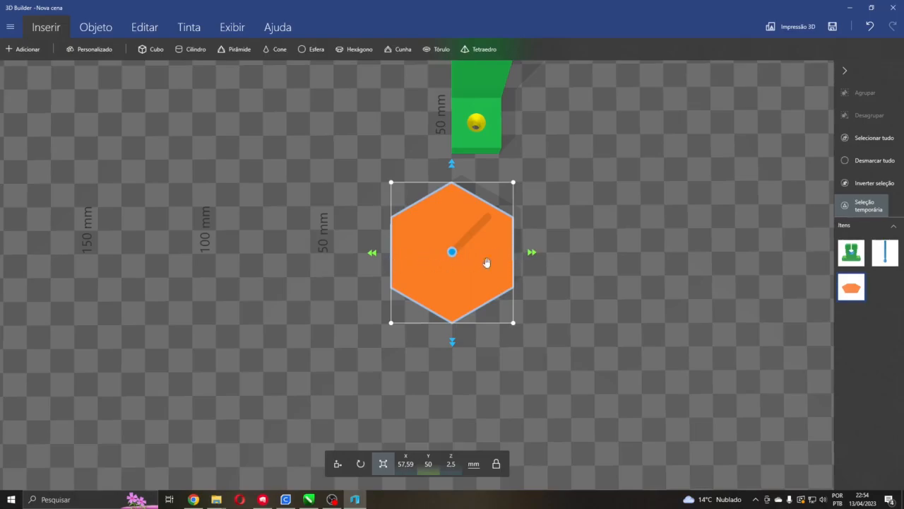
{"action": "left_click", "coordinate": [428, 464]}
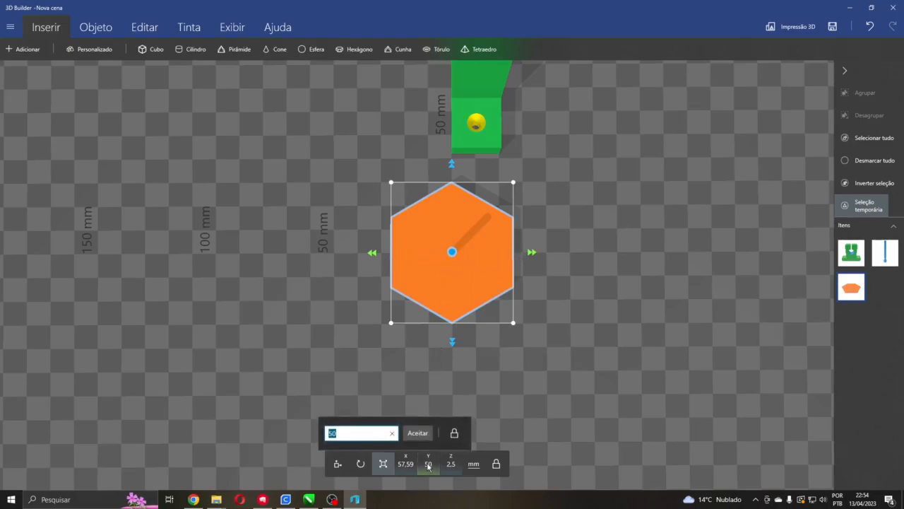
{"action": "key", "text": "Return"}
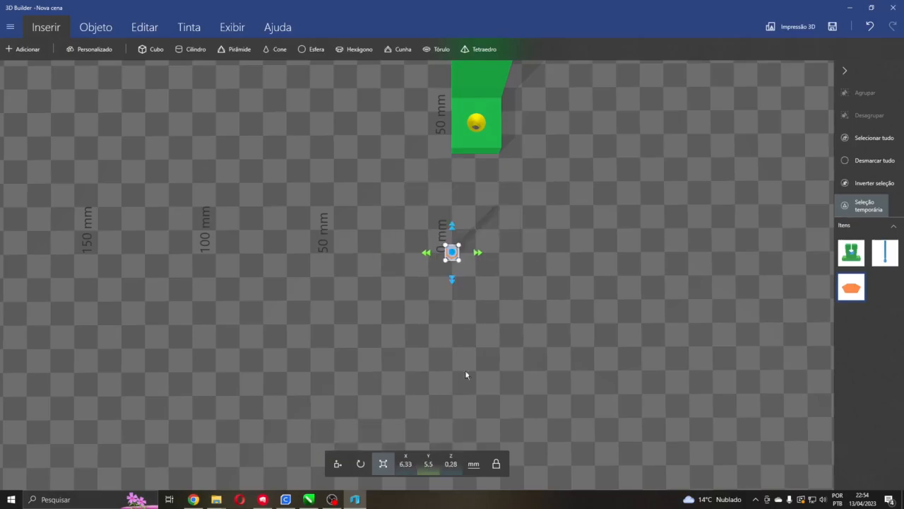
Try to set only the hexagonal nut's height to 2.5 mm with proportions still locked, and undo the scaling
{"action": "scroll", "coordinate": [488, 303], "scroll_direction": "up", "scroll_amount": 10}
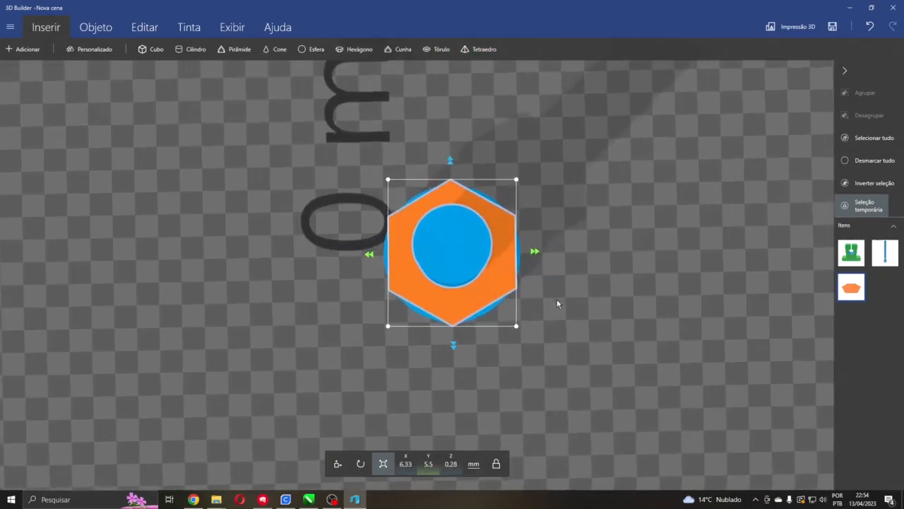
{"action": "left_click_drag", "start_coordinate": [559, 303], "coordinate": [564, 170]}
{"action": "left_click", "coordinate": [561, 217], "text": "ctrl"}
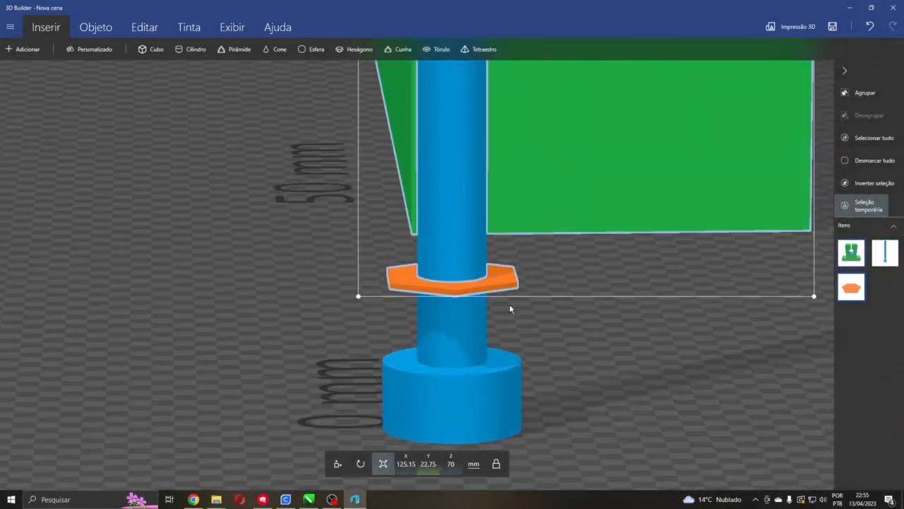
{"action": "left_click", "coordinate": [496, 291], "text": "ctrl"}
{"action": "left_click", "coordinate": [873, 160]}
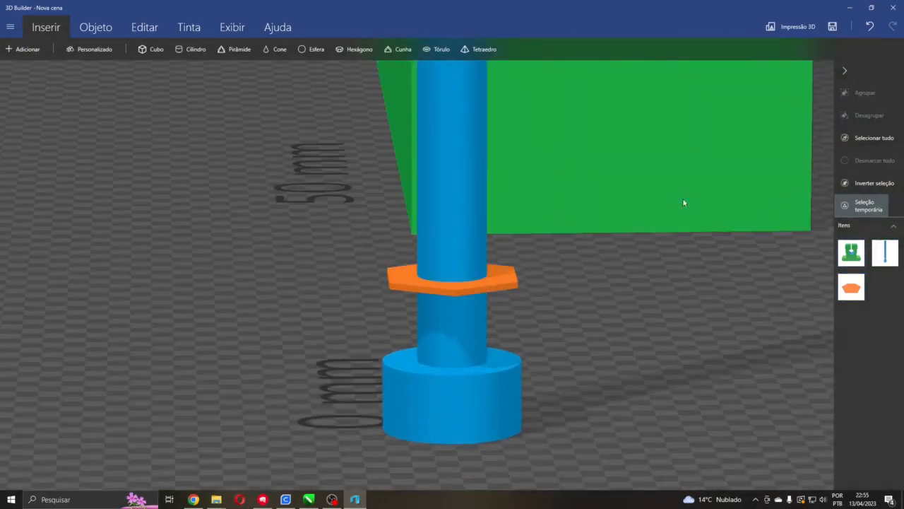
{"action": "left_click", "coordinate": [509, 290]}
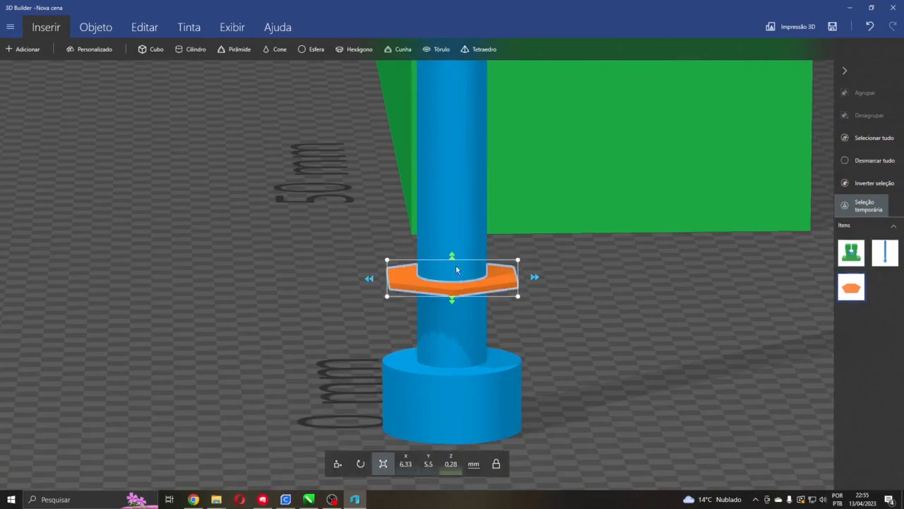
{"action": "left_click", "coordinate": [452, 467]}
{"action": "type", "text": "2"}
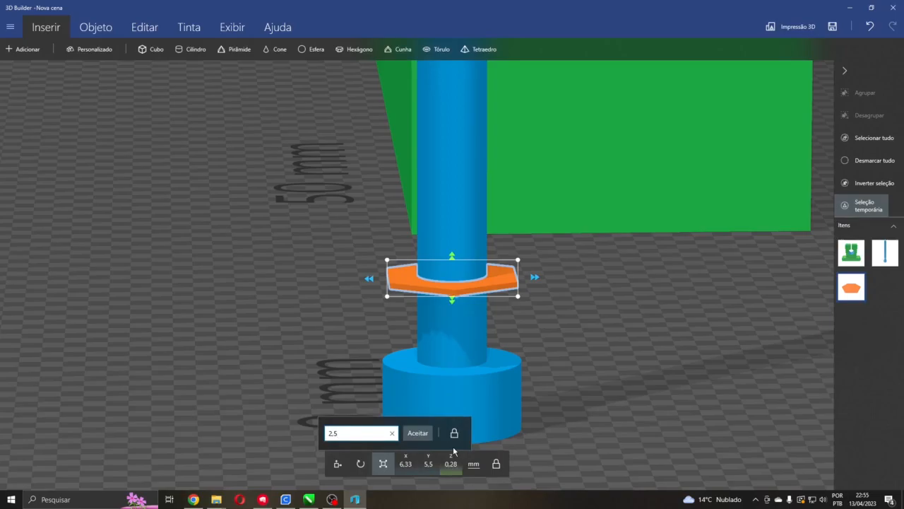
{"action": "type", "text": ".5"}
{"action": "key", "text": "Return"}
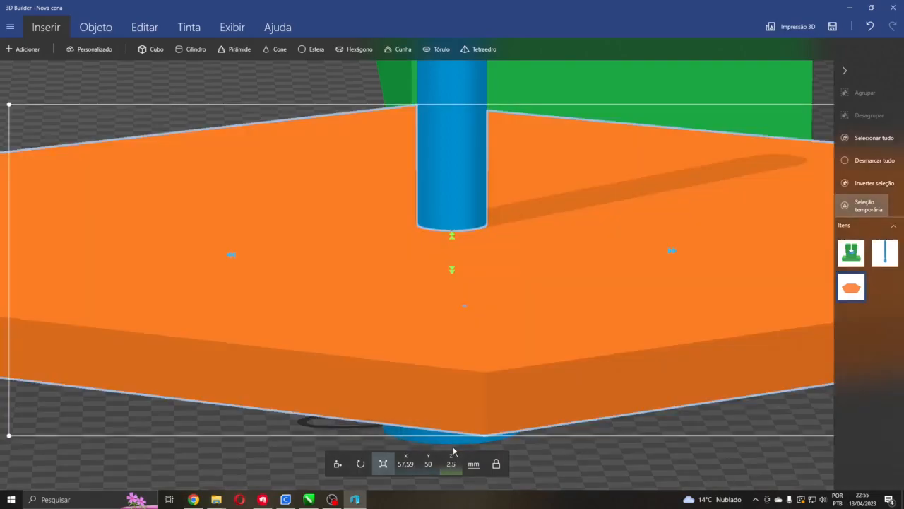
{"action": "key", "text": "ctrl+z"}
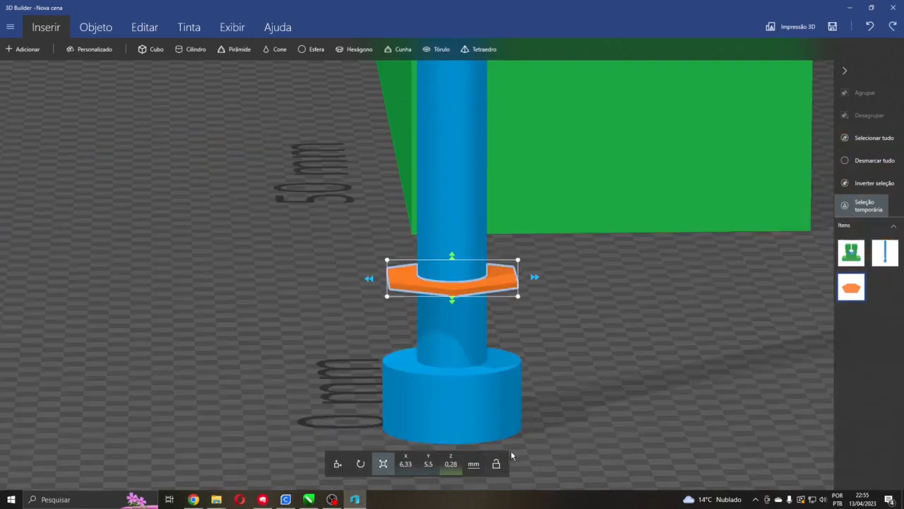
Set the nut's height (Z) to 2.5 mm with proportions unlocked
{"action": "left_click", "coordinate": [452, 466]}
{"action": "type", "text": "2,5"}
{"action": "key", "text": "Return"}
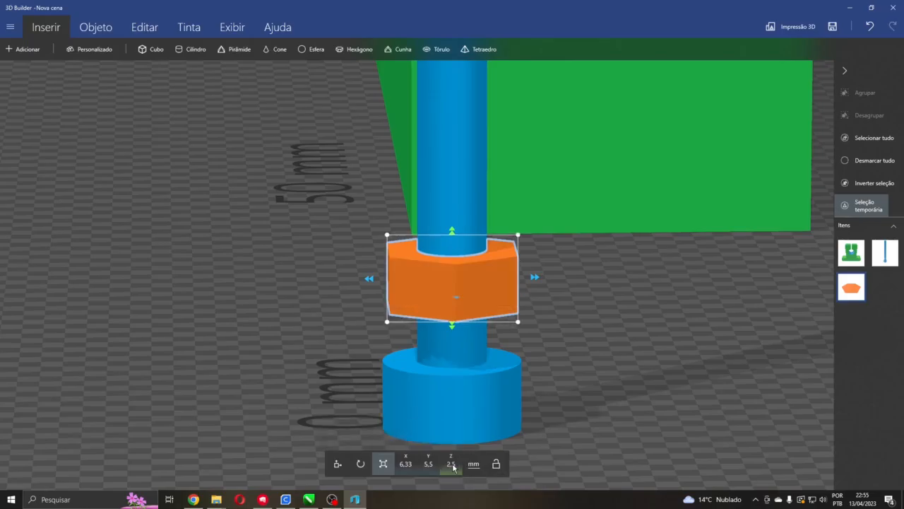
Move the nut up the screw shaft to about the middle of its length
{"action": "scroll", "coordinate": [579, 310], "scroll_direction": "down", "scroll_amount": 4}
{"action": "left_click_drag", "start_coordinate": [601, 317], "coordinate": [452, 161]}
{"action": "left_click", "coordinate": [338, 464]}
{"action": "scroll", "coordinate": [534, 366], "scroll_direction": "down", "scroll_amount": 5}
{"action": "left_click_drag", "start_coordinate": [495, 198], "coordinate": [541, 171]}
Select the screw and nut together and rotate them 90 degrees so the screw lies horizontally, parallel to the bracket's front
{"action": "left_click", "coordinate": [452, 216], "text": "ctrl"}
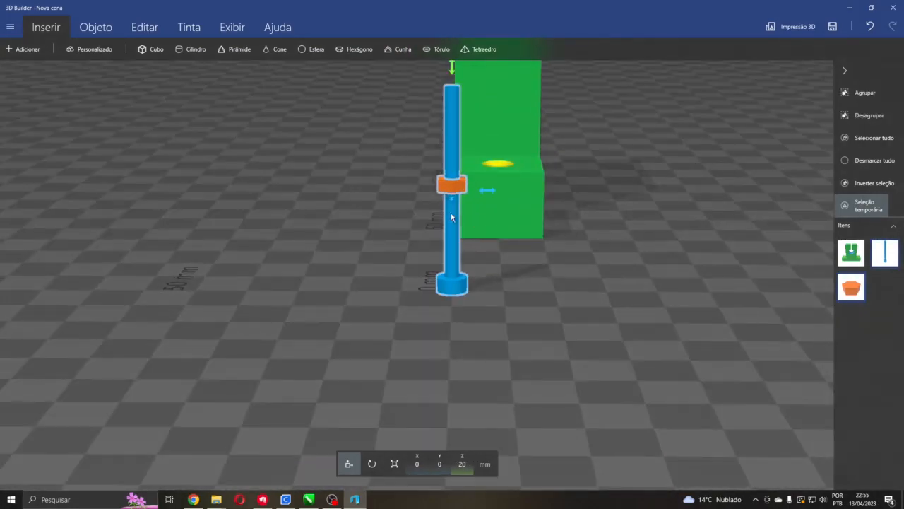
{"action": "left_click", "coordinate": [869, 161]}
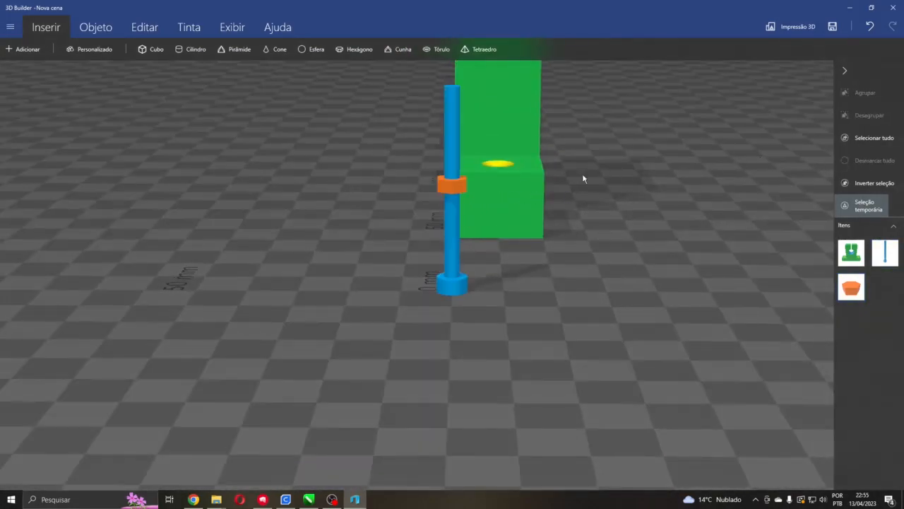
{"action": "left_click", "coordinate": [464, 185]}
{"action": "left_click", "coordinate": [453, 280], "text": "ctrl"}
{"action": "left_click_drag", "start_coordinate": [565, 241], "coordinate": [359, 303]}
{"action": "scroll", "coordinate": [569, 261], "scroll_direction": "down", "scroll_amount": 3}
{"action": "left_click", "coordinate": [371, 471]}
{"action": "left_click_drag", "start_coordinate": [488, 358], "coordinate": [457, 366]}
{"action": "left_click_drag", "start_coordinate": [511, 224], "coordinate": [449, 272]}
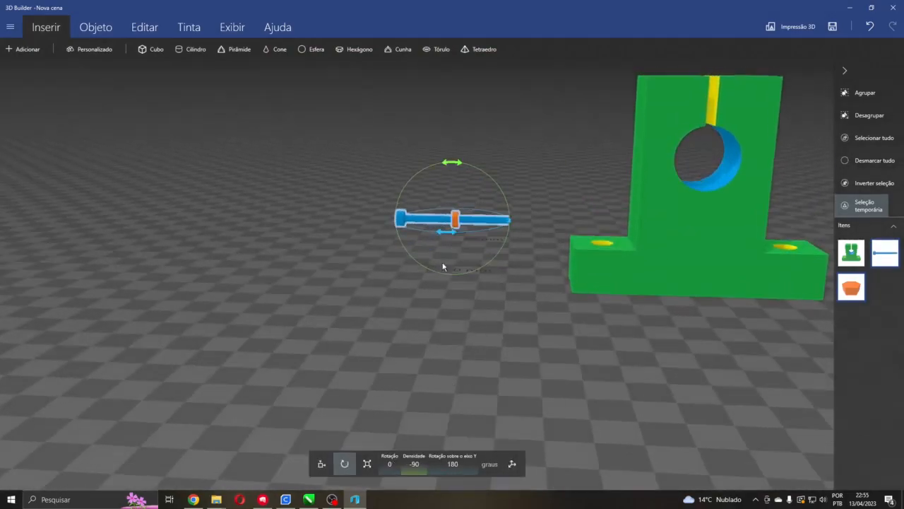
Raise the horizontal screw and nut to a Z position of about 77 mm, level with the bracket's upper end, and deselect them
{"action": "left_click", "coordinate": [321, 463]}
{"action": "left_click_drag", "start_coordinate": [452, 191], "coordinate": [452, 53]}
{"action": "scroll", "coordinate": [510, 125], "scroll_direction": "down", "scroll_amount": 2}
{"action": "left_click_drag", "start_coordinate": [451, 103], "coordinate": [451, 89]}
{"action": "left_click", "coordinate": [874, 161]}
Select the bracket on its own and set its X position to 0 mm
{"action": "left_click_drag", "start_coordinate": [545, 230], "coordinate": [903, 248]}
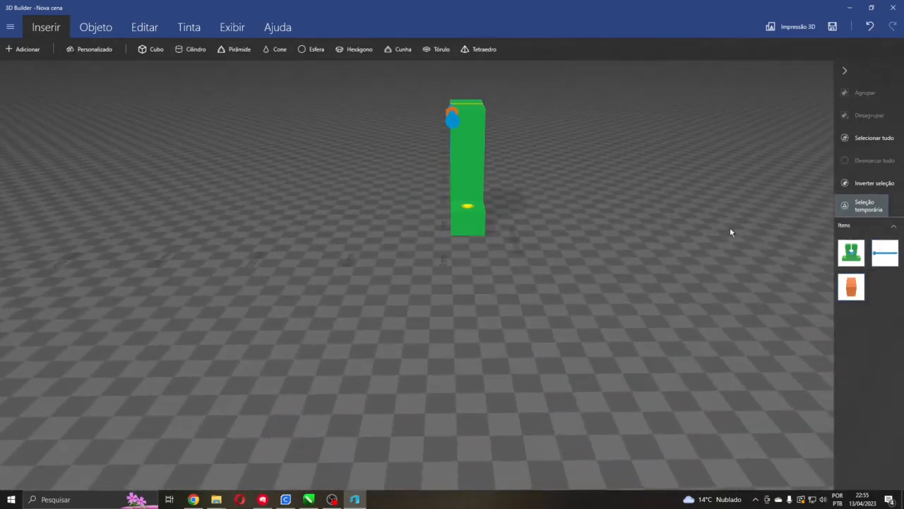
{"action": "left_click", "coordinate": [452, 122]}
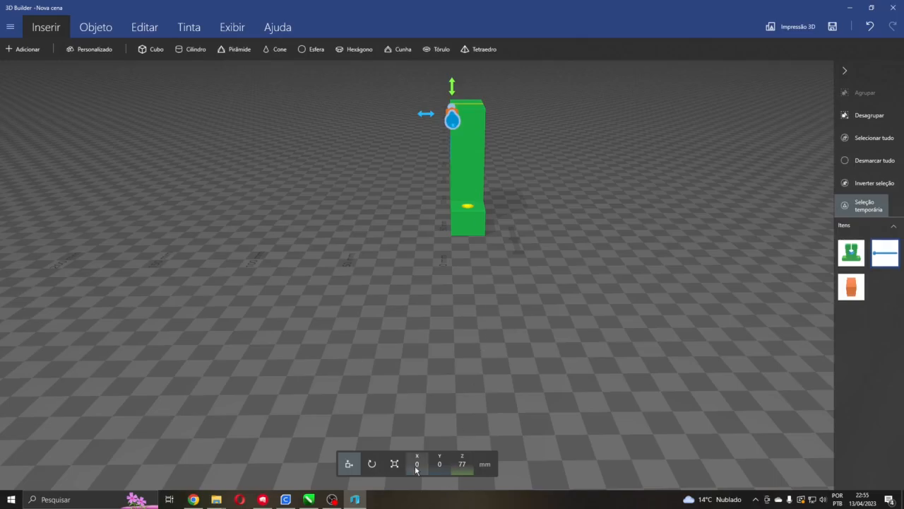
{"action": "mouse_move", "coordinate": [560, 377]}
{"action": "left_mouse_down"}
{"action": "mouse_move", "coordinate": [408, 421]}
{"action": "mouse_move", "coordinate": [573, 377]}
{"action": "left_mouse_up"}
{"action": "left_click", "coordinate": [867, 160]}
{"action": "left_click_drag", "start_coordinate": [703, 143], "coordinate": [332, 189]}
{"action": "left_click", "coordinate": [621, 206]}
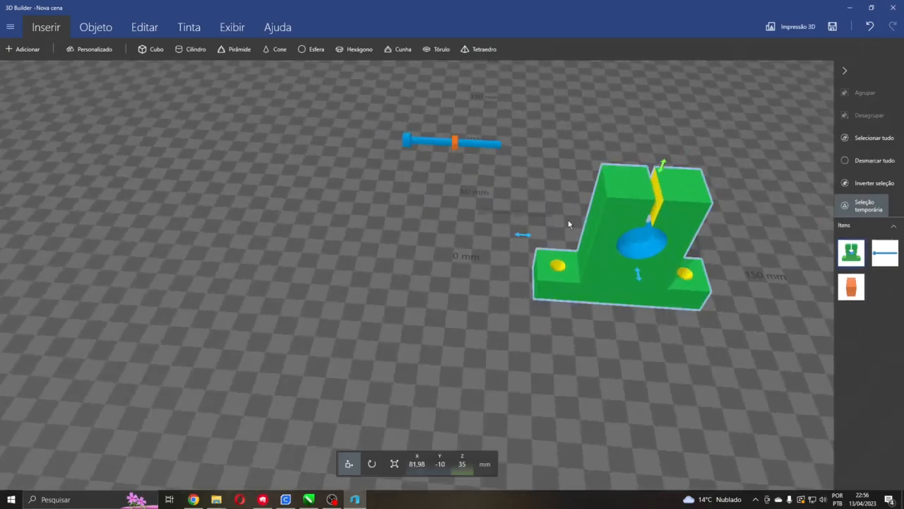
{"action": "left_click", "coordinate": [416, 464]}
{"action": "type", "text": "0"}
{"action": "key", "text": "Return"}
Set the bracket's Y position to 0 mm so it is centred under the screw
{"action": "left_click_drag", "start_coordinate": [474, 428], "coordinate": [793, 324]}
{"action": "left_click_drag", "start_coordinate": [682, 259], "coordinate": [658, 253]}
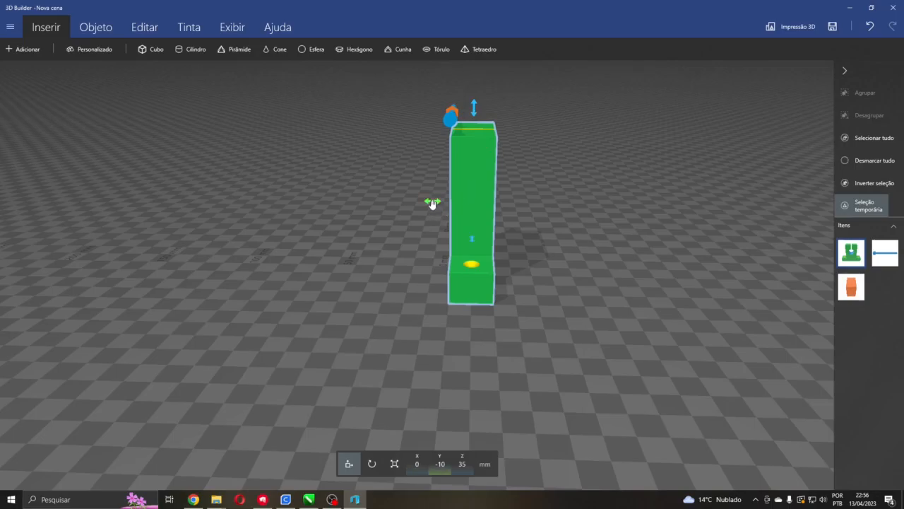
{"action": "left_click", "coordinate": [439, 464]}
{"action": "type", "text": "0"}
{"action": "key", "text": "Return"}
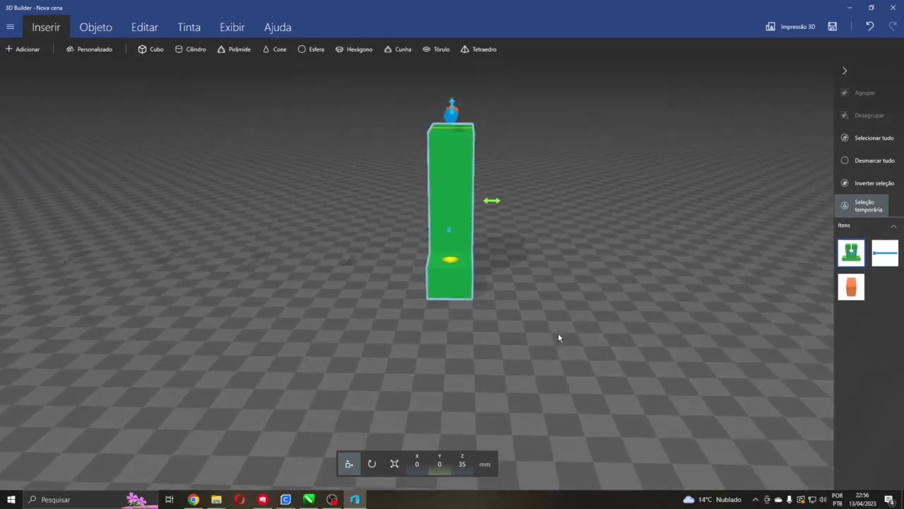
Examine the bracket, screw and nut from several angles and check the screw's alignment above the slot
{"action": "right_click_drag", "start_coordinate": [558, 338], "coordinate": [646, 329]}
{"action": "right_click_drag", "start_coordinate": [763, 328], "coordinate": [332, 305]}
{"action": "left_click_drag", "start_coordinate": [333, 305], "coordinate": [369, 297]}
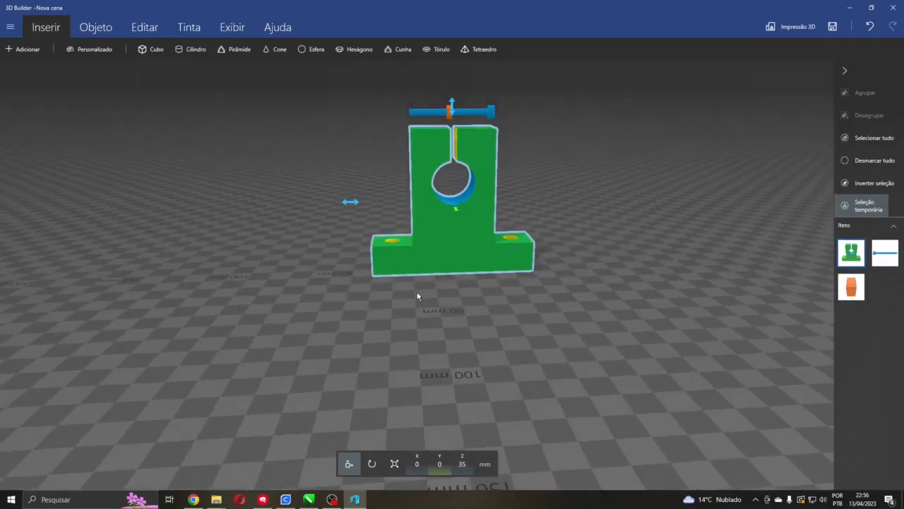
{"action": "scroll", "coordinate": [502, 283], "scroll_direction": "down", "scroll_amount": 4}
{"action": "scroll", "coordinate": [503, 281], "scroll_direction": "up", "scroll_amount": 6}
{"action": "right_click_drag", "start_coordinate": [636, 226], "coordinate": [534, 187]}
{"action": "left_click", "coordinate": [535, 187]}
{"action": "left_click", "coordinate": [478, 85]}
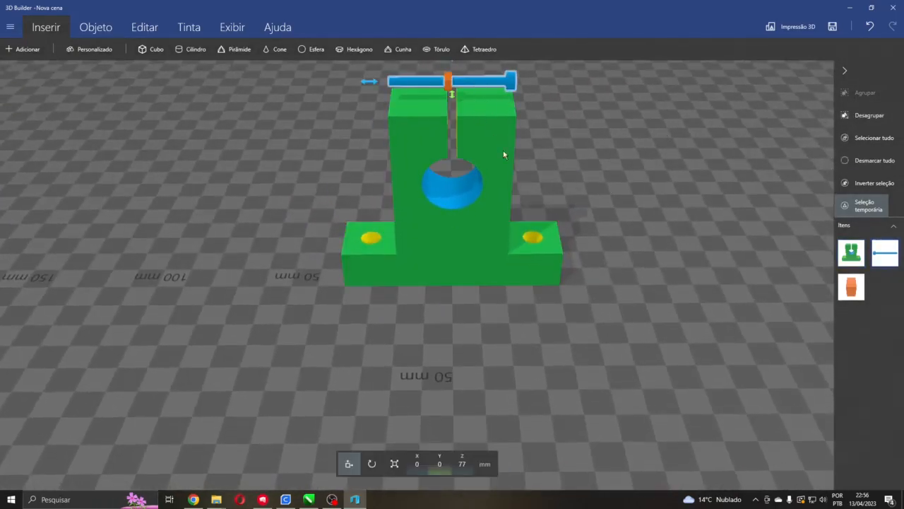
{"action": "scroll", "coordinate": [516, 169], "scroll_direction": "down", "scroll_amount": 3}
{"action": "right_click_drag", "start_coordinate": [516, 169], "coordinate": [589, 158]}
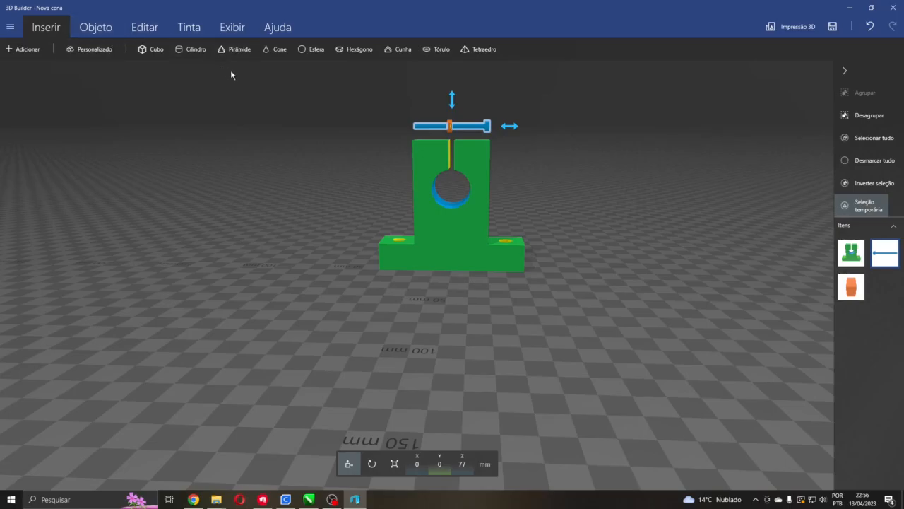
Insert a cube and paint it yellow
{"action": "left_click", "coordinate": [143, 30]}
{"action": "left_click", "coordinate": [150, 49]}
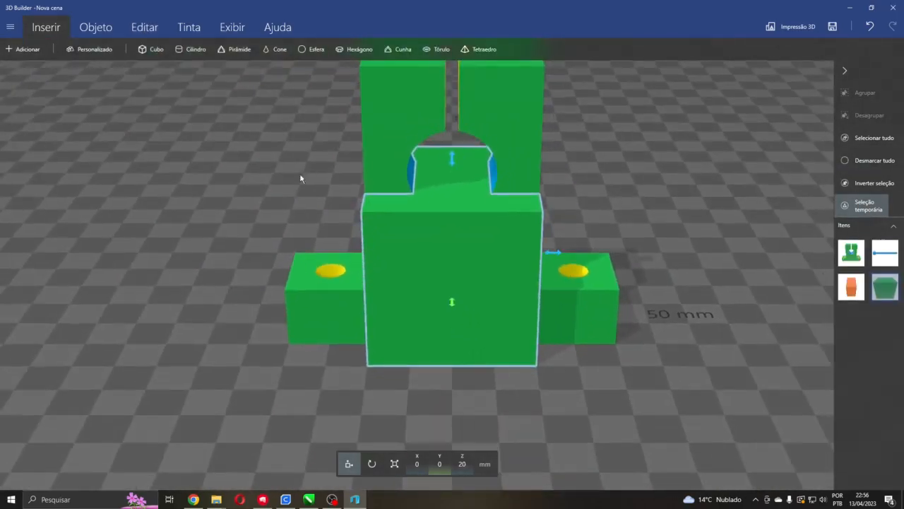
{"action": "left_click", "coordinate": [189, 27]}
{"action": "left_click", "coordinate": [77, 48]}
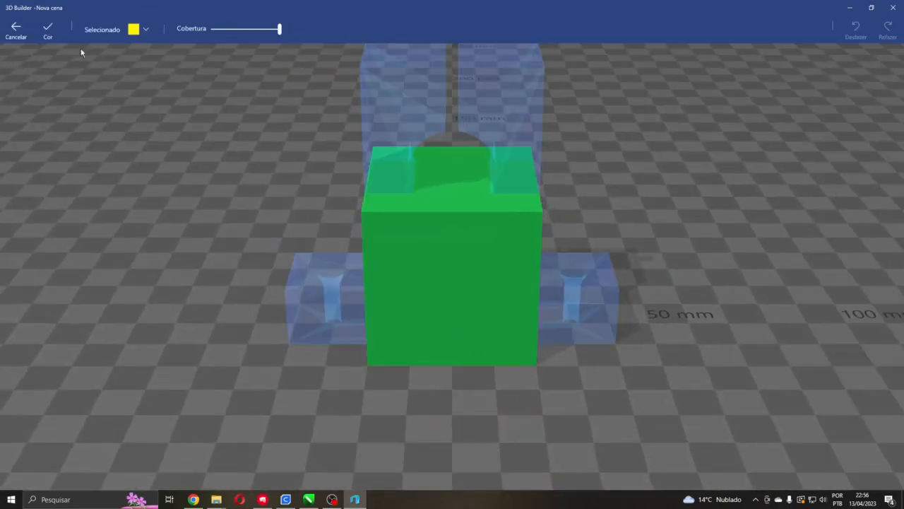
{"action": "left_click", "coordinate": [412, 221]}
{"action": "left_click", "coordinate": [52, 31]}
{"action": "mouse_move", "coordinate": [155, 130]}
{"action": "left_mouse_down"}
{"action": "mouse_move", "coordinate": [343, 177]}
{"action": "mouse_move", "coordinate": [622, 71]}
{"action": "left_mouse_up"}
Scale the yellow cube uniformly to 8 mm on every side
{"action": "left_click", "coordinate": [395, 463]}
{"action": "left_click_drag", "start_coordinate": [327, 382], "coordinate": [520, 428]}
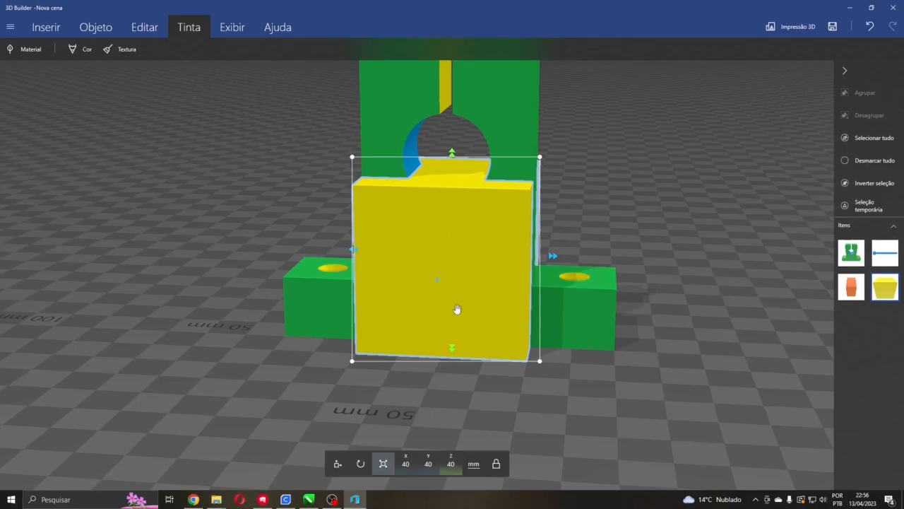
{"action": "left_click", "coordinate": [450, 463]}
{"action": "type", "text": "8"}
{"action": "key", "text": "Return"}
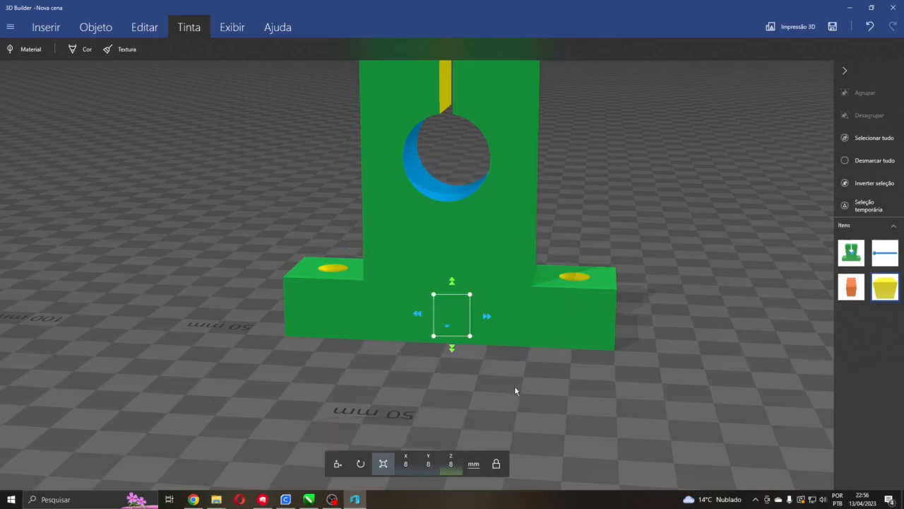
Move the yellow cube in front of the slot at the bracket's upper edge, at about Y 14 and Z 66 mm, and deselect it
{"action": "left_click_drag", "start_coordinate": [508, 396], "coordinate": [412, 381]}
{"action": "left_click", "coordinate": [337, 463]}
{"action": "left_click_drag", "start_coordinate": [371, 402], "coordinate": [376, 326]}
{"action": "left_click_drag", "start_coordinate": [412, 355], "coordinate": [373, 351]}
{"action": "left_click_drag", "start_coordinate": [395, 280], "coordinate": [368, 49]}
{"action": "left_click_drag", "start_coordinate": [326, 135], "coordinate": [682, 104]}
{"action": "left_click", "coordinate": [849, 157]}
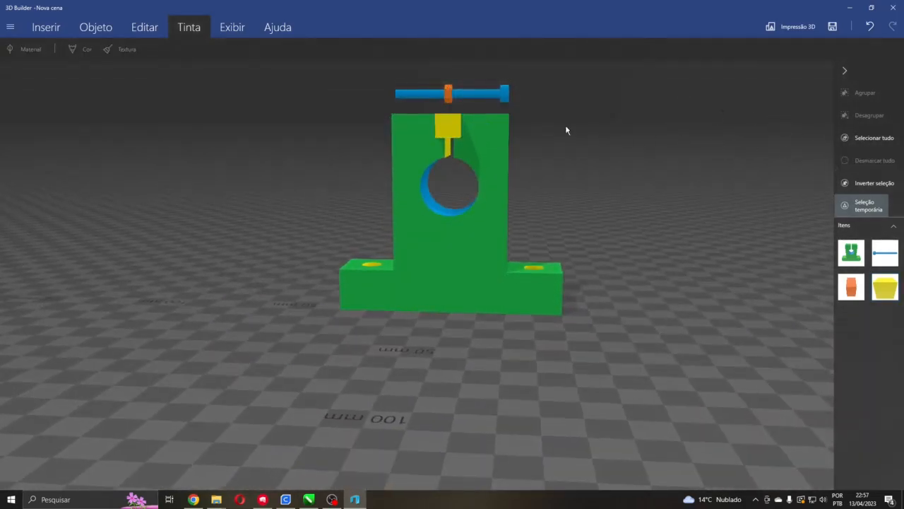
Lower the screw and nut together to a Z position of 62 mm, using the yellow cube as a height guide
{"action": "left_click", "coordinate": [483, 96]}
{"action": "left_click_drag", "start_coordinate": [453, 129], "coordinate": [454, 152]}
{"action": "key", "text": "ctrl+z"}
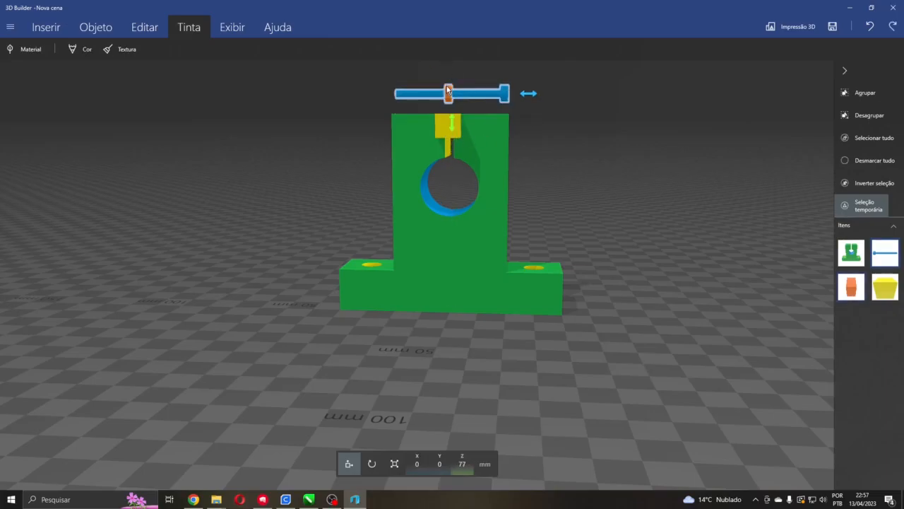
{"action": "left_click_drag", "start_coordinate": [454, 131], "coordinate": [463, 176]}
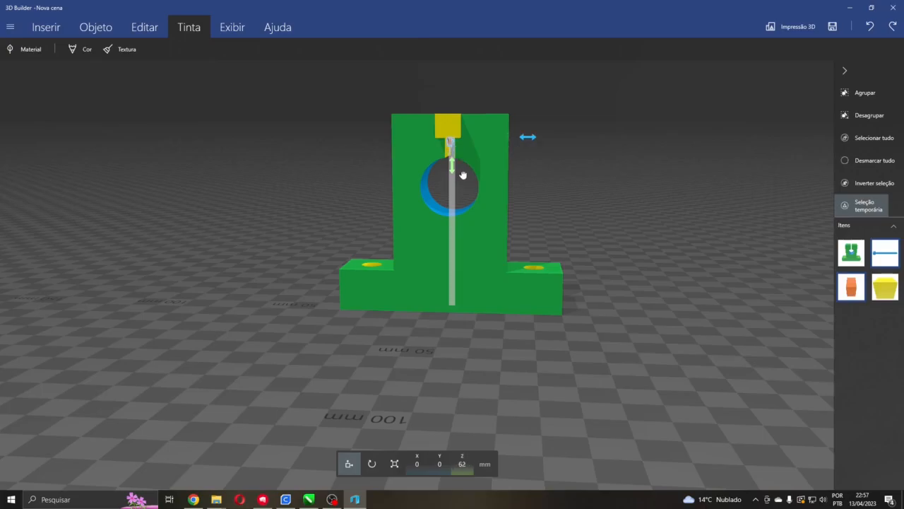
Deselect the screw and nut, and delete the yellow guide cube in front of the slot
{"action": "left_click_drag", "start_coordinate": [578, 169], "coordinate": [627, 190]}
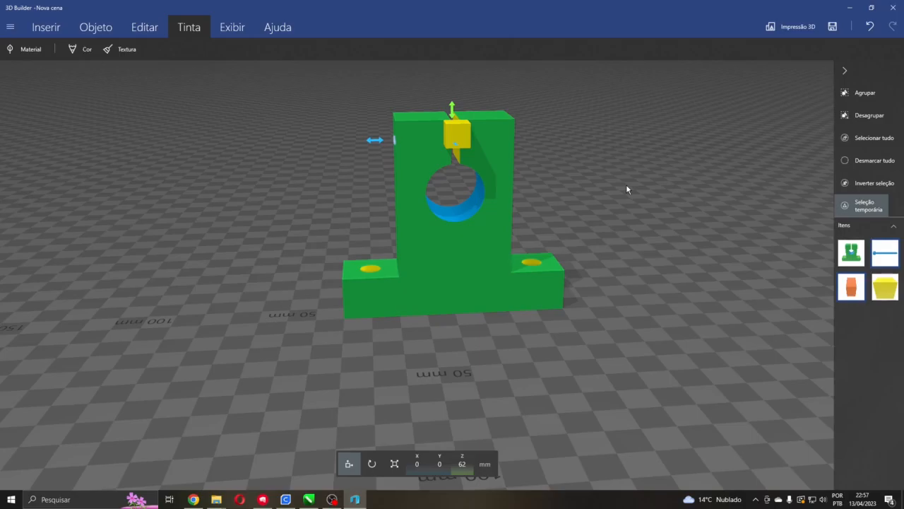
{"action": "left_click", "coordinate": [875, 161]}
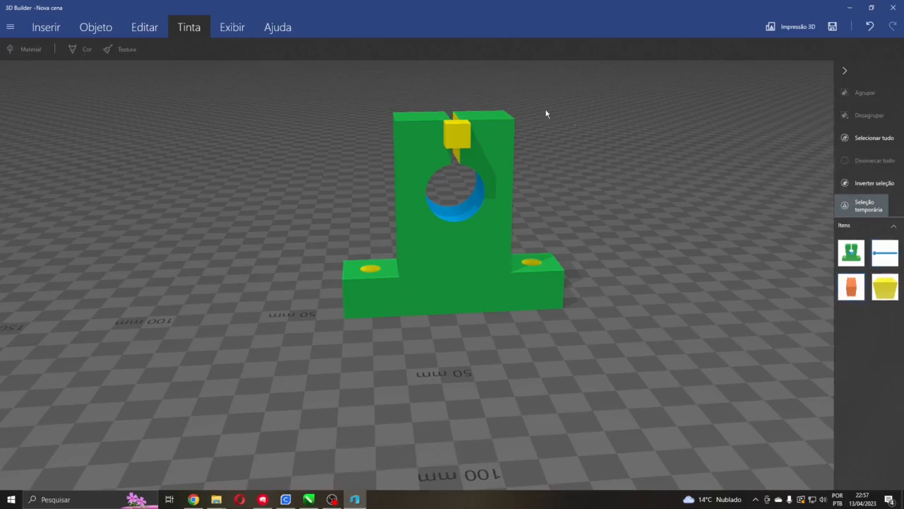
{"action": "left_click", "coordinate": [458, 142]}
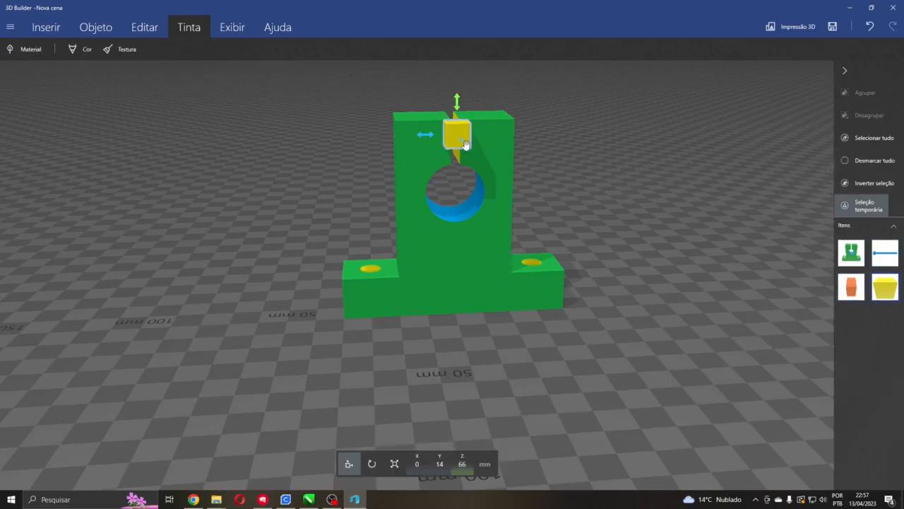
{"action": "key", "text": "Delete"}
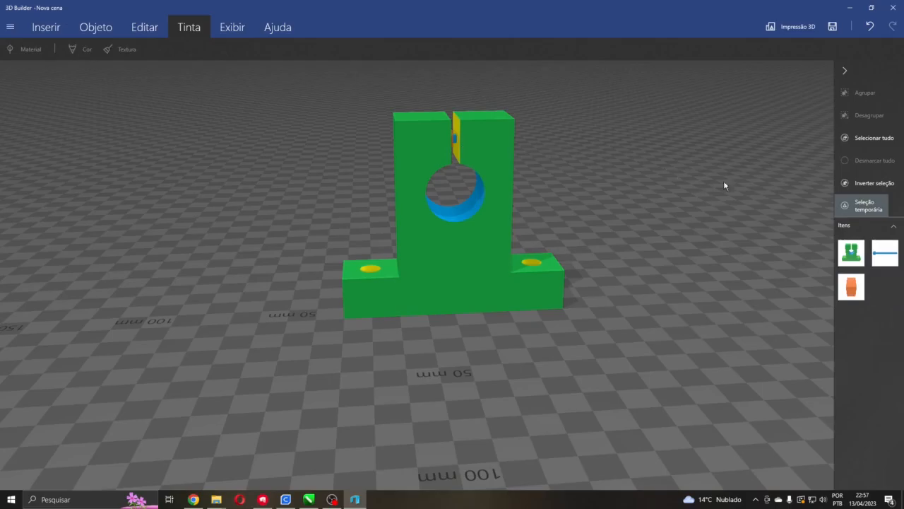
Ungroup the screw into separate shaft and head parts and clear the selection
{"action": "left_click", "coordinate": [884, 253]}
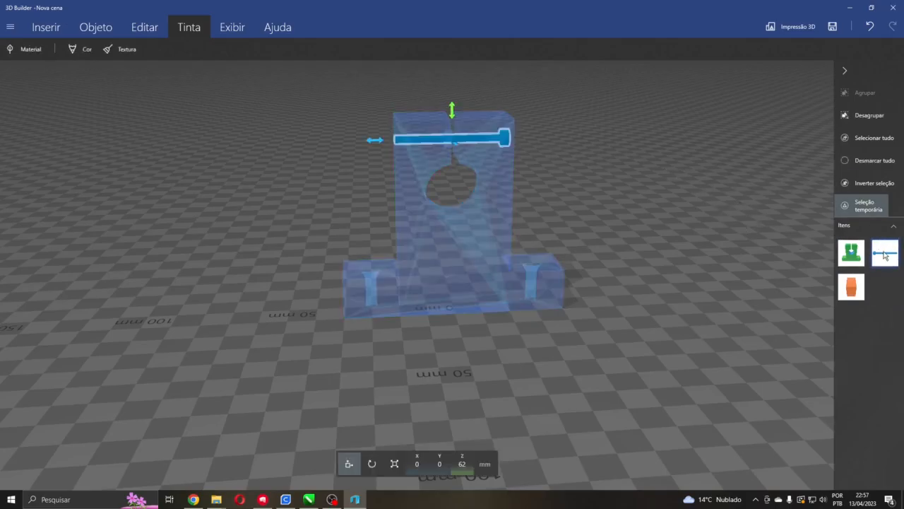
{"action": "left_click", "coordinate": [872, 117]}
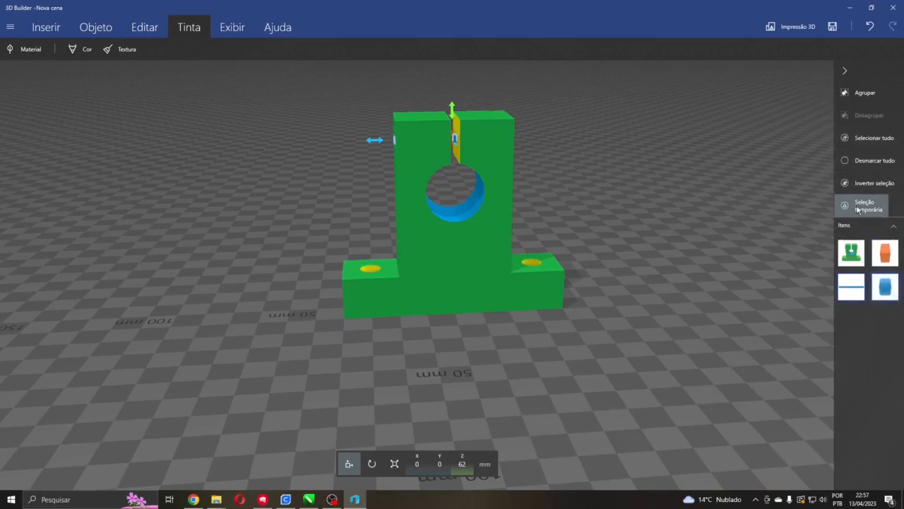
{"action": "left_click", "coordinate": [852, 291]}
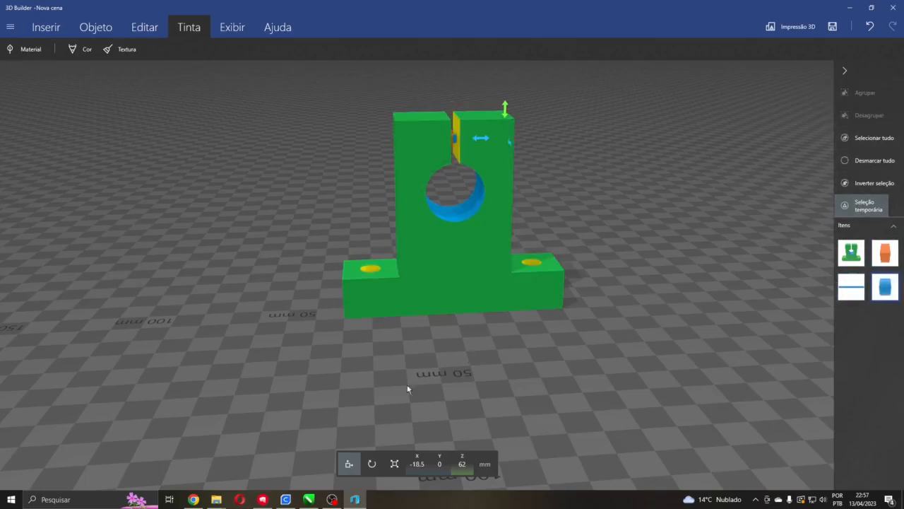
{"action": "left_click", "coordinate": [395, 465]}
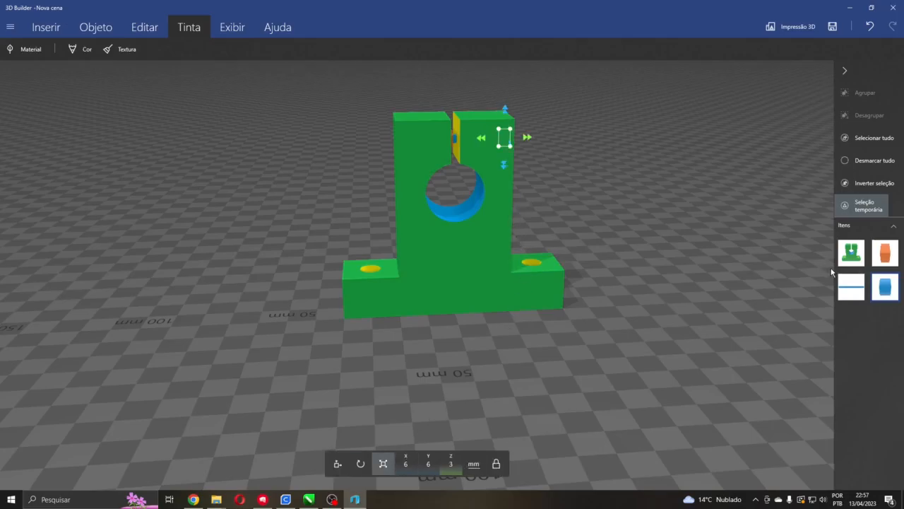
{"action": "left_click", "coordinate": [856, 162]}
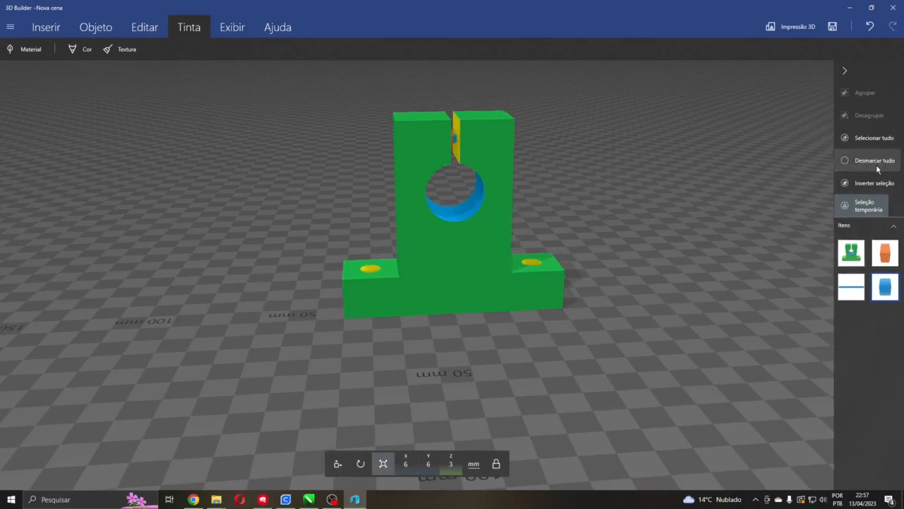
Enlarge the screw shaft to about 47.7 mm long so it extends past both sides of the bracket
{"action": "left_click", "coordinate": [851, 286]}
{"action": "left_click_drag", "start_coordinate": [376, 140], "coordinate": [361, 143]}
{"action": "scroll", "coordinate": [574, 151], "scroll_direction": "up", "scroll_amount": 3}
{"action": "scroll", "coordinate": [575, 151], "scroll_direction": "up", "scroll_amount": 1}
{"action": "right_click_drag", "start_coordinate": [582, 150], "coordinate": [493, 203]}
{"action": "left_click_drag", "start_coordinate": [462, 127], "coordinate": [474, 127]}
{"action": "right_click_drag", "start_coordinate": [539, 135], "coordinate": [515, 160]}
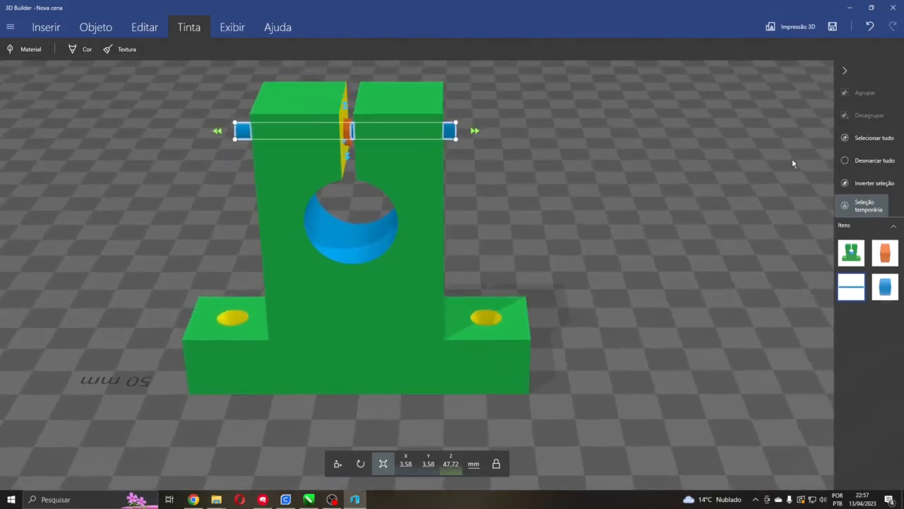
Move the screw head outward to about X -21.2 mm and align it with the shaft at about Z 62.3 mm
{"action": "left_click", "coordinate": [861, 160]}
{"action": "left_click", "coordinate": [885, 286]}
{"action": "right_click_drag", "start_coordinate": [770, 244], "coordinate": [384, 211]}
{"action": "scroll", "coordinate": [427, 160], "scroll_direction": "up", "scroll_amount": 4}
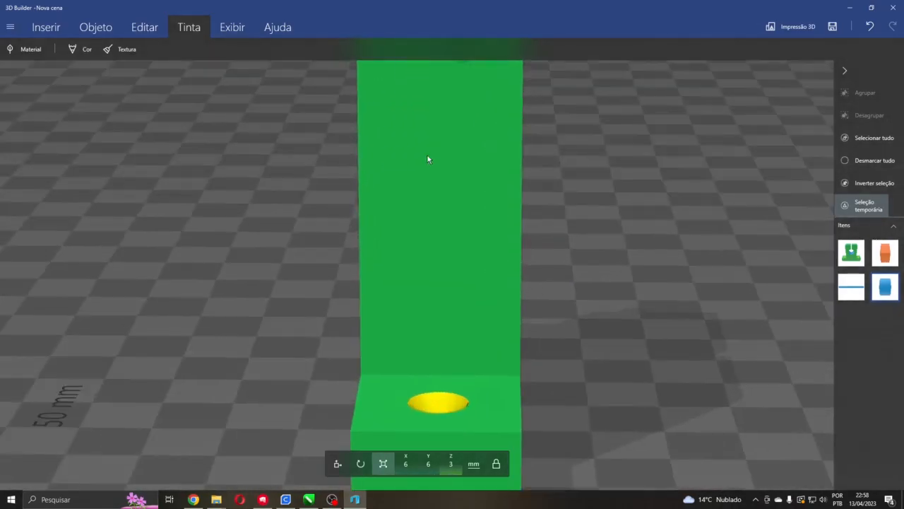
{"action": "right_click_drag", "start_coordinate": [634, 139], "coordinate": [644, 218]}
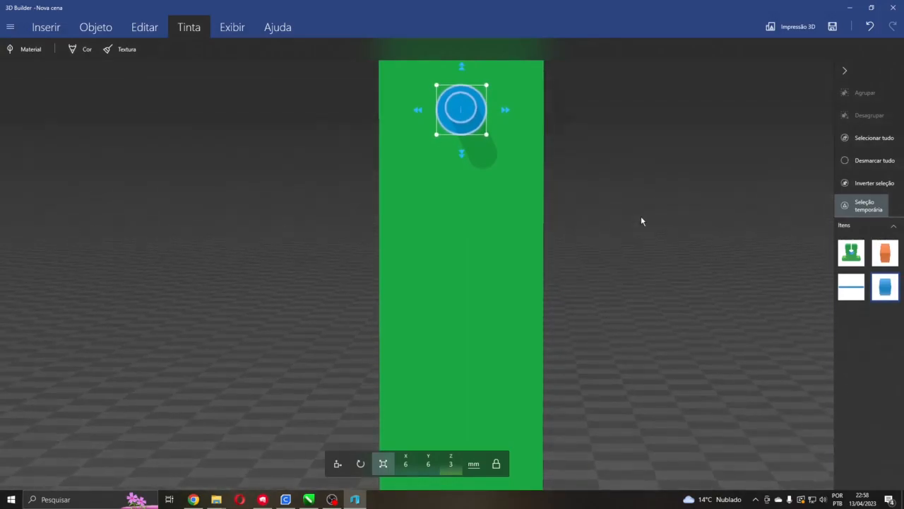
{"action": "left_click", "coordinate": [868, 160]}
{"action": "right_click_drag", "start_coordinate": [565, 124], "coordinate": [771, 211]}
{"action": "left_click", "coordinate": [885, 288]}
{"action": "left_click", "coordinate": [338, 463]}
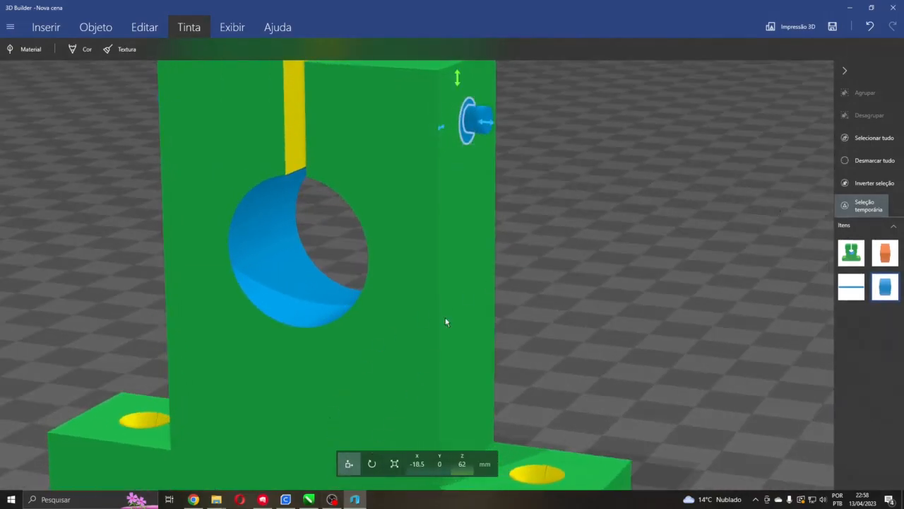
{"action": "left_click_drag", "start_coordinate": [490, 126], "coordinate": [504, 128]}
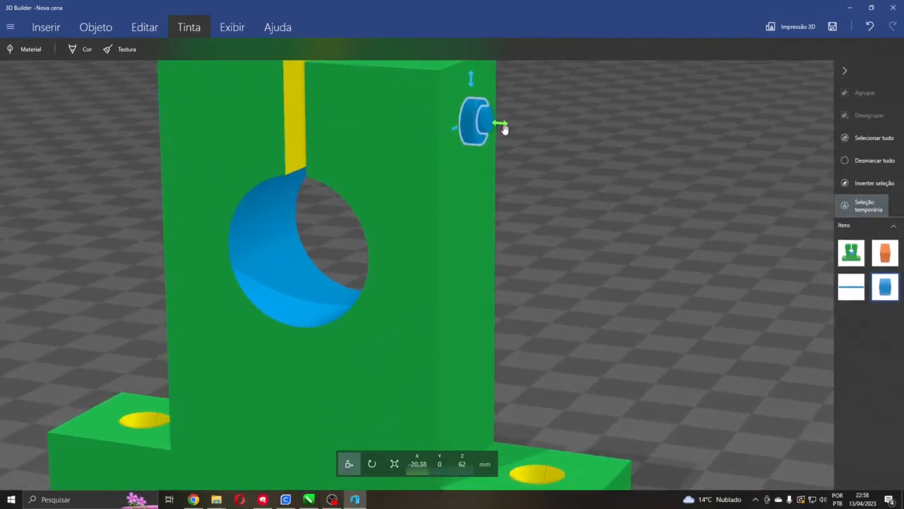
{"action": "left_click_drag", "start_coordinate": [473, 85], "coordinate": [472, 84]}
{"action": "left_click_drag", "start_coordinate": [506, 123], "coordinate": [511, 124]}
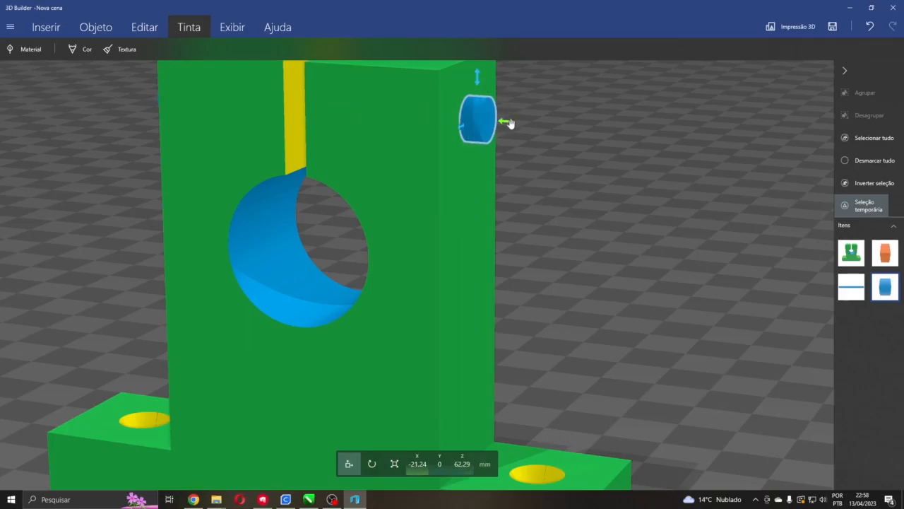
{"action": "left_click_drag", "start_coordinate": [476, 85], "coordinate": [478, 84]}
Lengthen the screw shaft to about 49.9 mm so it reaches beyond the head's outer face, and deselect it
{"action": "left_click", "coordinate": [851, 286]}
{"action": "key", "text": "s"}
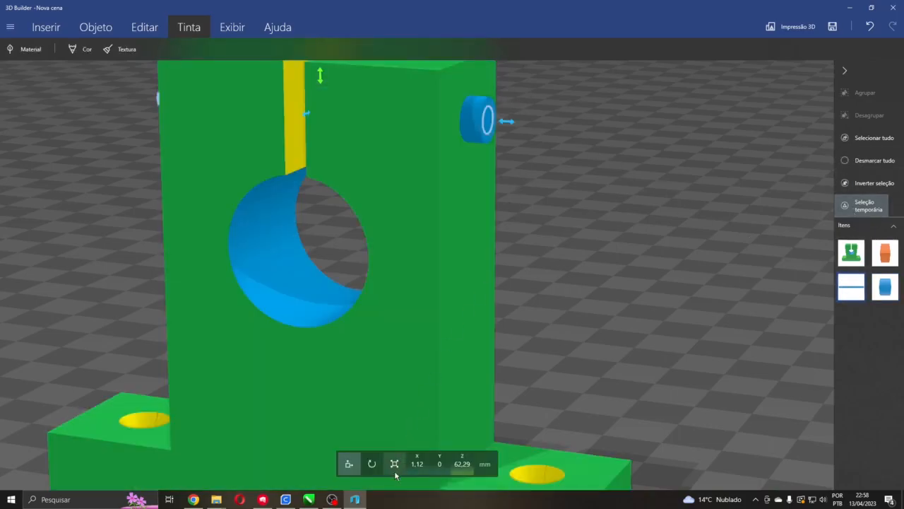
{"action": "left_click_drag", "start_coordinate": [503, 125], "coordinate": [519, 127]}
{"action": "left_click_drag", "start_coordinate": [581, 154], "coordinate": [708, 150]}
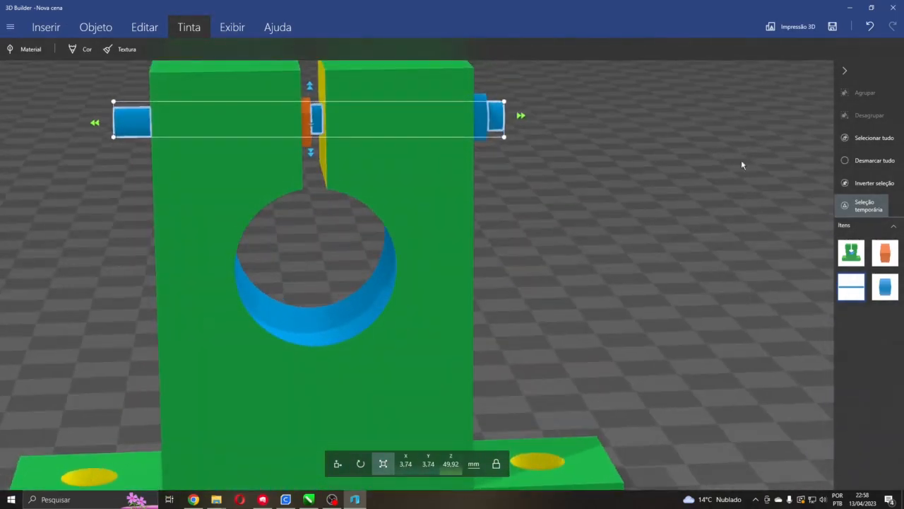
{"action": "left_click", "coordinate": [873, 160]}
Move the screw head back inward to about X -19 mm so it sinks into the bracket's side
{"action": "left_click", "coordinate": [481, 128]}
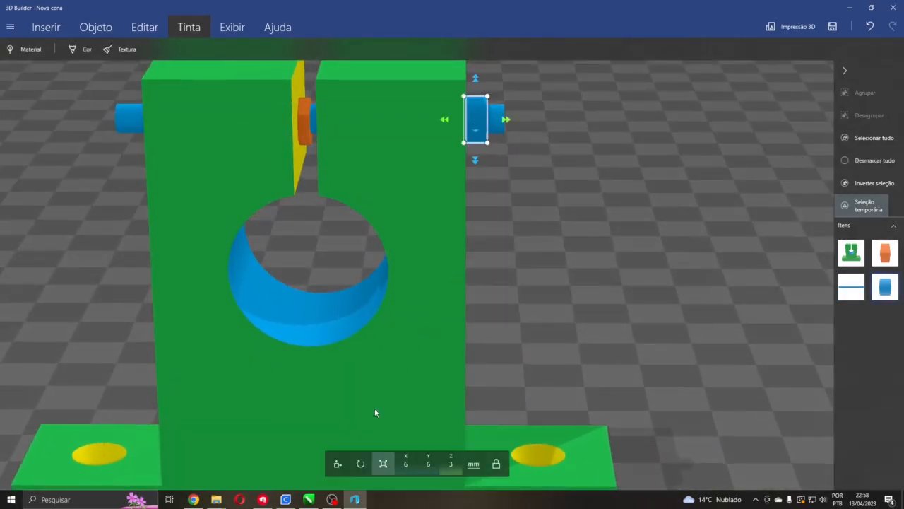
{"action": "left_click", "coordinate": [337, 463]}
{"action": "left_click_drag", "start_coordinate": [446, 121], "coordinate": [429, 121]}
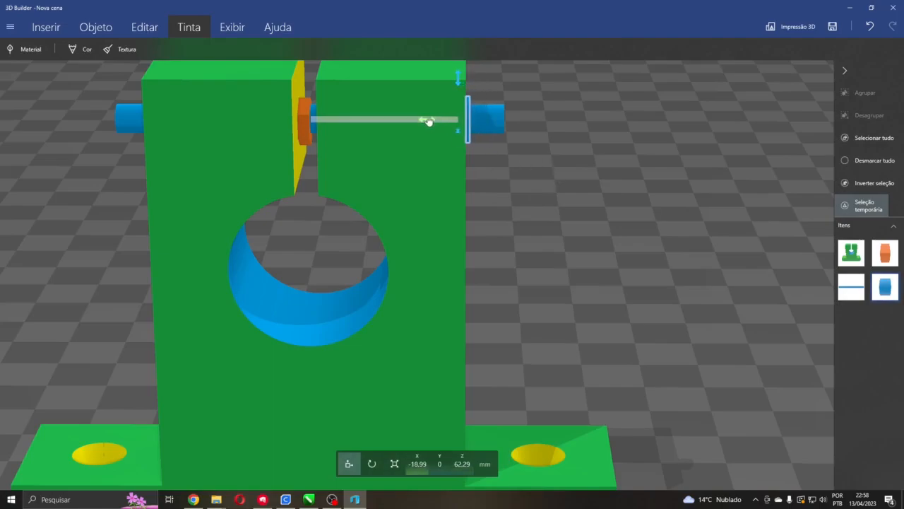
{"action": "left_click_drag", "start_coordinate": [528, 121], "coordinate": [545, 136]}
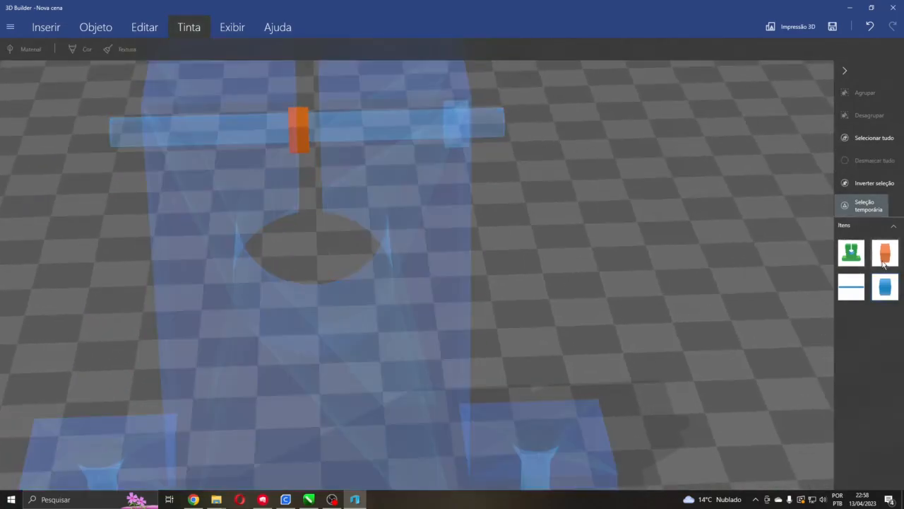
Move the hex nut outward to about X 18.8 mm at the bracket's side face and turn on the X-ray view
{"action": "left_click", "coordinate": [885, 253]}
{"action": "left_click_drag", "start_coordinate": [673, 251], "coordinate": [613, 249]}
{"action": "left_click_drag", "start_coordinate": [275, 154], "coordinate": [138, 174]}
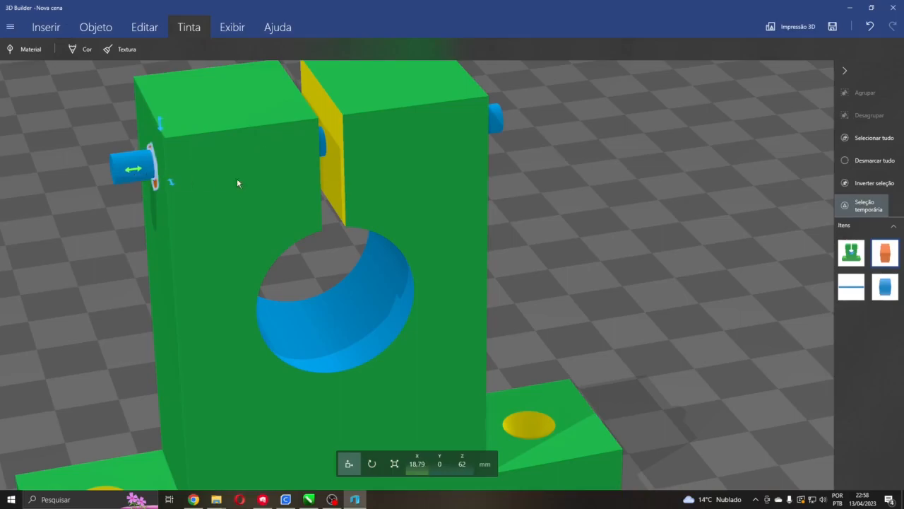
{"action": "left_click", "coordinate": [236, 29]}
{"action": "left_click", "coordinate": [472, 49]}
{"action": "scroll", "coordinate": [214, 192], "scroll_direction": "up", "scroll_amount": 3}
{"action": "left_click_drag", "start_coordinate": [553, 164], "coordinate": [538, 127]}
Thicken only the hex nut's axial dimension to about 3.05 mm, leaving its width and height unscaled
{"action": "left_click", "coordinate": [394, 463]}
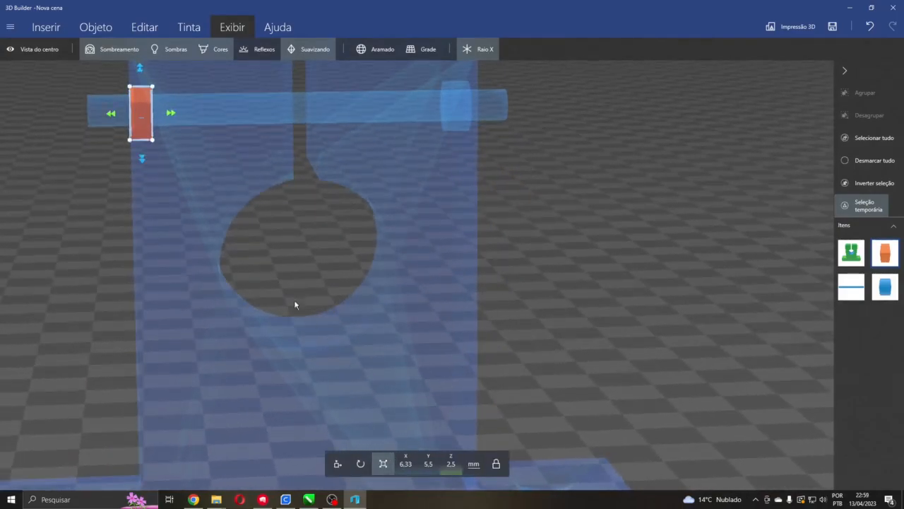
{"action": "left_click_drag", "start_coordinate": [109, 116], "coordinate": [107, 116]}
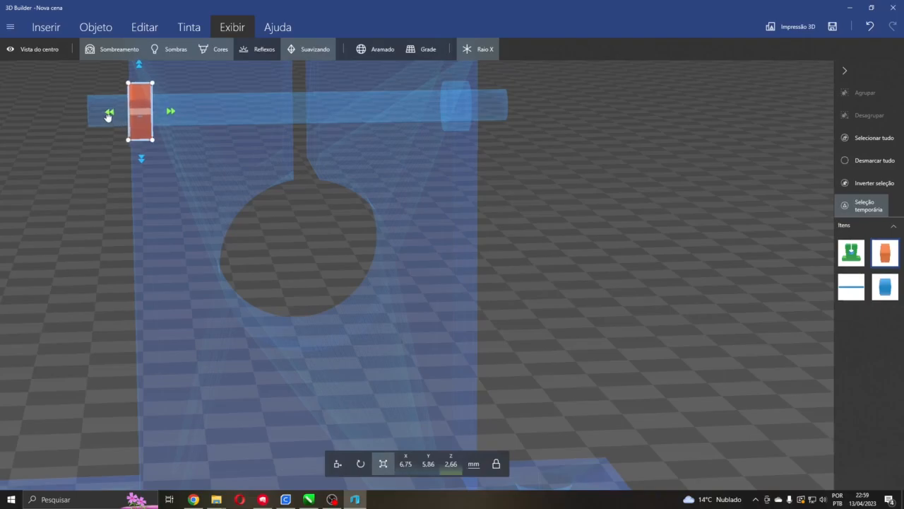
{"action": "key", "text": "ctrl+z"}
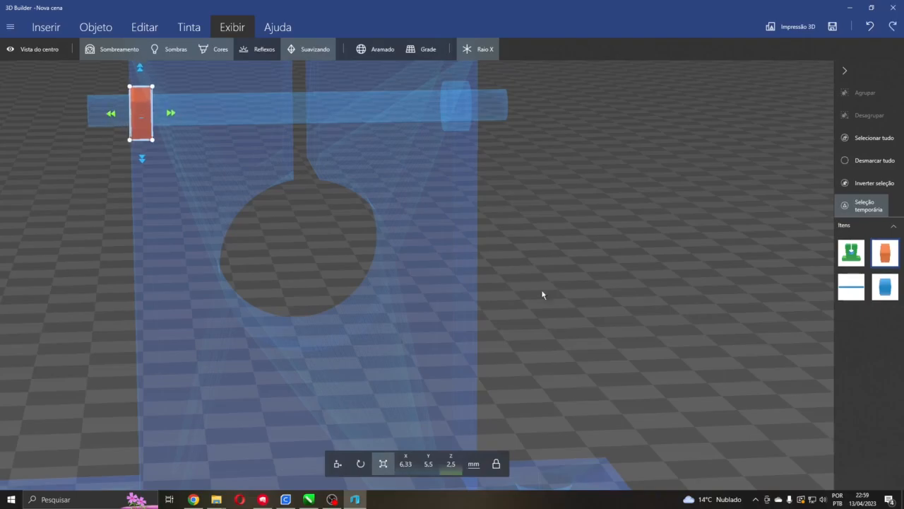
{"action": "left_click_drag", "start_coordinate": [103, 113], "coordinate": [104, 115]}
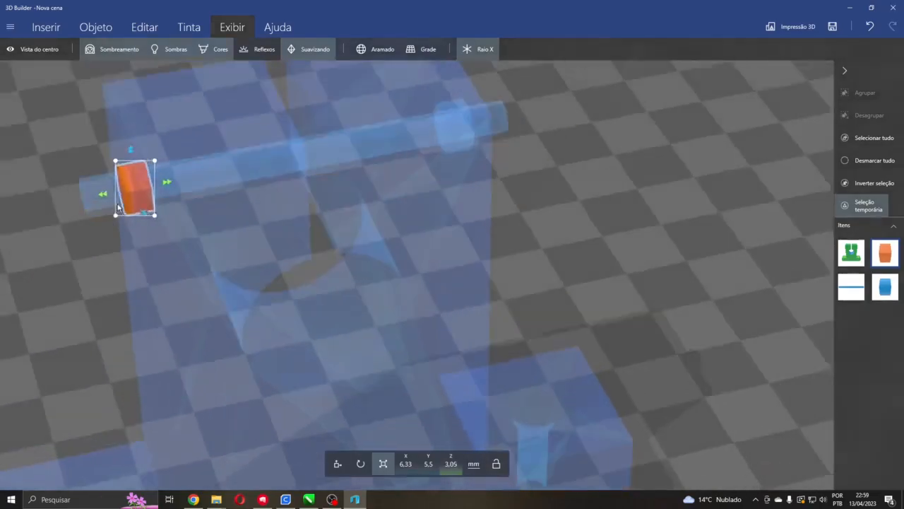
{"action": "left_click_drag", "start_coordinate": [118, 204], "coordinate": [379, 147]}
{"action": "left_click_drag", "start_coordinate": [626, 240], "coordinate": [639, 227]}
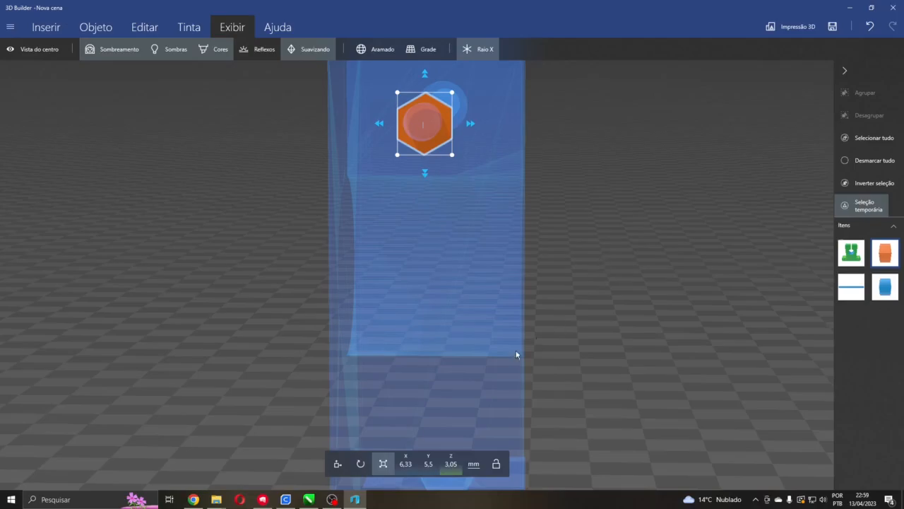
Move the hex nut farther outward to about X 25 mm so it sits at the end of the screw shaft
{"action": "left_click", "coordinate": [360, 463]}
{"action": "left_click_drag", "start_coordinate": [465, 143], "coordinate": [306, 271]}
{"action": "left_click", "coordinate": [323, 467]}
{"action": "left_click_drag", "start_coordinate": [232, 165], "coordinate": [453, 204]}
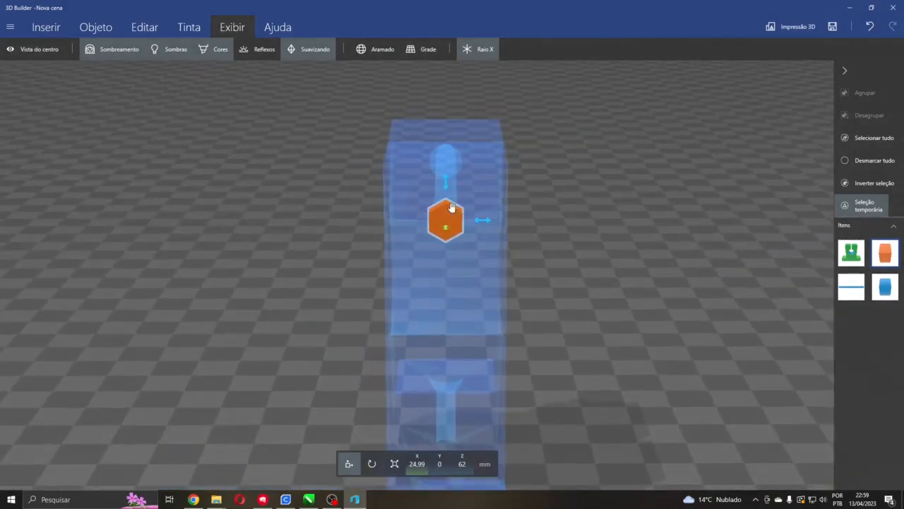
{"action": "left_click", "coordinate": [372, 464]}
{"action": "left_click_drag", "start_coordinate": [522, 381], "coordinate": [519, 342]}
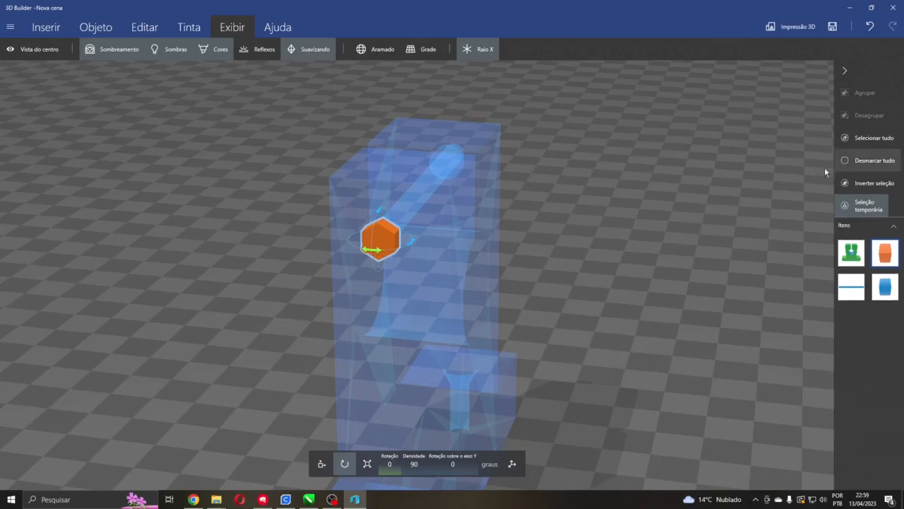
Select the screw shaft together with the hex nut and group them into one object
{"action": "left_click", "coordinate": [863, 166]}
{"action": "left_click_drag", "start_coordinate": [734, 186], "coordinate": [493, 181]}
{"action": "left_click", "coordinate": [485, 162]}
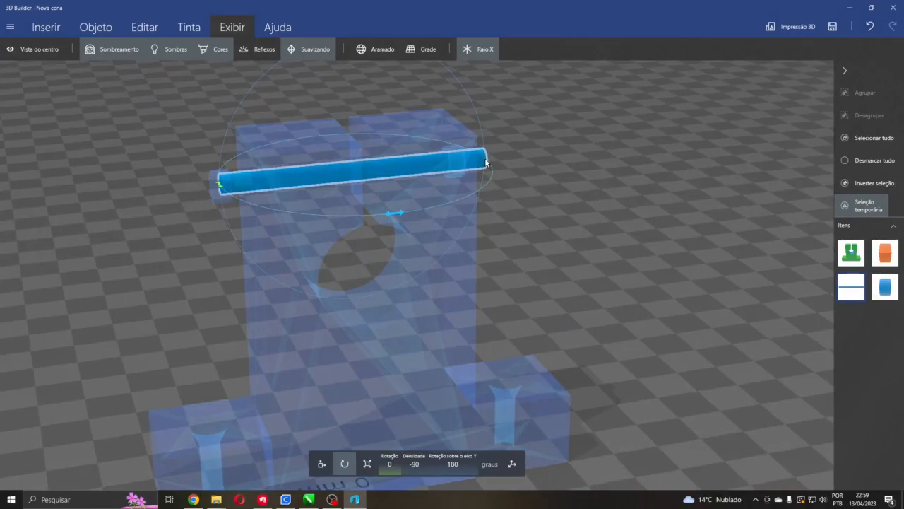
{"action": "left_click", "coordinate": [214, 198], "text": "ctrl"}
{"action": "left_click", "coordinate": [856, 94]}
Rotate the shaft-and-nut group to about 148.24° around the shaft's long axis
{"action": "left_click_drag", "start_coordinate": [771, 109], "coordinate": [834, 144]}
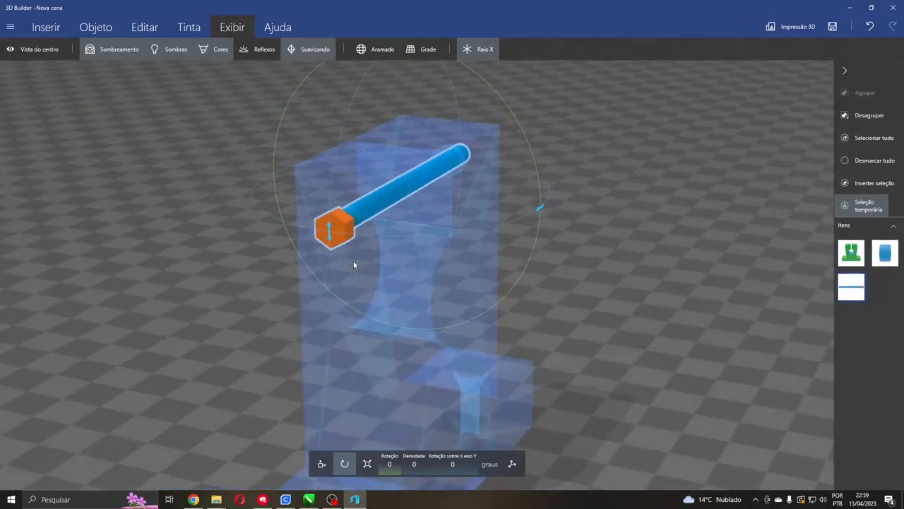
{"action": "left_click_drag", "start_coordinate": [552, 254], "coordinate": [691, 256]}
{"action": "scroll", "coordinate": [692, 256], "scroll_direction": "down", "scroll_amount": 3}
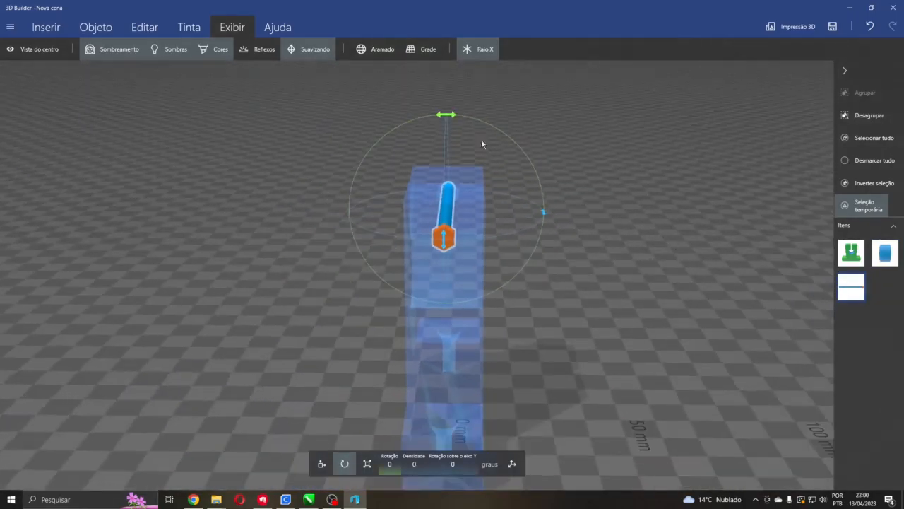
{"action": "left_click_drag", "start_coordinate": [443, 120], "coordinate": [370, 306]}
Examine from several sides how the shaft, nut and screw head line up through the bracket
{"action": "scroll", "coordinate": [492, 276], "scroll_direction": "up", "scroll_amount": 4}
{"action": "scroll", "coordinate": [494, 271], "scroll_direction": "up", "scroll_amount": 3}
{"action": "left_click_drag", "start_coordinate": [625, 251], "coordinate": [796, 231]}
{"action": "left_click_drag", "start_coordinate": [416, 239], "coordinate": [462, 202]}
{"action": "left_click_drag", "start_coordinate": [341, 126], "coordinate": [453, 109]}
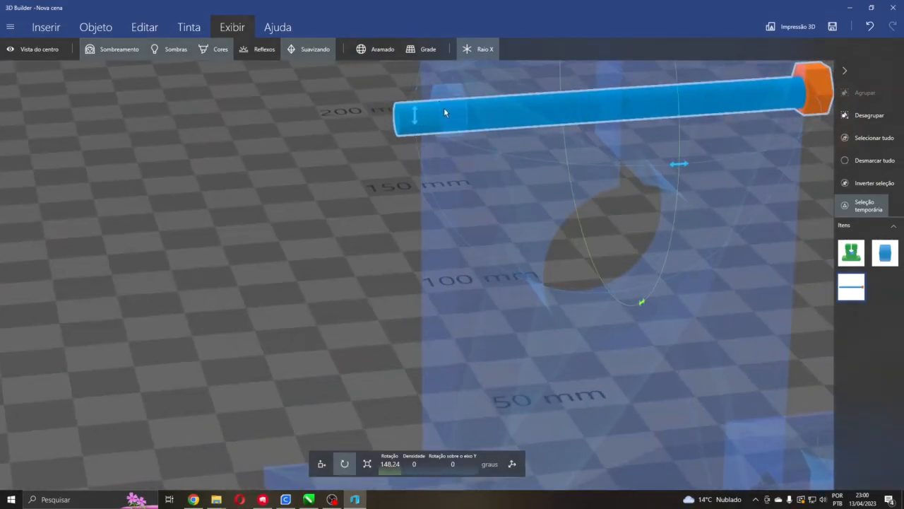
{"action": "scroll", "coordinate": [448, 115], "scroll_direction": "down", "scroll_amount": 5}
{"action": "left_click_drag", "start_coordinate": [642, 142], "coordinate": [299, 133]}
{"action": "scroll", "coordinate": [334, 151], "scroll_direction": "down", "scroll_amount": 5}
{"action": "left_click_drag", "start_coordinate": [615, 206], "coordinate": [199, 206]}
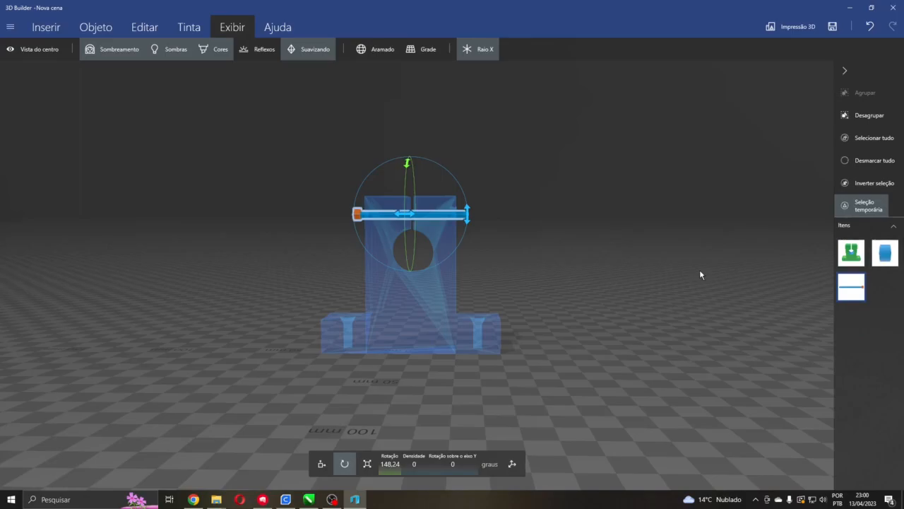
Set the shaft-and-nut group's Z position to 62 mm and deselect it
{"action": "left_click", "coordinate": [322, 464]}
{"action": "left_click_drag", "start_coordinate": [451, 390], "coordinate": [422, 329]}
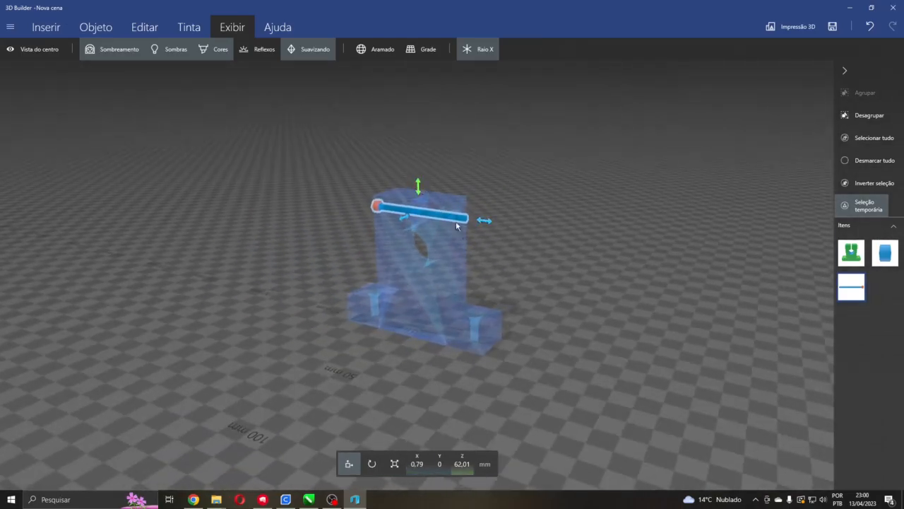
{"action": "left_click", "coordinate": [459, 467]}
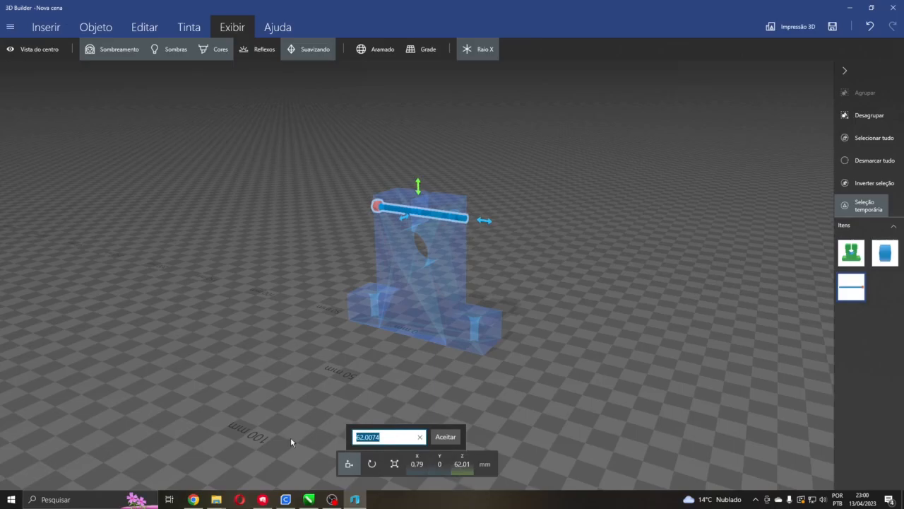
{"action": "type", "text": "62"}
{"action": "key", "text": "Return"}
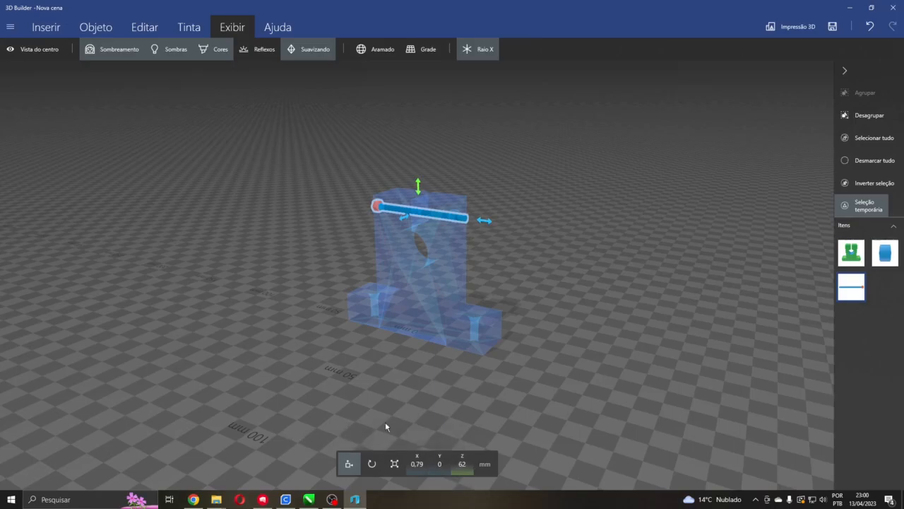
{"action": "left_click", "coordinate": [873, 161]}
{"action": "left_click_drag", "start_coordinate": [542, 229], "coordinate": [674, 205]}
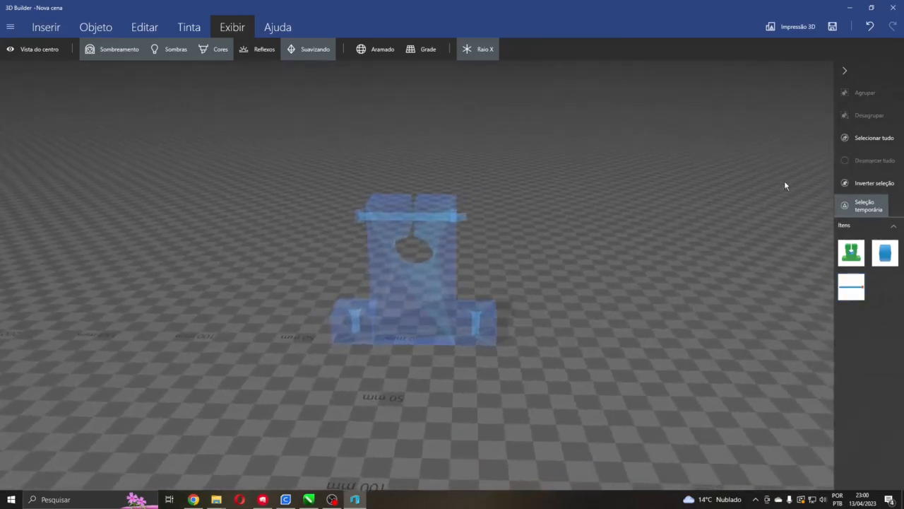
Move the shaft-and-nut group together with the screw head out of the bracket to about X 87.5 mm and deselect them
{"action": "left_click", "coordinate": [466, 221]}
{"action": "left_click_drag", "start_coordinate": [484, 215], "coordinate": [339, 231]}
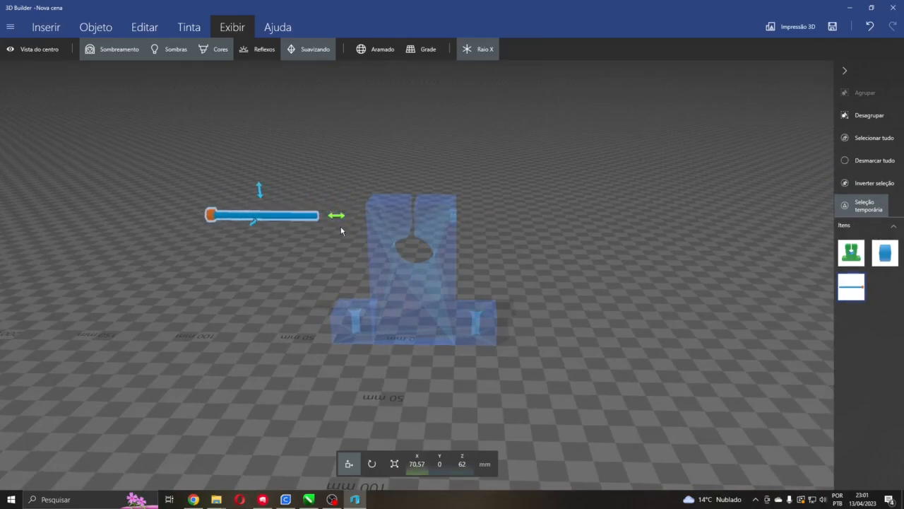
{"action": "key", "text": "ctrl+z"}
{"action": "left_click", "coordinate": [885, 253]}
{"action": "left_click_drag", "start_coordinate": [487, 217], "coordinate": [302, 217]}
{"action": "left_click", "coordinate": [827, 175]}
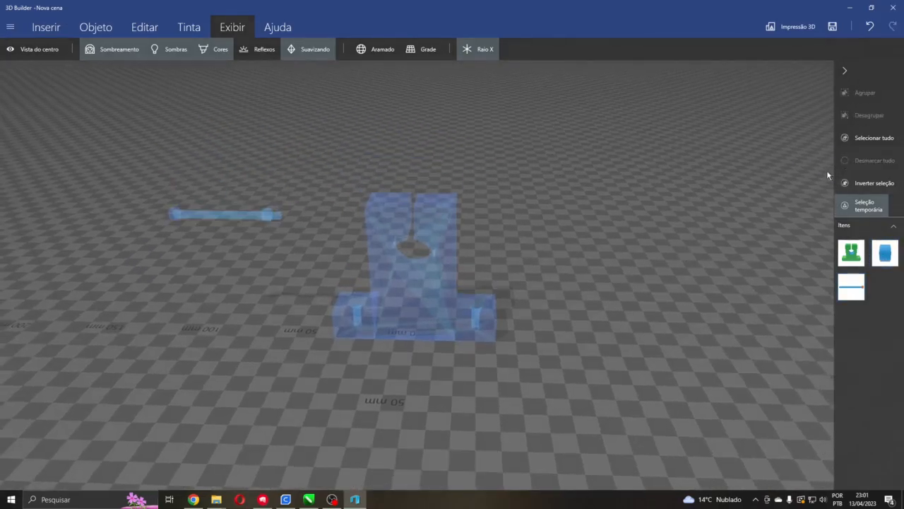
Move the bracket away from the screw to about X -89.4 mm and clear the selection
{"action": "left_click", "coordinate": [452, 240]}
{"action": "left_click_drag", "start_coordinate": [515, 269], "coordinate": [705, 267]}
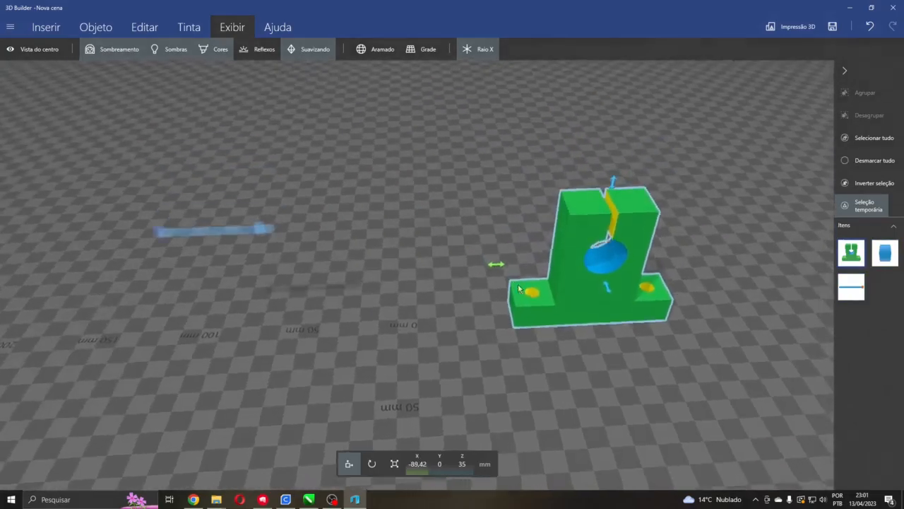
{"action": "left_click_drag", "start_coordinate": [516, 287], "coordinate": [496, 256]}
{"action": "left_click", "coordinate": [221, 245]}
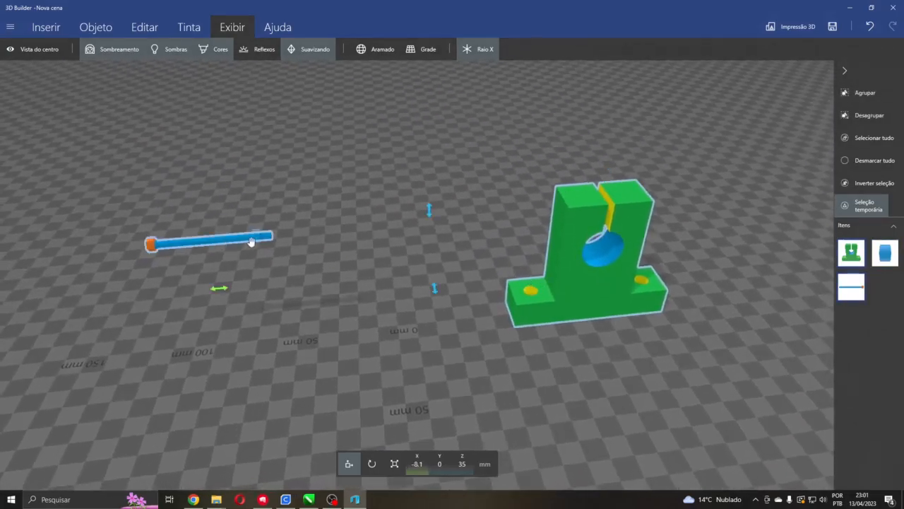
{"action": "left_click", "coordinate": [784, 190]}
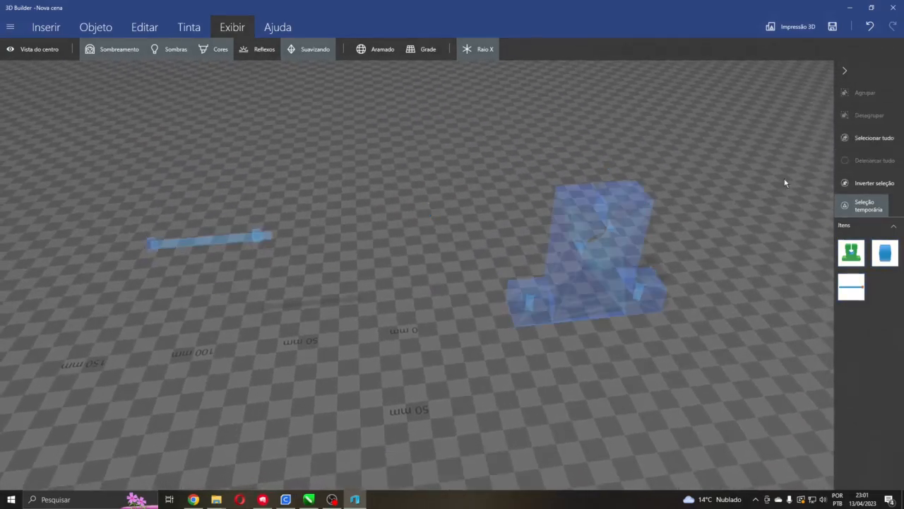
Ungroup the screw shaft and the hex nut
{"action": "left_click", "coordinate": [196, 246]}
{"action": "right_click_drag", "start_coordinate": [282, 344], "coordinate": [333, 320]}
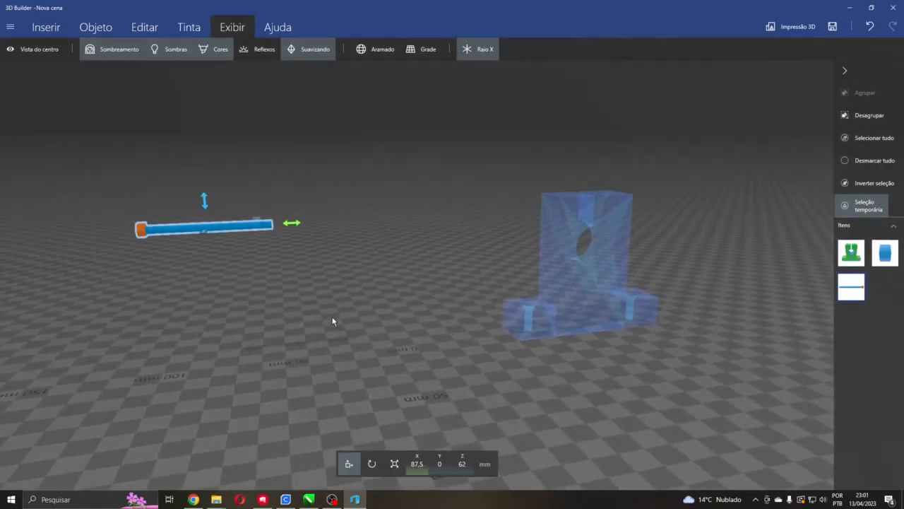
{"action": "left_click", "coordinate": [860, 118]}
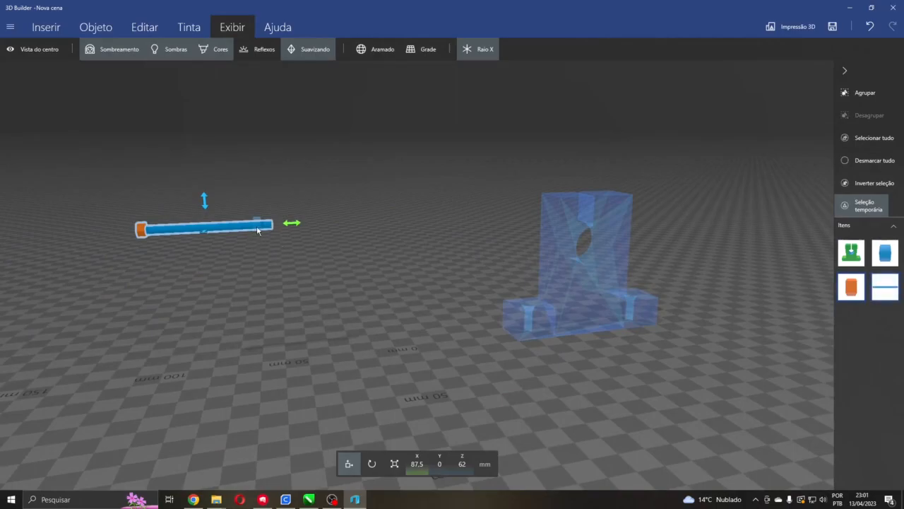
Rotate the shaft, hex nut and screw head together to stand upright with the tilt at 0°, and deselect them
{"action": "left_click", "coordinate": [372, 463]}
{"action": "left_click_drag", "start_coordinate": [194, 163], "coordinate": [110, 234]}
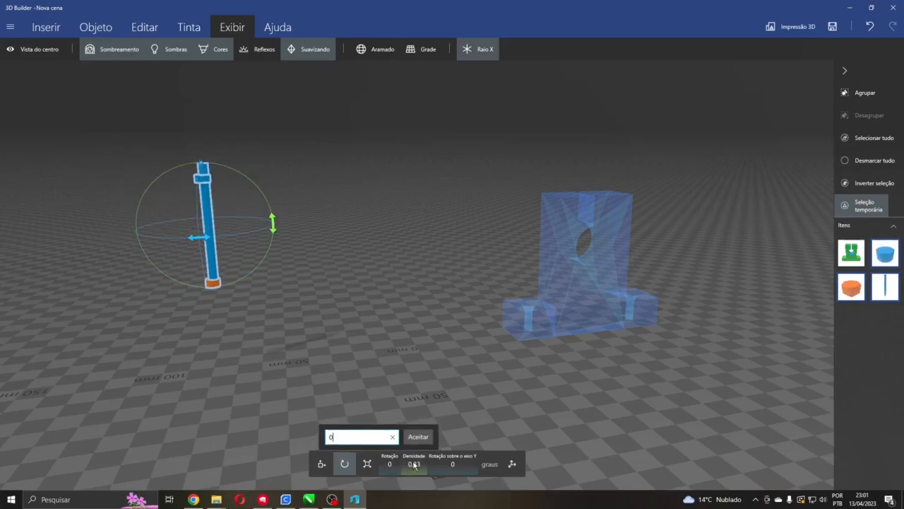
{"action": "left_click", "coordinate": [322, 464]}
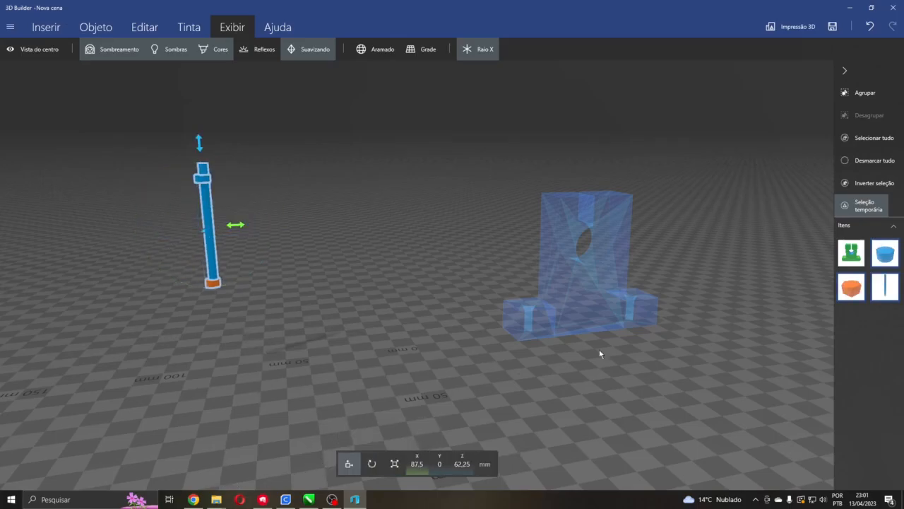
{"action": "left_click", "coordinate": [844, 162]}
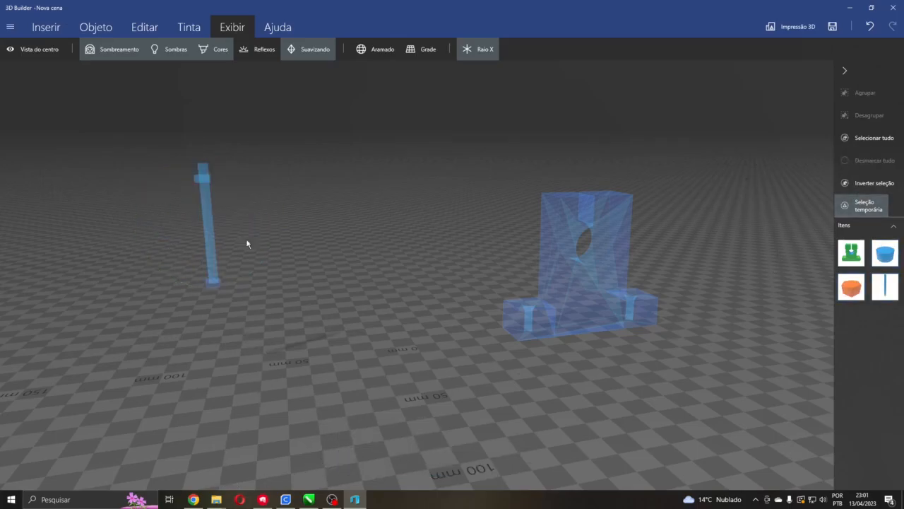
Set the upright shaft's X and Y positions to 0 mm
{"action": "left_click", "coordinate": [211, 223]}
{"action": "left_click", "coordinate": [371, 463]}
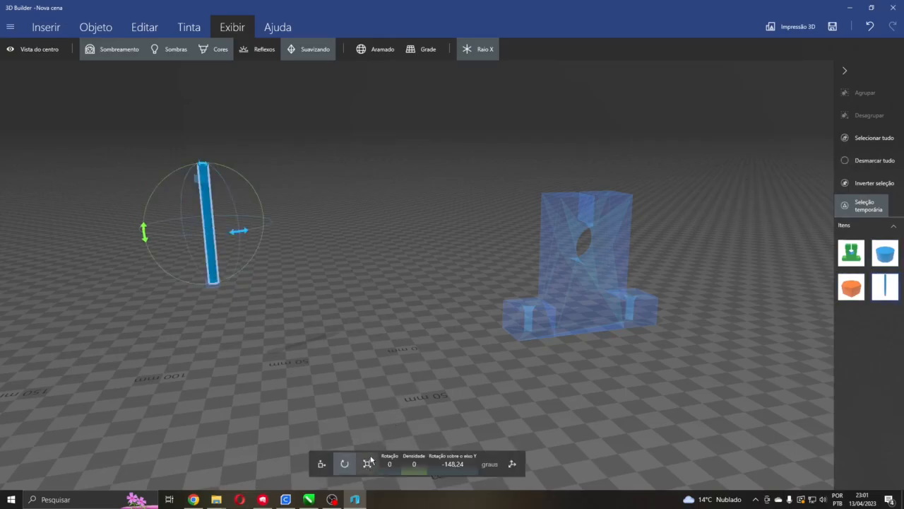
{"action": "left_click", "coordinate": [349, 464]}
{"action": "left_click", "coordinate": [416, 464]}
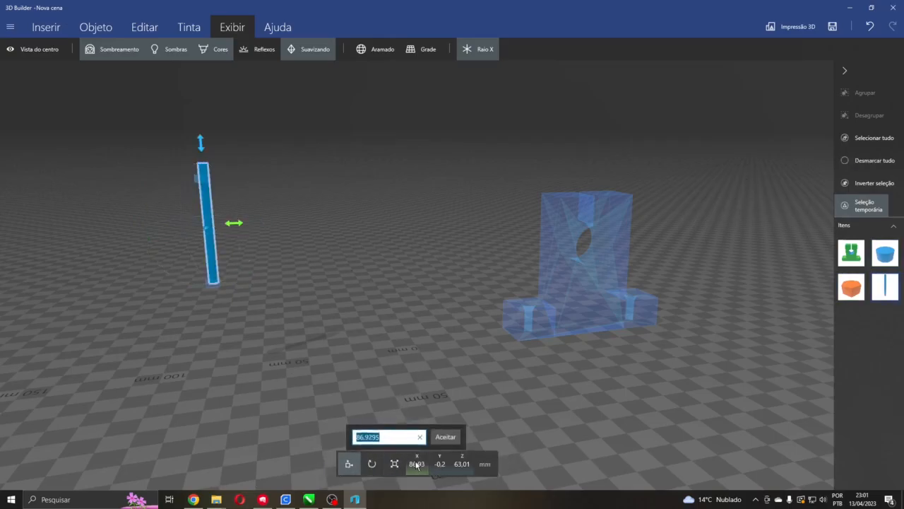
{"action": "type", "text": "0"}
{"action": "key", "text": "Return"}
{"action": "left_click", "coordinate": [438, 464]}
{"action": "type", "text": "0"}
{"action": "key", "text": "Return"}
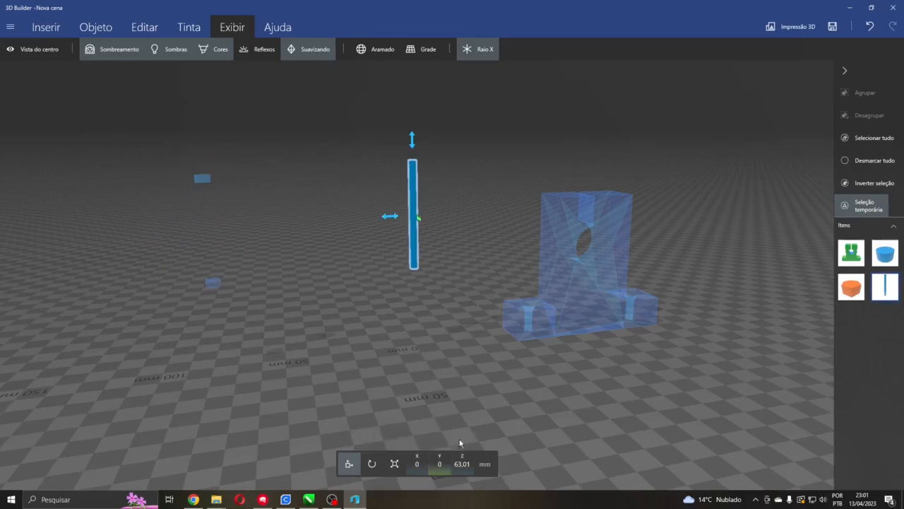
Set the screw head's X position to 0 mm so it centres on the shaft
{"action": "left_click", "coordinate": [869, 160]}
{"action": "left_click", "coordinate": [201, 178]}
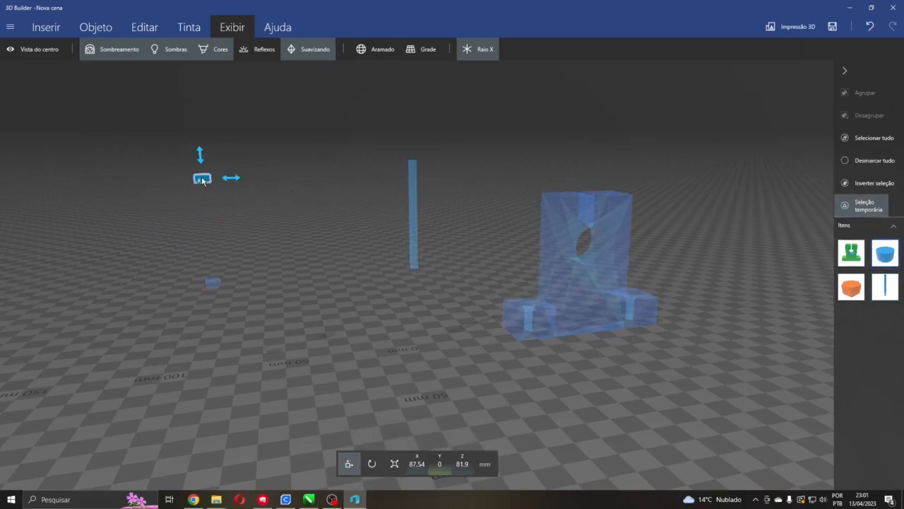
{"action": "left_click", "coordinate": [417, 462]}
{"action": "type", "text": "0"}
{"action": "key", "text": "Return"}
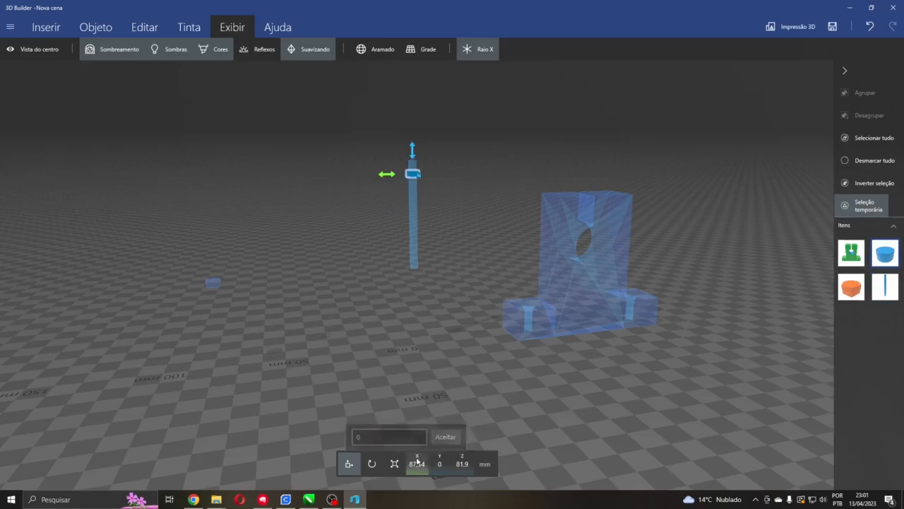
Raise the screw head to the upper end of the shaft and deselect it
{"action": "left_click_drag", "start_coordinate": [401, 337], "coordinate": [376, 328]}
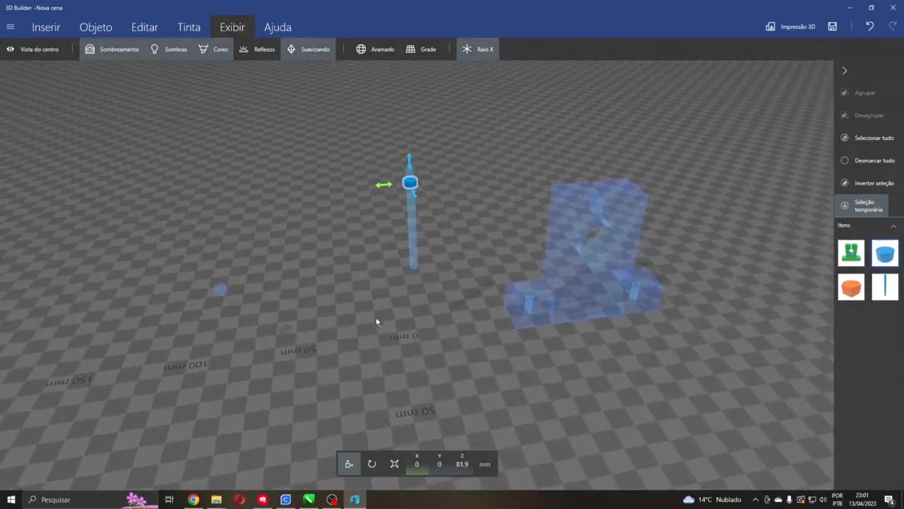
{"action": "scroll", "coordinate": [385, 245], "scroll_direction": "up", "scroll_amount": 4}
{"action": "left_click_drag", "start_coordinate": [442, 229], "coordinate": [444, 243]}
{"action": "left_click_drag", "start_coordinate": [381, 121], "coordinate": [442, 141]}
{"action": "left_click", "coordinate": [867, 161]}
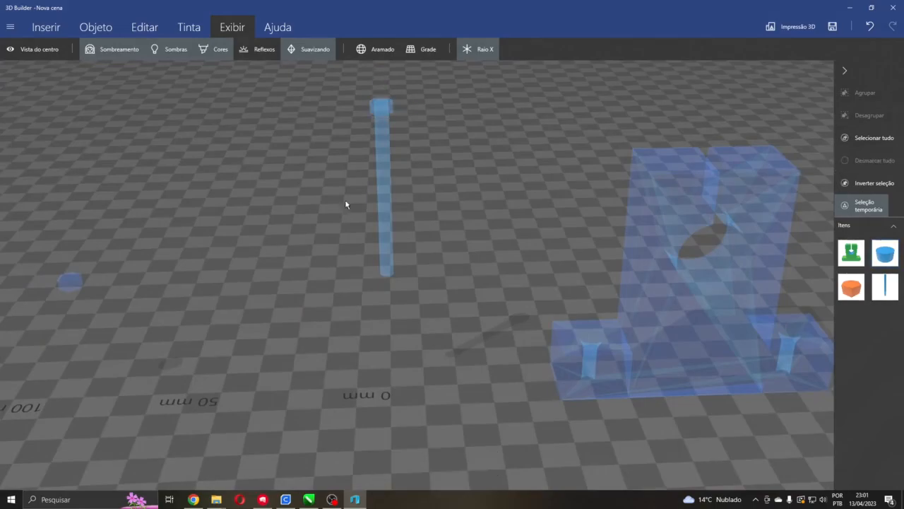
Set the hex nut's X position to 0 mm so it centres on the shaft's lower end
{"action": "left_click", "coordinate": [68, 284]}
{"action": "left_click_drag", "start_coordinate": [101, 283], "coordinate": [140, 282]}
{"action": "left_click", "coordinate": [416, 464]}
{"action": "type", "text": "0"}
{"action": "key", "text": "Return"}
{"action": "left_click_drag", "start_coordinate": [443, 382], "coordinate": [417, 350]}
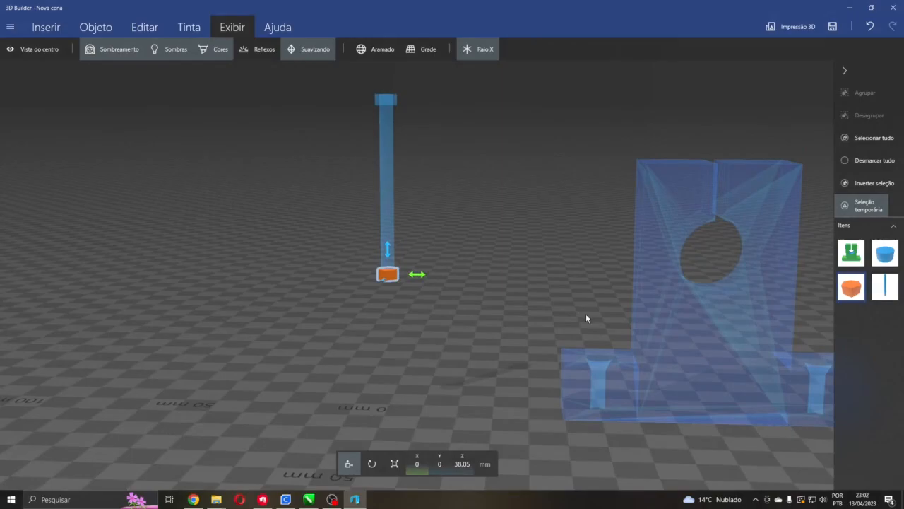
Group the screw shaft, head and hex nut, and rotate the assembly -90 degrees so it lies horizontally
{"action": "left_click", "coordinate": [388, 174], "text": "ctrl"}
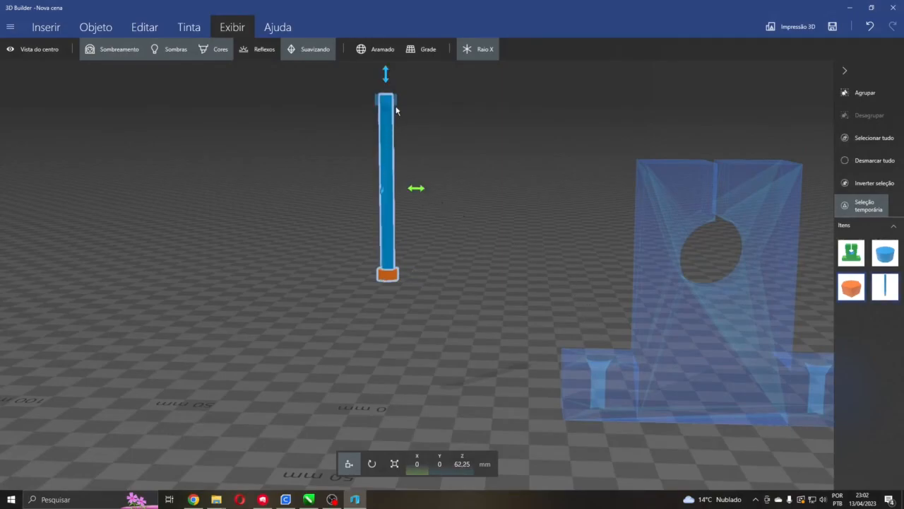
{"action": "left_click", "coordinate": [861, 93]}
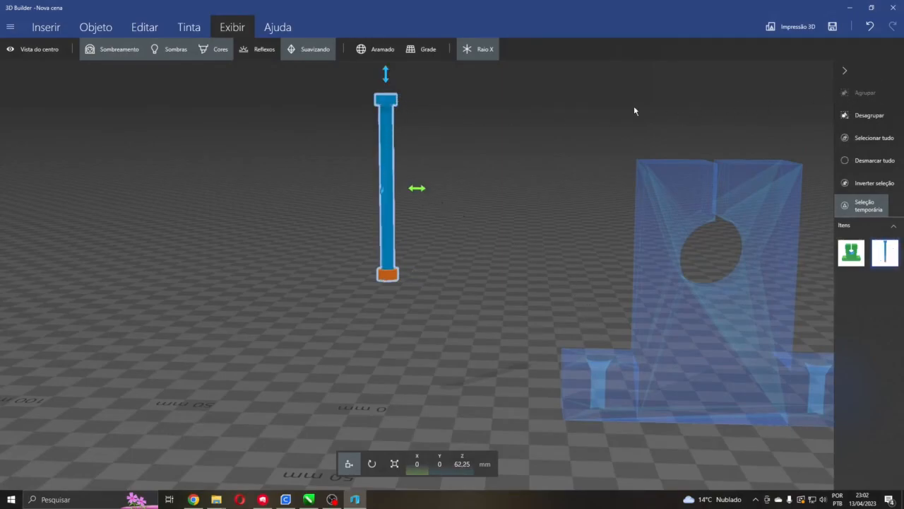
{"action": "scroll", "coordinate": [625, 116], "scroll_direction": "down", "scroll_amount": 1}
{"action": "scroll", "coordinate": [562, 231], "scroll_direction": "down", "scroll_amount": 1}
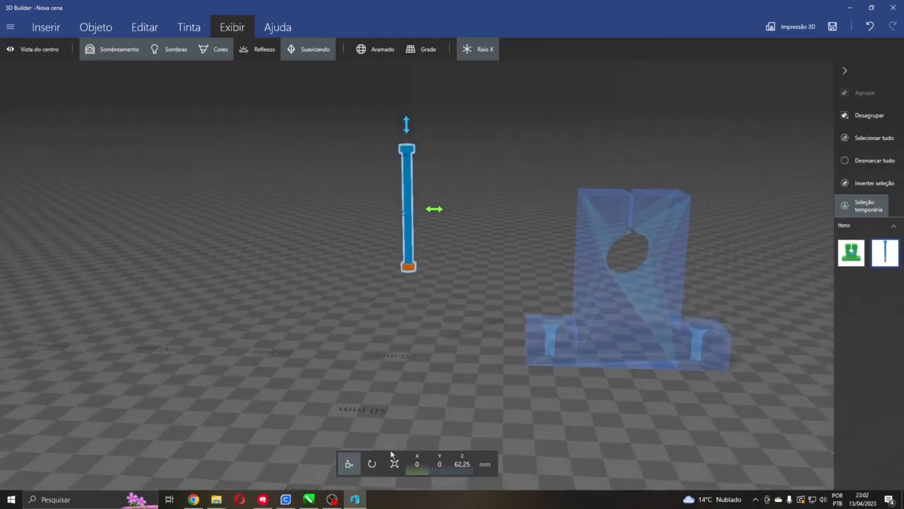
{"action": "left_click", "coordinate": [371, 464]}
{"action": "left_click_drag", "start_coordinate": [472, 214], "coordinate": [413, 261]}
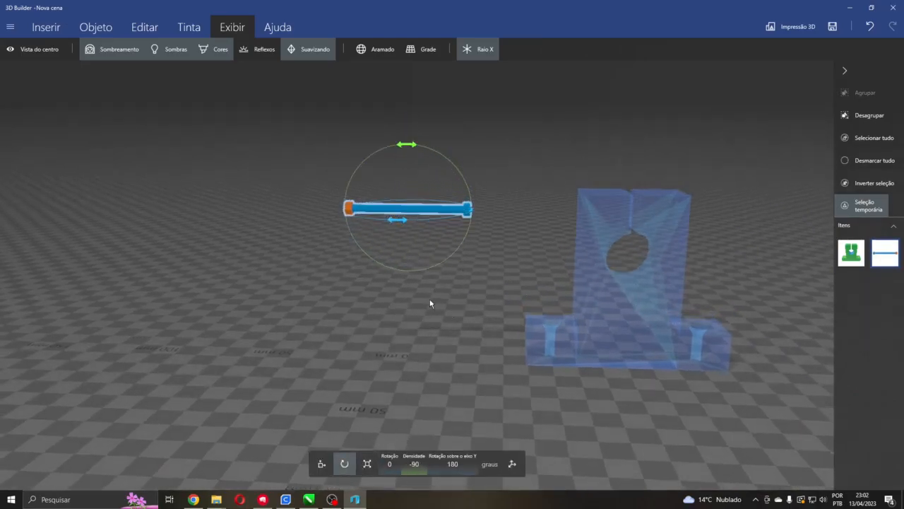
{"action": "scroll", "coordinate": [381, 410], "scroll_direction": "down", "scroll_amount": 2}
Set the screw assembly's Z height to 62 mm and slide it to about X -89.42 mm, centred across the clamp's slot
{"action": "left_click", "coordinate": [322, 463]}
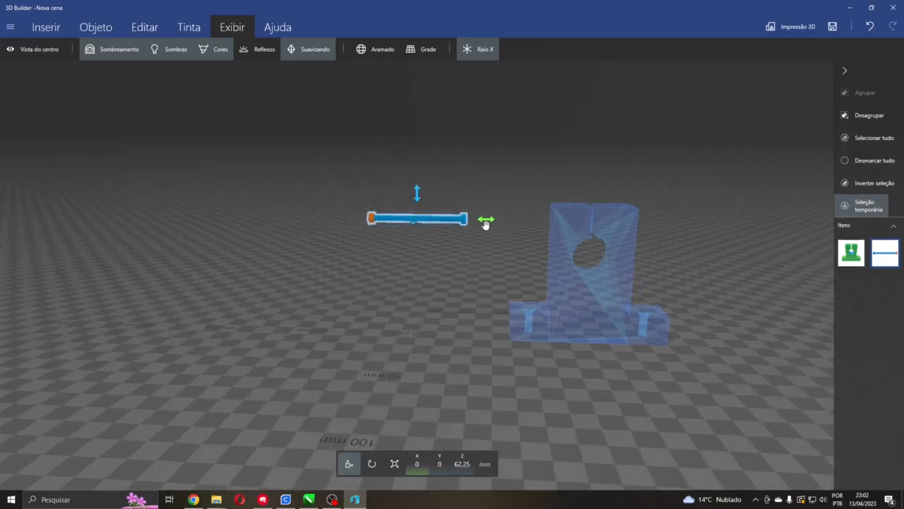
{"action": "left_click", "coordinate": [461, 465]}
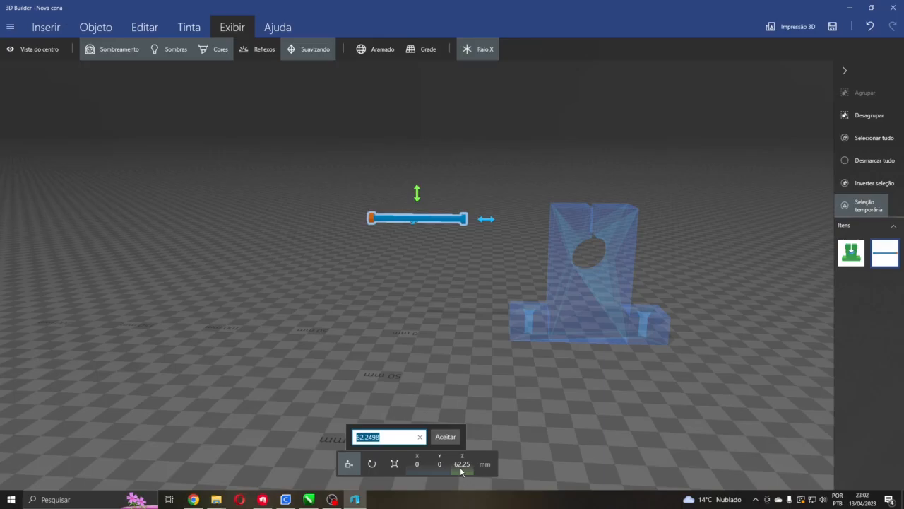
{"action": "type", "text": "62"}
{"action": "key", "text": "Return"}
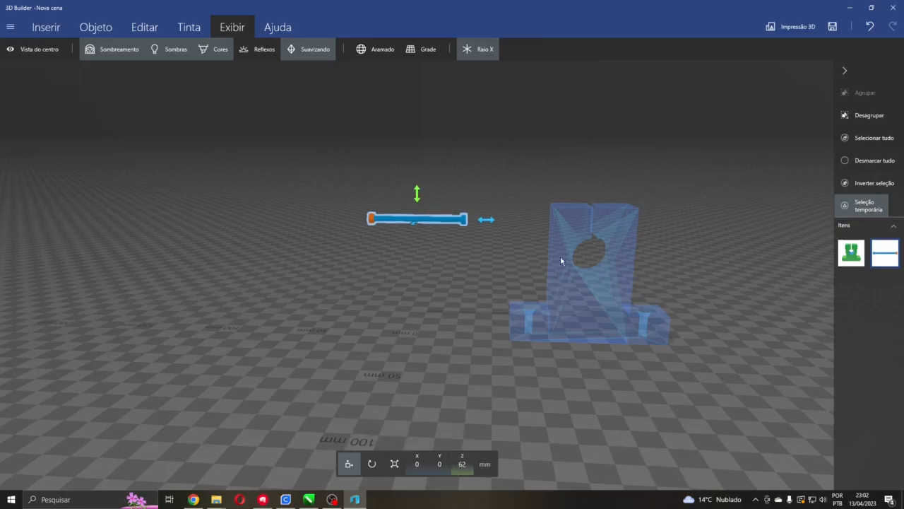
{"action": "left_click_drag", "start_coordinate": [497, 225], "coordinate": [667, 221]}
{"action": "left_click_drag", "start_coordinate": [709, 240], "coordinate": [300, 269]}
{"action": "scroll", "coordinate": [693, 248], "scroll_direction": "up", "scroll_amount": 5}
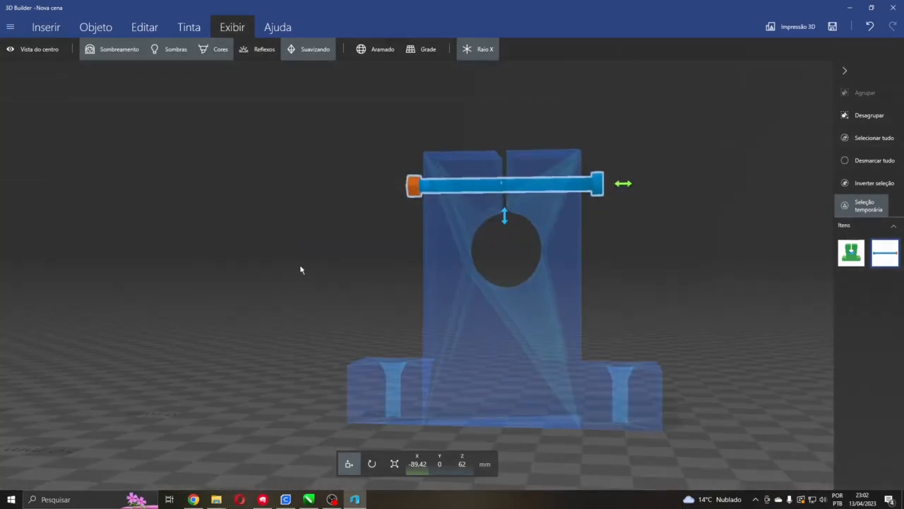
Ungroup the screw assembly and deselect its parts
{"action": "left_click", "coordinate": [854, 161]}
{"action": "left_click", "coordinate": [599, 183]}
{"action": "left_click", "coordinate": [868, 115]}
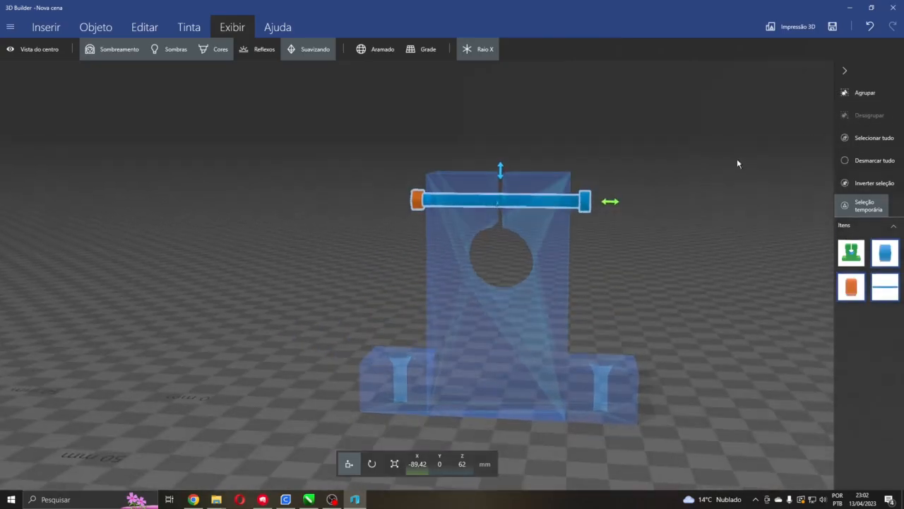
{"action": "left_click", "coordinate": [841, 159]}
{"action": "scroll", "coordinate": [607, 192], "scroll_direction": "up", "scroll_amount": 5}
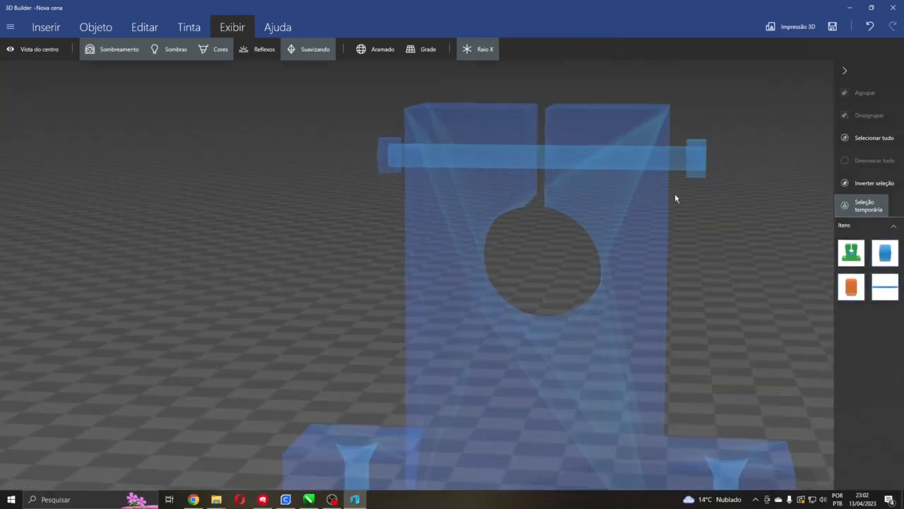
Slide the screw head inward along the shaft until it sits inside the clamp's side wall, and deselect it
{"action": "left_click", "coordinate": [626, 159]}
{"action": "left_click_drag", "start_coordinate": [647, 162], "coordinate": [618, 194]}
{"action": "left_click_drag", "start_coordinate": [667, 243], "coordinate": [689, 236]}
{"action": "left_click", "coordinate": [874, 160]}
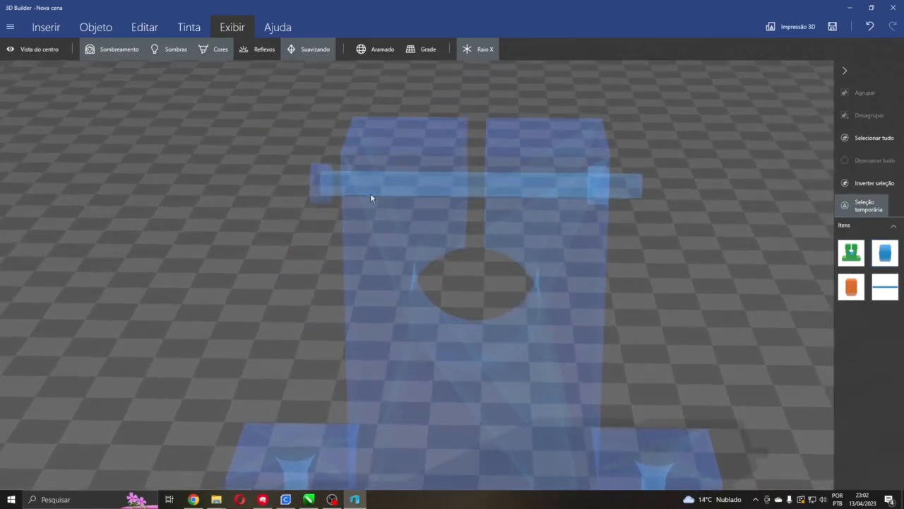
Slide the hex nut inward along the shaft to about X -70.57 mm so it sits inside the clamp's opposite side
{"action": "left_click", "coordinate": [324, 189]}
{"action": "left_click_drag", "start_coordinate": [351, 188], "coordinate": [371, 188]}
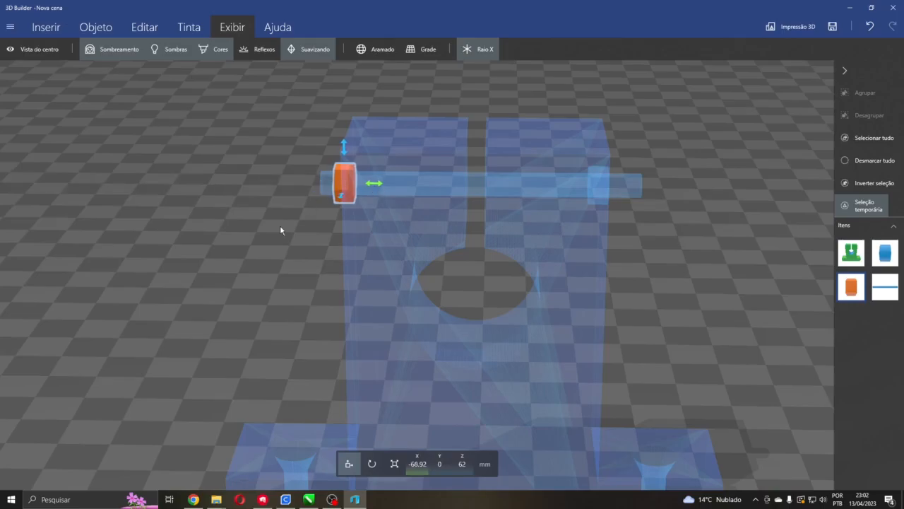
{"action": "scroll", "coordinate": [276, 224], "scroll_direction": "up", "scroll_amount": 3}
{"action": "left_click_drag", "start_coordinate": [256, 226], "coordinate": [239, 214]}
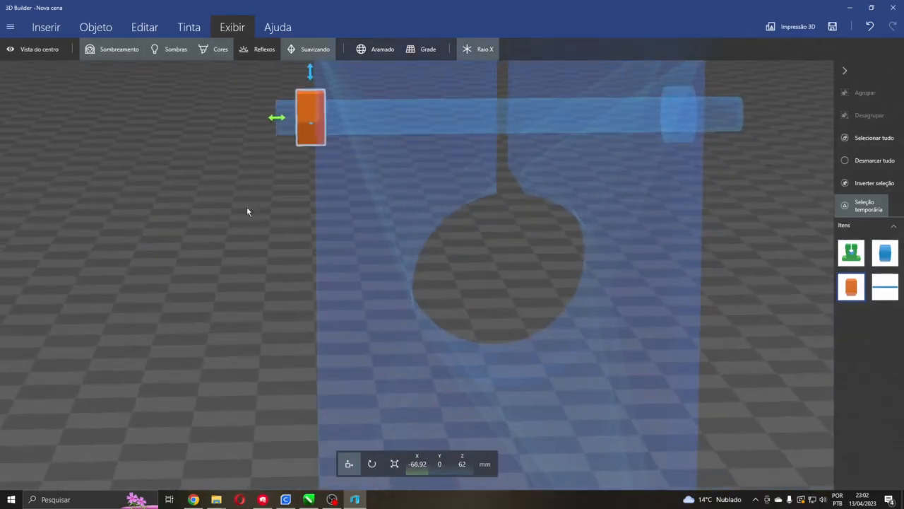
{"action": "left_click_drag", "start_coordinate": [277, 118], "coordinate": [296, 124]}
{"action": "scroll", "coordinate": [307, 130], "scroll_direction": "up", "scroll_amount": 3}
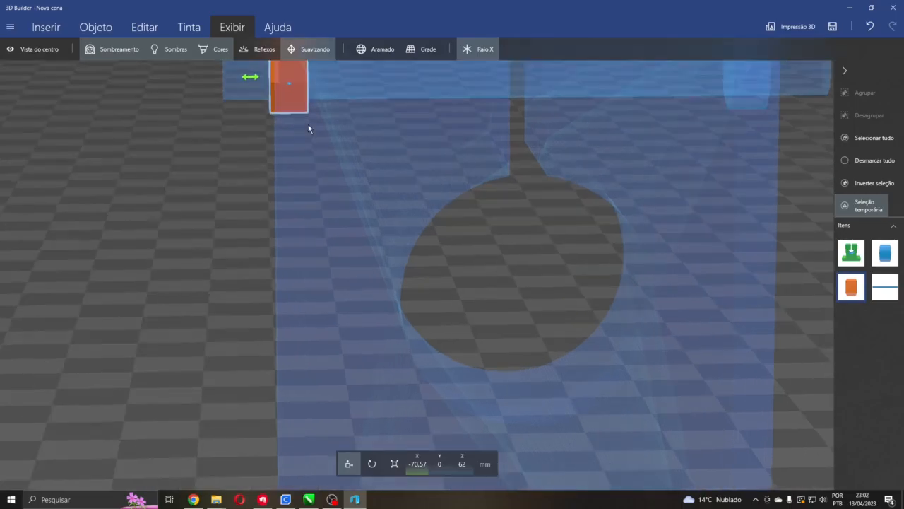
Select the hex nut, shaft and screw head, and group them into one cutting object
{"action": "scroll", "coordinate": [304, 129], "scroll_direction": "down", "scroll_amount": 2}
{"action": "left_click_drag", "start_coordinate": [279, 167], "coordinate": [300, 198]}
{"action": "left_click_drag", "start_coordinate": [769, 214], "coordinate": [642, 203]}
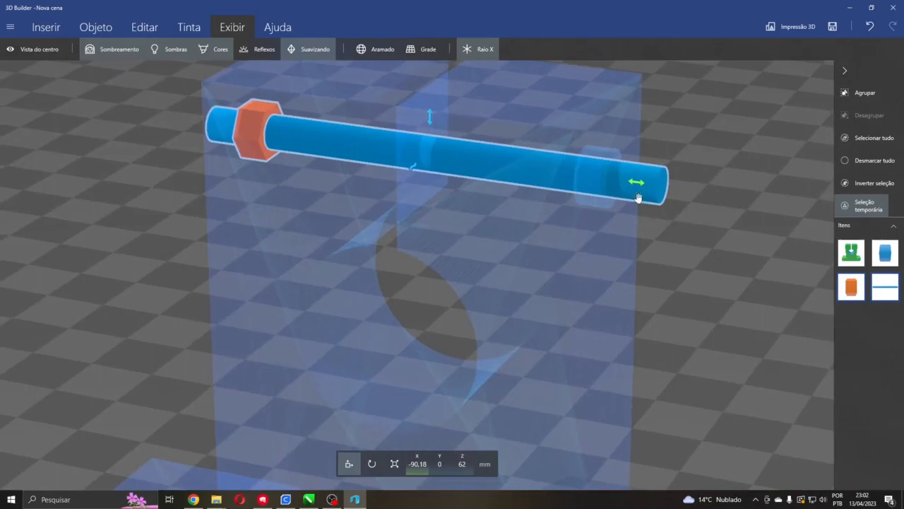
{"action": "left_click", "coordinate": [882, 255]}
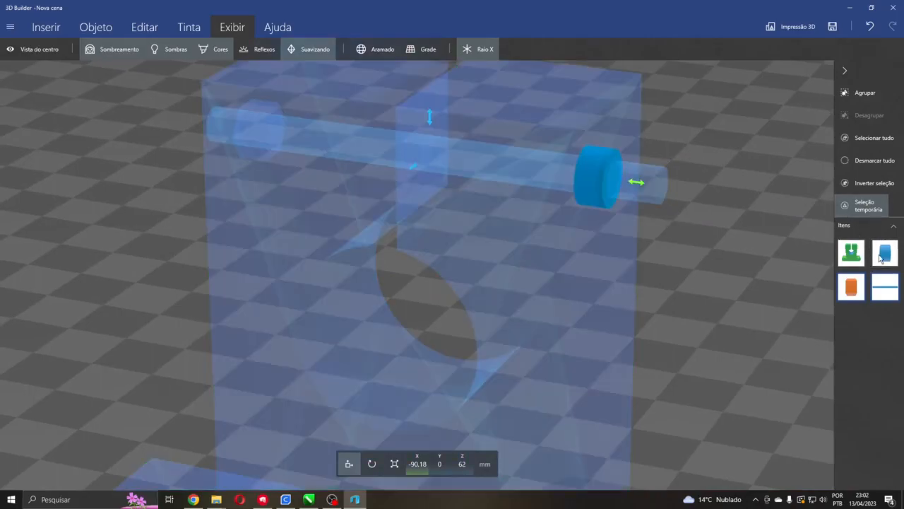
{"action": "left_click", "coordinate": [880, 259]}
{"action": "left_click", "coordinate": [859, 93]}
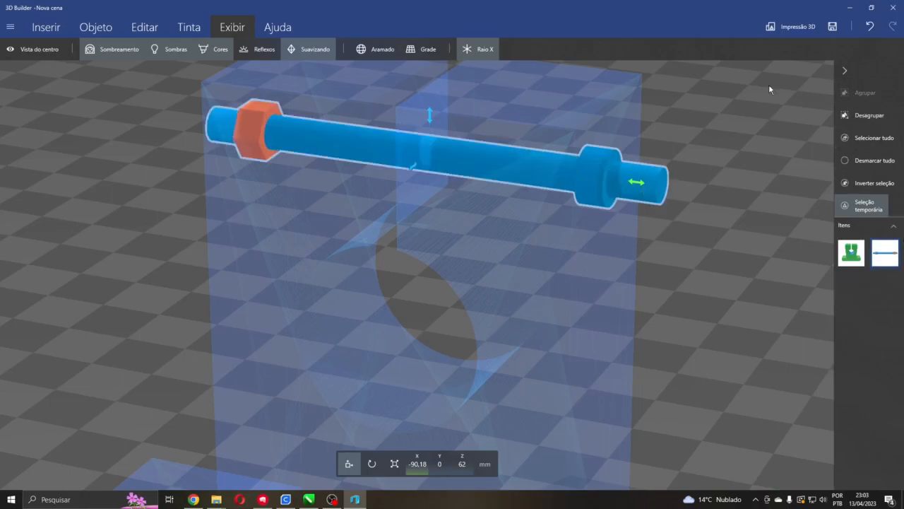
Paint the grouped shaft, screw head and hex nut yellow and apply the colour
{"action": "left_click", "coordinate": [145, 27]}
{"action": "left_click", "coordinate": [198, 27]}
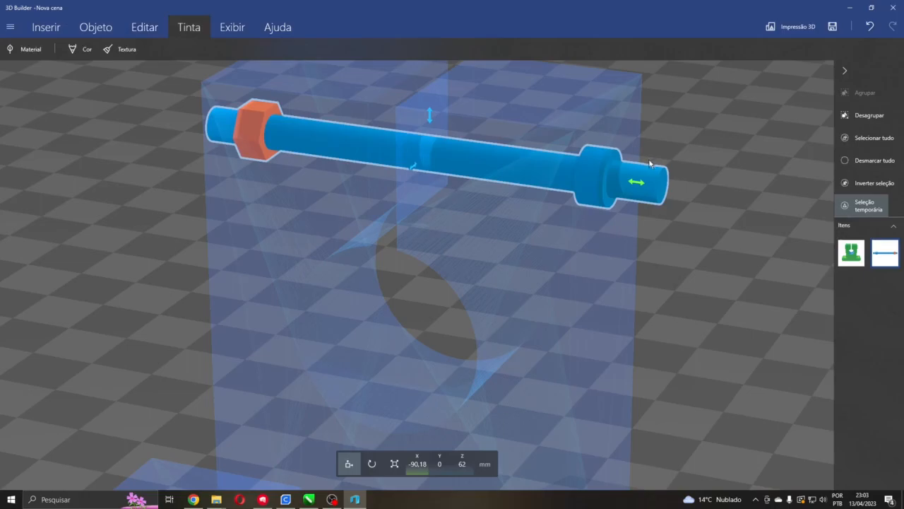
{"action": "left_click", "coordinate": [84, 49]}
{"action": "left_click", "coordinate": [575, 161]}
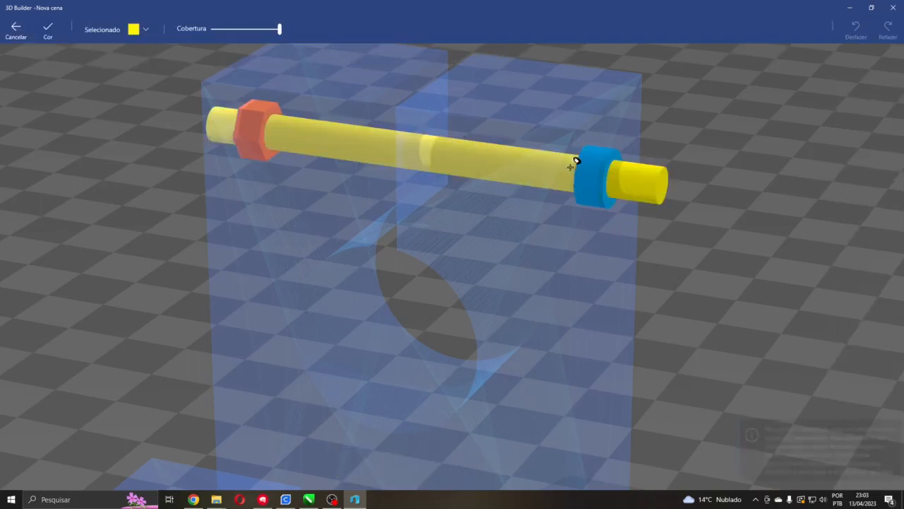
{"action": "left_click", "coordinate": [246, 132]}
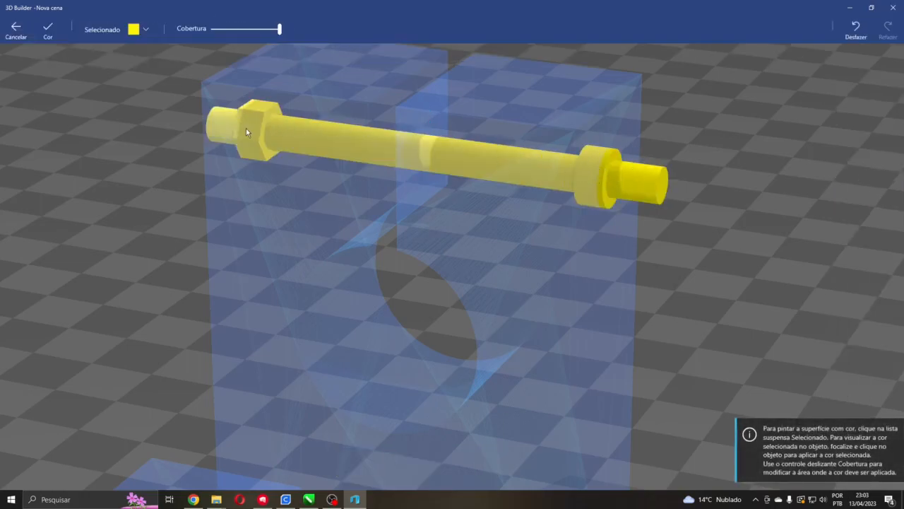
{"action": "left_click", "coordinate": [48, 31]}
Subtract the yellow screw assembly from the bracket to cut the bolt hole with its head and nut recesses
{"action": "mouse_move", "coordinate": [167, 100]}
{"action": "left_mouse_down"}
{"action": "mouse_move", "coordinate": [161, 183]}
{"action": "mouse_move", "coordinate": [191, 168]}
{"action": "mouse_move", "coordinate": [232, 61]}
{"action": "left_mouse_up"}
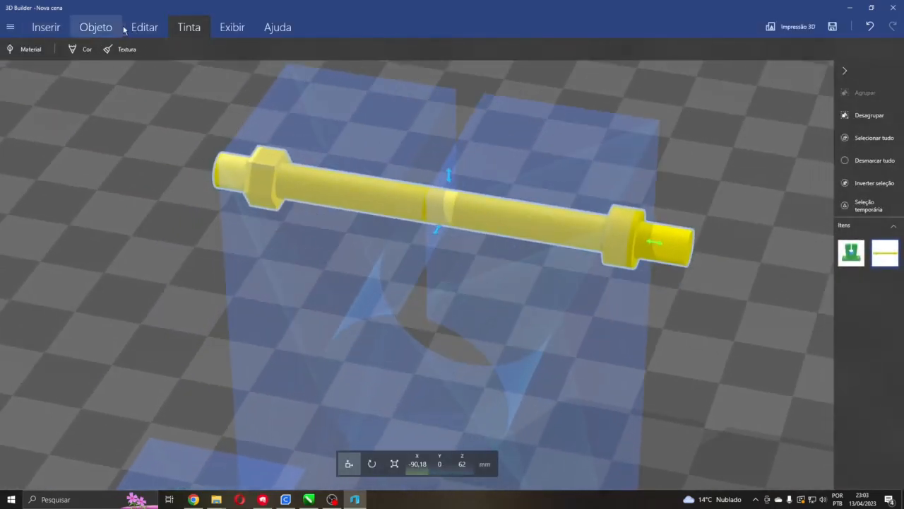
{"action": "left_click", "coordinate": [145, 27]}
{"action": "left_click", "coordinate": [400, 49]}
{"action": "scroll", "coordinate": [586, 156], "scroll_direction": "down", "scroll_amount": 3}
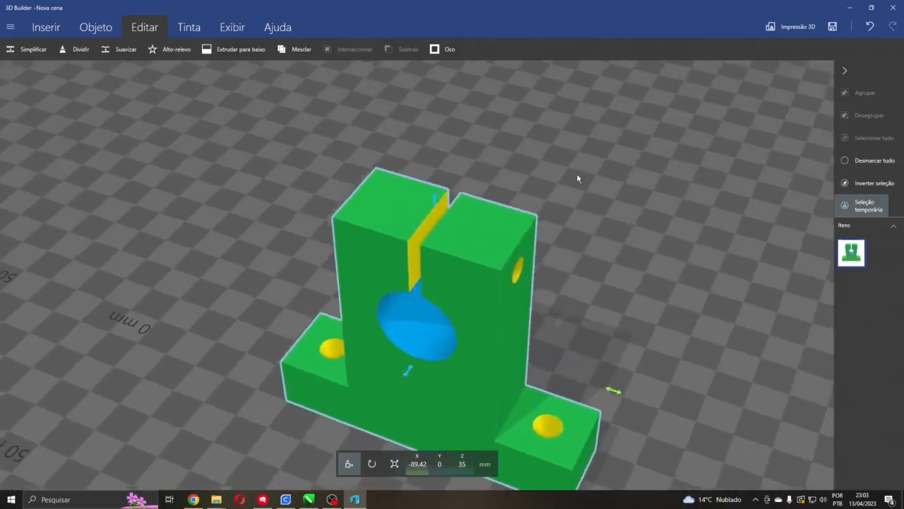
{"action": "left_click_drag", "start_coordinate": [577, 176], "coordinate": [438, 116]}
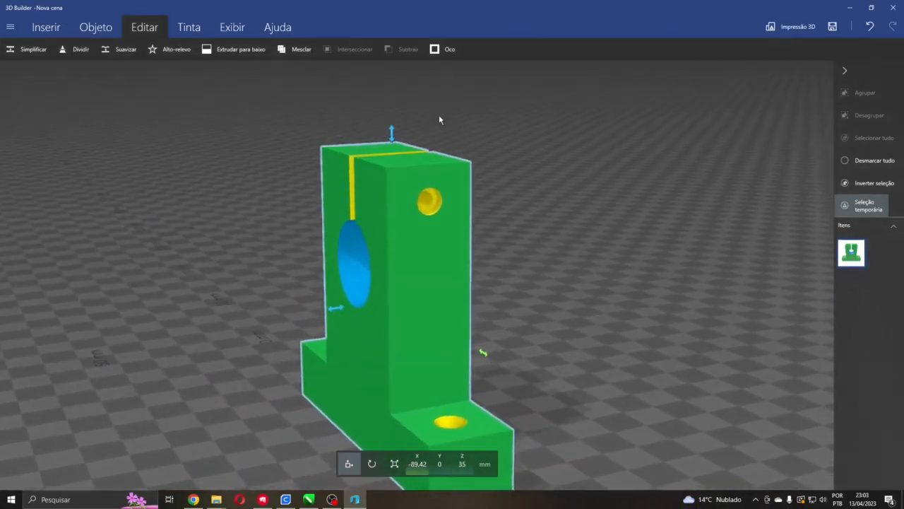
{"action": "left_click_drag", "start_coordinate": [457, 176], "coordinate": [355, 216]}
{"action": "scroll", "coordinate": [347, 200], "scroll_direction": "down", "scroll_amount": 4}
{"action": "scroll", "coordinate": [356, 214], "scroll_direction": "up", "scroll_amount": 2}
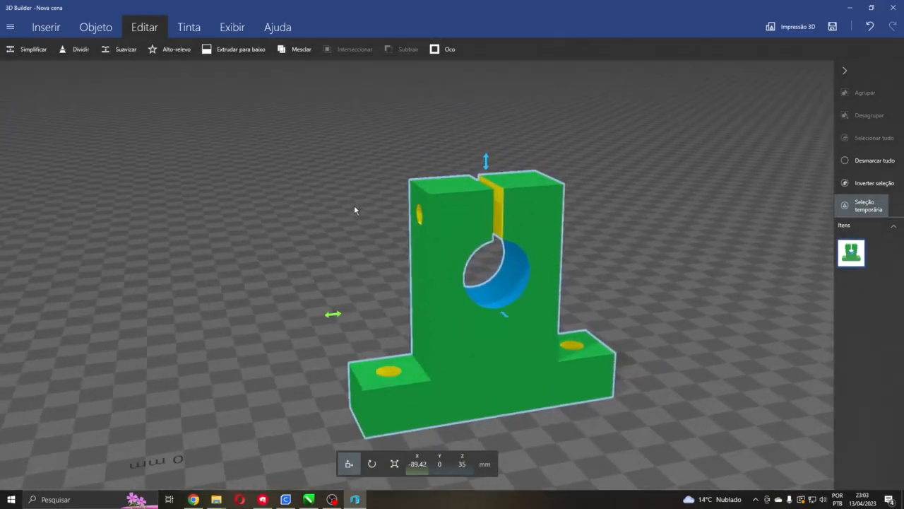
Switch to the Thingiverse pillow block model in Chrome and place it side by side with the 3D Builder window
{"action": "left_click", "coordinate": [193, 499]}
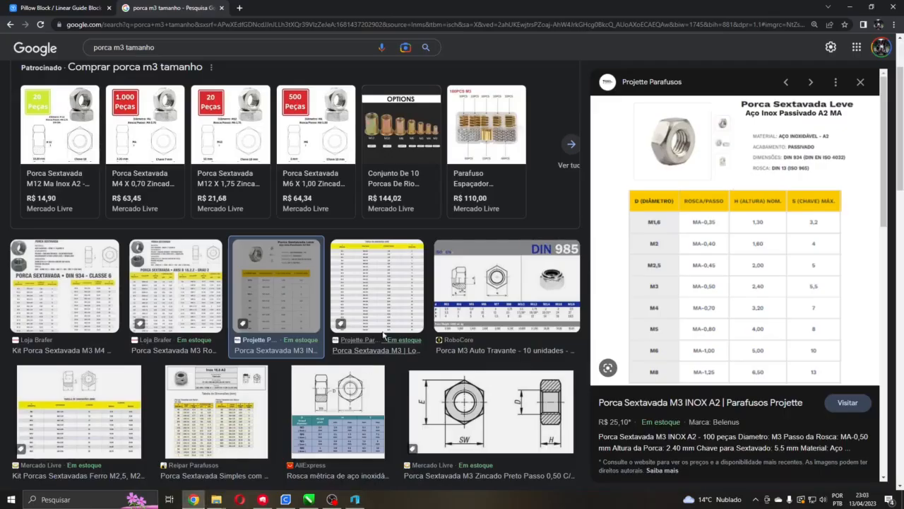
{"action": "left_click", "coordinate": [43, 8]}
{"action": "left_click_drag", "start_coordinate": [289, 253], "coordinate": [324, 255]}
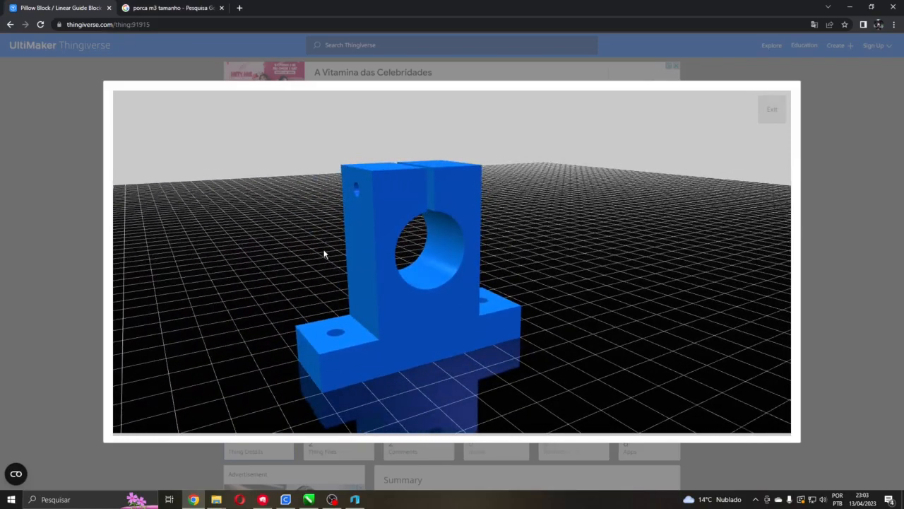
{"action": "mouse_move", "coordinate": [71, 9]}
{"action": "left_mouse_down"}
{"action": "mouse_move", "coordinate": [63, 29]}
{"action": "mouse_move", "coordinate": [22, 21]}
{"action": "mouse_move", "coordinate": [53, 21]}
{"action": "mouse_move", "coordinate": [63, 48]}
{"action": "left_mouse_up"}
{"action": "left_click_drag", "start_coordinate": [280, 46], "coordinate": [0, 28]}
{"action": "left_click_drag", "start_coordinate": [307, 498], "coordinate": [291, 499]}
{"action": "left_click", "coordinate": [360, 498]}
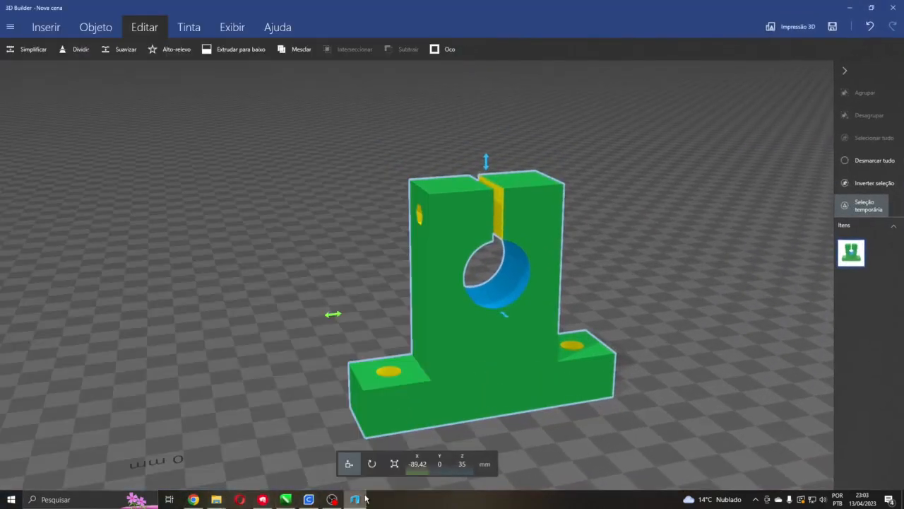
{"action": "left_click_drag", "start_coordinate": [419, 10], "coordinate": [903, 40]}
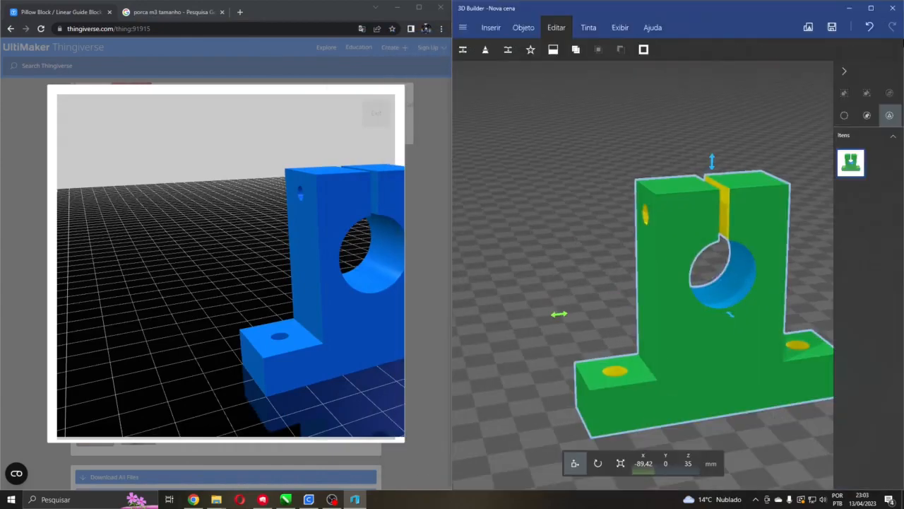
Compare the bracket's clamp hole and nut recess with the reference from matching angles, and return 3D Builder to full size
{"action": "right_click_drag", "start_coordinate": [542, 122], "coordinate": [570, 112]}
{"action": "mouse_move", "coordinate": [525, 125]}
{"action": "left_mouse_down"}
{"action": "mouse_move", "coordinate": [513, 129]}
{"action": "mouse_move", "coordinate": [535, 118]}
{"action": "left_mouse_up"}
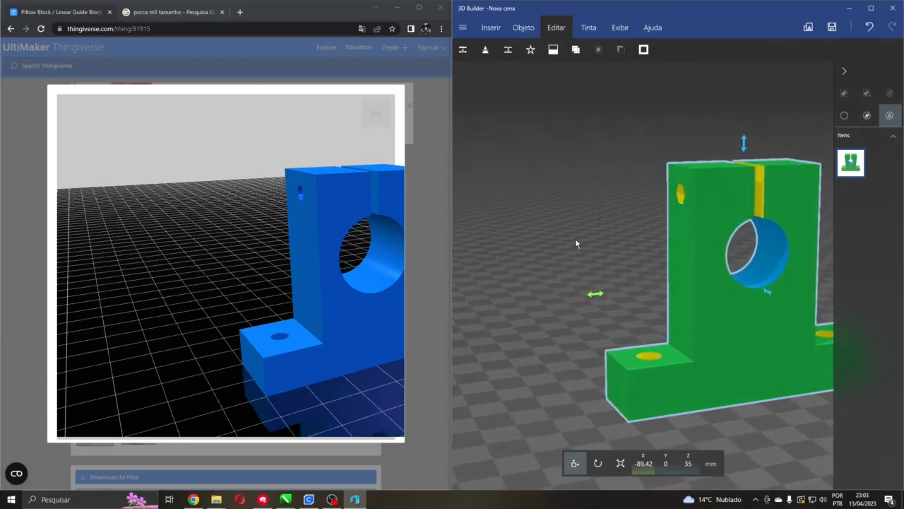
{"action": "right_click_drag", "start_coordinate": [575, 239], "coordinate": [491, 244]}
{"action": "left_click_drag", "start_coordinate": [490, 241], "coordinate": [522, 238]}
{"action": "left_click_drag", "start_coordinate": [323, 243], "coordinate": [220, 248]}
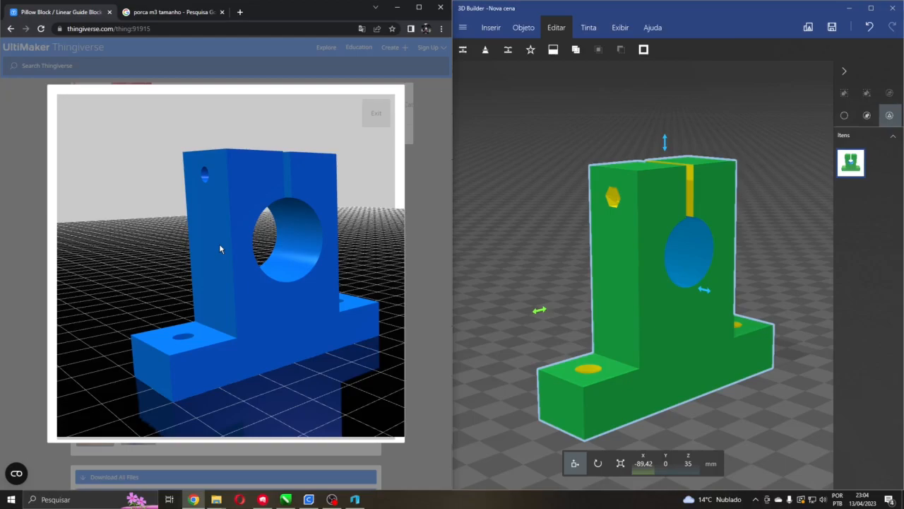
{"action": "left_click", "coordinate": [871, 8]}
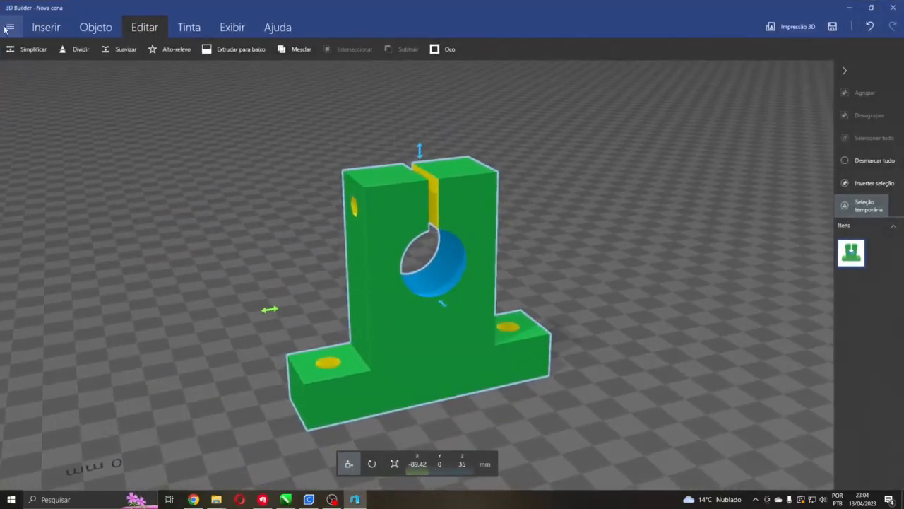
Start saving the scene as a new file and browse to the 3dPrinter\Arquivos folder on the L: drive
{"action": "left_click", "coordinate": [11, 27]}
{"action": "left_click", "coordinate": [35, 107]}
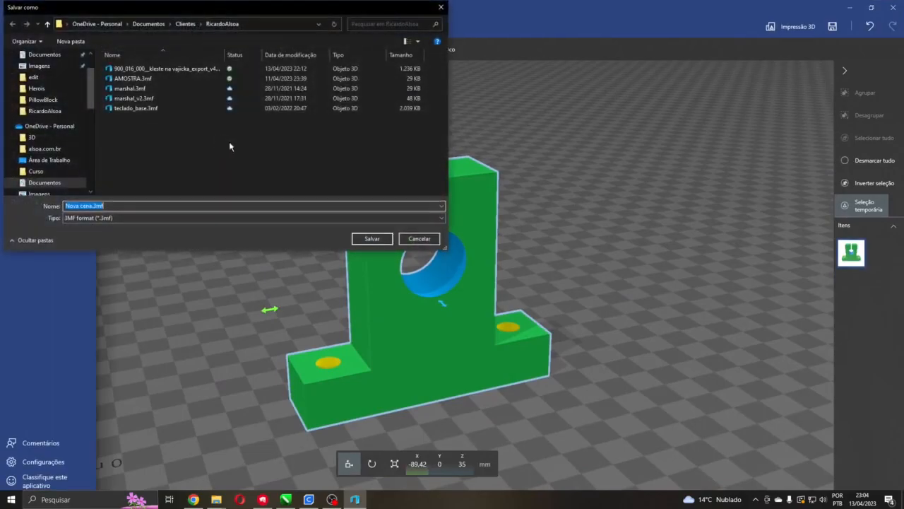
{"action": "scroll", "coordinate": [91, 173], "scroll_direction": "down", "scroll_amount": 10}
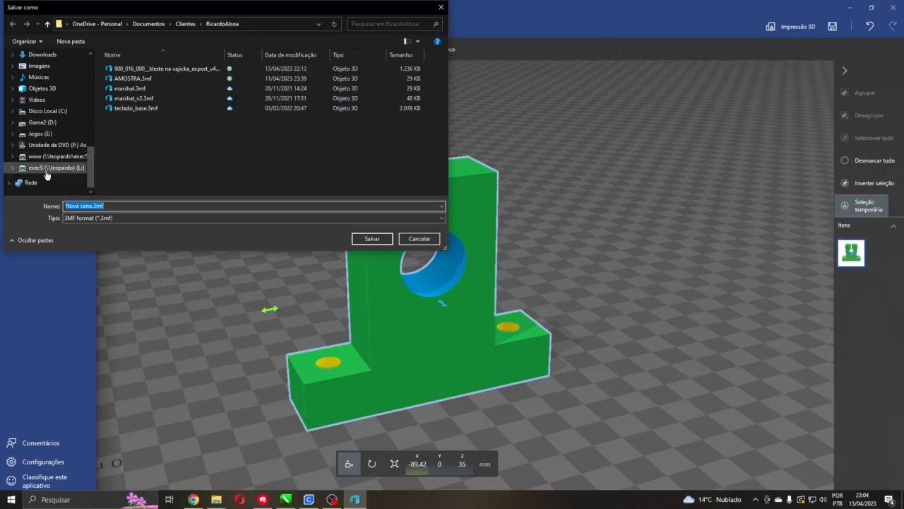
{"action": "left_click", "coordinate": [48, 157]}
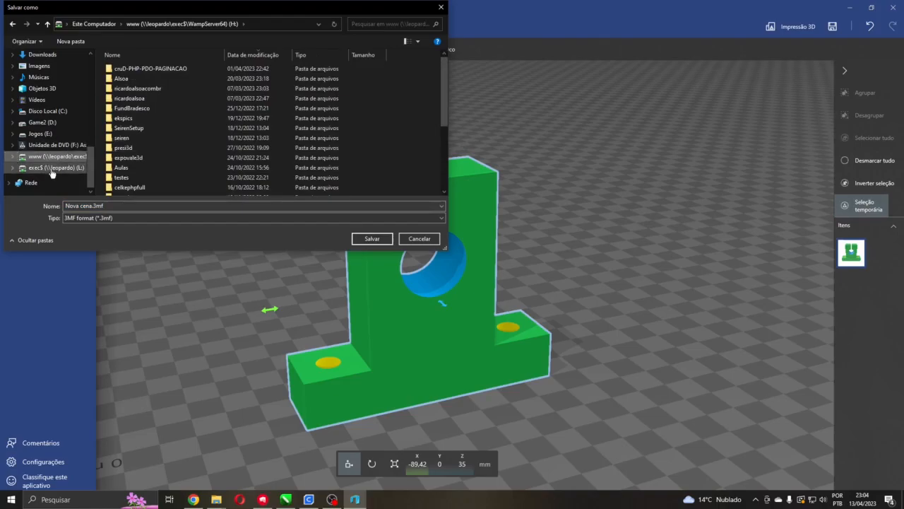
{"action": "left_click", "coordinate": [51, 168]}
{"action": "double_click", "coordinate": [123, 70]}
{"action": "left_click", "coordinate": [140, 81]}
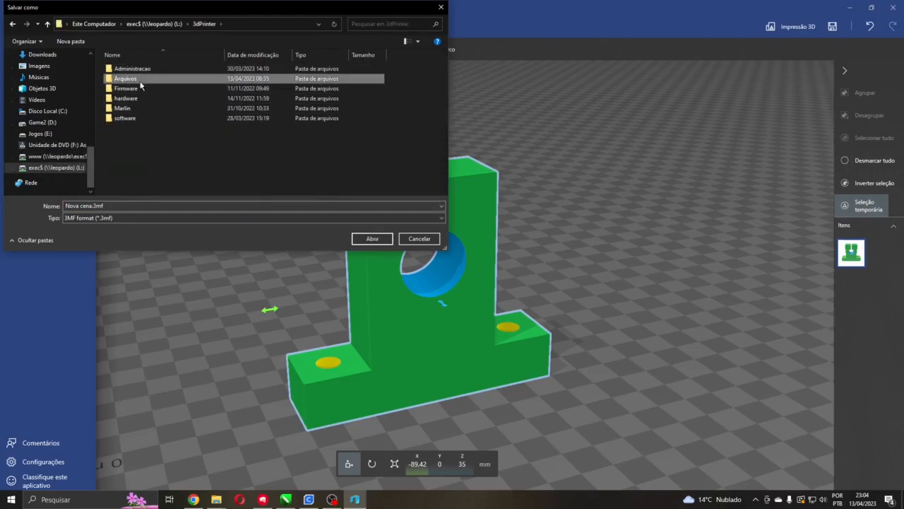
{"action": "double_click", "coordinate": [140, 81]}
Create a new folder named Aula inside Arquivos and open it as the save location
{"action": "scroll", "coordinate": [213, 119], "scroll_direction": "down", "scroll_amount": 3}
{"action": "scroll", "coordinate": [212, 122], "scroll_direction": "up", "scroll_amount": 5}
{"action": "left_click", "coordinate": [79, 42]}
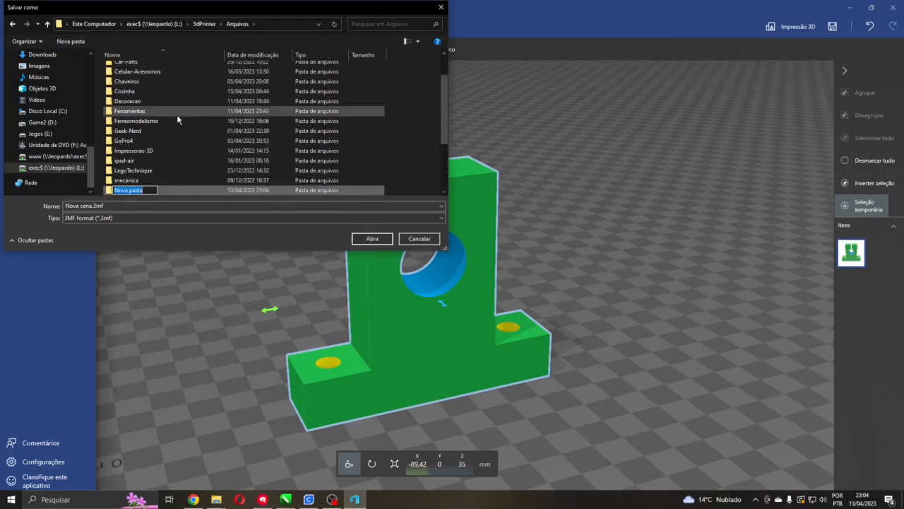
{"action": "type", "text": "Aula"}
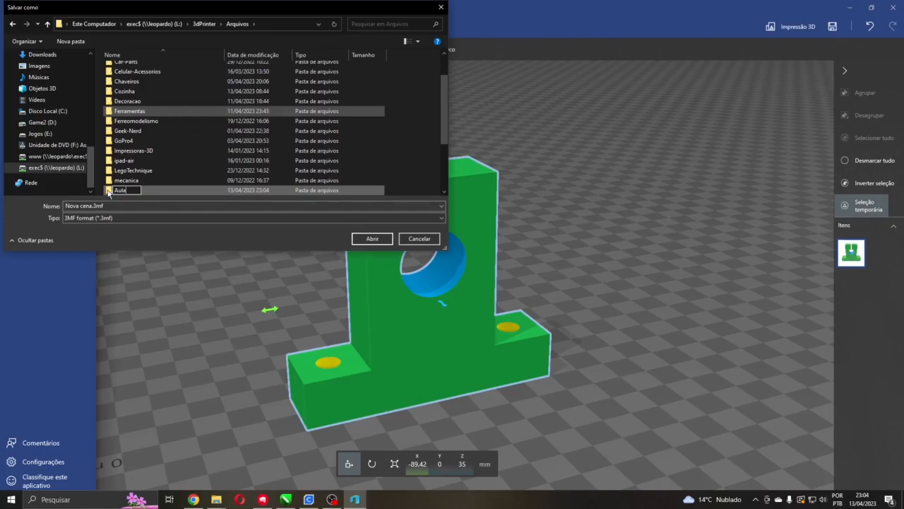
{"action": "key", "text": "Return"}
{"action": "key", "text": "Return"}
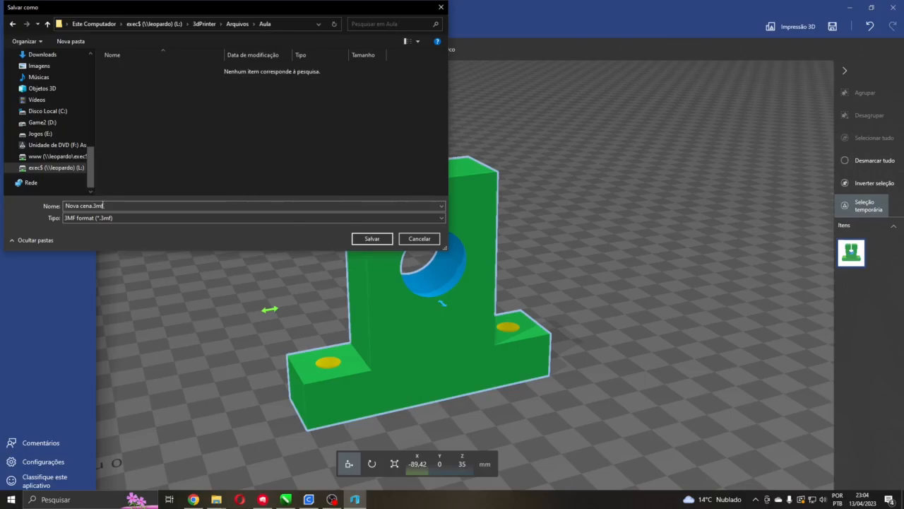
Name the file Pillow_Block_Youtube and save it in 3MF format
{"action": "left_click", "coordinate": [103, 204]}
{"action": "type", "text": "Pillow_Block_Youtube"}
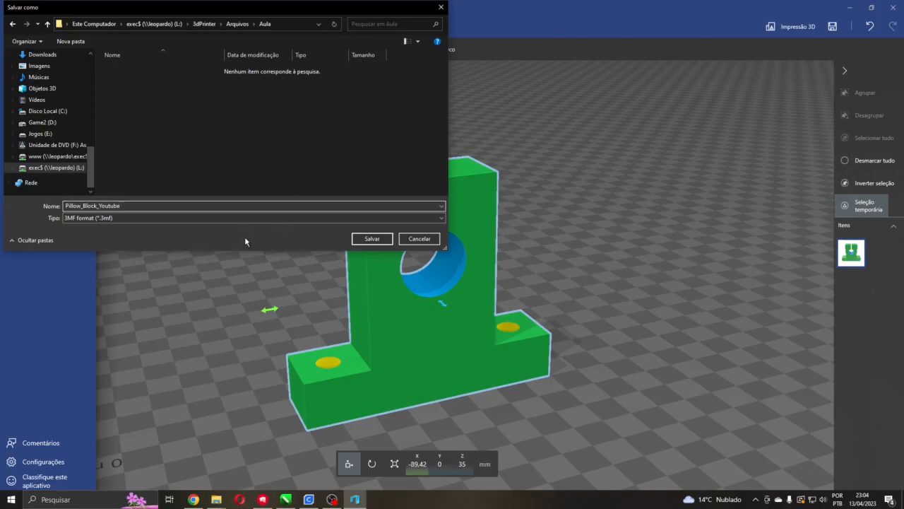
{"action": "left_click", "coordinate": [370, 240]}
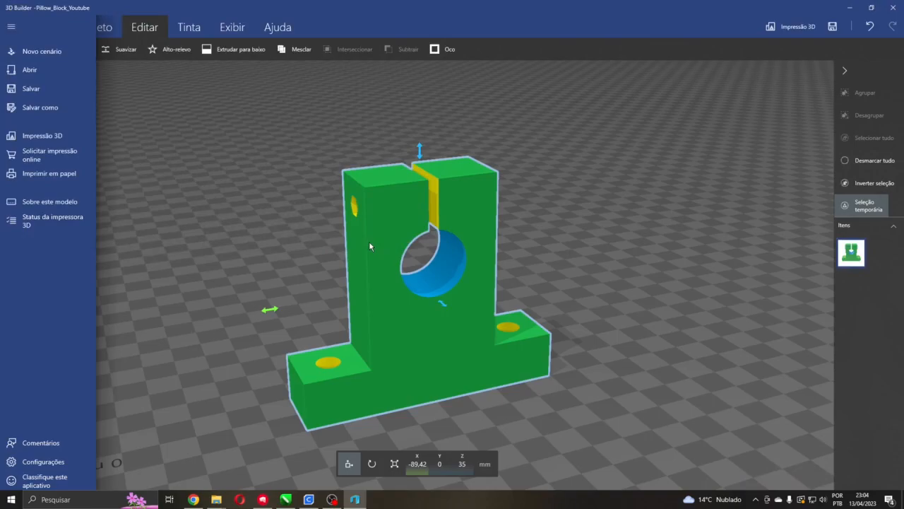
Save a copy of the bracket in STL format as Pillow_Block_Youtube in the Aula folder, accepting the format's information loss
{"action": "left_click", "coordinate": [35, 108]}
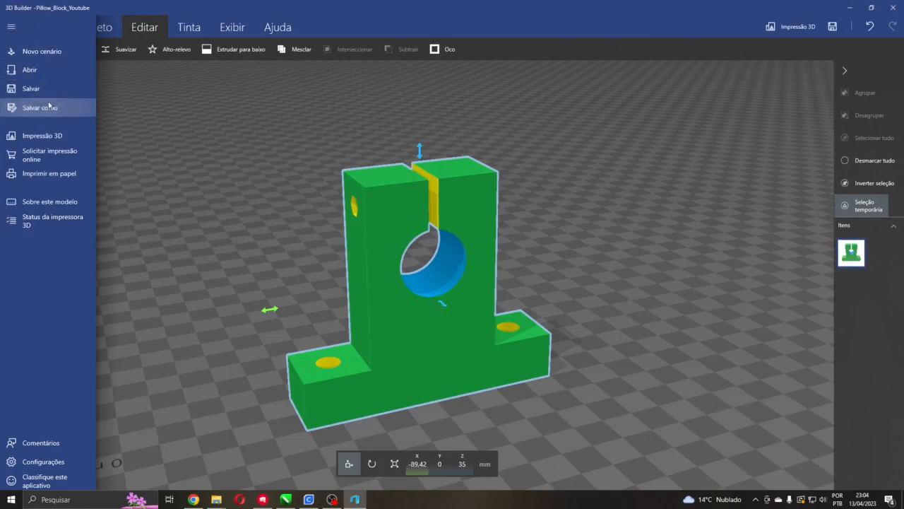
{"action": "left_click", "coordinate": [138, 218]}
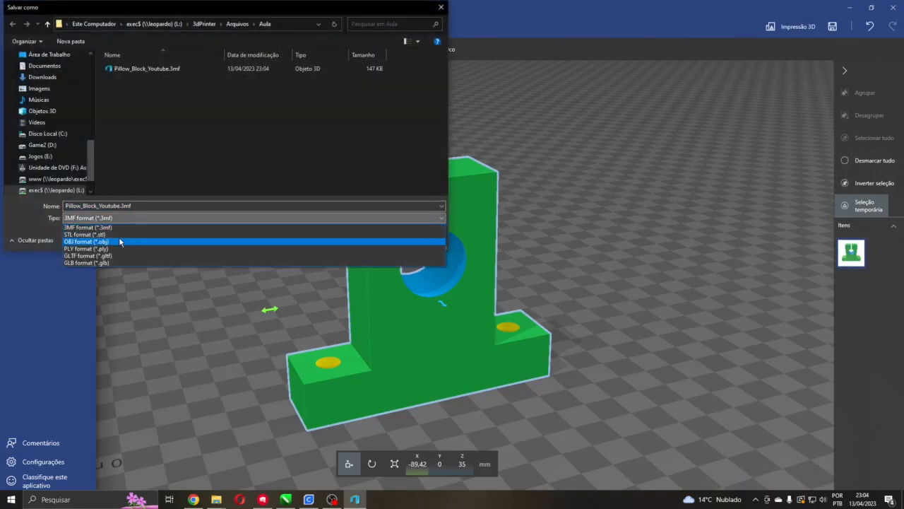
{"action": "left_click", "coordinate": [116, 233]}
{"action": "left_click", "coordinate": [139, 206]}
{"action": "left_click", "coordinate": [140, 206]}
{"action": "left_click", "coordinate": [366, 238]}
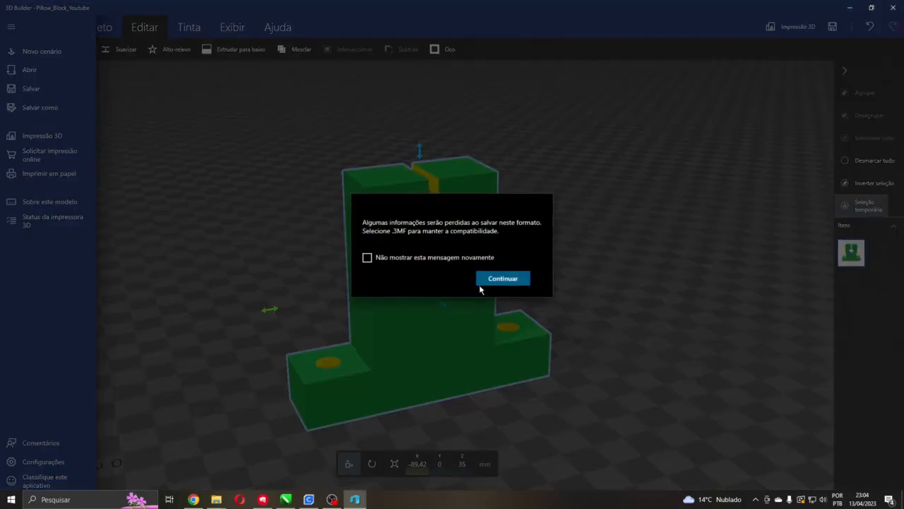
{"action": "left_click", "coordinate": [483, 282]}
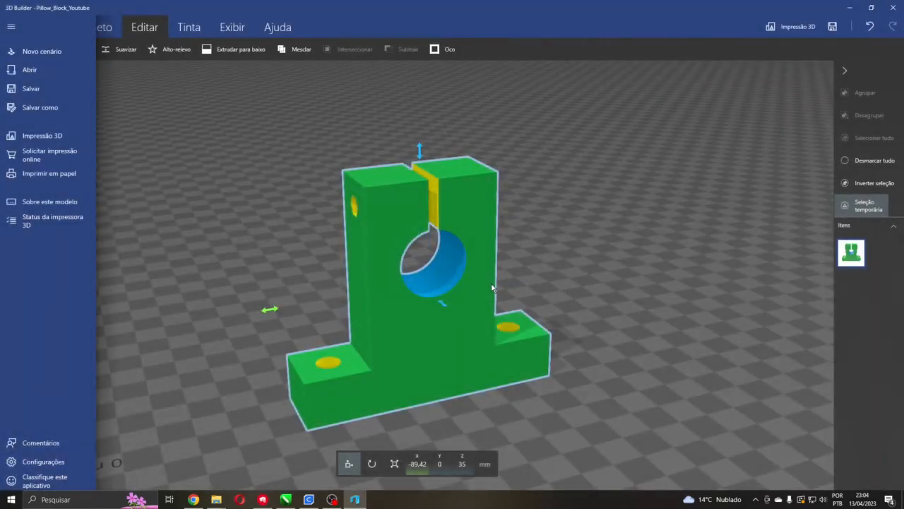
Leave the file options in 3D Builder and switch to UltiMaker Cura with its empty build plate
{"action": "left_click", "coordinate": [296, 259]}
{"action": "right_click_drag", "start_coordinate": [296, 259], "coordinate": [152, 231]}
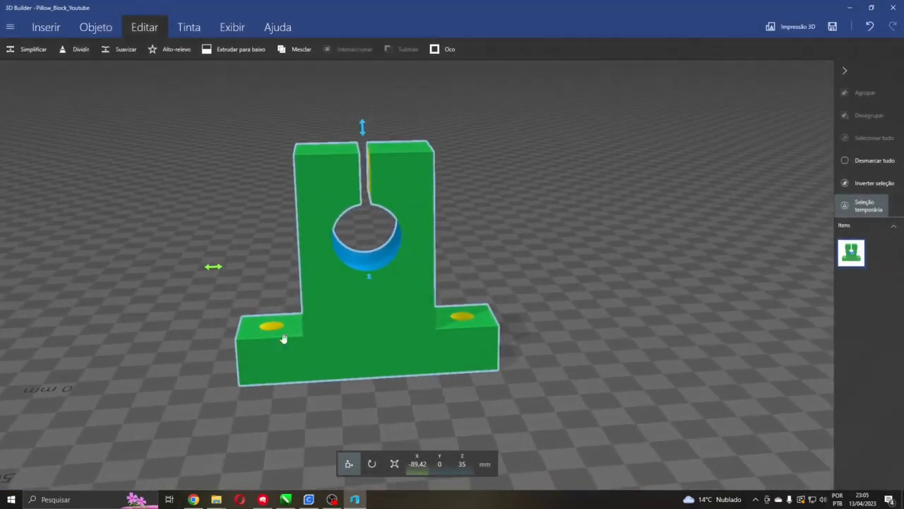
{"action": "left_click", "coordinate": [311, 500]}
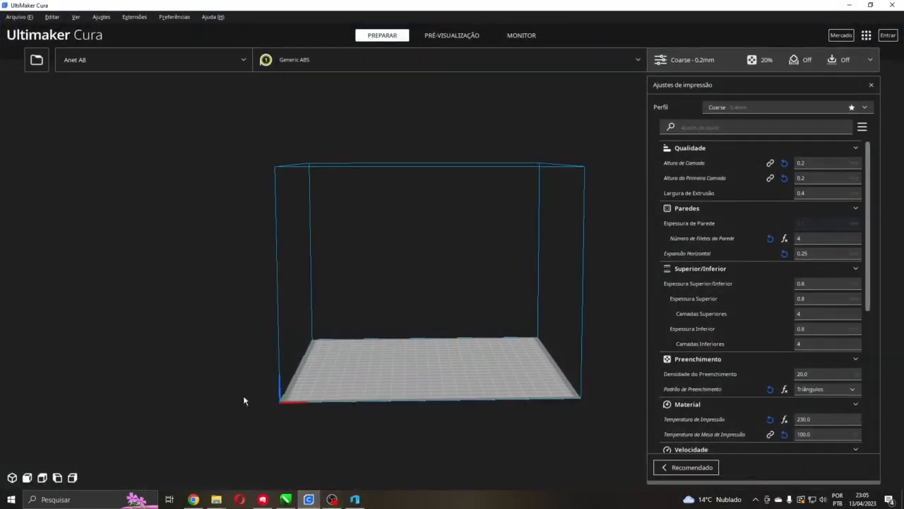
{"action": "right_click_drag", "start_coordinate": [161, 328], "coordinate": [222, 350]}
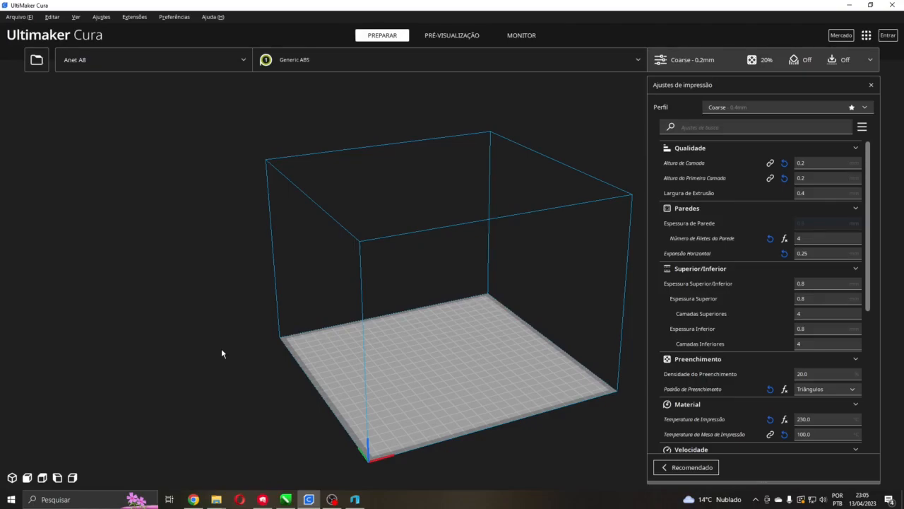
{"action": "right_click_drag", "start_coordinate": [182, 316], "coordinate": [173, 300]}
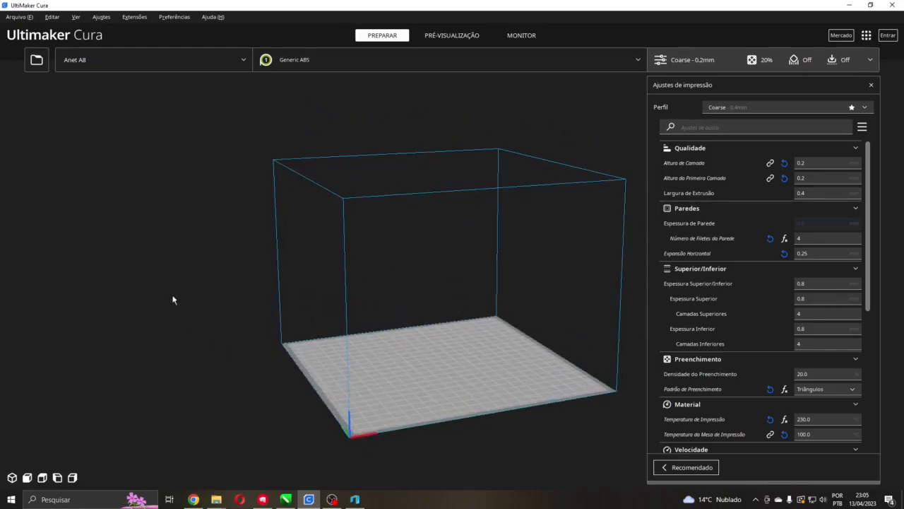
Open Pillow_Block_Youtube.stl from the Arquivos\Aula folder onto the Anet A8 build plate
{"action": "left_click", "coordinate": [16, 17]}
{"action": "left_click", "coordinate": [29, 47]}
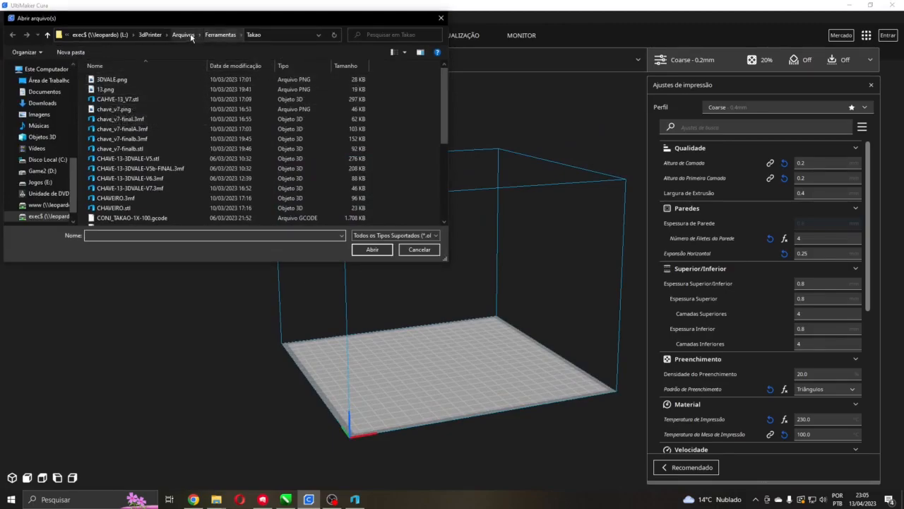
{"action": "left_click", "coordinate": [185, 34]}
{"action": "double_click", "coordinate": [130, 92]}
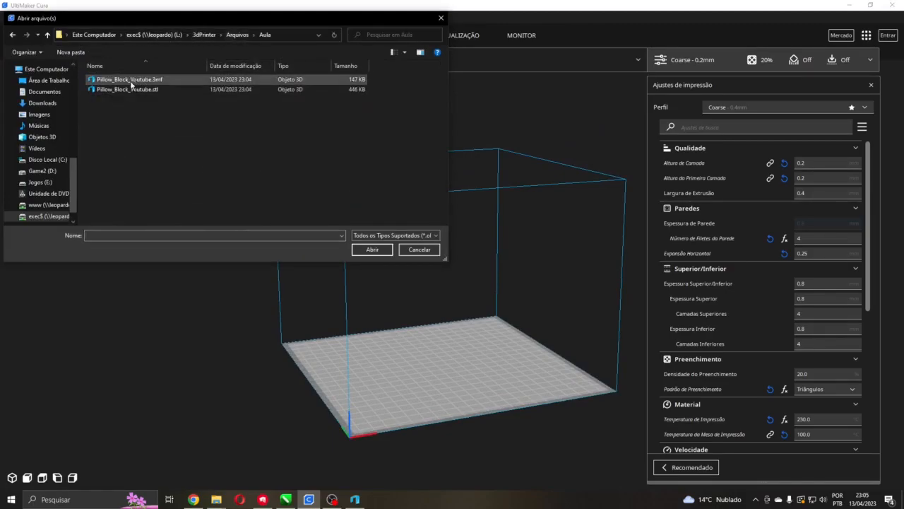
{"action": "left_click", "coordinate": [110, 91]}
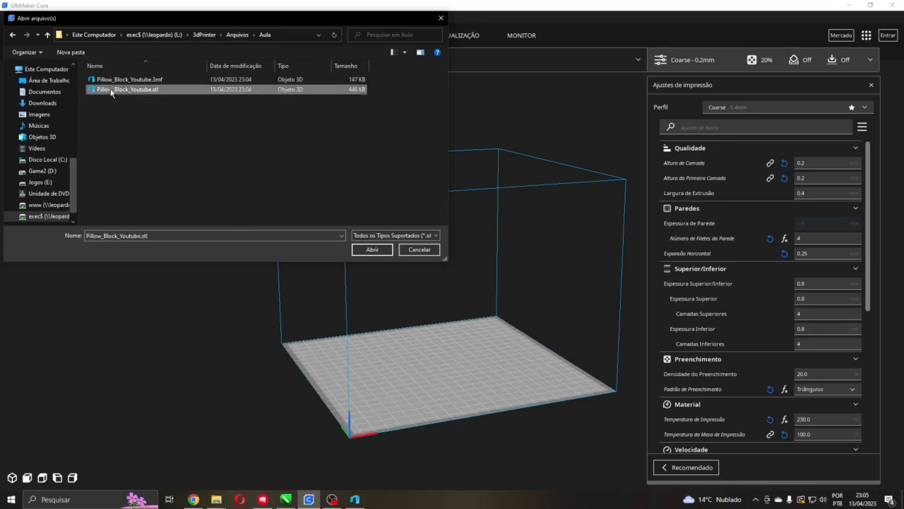
{"action": "left_click", "coordinate": [372, 249]}
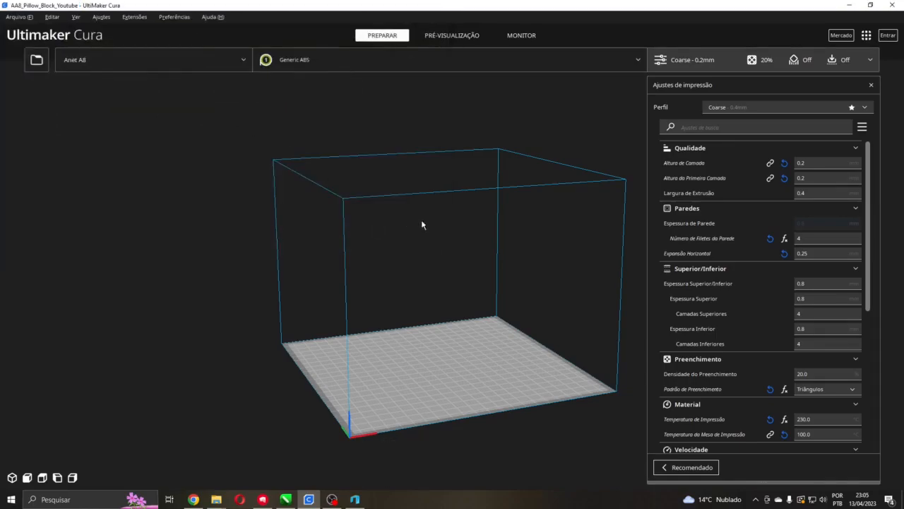
Close the print settings and slice the upright bracket with the Coarse 0.2 mm profile
{"action": "right_click_drag", "start_coordinate": [483, 246], "coordinate": [238, 289]}
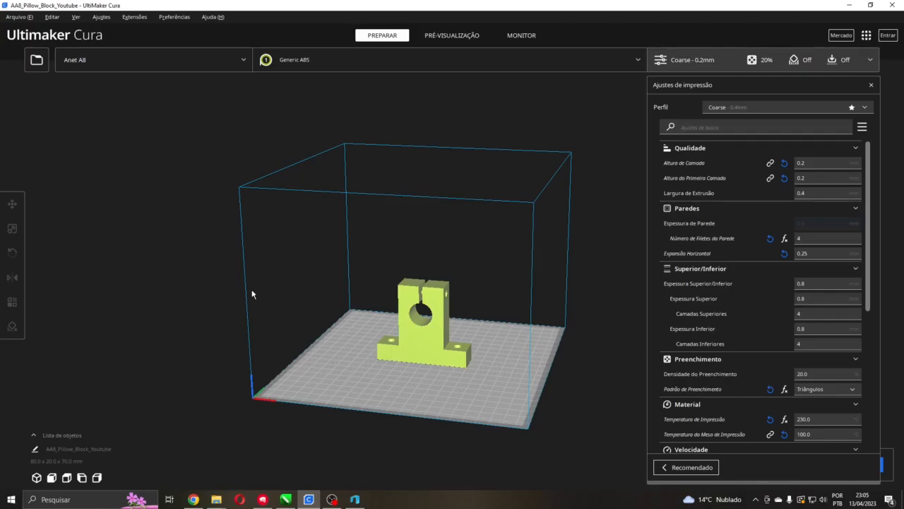
{"action": "left_click", "coordinate": [739, 60]}
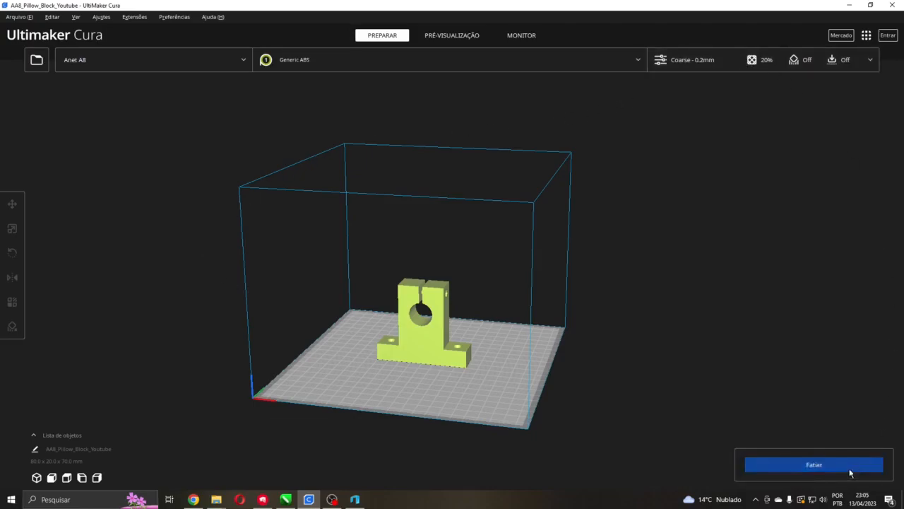
{"action": "left_click", "coordinate": [818, 467]}
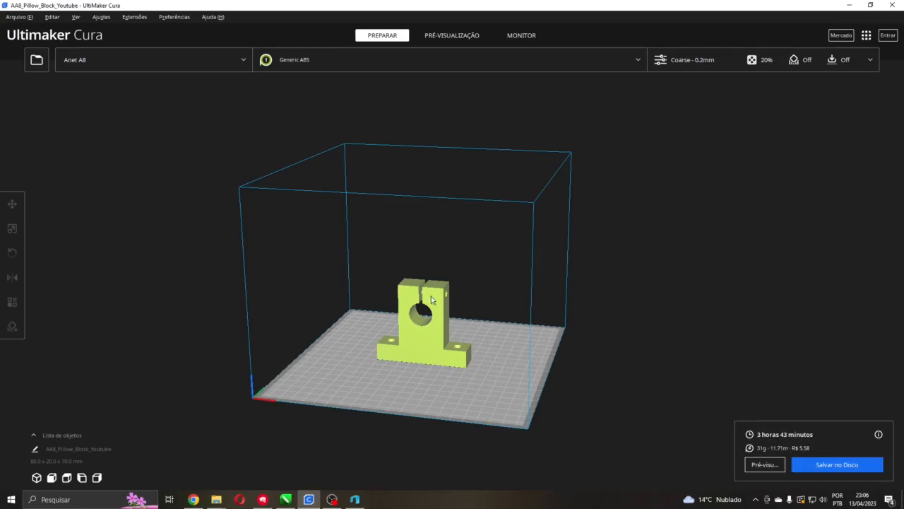
Preview the sliced upright bracket and examine its layers at several heights, returning to the full layer stack
{"action": "mouse_move", "coordinate": [621, 299]}
{"action": "right_mouse_down"}
{"action": "mouse_move", "coordinate": [565, 313]}
{"action": "mouse_move", "coordinate": [461, 280]}
{"action": "mouse_move", "coordinate": [611, 292]}
{"action": "right_mouse_up"}
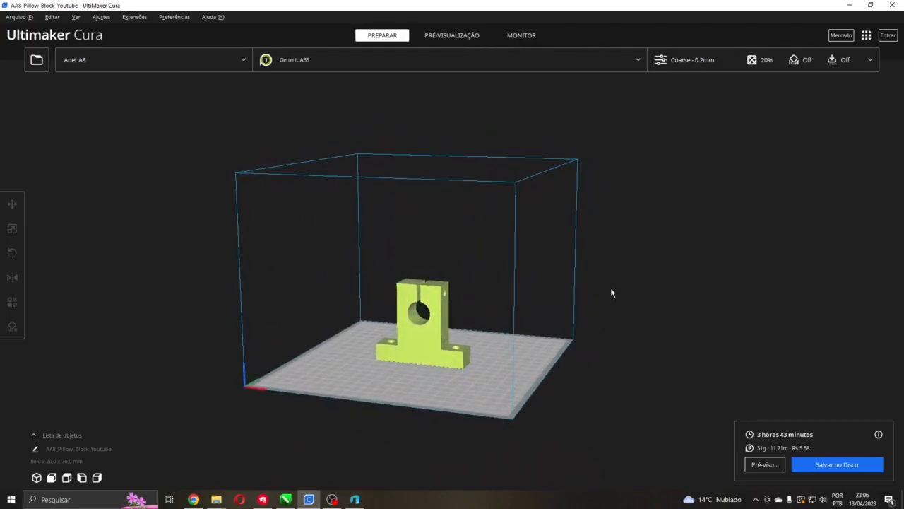
{"action": "right_click_drag", "start_coordinate": [612, 290], "coordinate": [558, 283]}
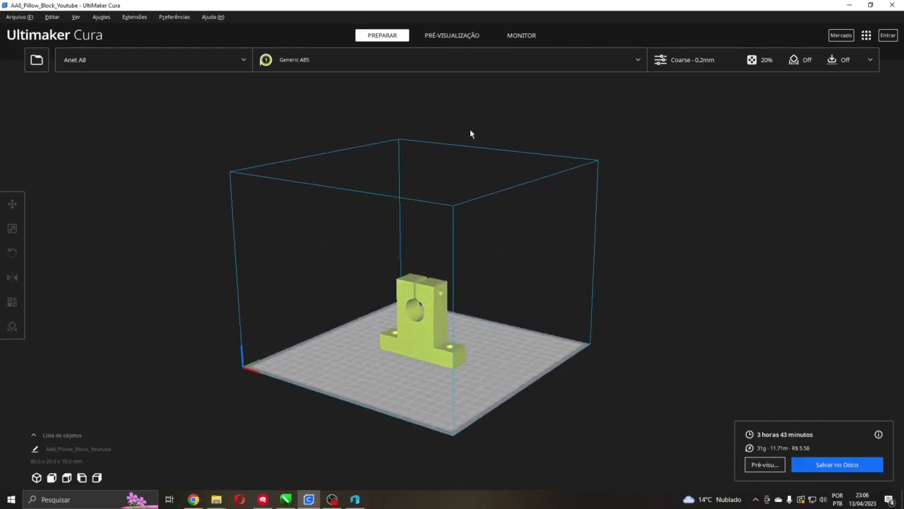
{"action": "left_click", "coordinate": [455, 39]}
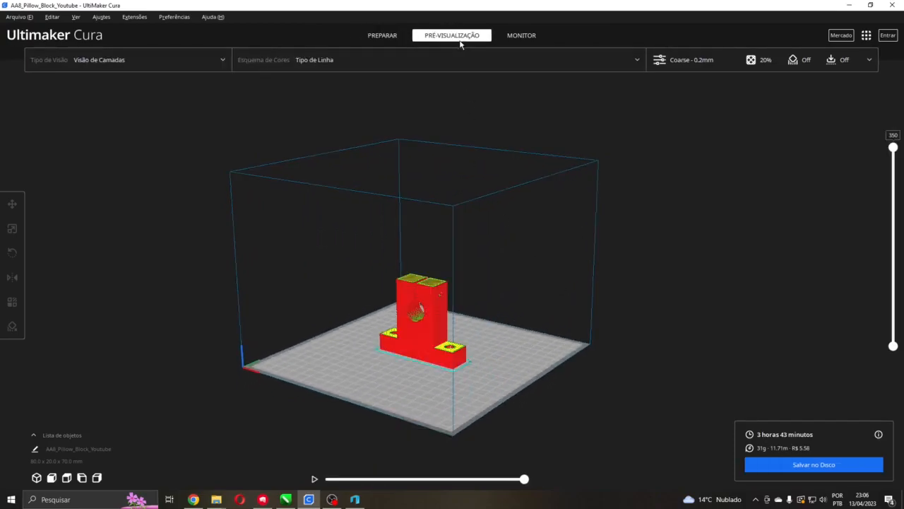
{"action": "left_click_drag", "start_coordinate": [893, 148], "coordinate": [782, 141]}
{"action": "left_click", "coordinate": [798, 187]}
{"action": "right_click_drag", "start_coordinate": [736, 206], "coordinate": [762, 213]}
{"action": "left_click_drag", "start_coordinate": [893, 147], "coordinate": [865, 171]}
{"action": "right_click_drag", "start_coordinate": [769, 230], "coordinate": [799, 219]}
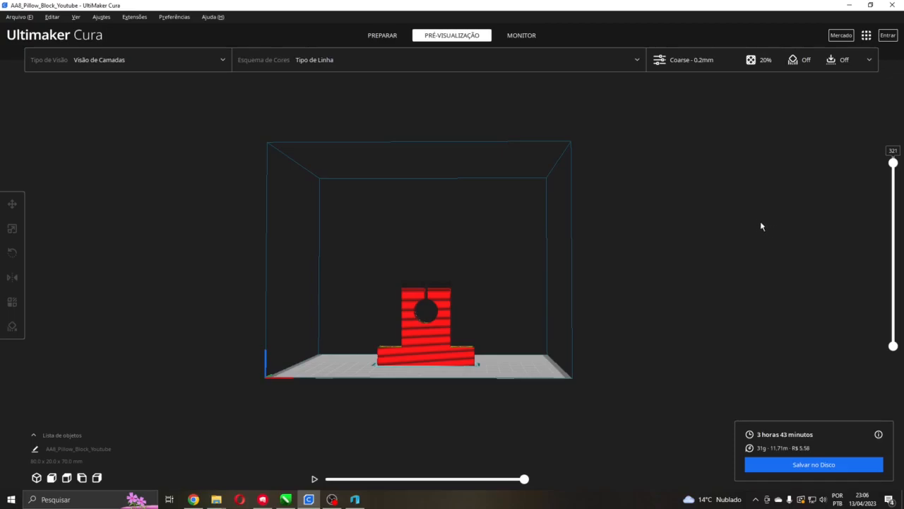
{"action": "right_click_drag", "start_coordinate": [757, 225], "coordinate": [779, 233]}
{"action": "left_click_drag", "start_coordinate": [893, 168], "coordinate": [871, 282]}
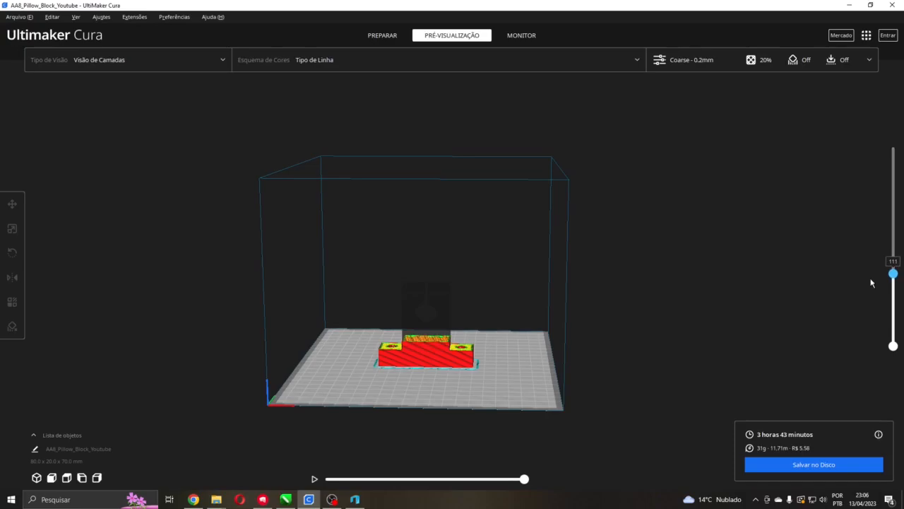
{"action": "left_click_drag", "start_coordinate": [893, 275], "coordinate": [805, 145]}
{"action": "right_click_drag", "start_coordinate": [806, 145], "coordinate": [690, 214]}
Rotate the bracket 90° about the X axis so it lies flat on the build plate, and return to the prepare stage
{"action": "left_click", "coordinate": [423, 314]}
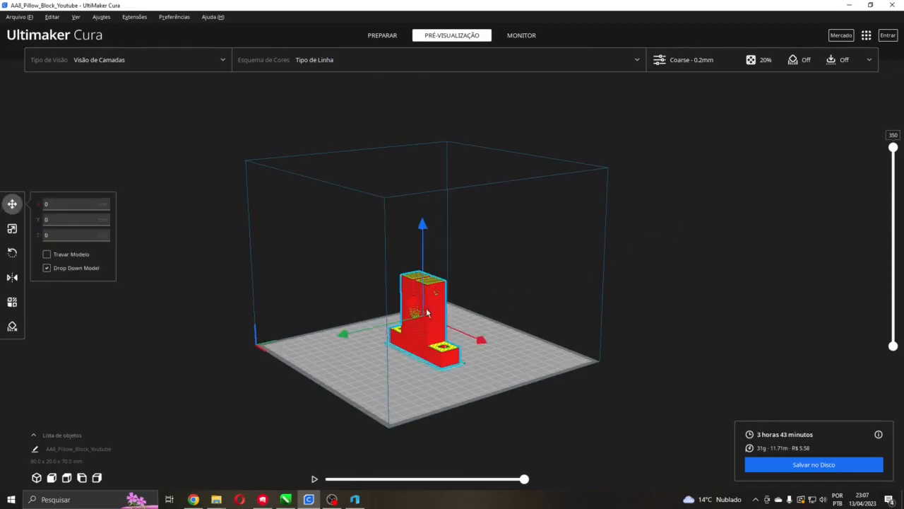
{"action": "left_click", "coordinate": [12, 228]}
{"action": "left_click", "coordinate": [12, 252]}
{"action": "right_click_drag", "start_coordinate": [334, 402], "coordinate": [217, 387]}
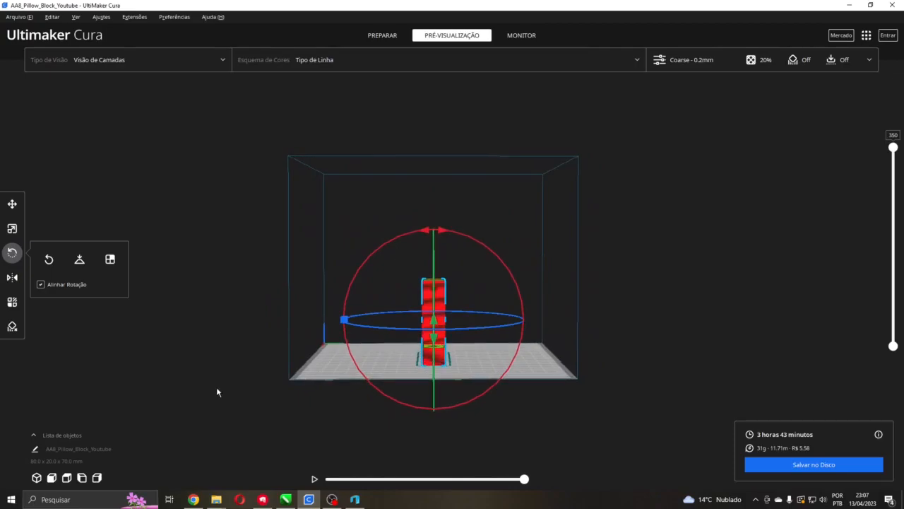
{"action": "left_click_drag", "start_coordinate": [441, 231], "coordinate": [517, 319]}
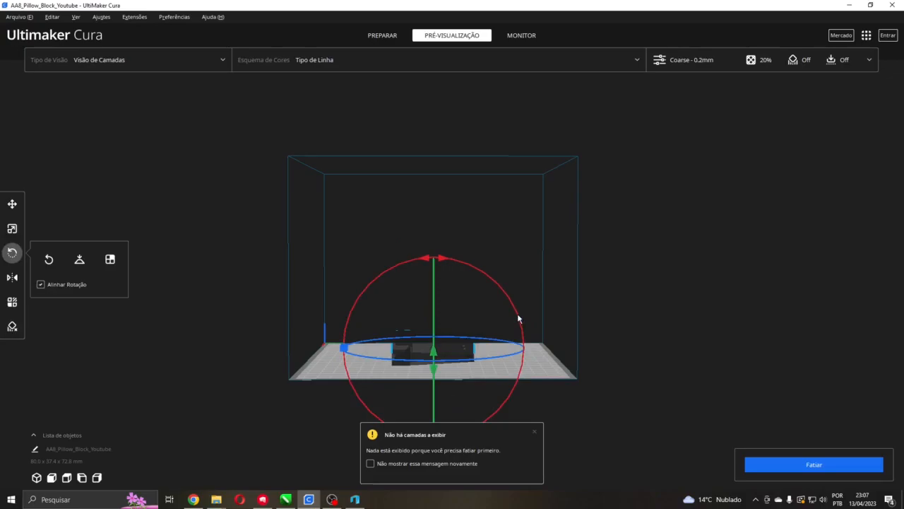
{"action": "left_click", "coordinate": [382, 37]}
{"action": "right_click_drag", "start_coordinate": [385, 198], "coordinate": [374, 219]}
{"action": "mouse_move", "coordinate": [489, 298]}
{"action": "right_mouse_down"}
{"action": "mouse_move", "coordinate": [478, 287]}
{"action": "mouse_move", "coordinate": [485, 308]}
{"action": "right_mouse_up"}
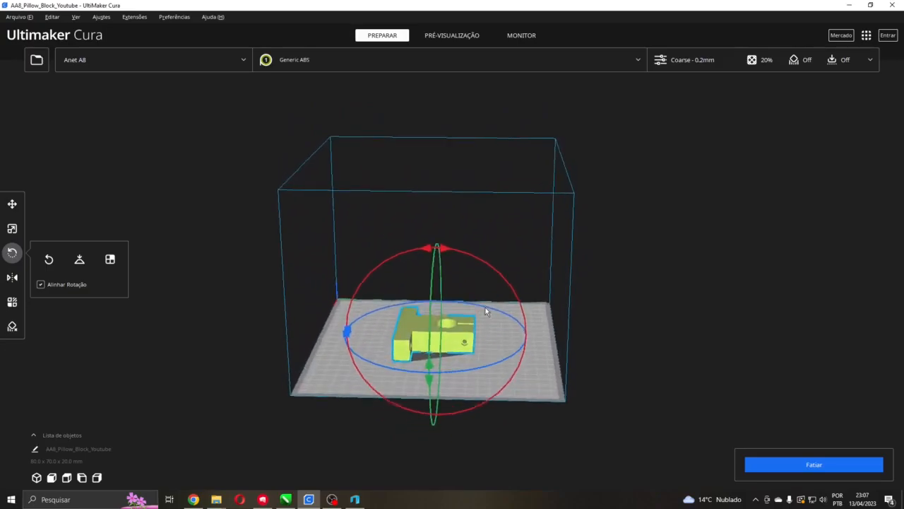
Examine the flat-lying bracket up close, focusing on the hexagonal nut recess and bolt hole in its side
{"action": "scroll", "coordinate": [473, 339], "scroll_direction": "up", "scroll_amount": 4}
{"action": "right_click_drag", "start_coordinate": [472, 344], "coordinate": [508, 442]}
{"action": "scroll", "coordinate": [470, 406], "scroll_direction": "up", "scroll_amount": 3}
{"action": "left_click", "coordinate": [510, 440]}
{"action": "middle_click_drag", "start_coordinate": [474, 399], "coordinate": [428, 311]}
{"action": "left_click", "coordinate": [438, 316]}
{"action": "right_click_drag", "start_coordinate": [499, 317], "coordinate": [490, 295]}
{"action": "scroll", "coordinate": [489, 329], "scroll_direction": "up", "scroll_amount": 3}
{"action": "right_click_drag", "start_coordinate": [488, 335], "coordinate": [522, 304]}
Slice the bracket in its flat orientation and show the layer preview
{"action": "left_click", "coordinate": [813, 464]}
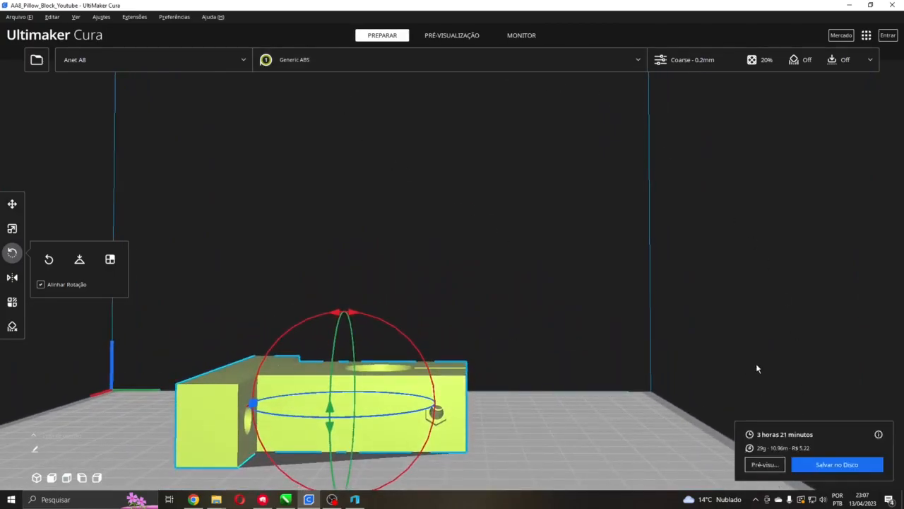
{"action": "left_click", "coordinate": [435, 33]}
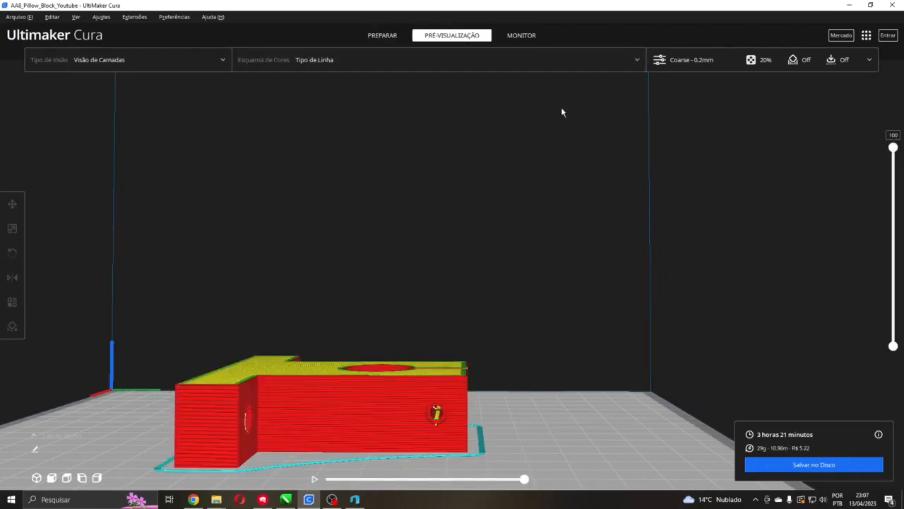
Lower the layer preview of the flat bracket to layer 71 and examine the infill around its bore and bolt holes
{"action": "left_click_drag", "start_coordinate": [894, 147], "coordinate": [828, 209]}
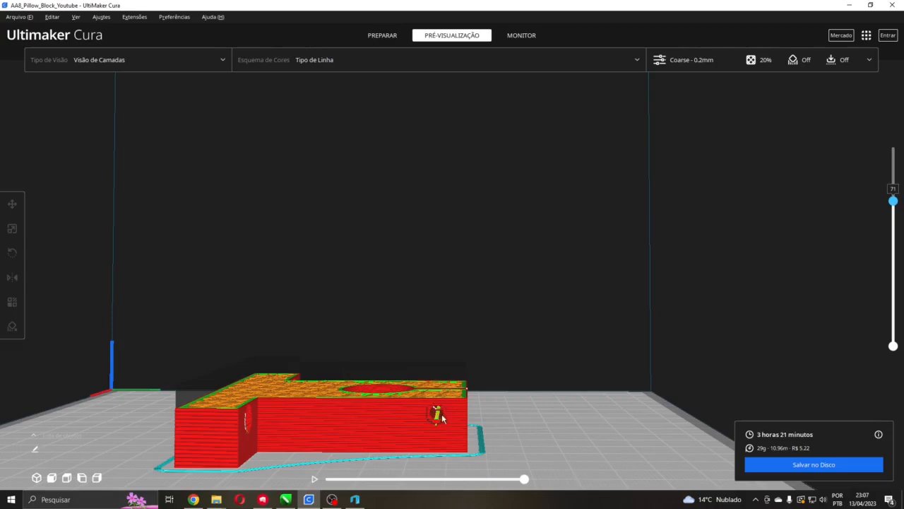
{"action": "left_click", "coordinate": [507, 393]}
{"action": "right_click_drag", "start_coordinate": [497, 387], "coordinate": [509, 365]}
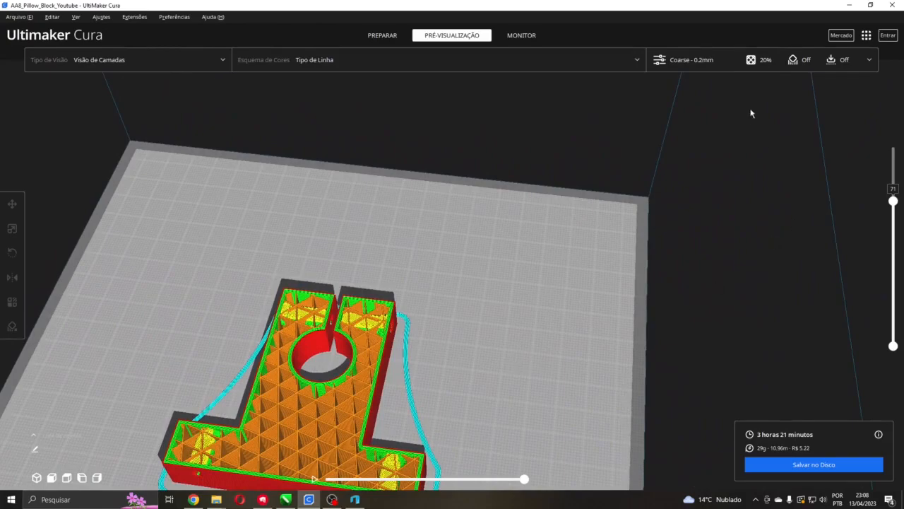
Set the infill density to 100% in the print settings, keeping the triangle pattern
{"action": "left_click", "coordinate": [724, 62]}
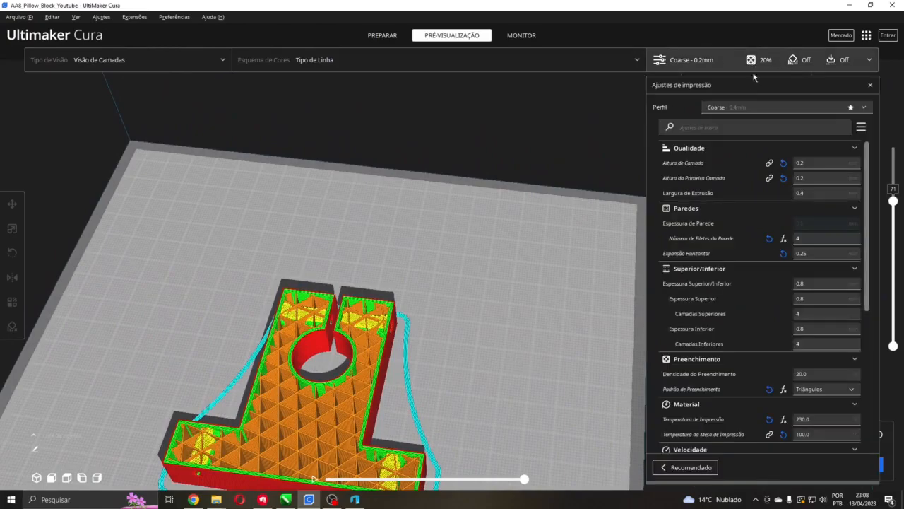
{"action": "right_click_drag", "start_coordinate": [606, 250], "coordinate": [522, 306]}
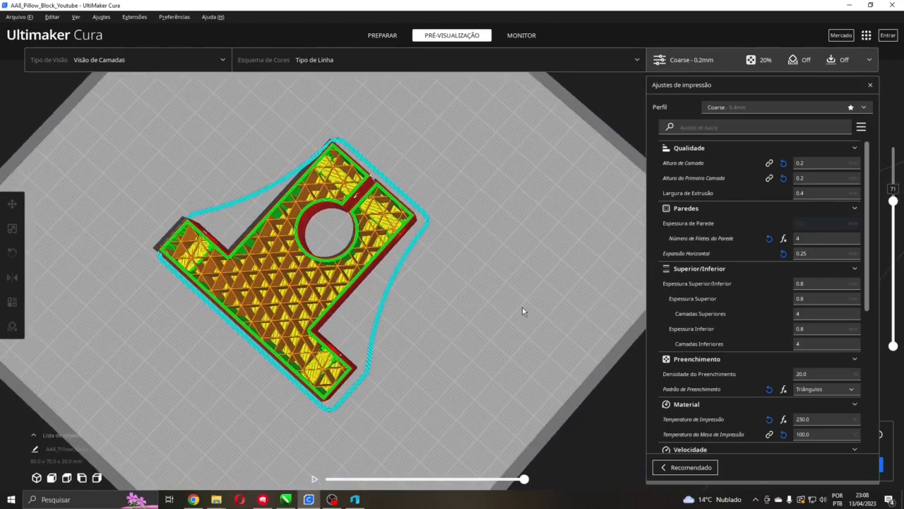
{"action": "right_click_drag", "start_coordinate": [532, 313], "coordinate": [381, 309]}
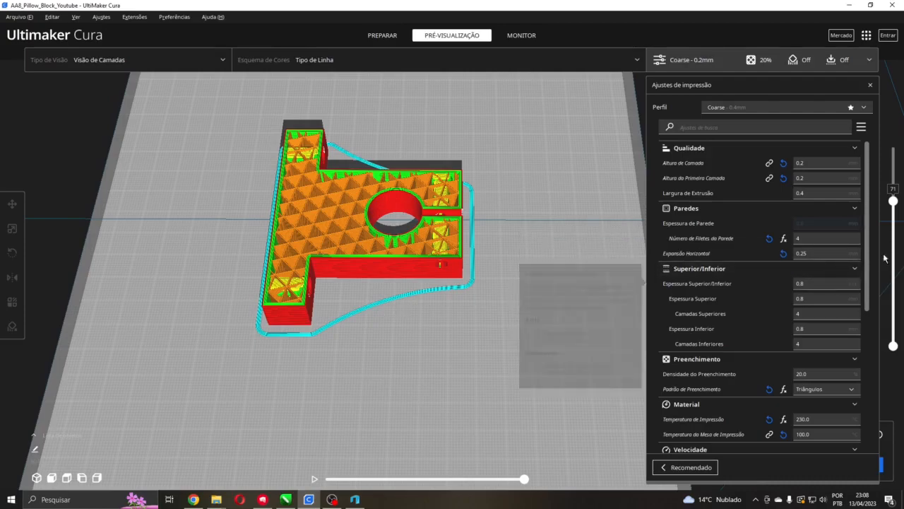
{"action": "left_click_drag", "start_coordinate": [869, 234], "coordinate": [873, 278]}
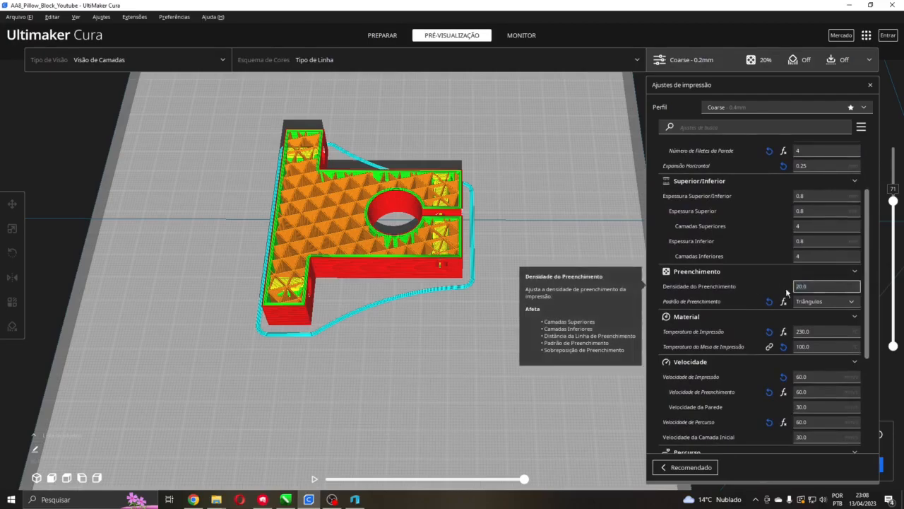
{"action": "double_click", "coordinate": [806, 286]}
{"action": "type", "text": "100"}
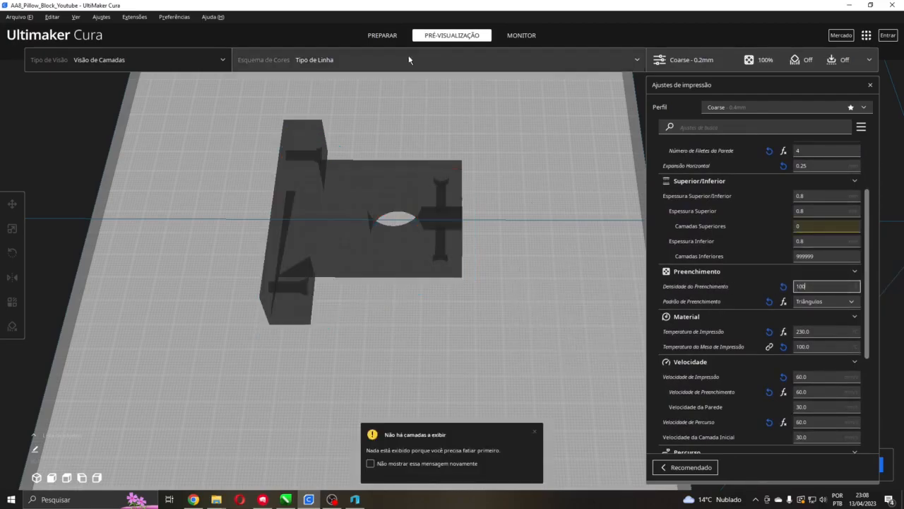
Return to the prepare stage, slice the flat bracket with the solid infill, and show its layer preview
{"action": "left_click", "coordinate": [382, 35]}
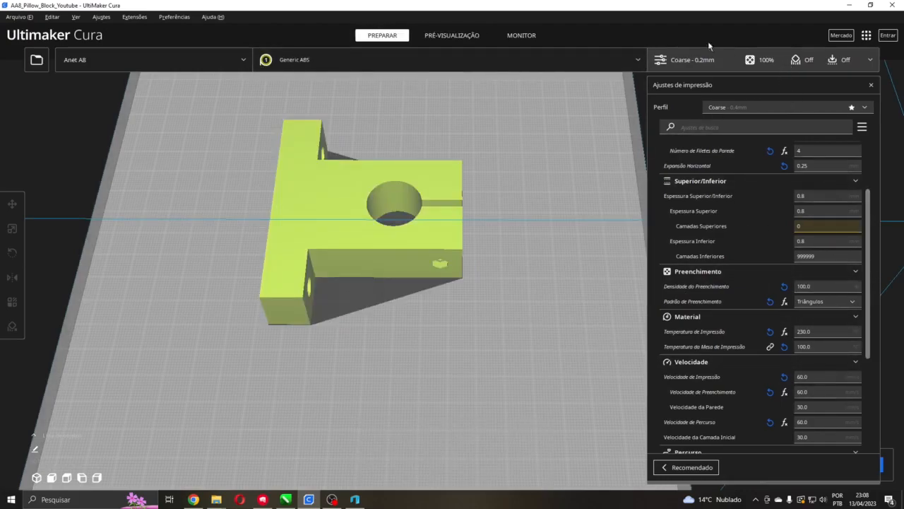
{"action": "left_click", "coordinate": [728, 58]}
{"action": "left_click", "coordinate": [820, 468]}
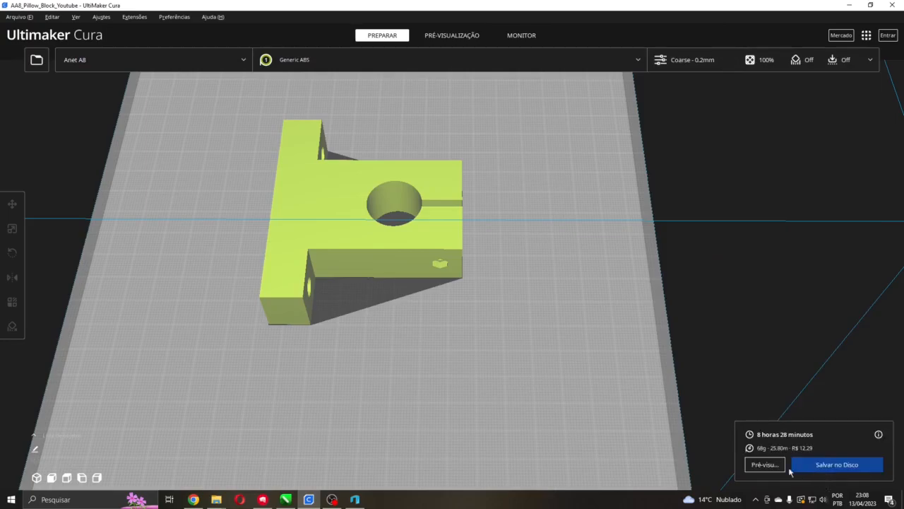
{"action": "left_click", "coordinate": [452, 36]}
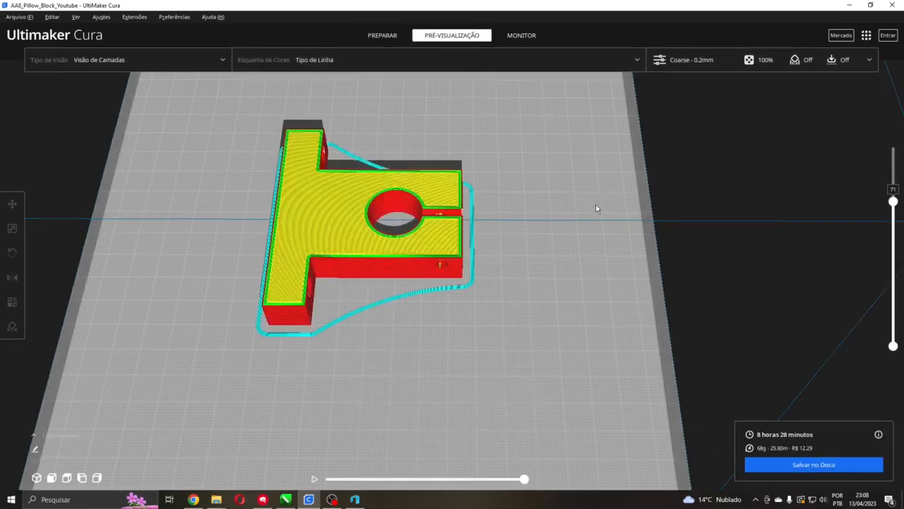
Restore the preview to the full stack of 100 layers and examine the solid-infill bracket from several sides, near and far
{"action": "right_click_drag", "start_coordinate": [569, 204], "coordinate": [536, 205]}
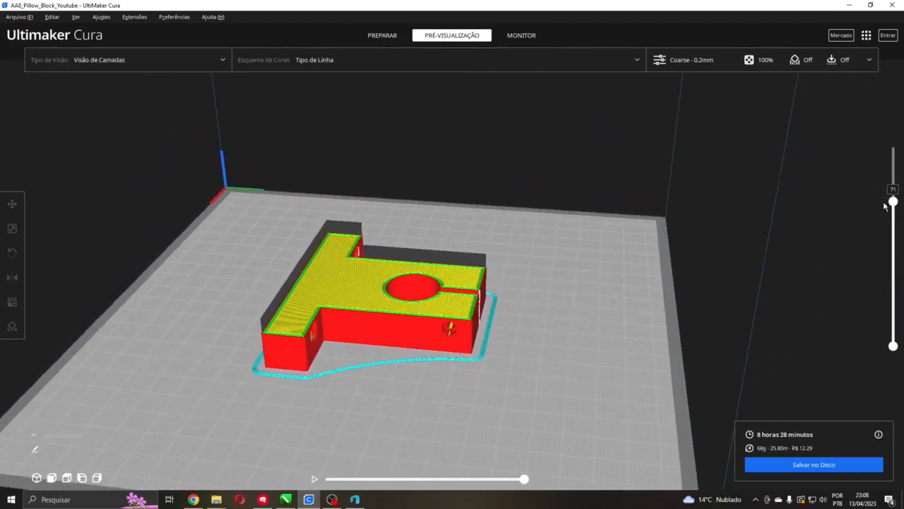
{"action": "left_click_drag", "start_coordinate": [893, 205], "coordinate": [809, 137]}
{"action": "right_click_drag", "start_coordinate": [638, 245], "coordinate": [662, 262]}
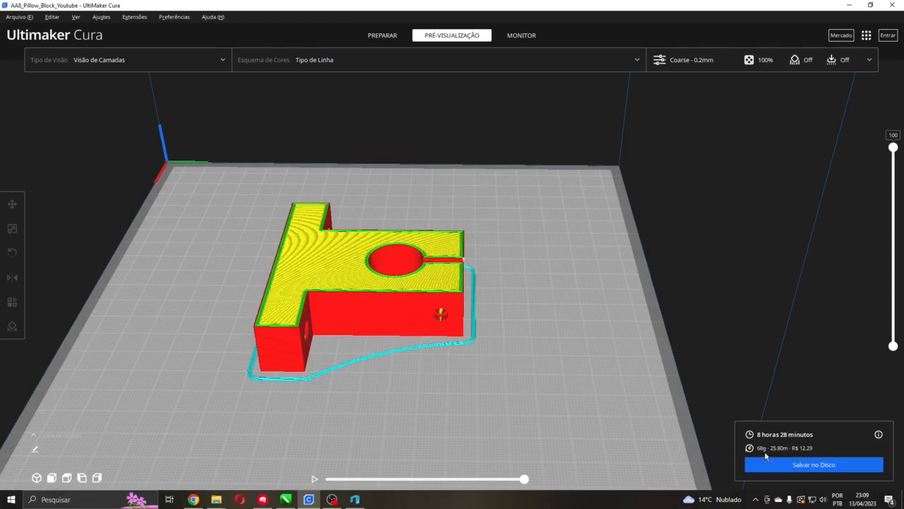
{"action": "right_click_drag", "start_coordinate": [617, 420], "coordinate": [525, 367]}
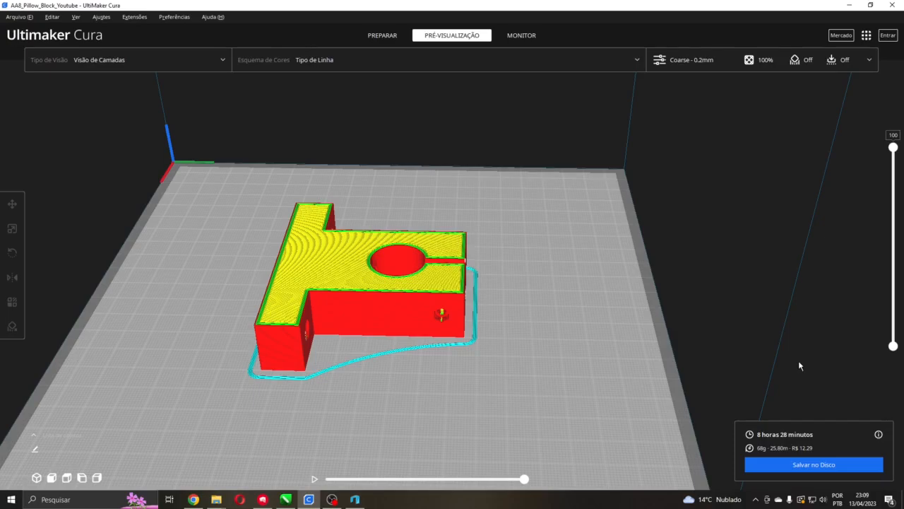
{"action": "right_click_drag", "start_coordinate": [720, 346], "coordinate": [672, 337]}
{"action": "right_click_drag", "start_coordinate": [481, 298], "coordinate": [290, 310]}
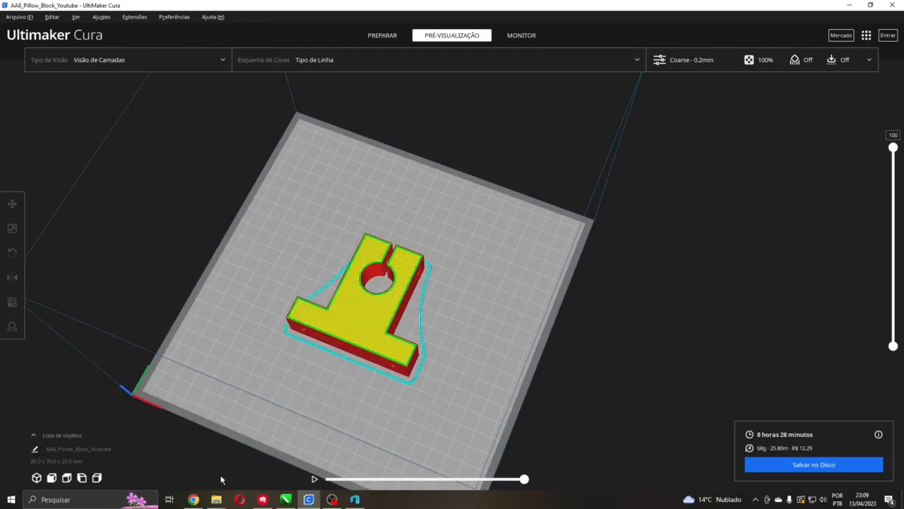
{"action": "scroll", "coordinate": [431, 412], "scroll_direction": "down", "scroll_amount": 2}
{"action": "scroll", "coordinate": [431, 410], "scroll_direction": "up", "scroll_amount": 6}
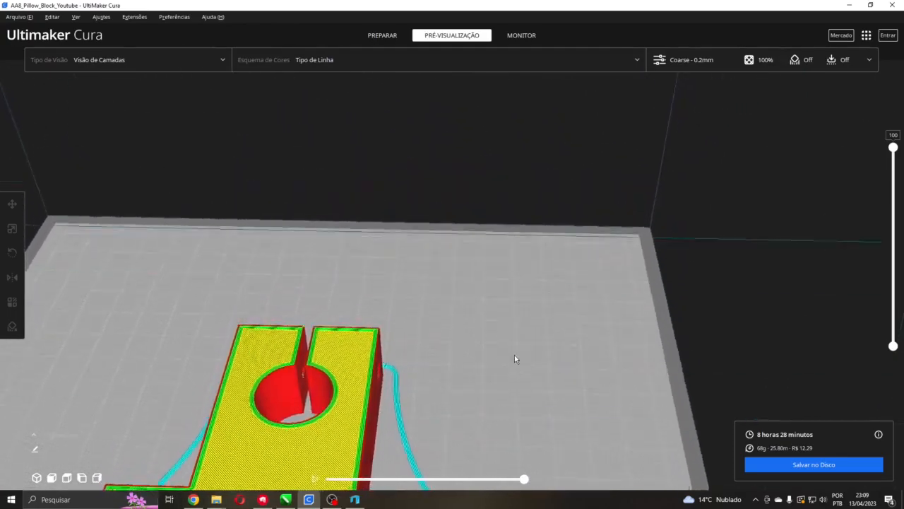
{"action": "right_click_drag", "start_coordinate": [514, 358], "coordinate": [514, 318]}
{"action": "scroll", "coordinate": [541, 290], "scroll_direction": "down", "scroll_amount": 5}
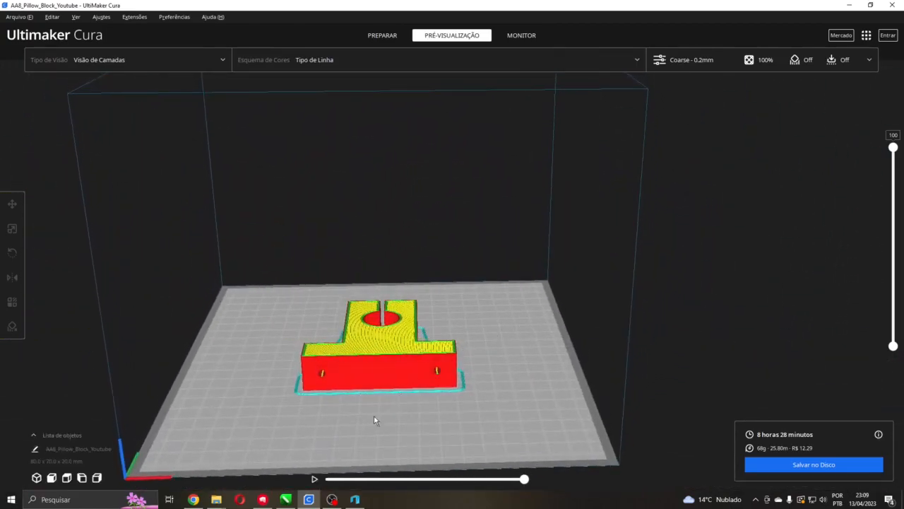
Switch to 3D Builder and view the finished pillow block from the front and at an angle
{"action": "left_click", "coordinate": [355, 498]}
{"action": "right_click_drag", "start_coordinate": [591, 304], "coordinate": [411, 249]}
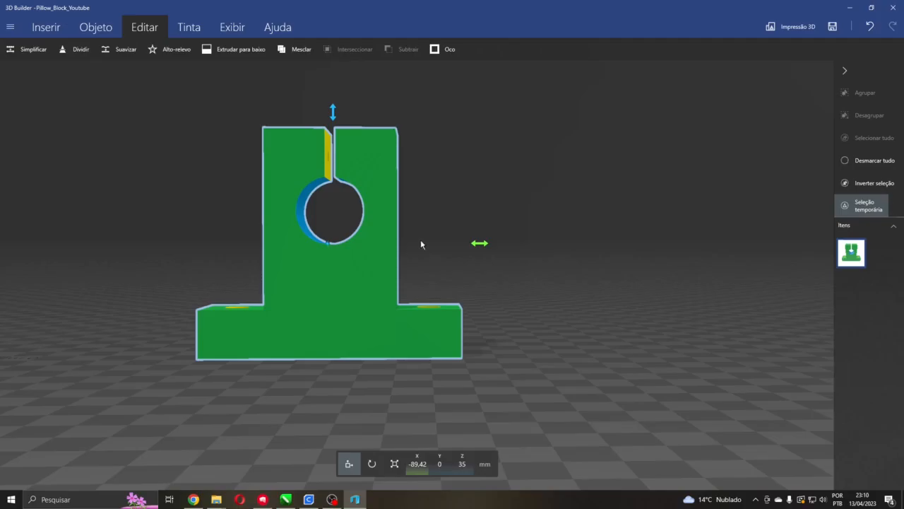
{"action": "left_click_drag", "start_coordinate": [442, 158], "coordinate": [523, 168]}
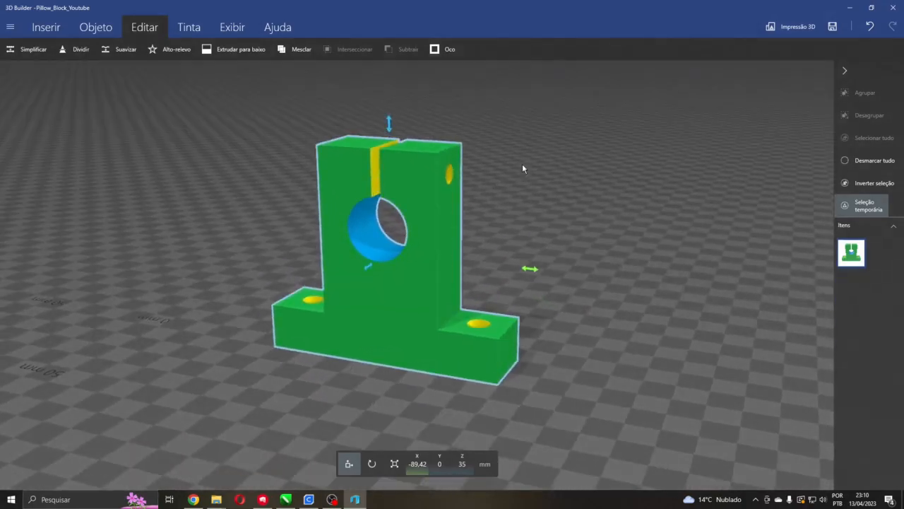